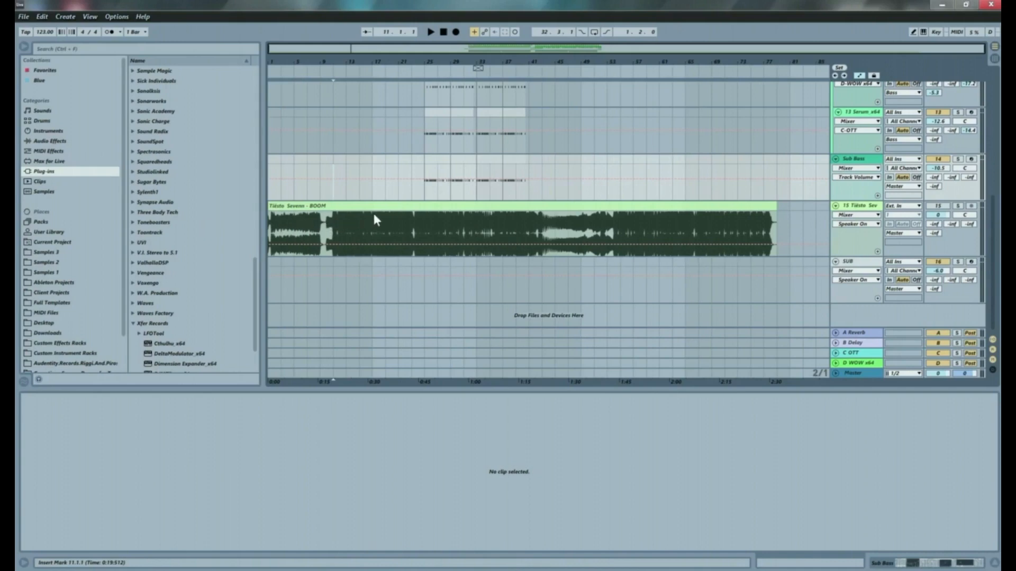
Step: Play the Tiësto Sevenn - BOOM reference track soloed from bar 1, and unsolo it when finished listening
scroll(392, 228, "up", 3)
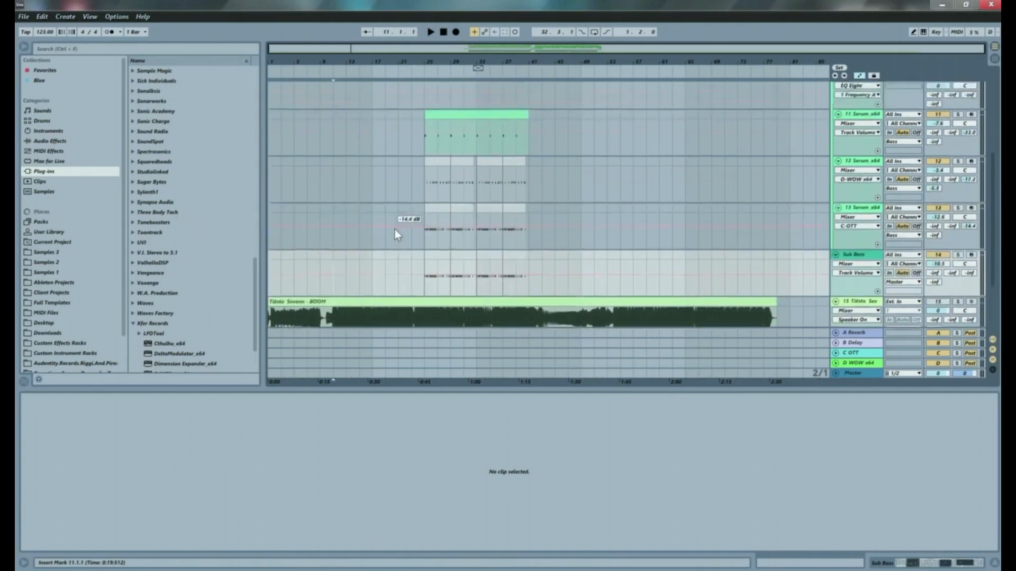
scroll(395, 230, "down", 4)
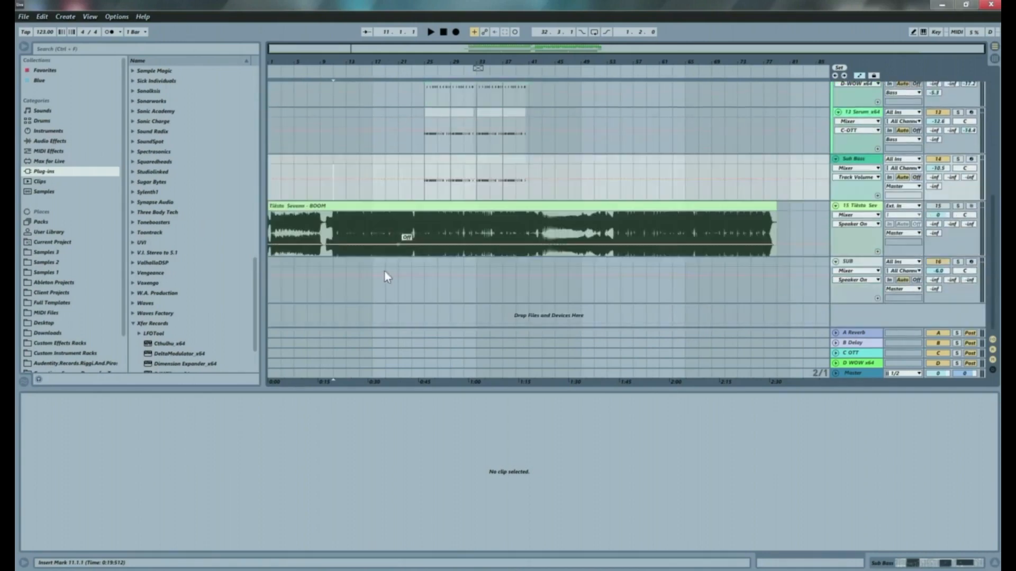
left_click(957, 207)
left_click(271, 240)
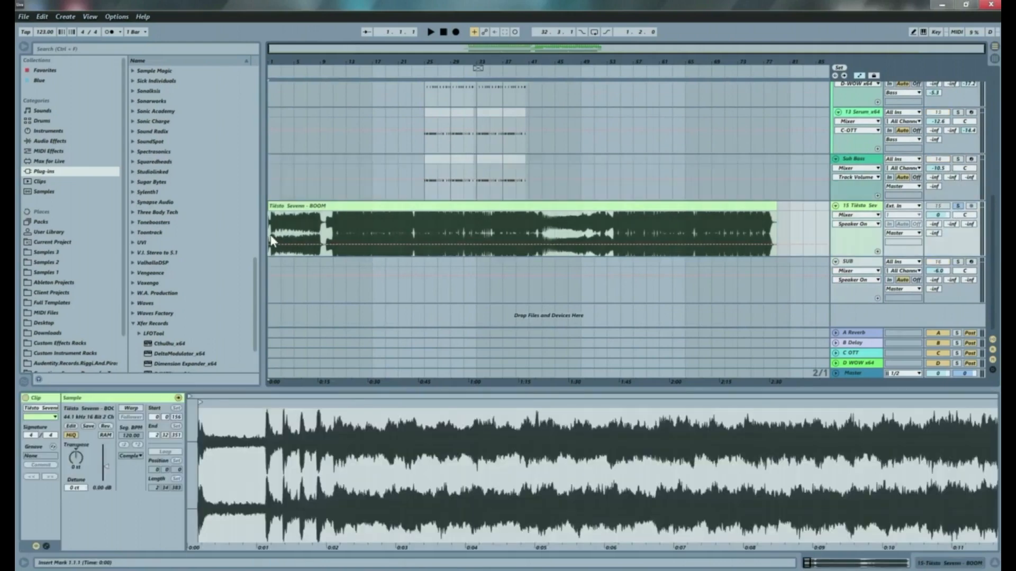
key("space")
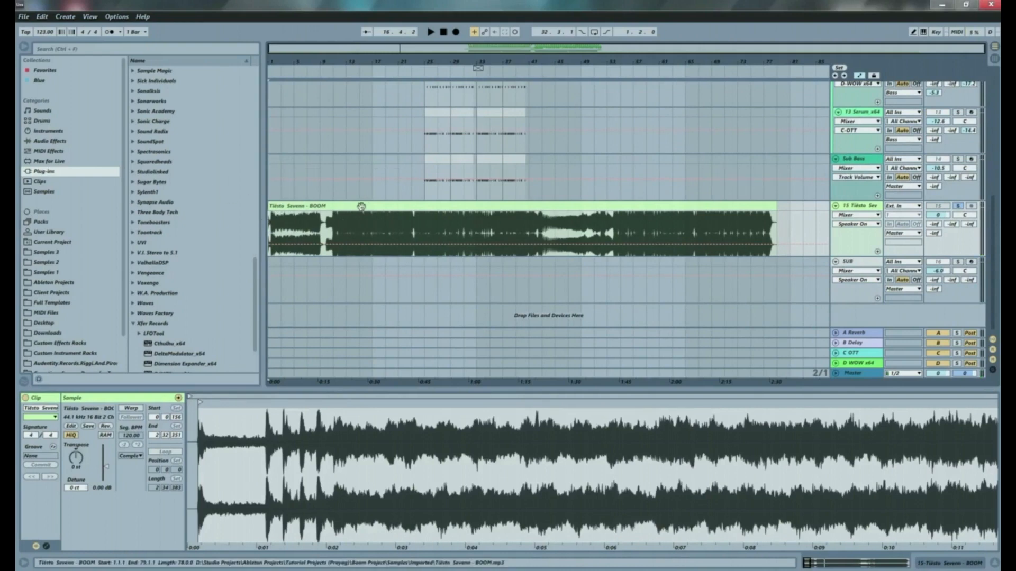
left_click(958, 207)
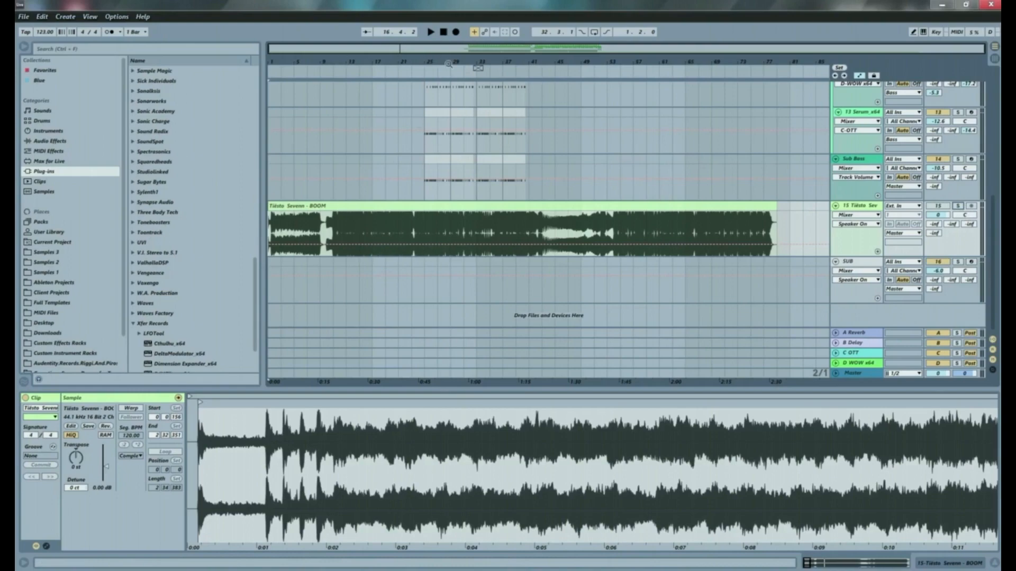
Step: Set the arrangement loop from bar 25 to bar 41 and turn looping on
mouse_move(447, 59)
left_mouse_down()
mouse_move(448, 95)
mouse_move(451, 61)
left_mouse_up()
scroll(465, 192, "up", 6)
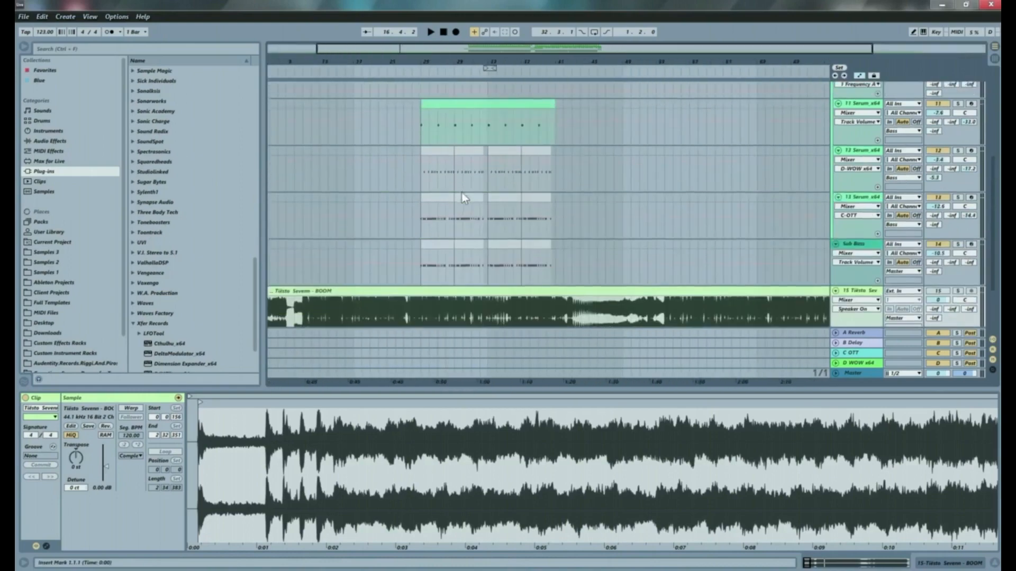
scroll(465, 192, "up", 1)
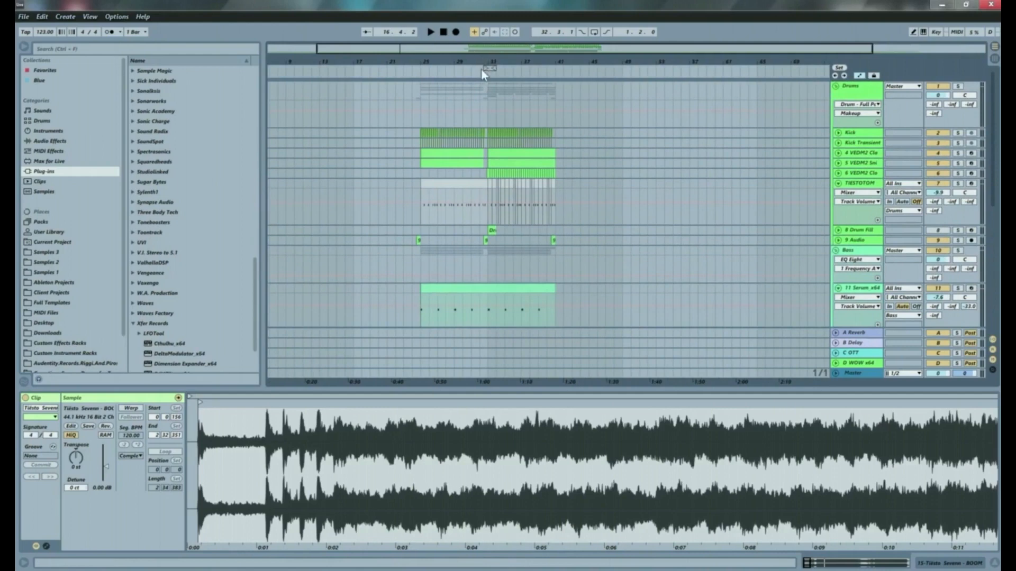
left_click_drag(485, 68, 422, 69)
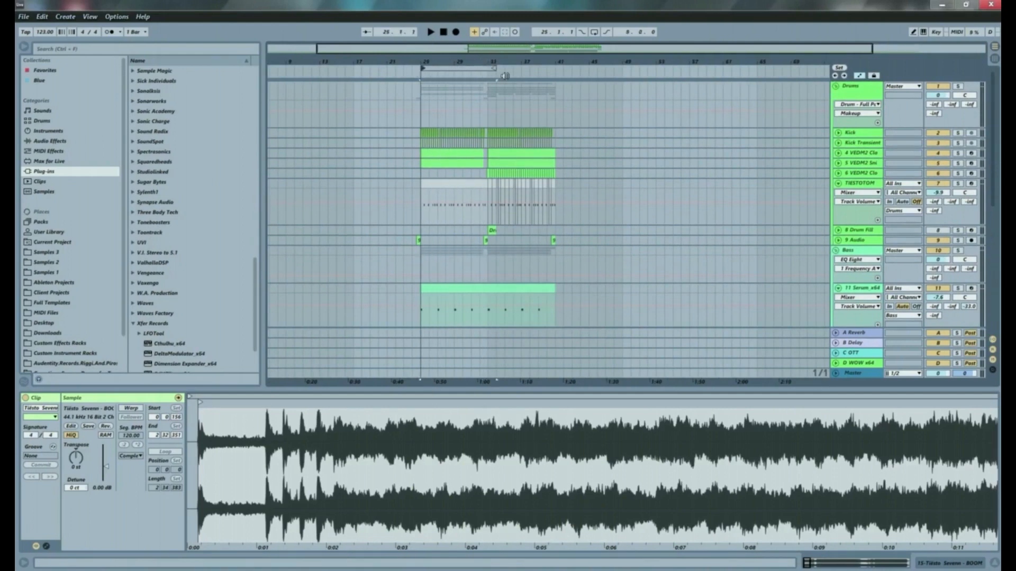
left_click_drag(494, 68, 554, 69)
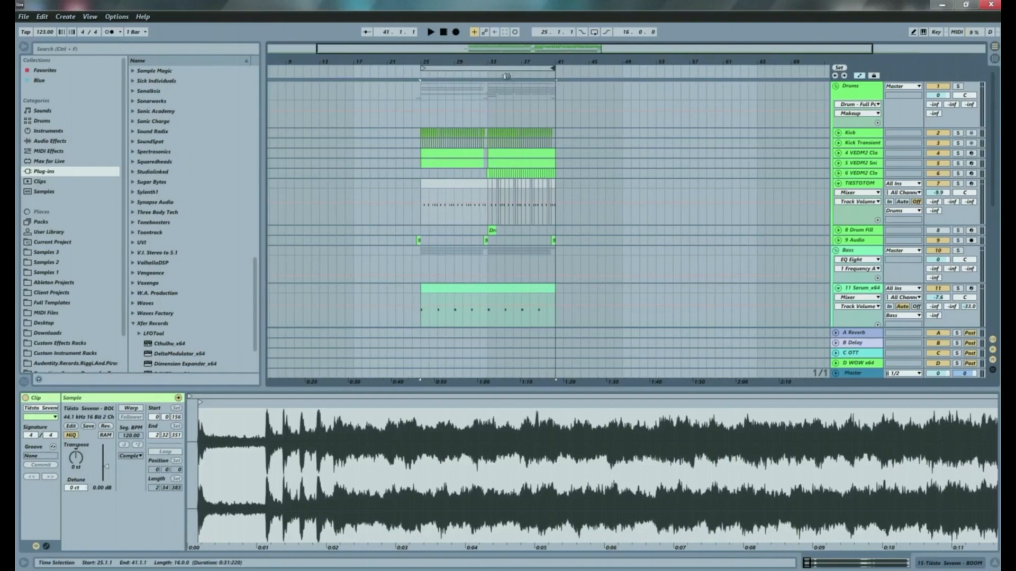
left_click(479, 67)
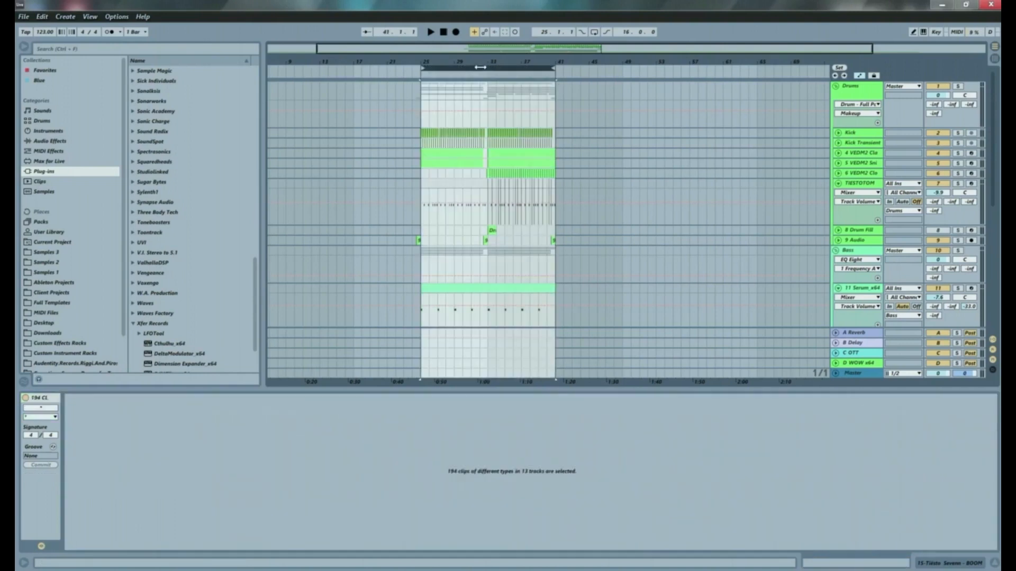
left_click(594, 33)
Step: Move all the clips between bars 25 and 41 earlier so that they start at bar 11
scroll(469, 100, "down", 5)
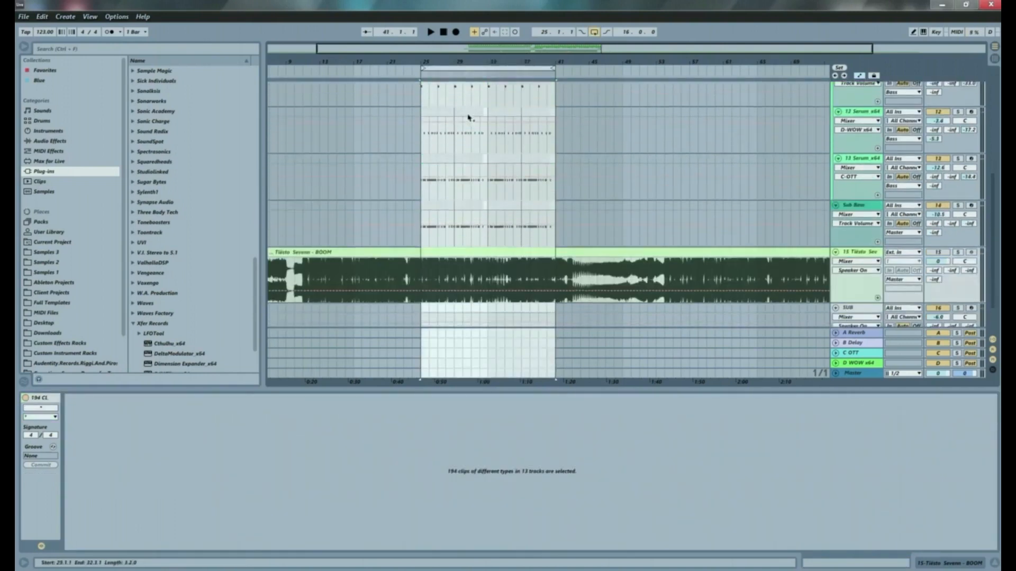
scroll(469, 120, "up", 3)
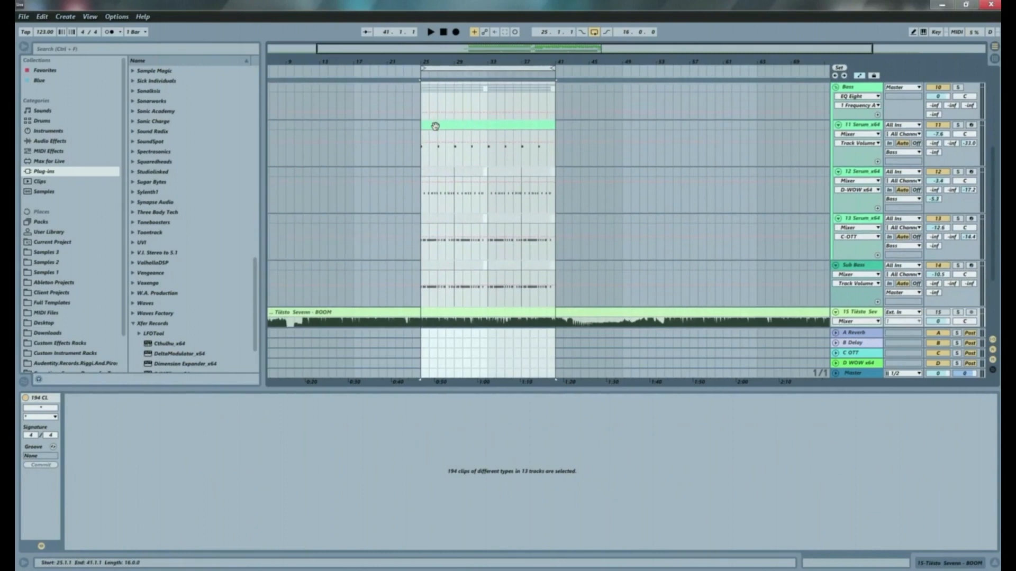
left_click_drag(435, 126, 322, 137)
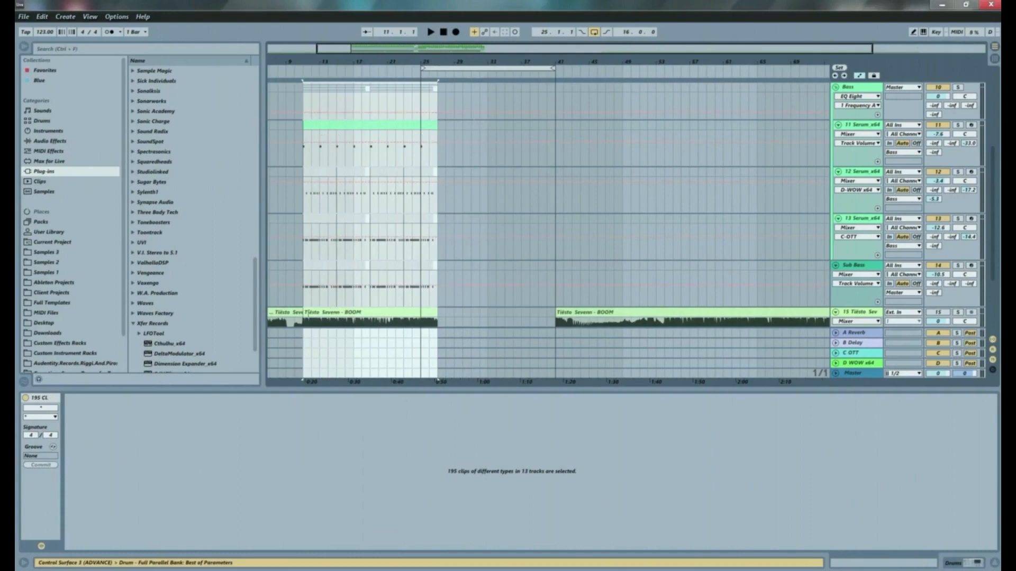
Step: Restore the Tiësto Sevenn - BOOM reference as one continuous clip starting at bar 1
mouse_move(300, 315)
left_mouse_down()
mouse_move(845, 297)
mouse_move(874, 269)
left_mouse_up()
left_click_drag(300, 58, 436, 56)
scroll(341, 194, "down", 3)
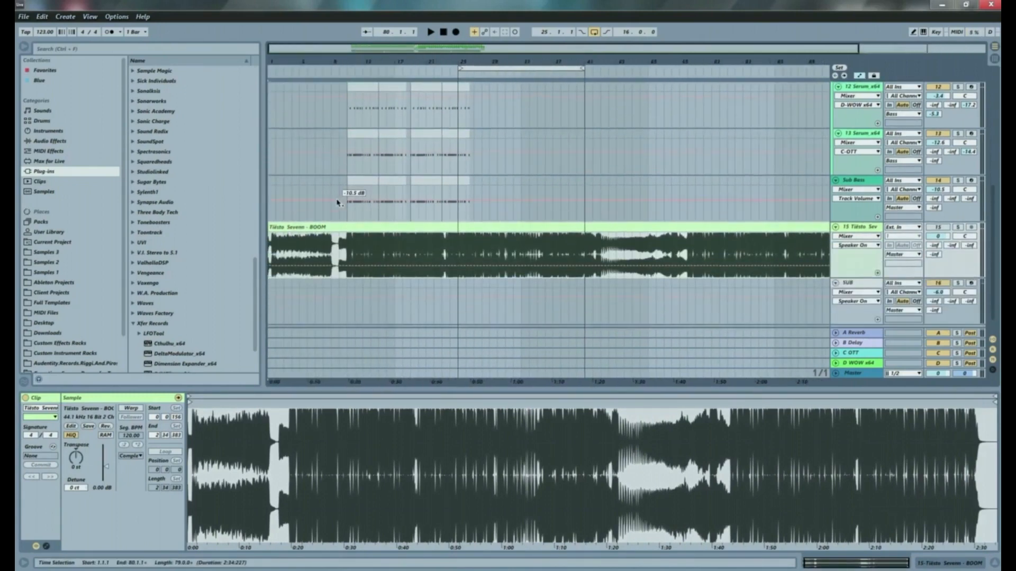
scroll(338, 196, "down", 1)
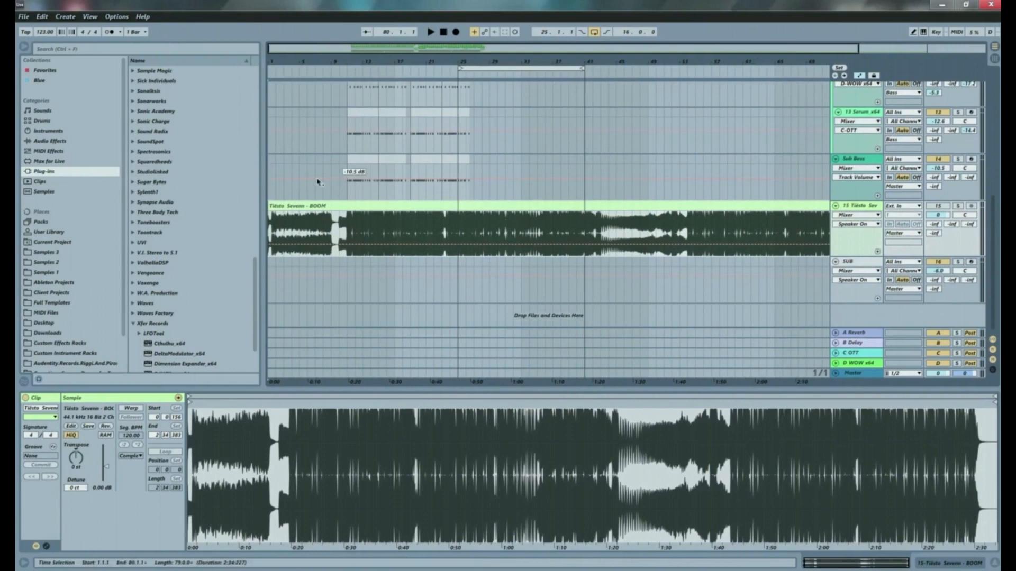
Step: Copy the 9 Audio clip at bar 18.3 to bar 1 on the same track and play the copy
left_click(273, 225)
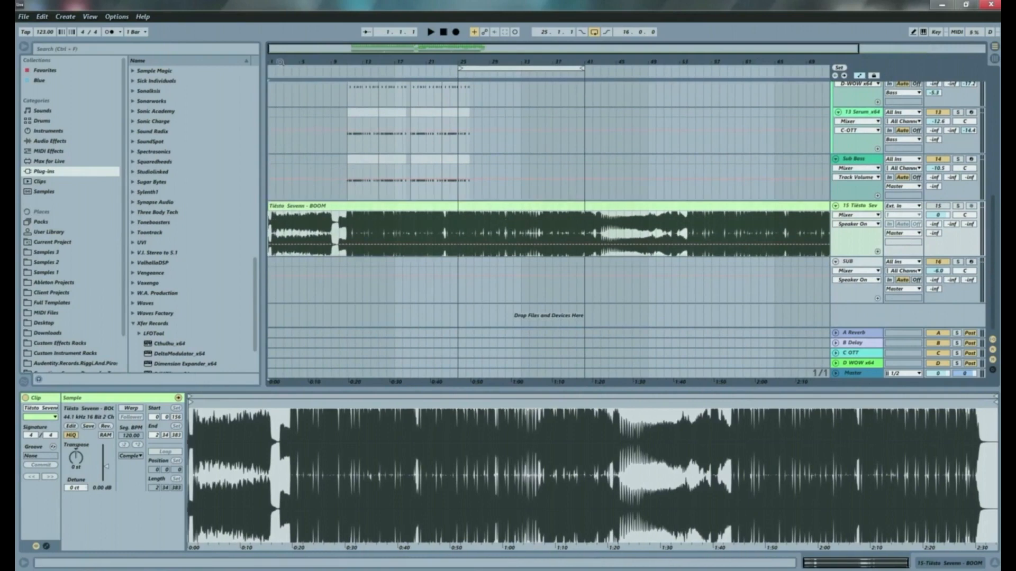
left_click_drag(280, 63, 281, 106)
scroll(415, 161, "up", 3)
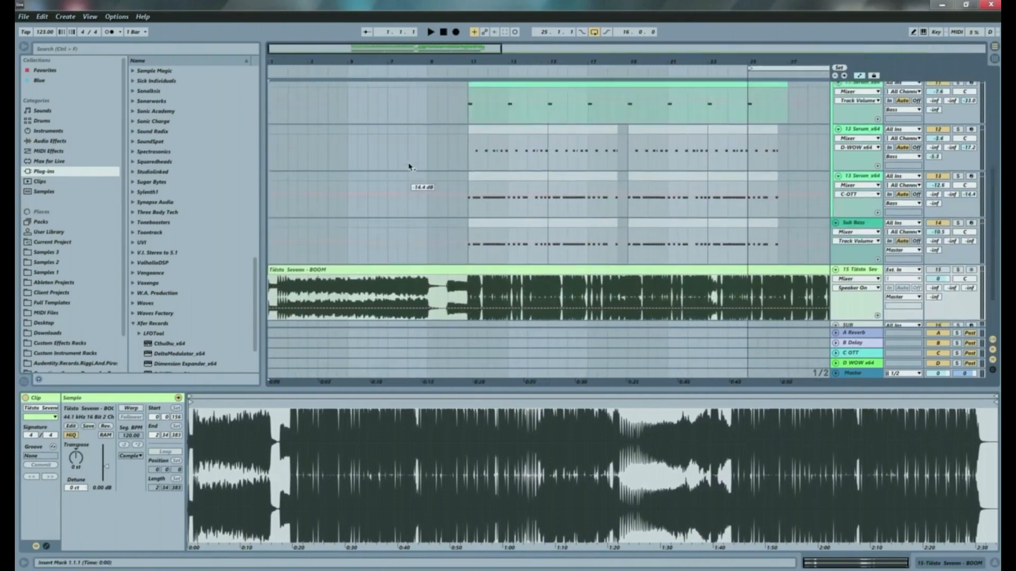
scroll(418, 164, "up", 5)
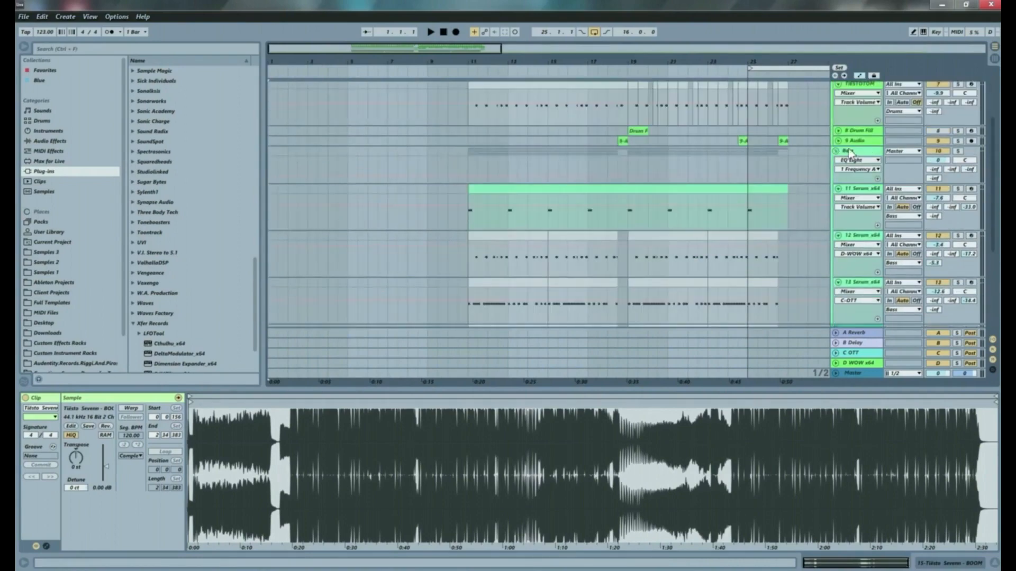
left_click(619, 141)
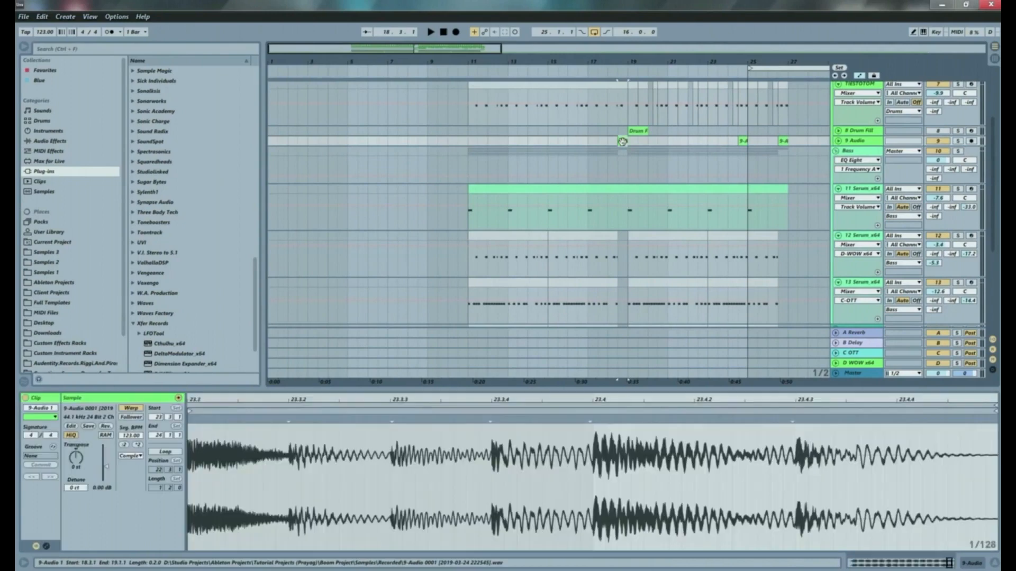
left_click_drag(619, 141, 272, 141)
key("space")
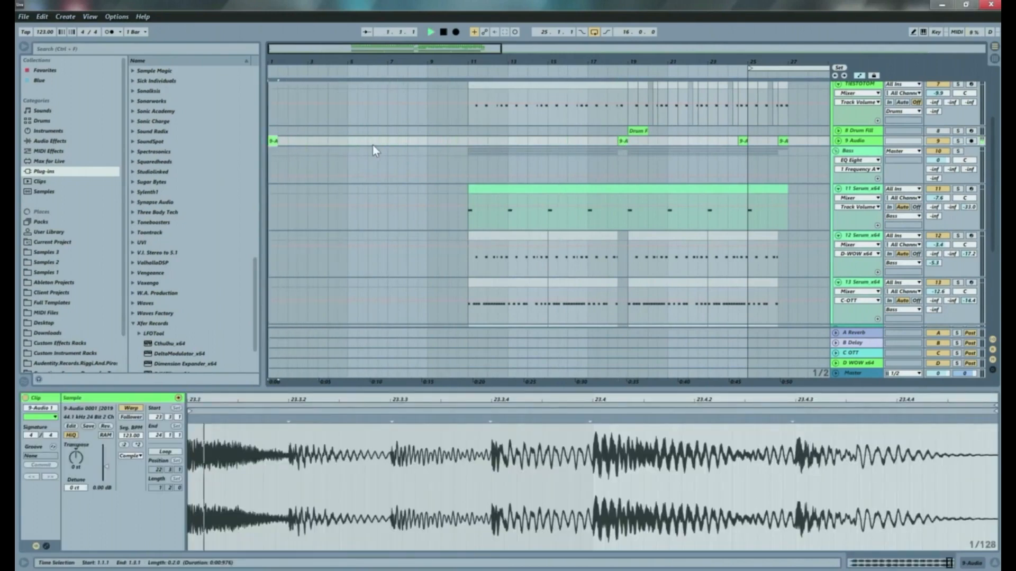
key("space")
Step: Fold the Sub Bass track and the three Serum tracks in the Bass group
scroll(383, 224, "down", 5)
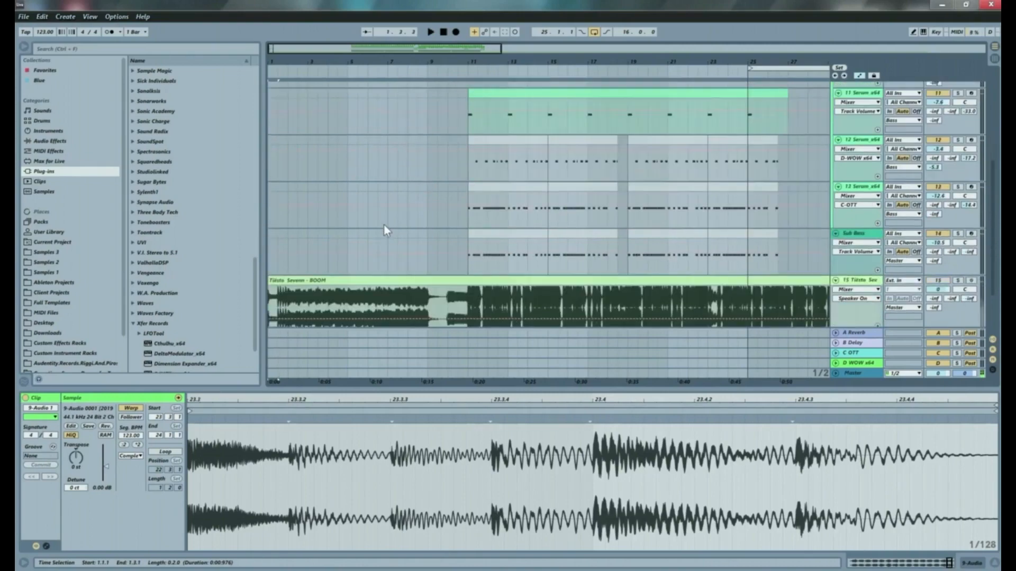
scroll(454, 223, "up", 8)
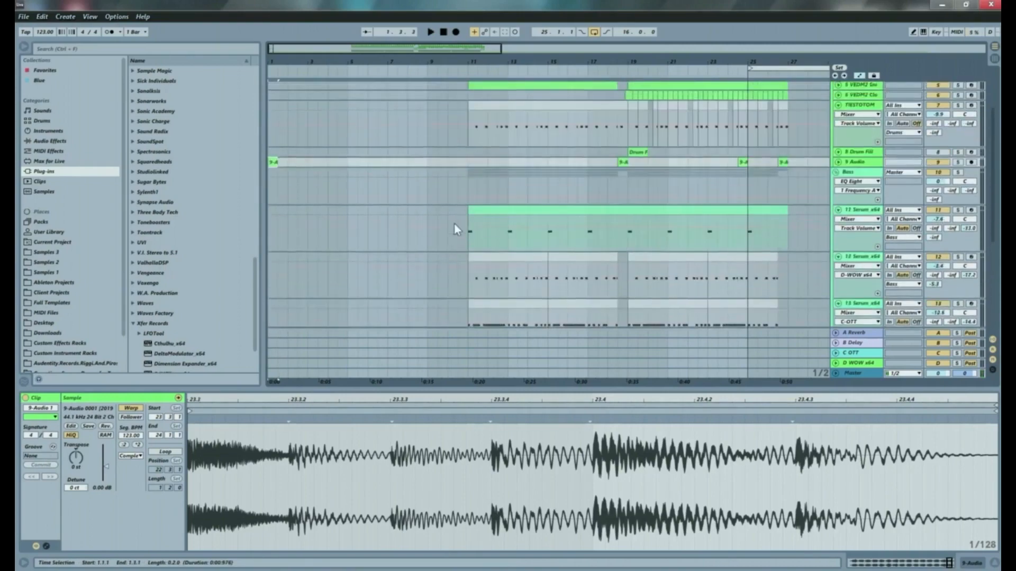
scroll(509, 206, "down", 2)
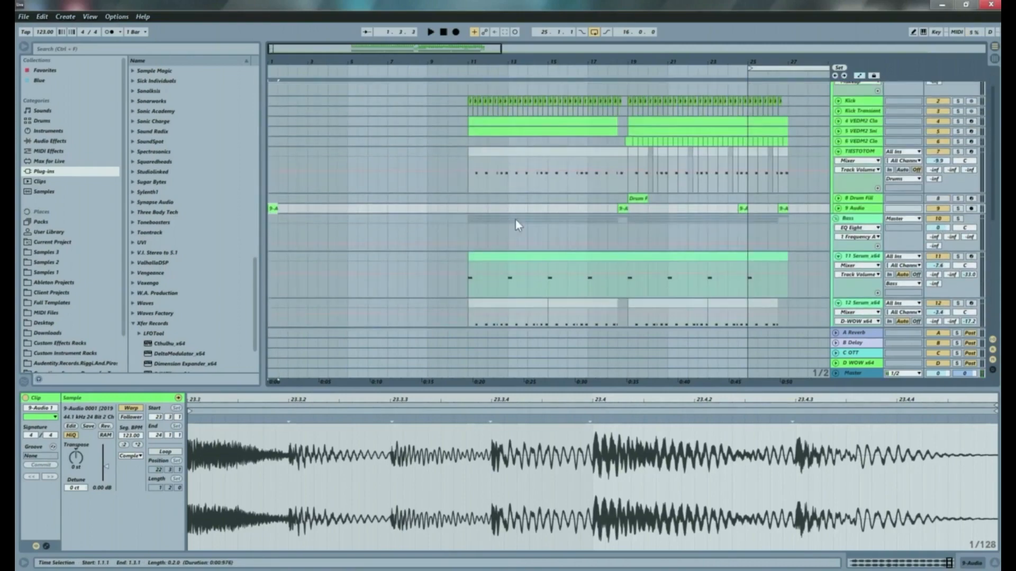
scroll(515, 220, "down", 10)
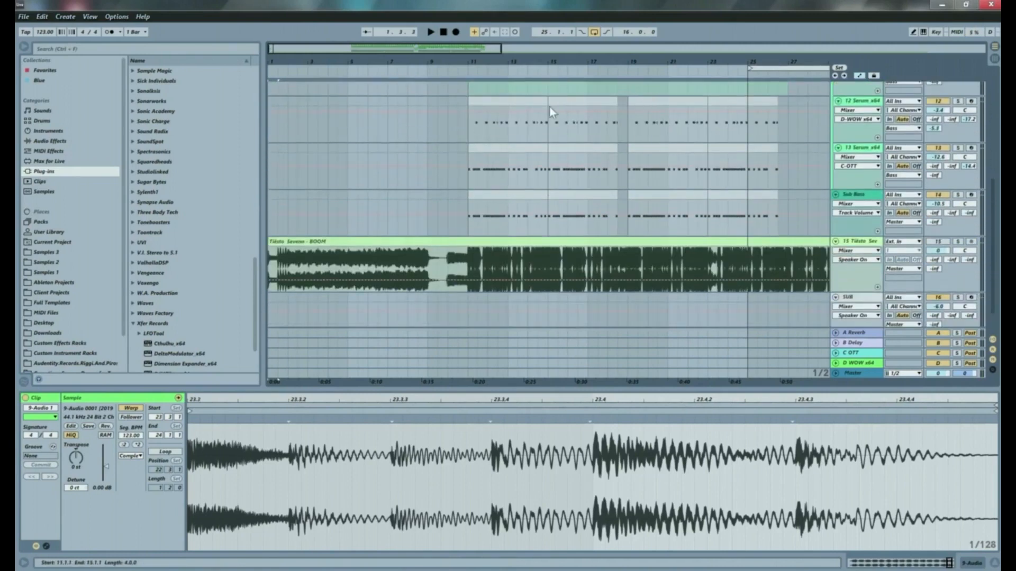
left_click(835, 194)
scroll(862, 182, "up", 3)
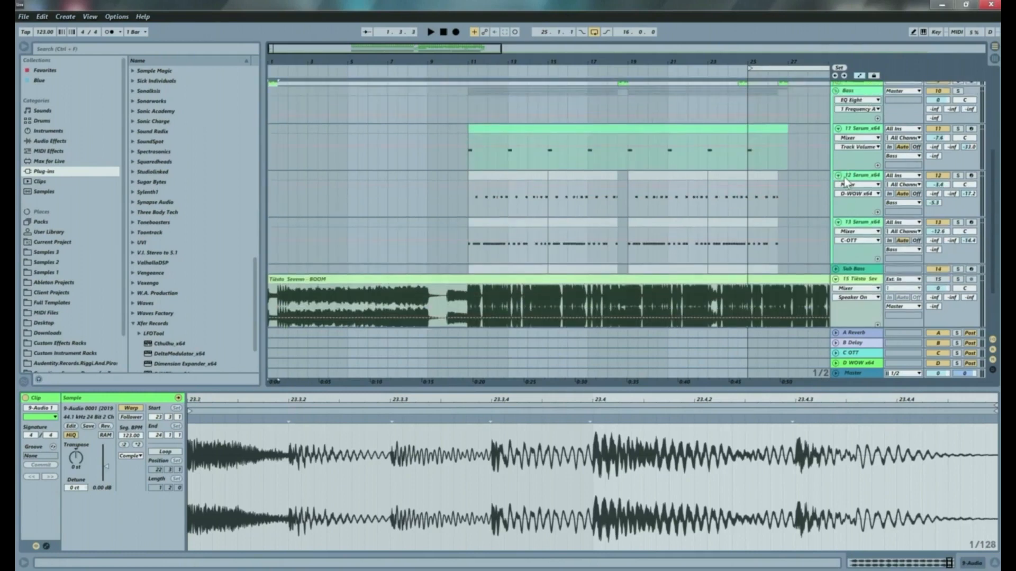
left_click(839, 176)
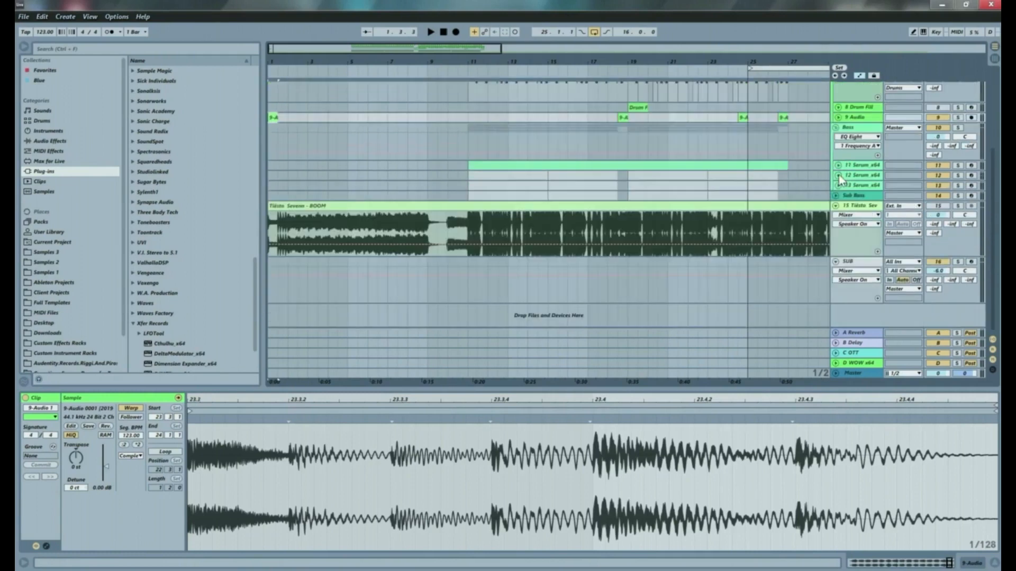
Step: Insert three new MIDI tracks directly below the Sub Bass track
left_click(867, 129)
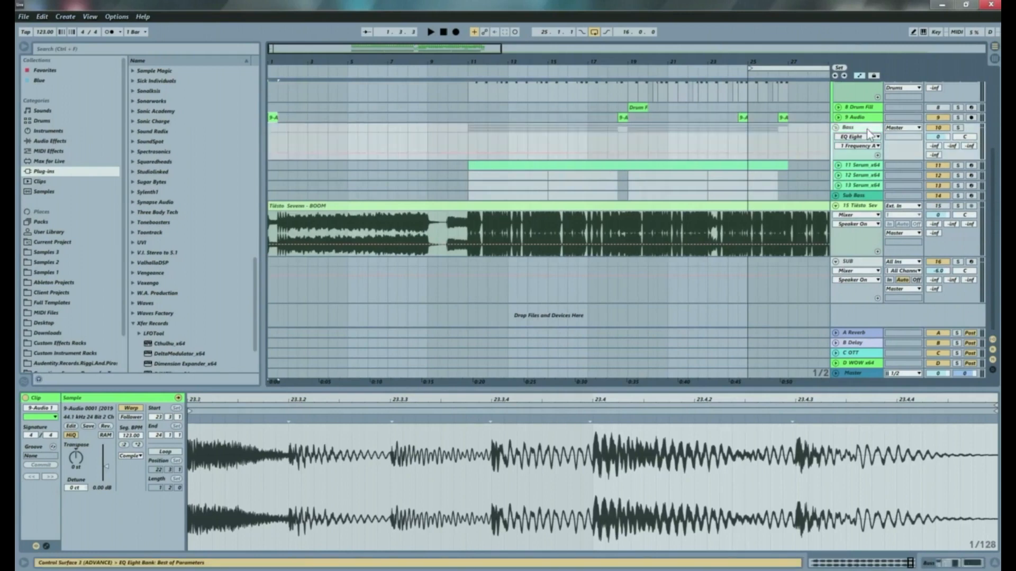
left_click(861, 196)
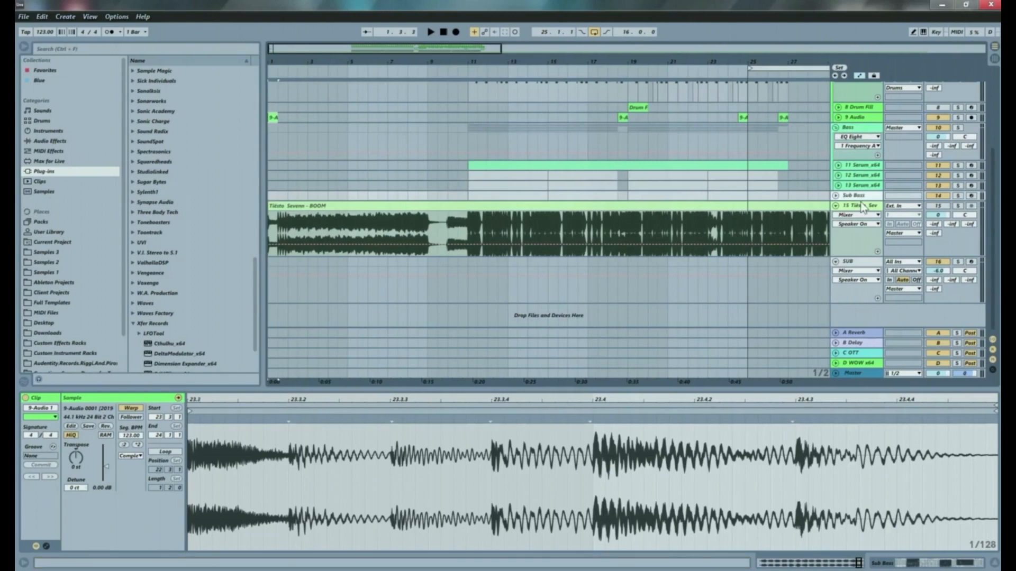
key("ctrl+shift+t")
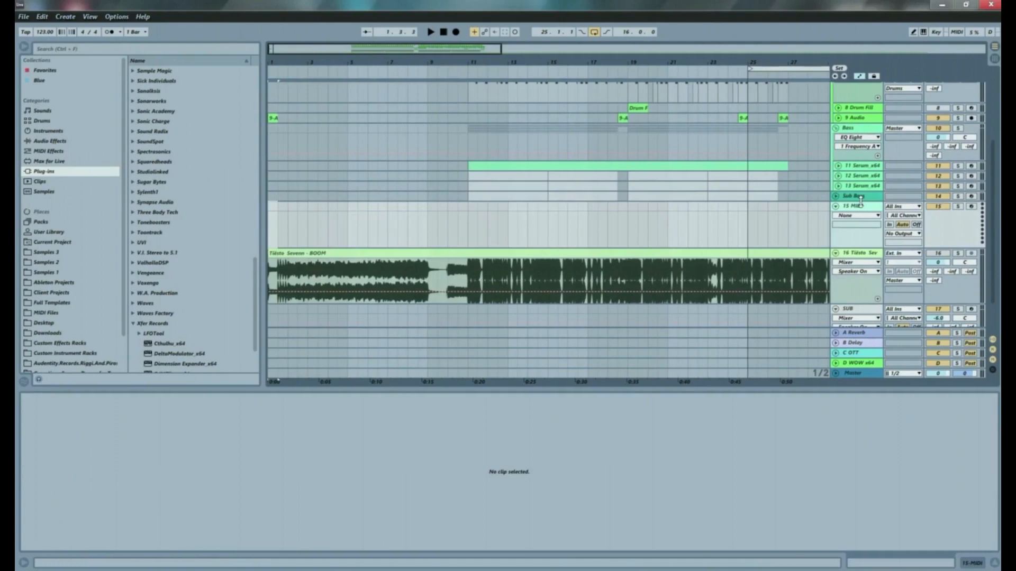
key("ctrl+shift+t")
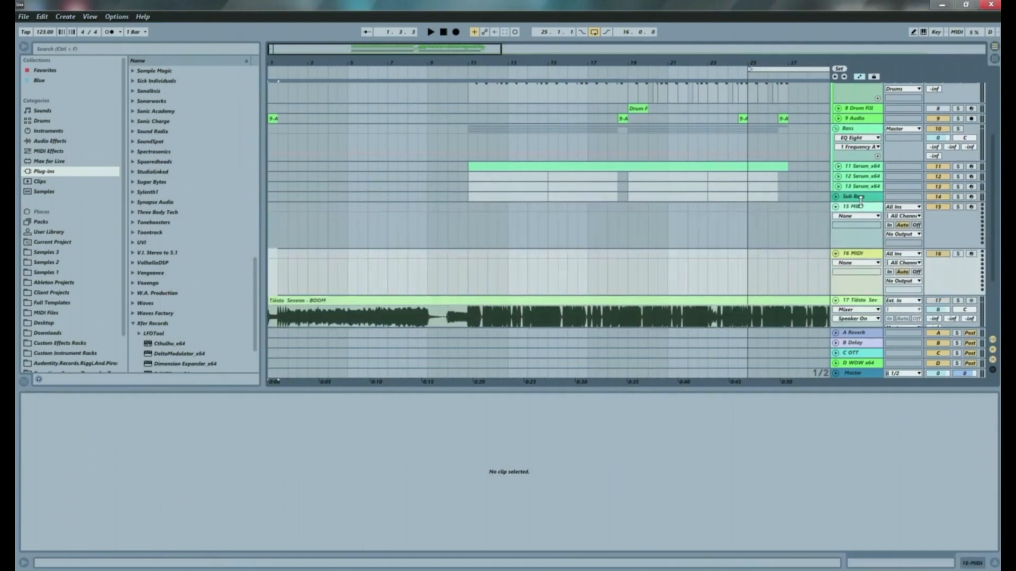
key("ctrl+shift+t")
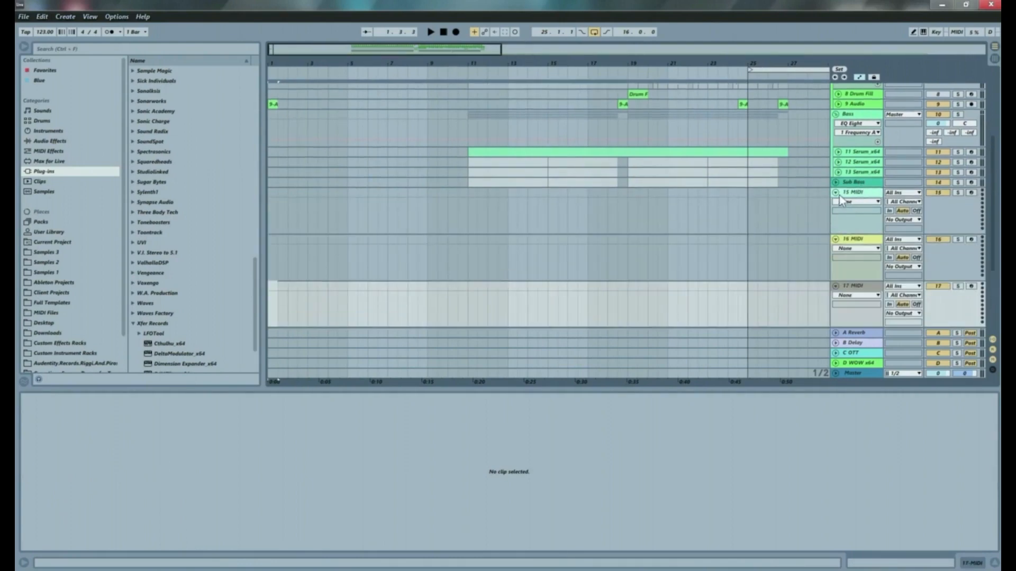
Step: Group the three new MIDI tracks and rename the group "Intro Melody"
left_click(862, 194)
left_click(847, 288)
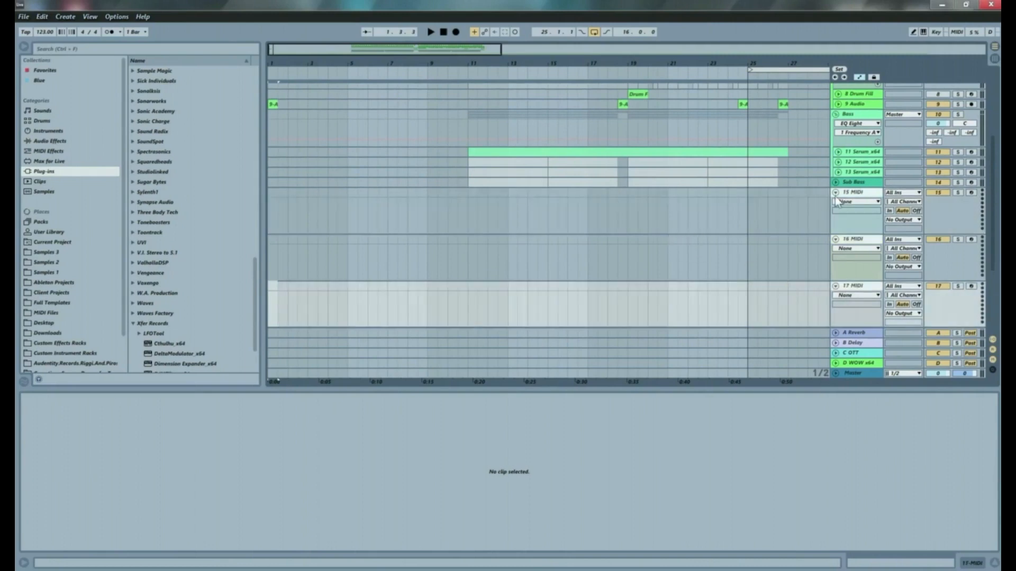
key("ctrl+g")
right_click(862, 195)
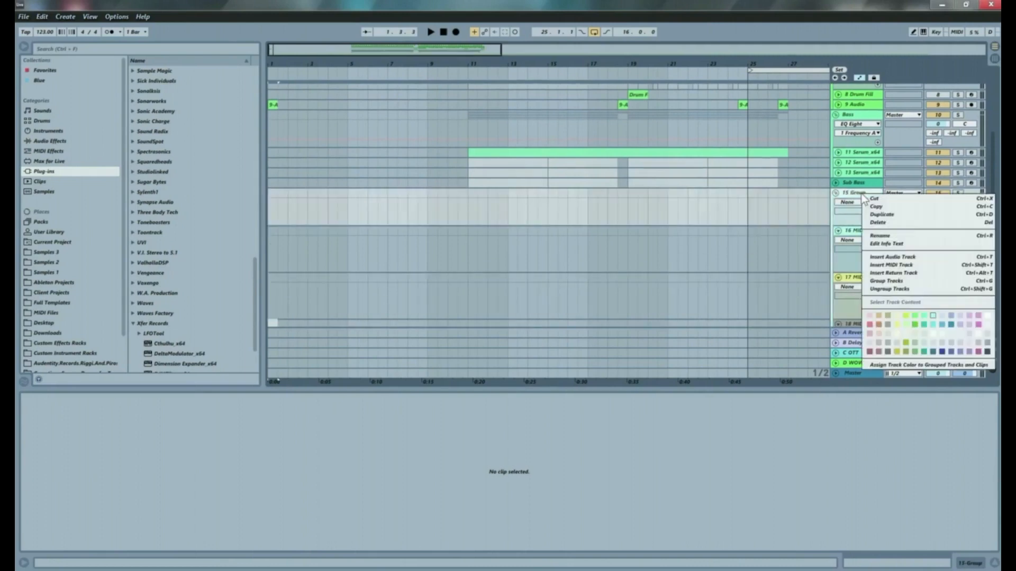
left_click(888, 235)
type("Intro Melody")
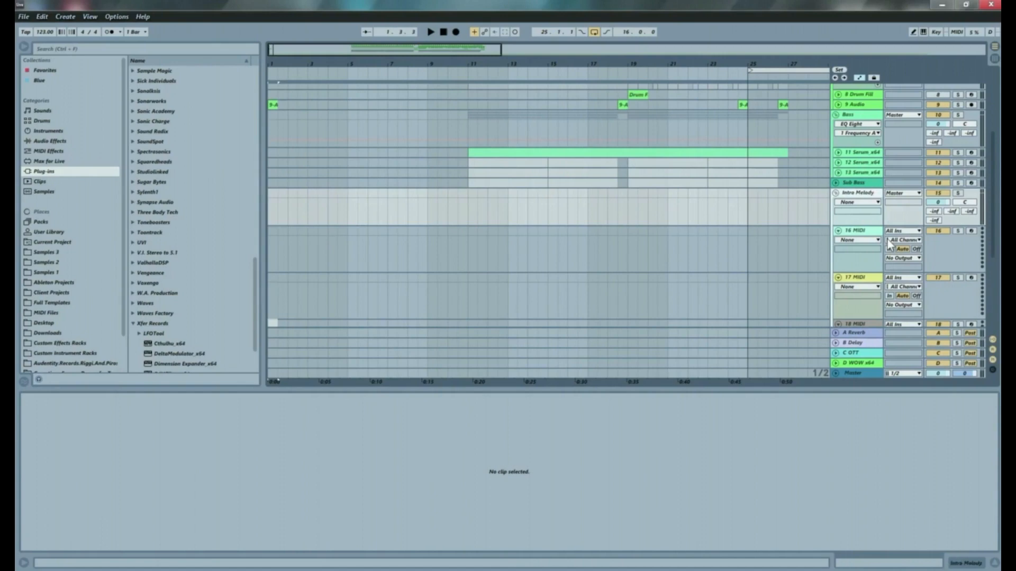
Step: Load Serum_x64 on the 16 MIDI track and place the C Minor scale effect before it with base D
left_click(322, 246)
scroll(452, 237, "down", 1)
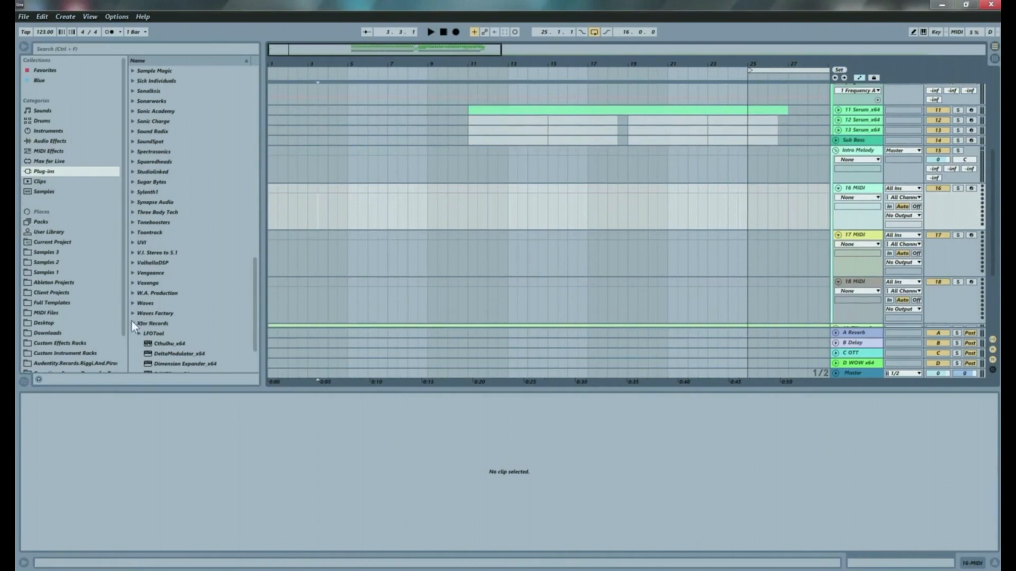
scroll(246, 331, "down", 2)
left_click_drag(158, 358, 296, 200)
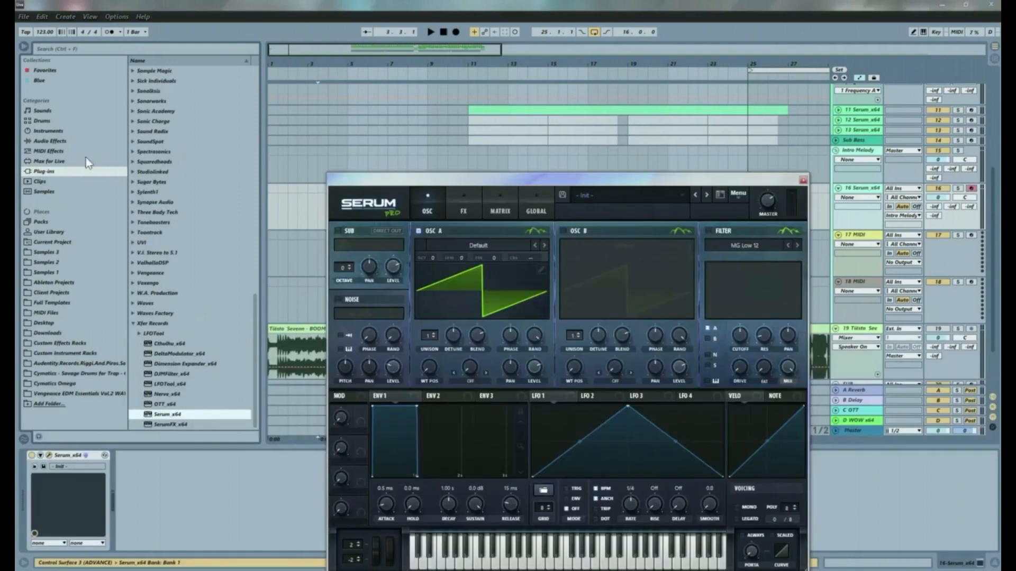
left_click(47, 151)
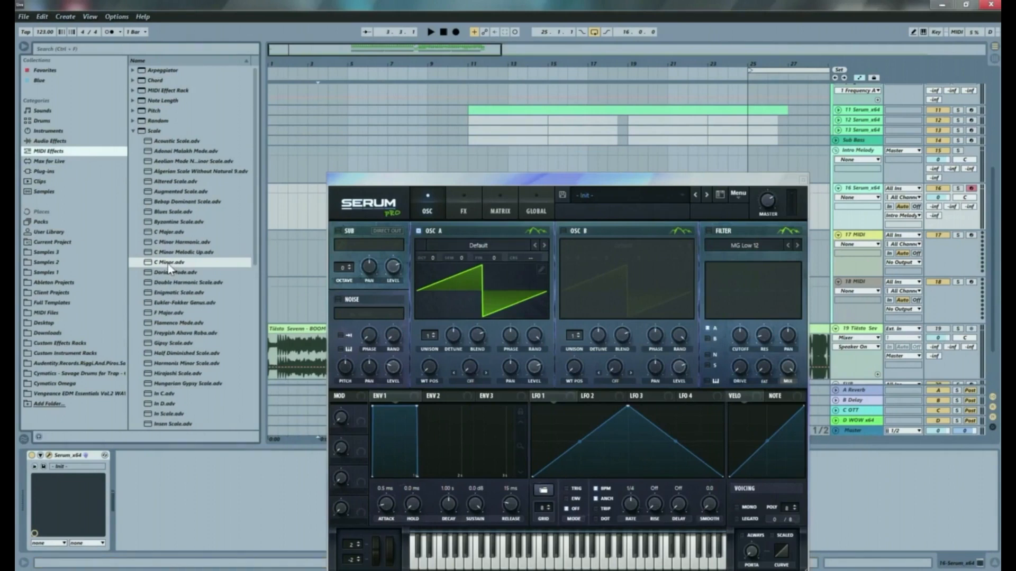
mouse_move(170, 269)
left_mouse_down()
mouse_move(60, 525)
mouse_move(32, 535)
mouse_move(261, 472)
mouse_move(95, 462)
mouse_move(132, 461)
mouse_move(132, 446)
mouse_move(132, 468)
left_mouse_up()
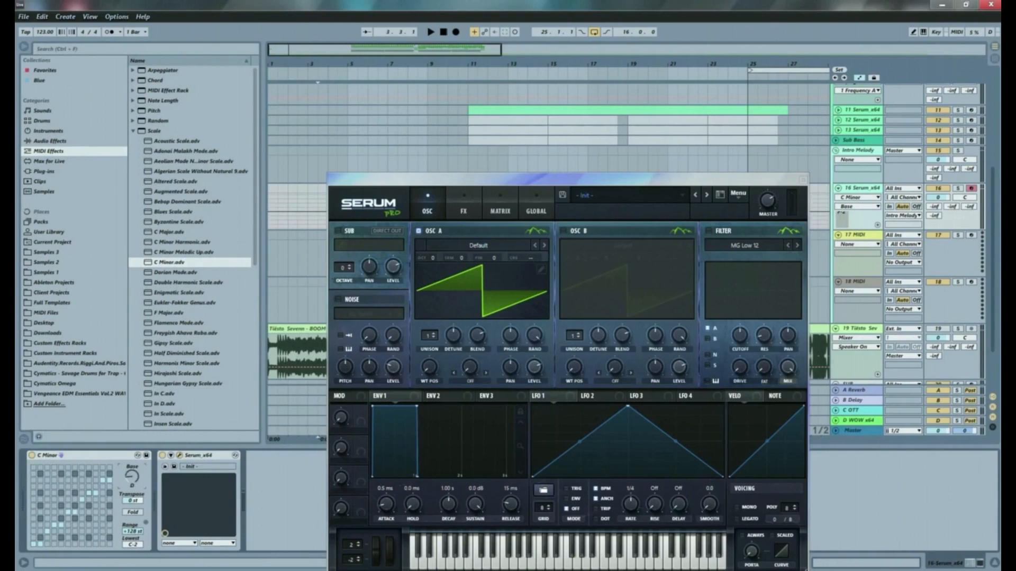
Step: Add the Max for Live MIDI Quantize 2.2 device ahead of the scale effect and set its quantize interval to 8
left_click(41, 140)
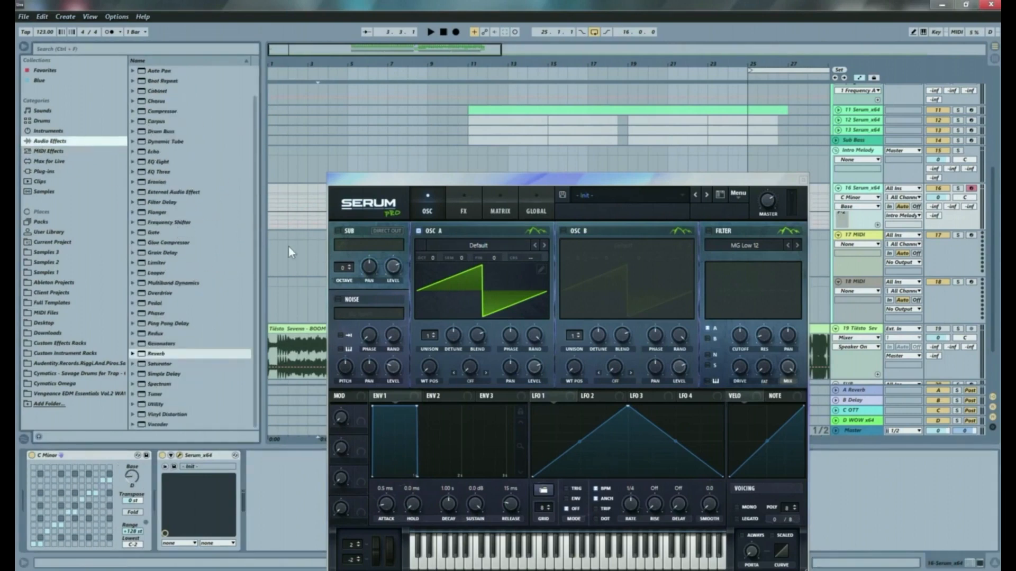
left_click_drag(536, 179, 653, 116)
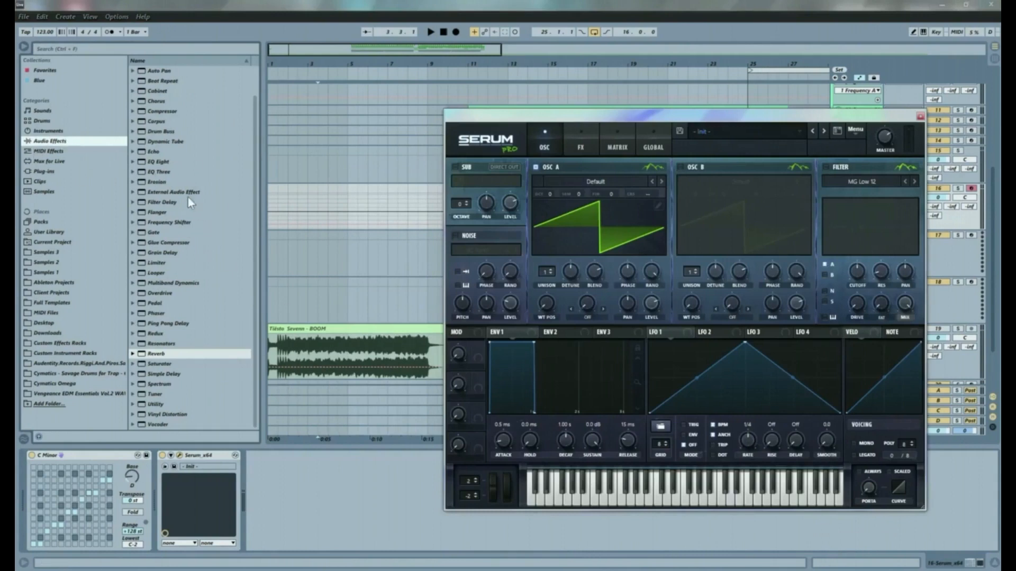
left_click(74, 160)
left_click(71, 151)
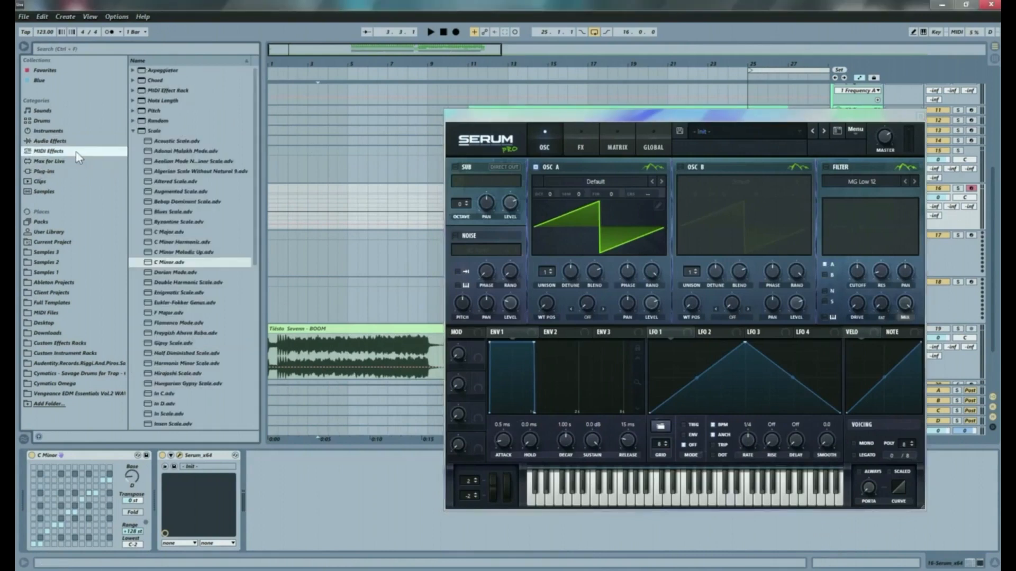
left_click(134, 131)
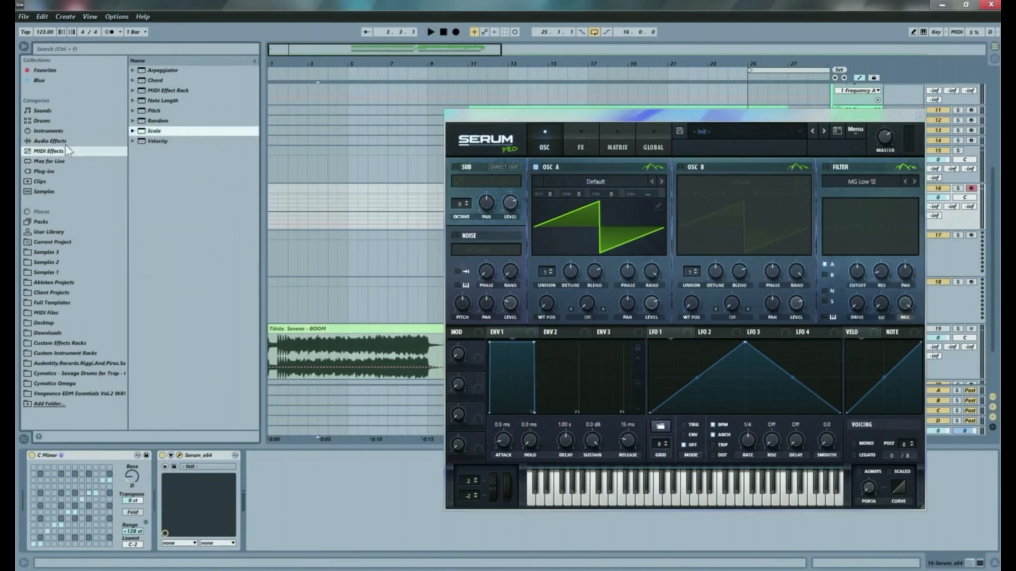
left_click(34, 162)
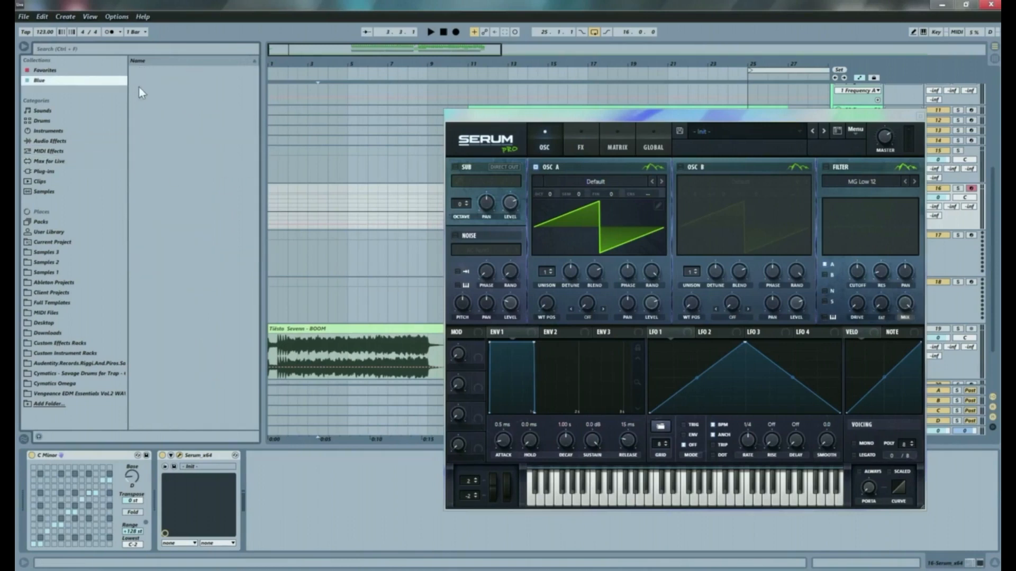
left_click(66, 170)
left_click(63, 162)
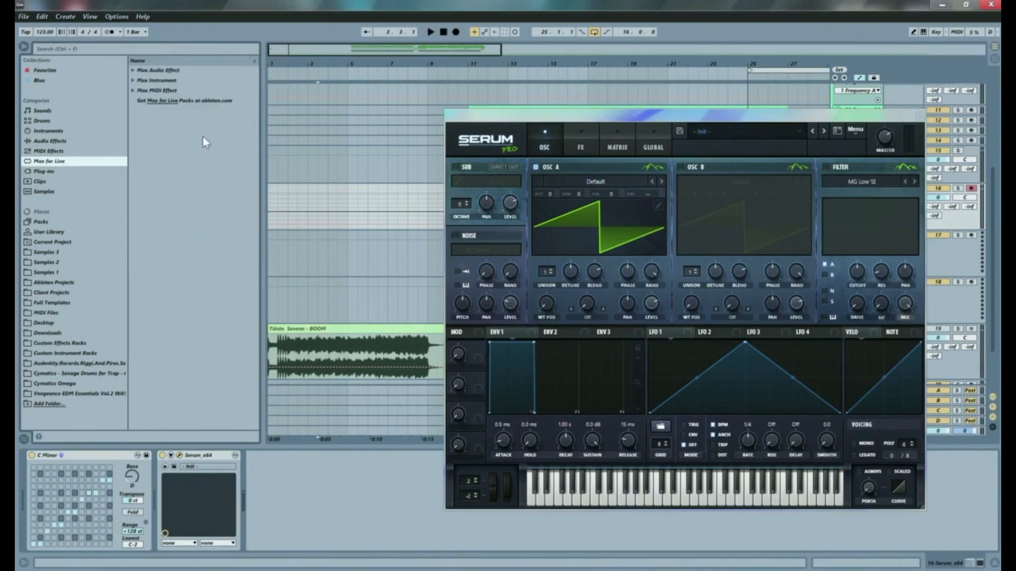
left_click(133, 91)
left_click_drag(170, 384, 33, 492)
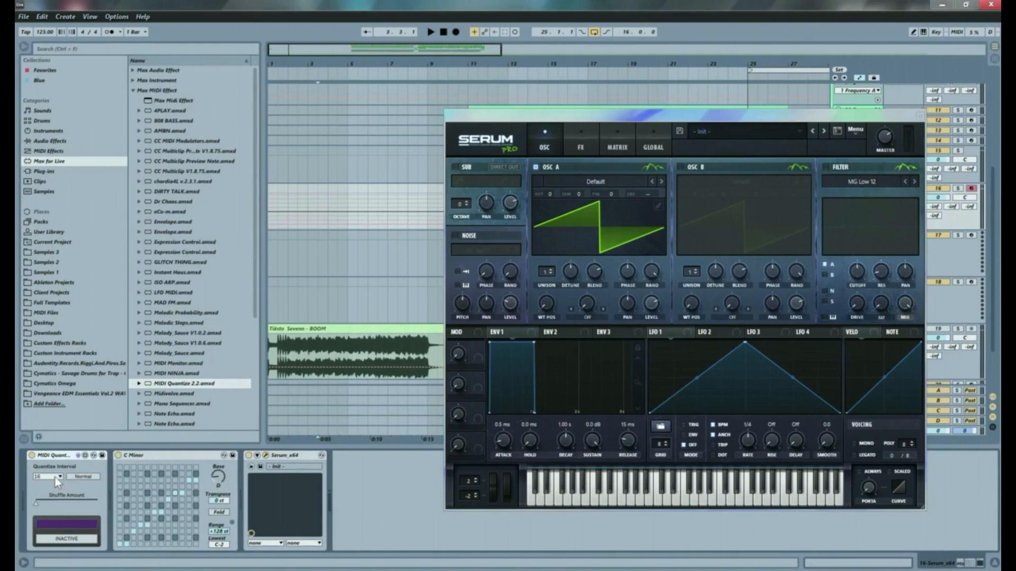
left_click(57, 476)
left_click(45, 511)
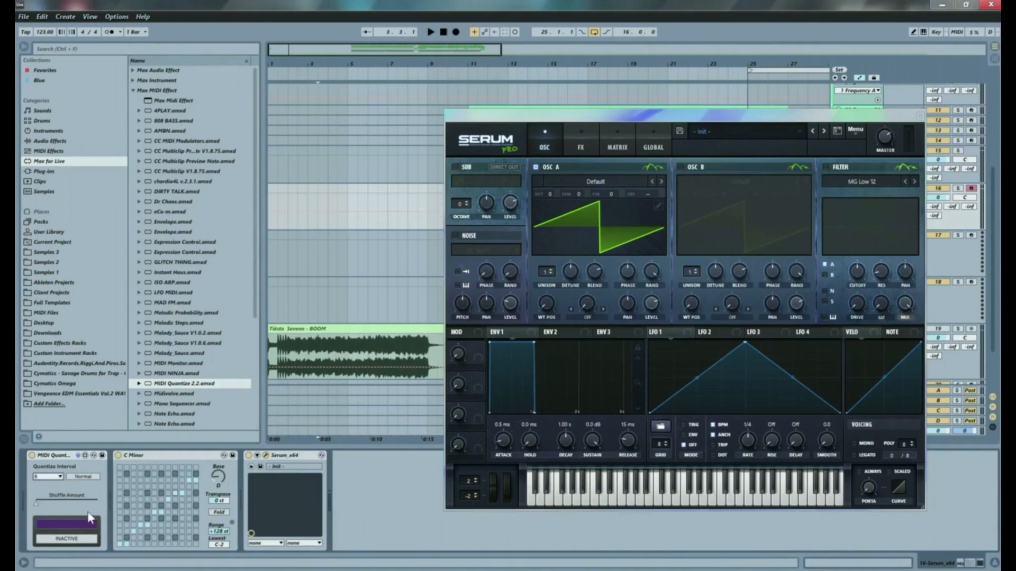
Step: Start and stop playback briefly to test the device chain, and return the insert marker to bar 1
key("space")
key("space")
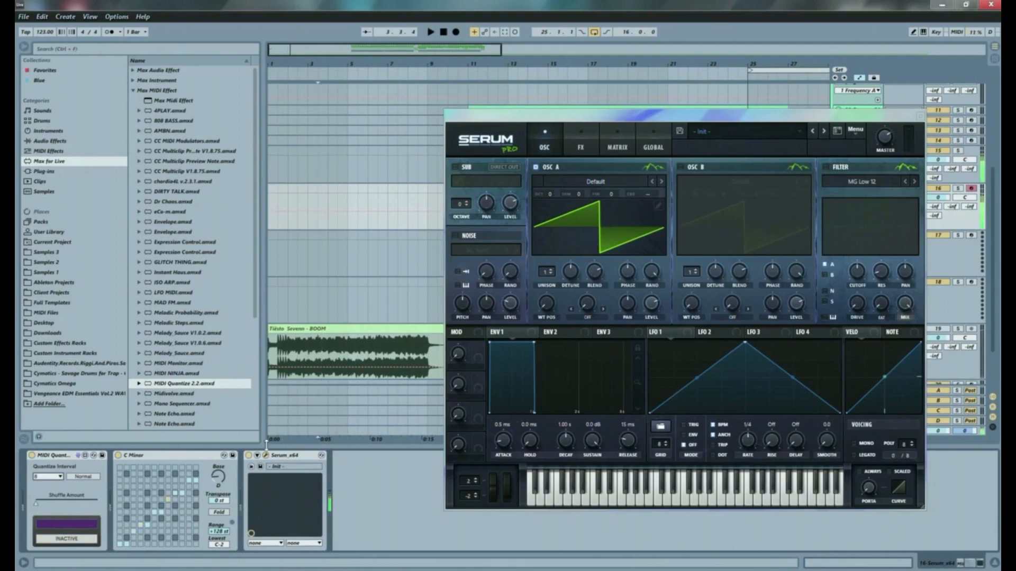
key("Home")
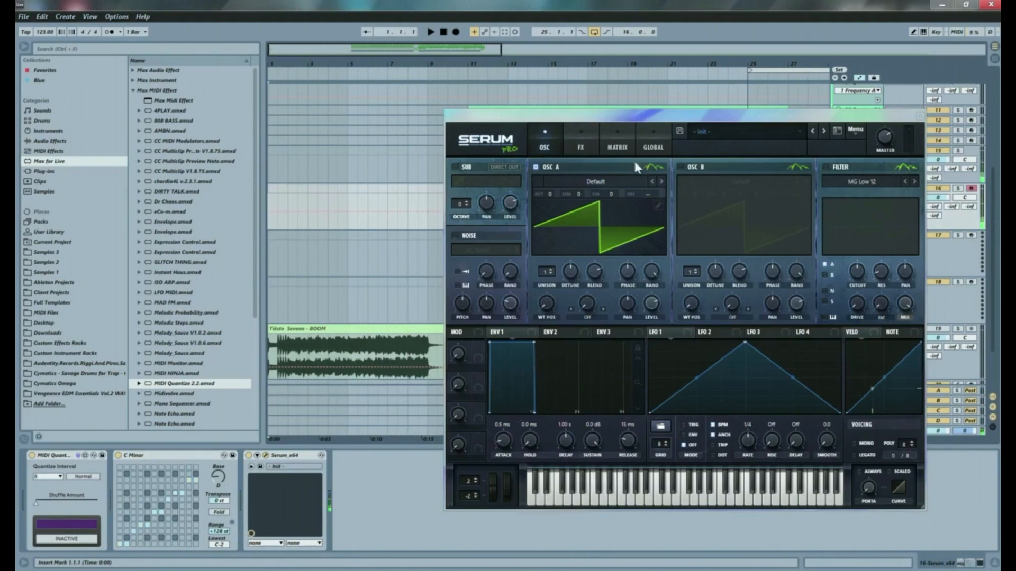
Step: Search Serum's preset browser for "brass" and load the BR Big Brass Stab 01 preset
left_click(838, 130)
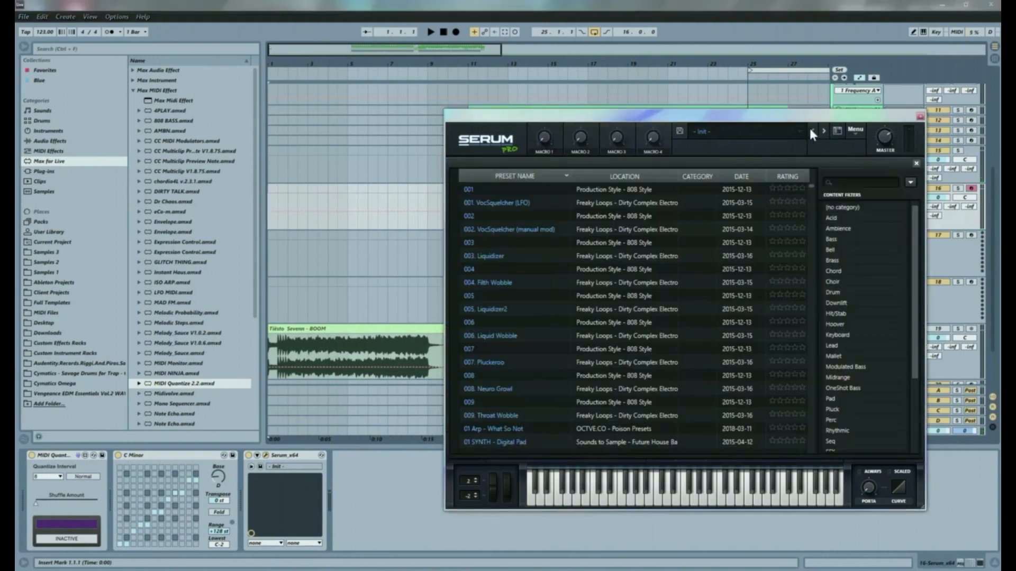
left_click(846, 183)
type("brass")
key("Return")
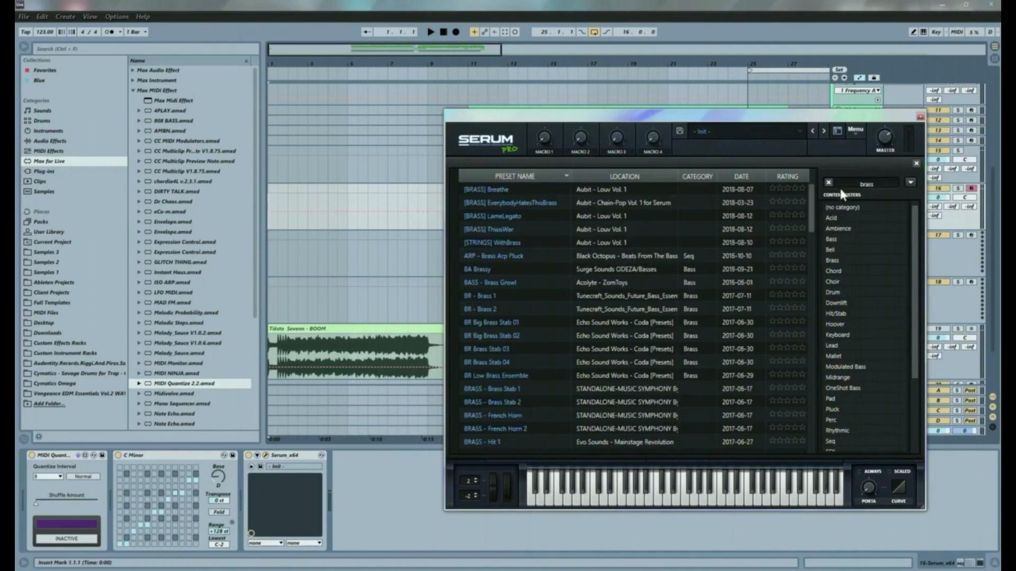
left_click(504, 324)
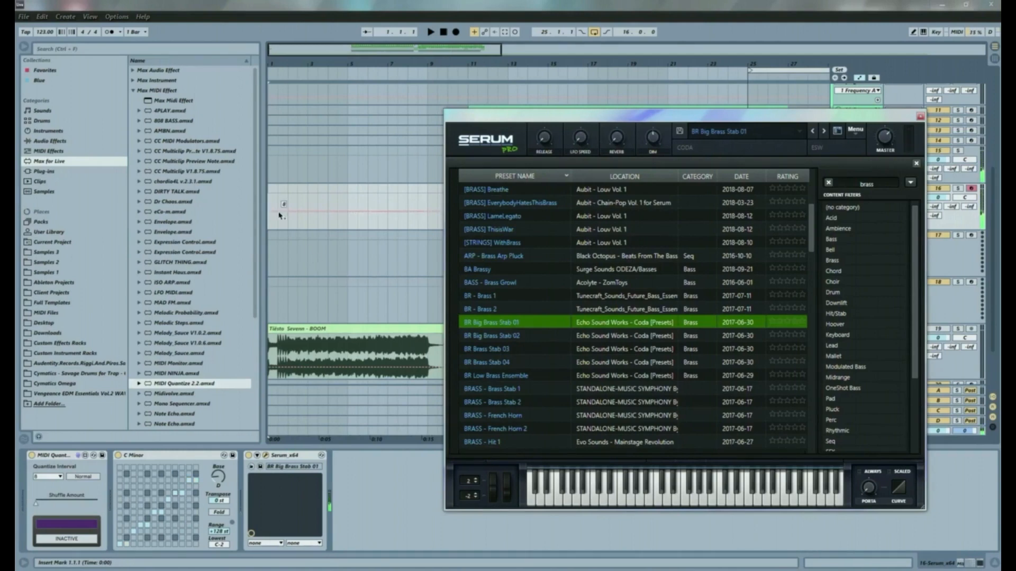
Step: Play the opening bars from bar 1 several times to try out the brass sound on the 16 Serum_x64 track
left_click(268, 227)
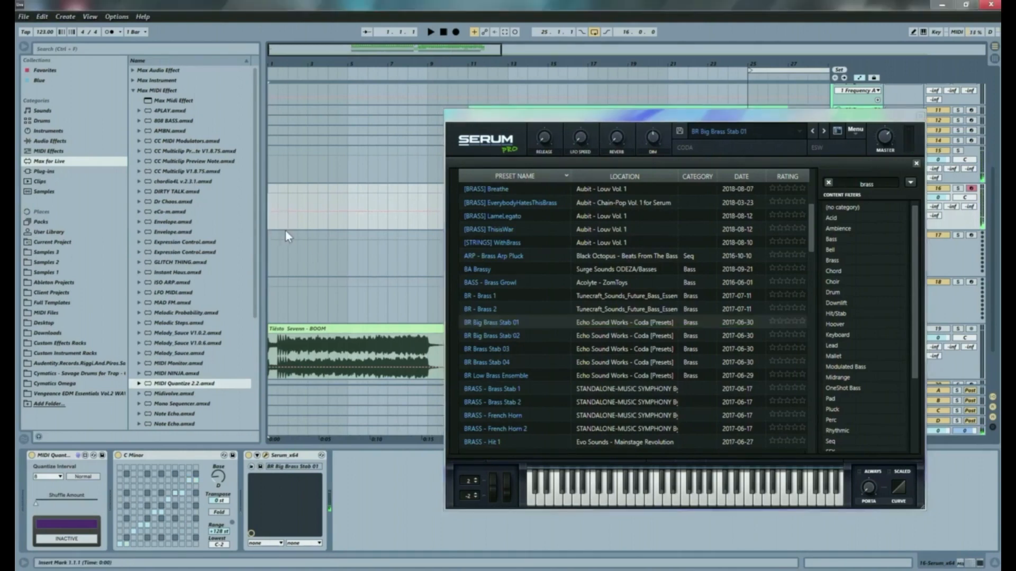
key("space")
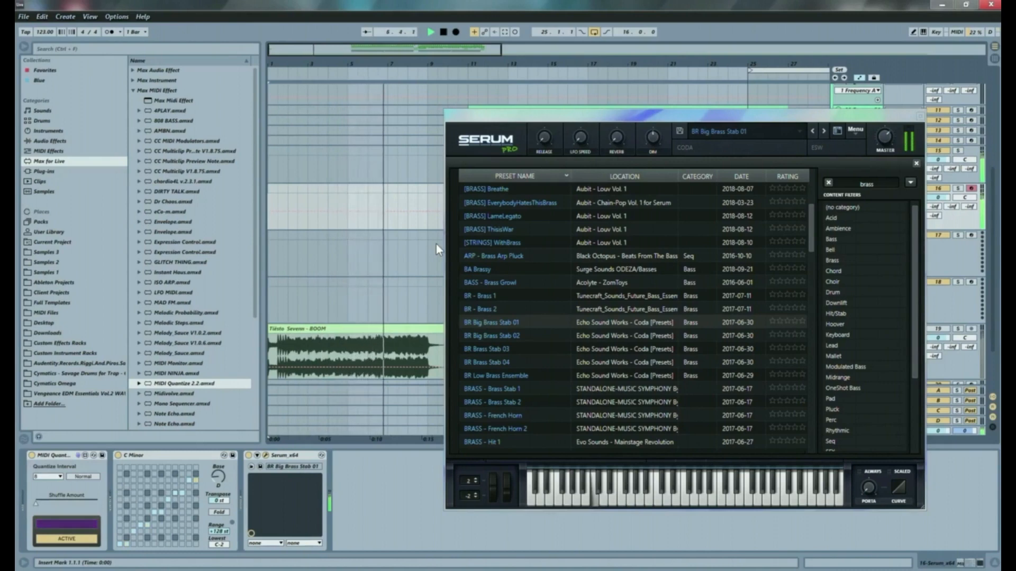
key("space")
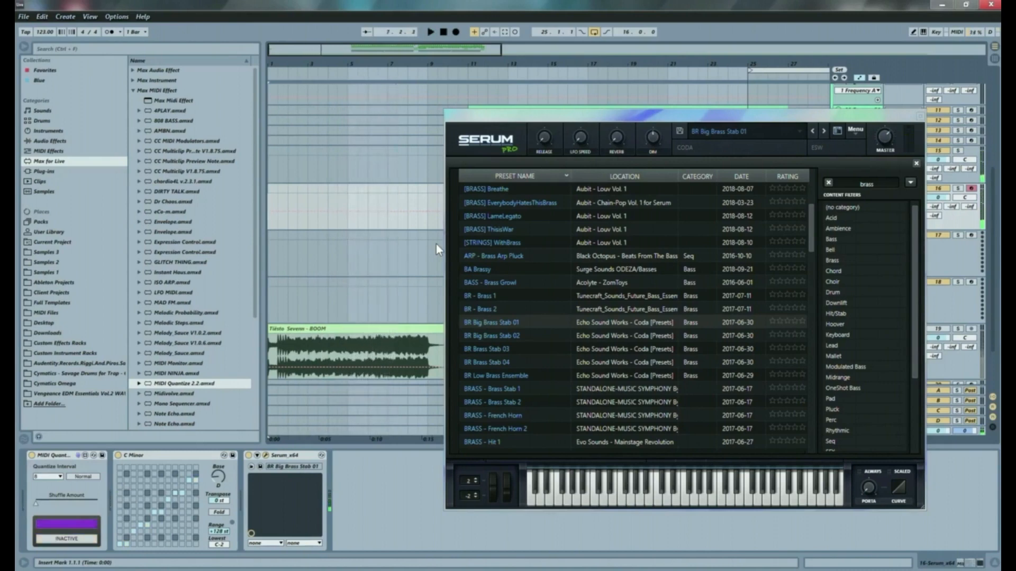
key("space")
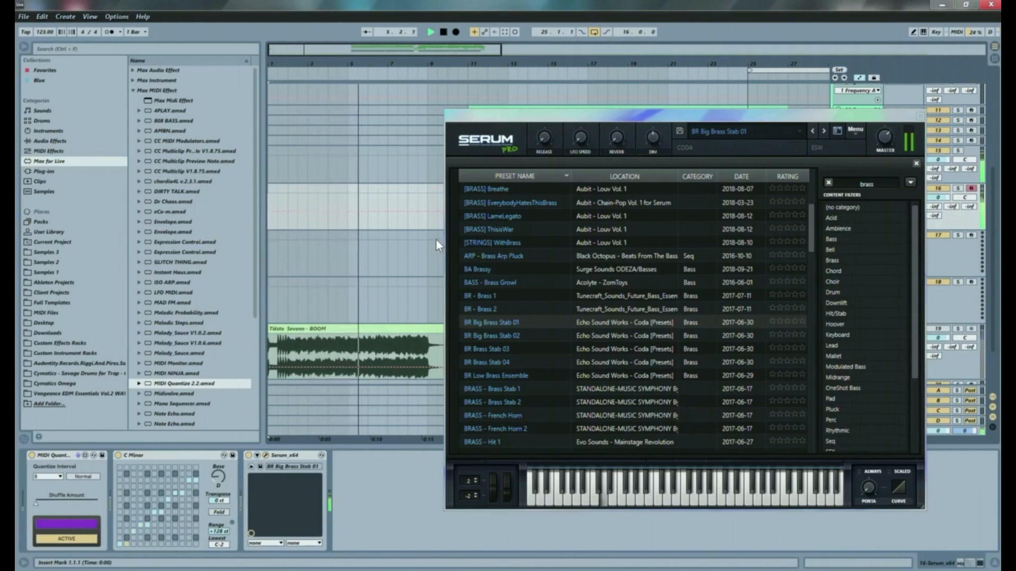
key("space")
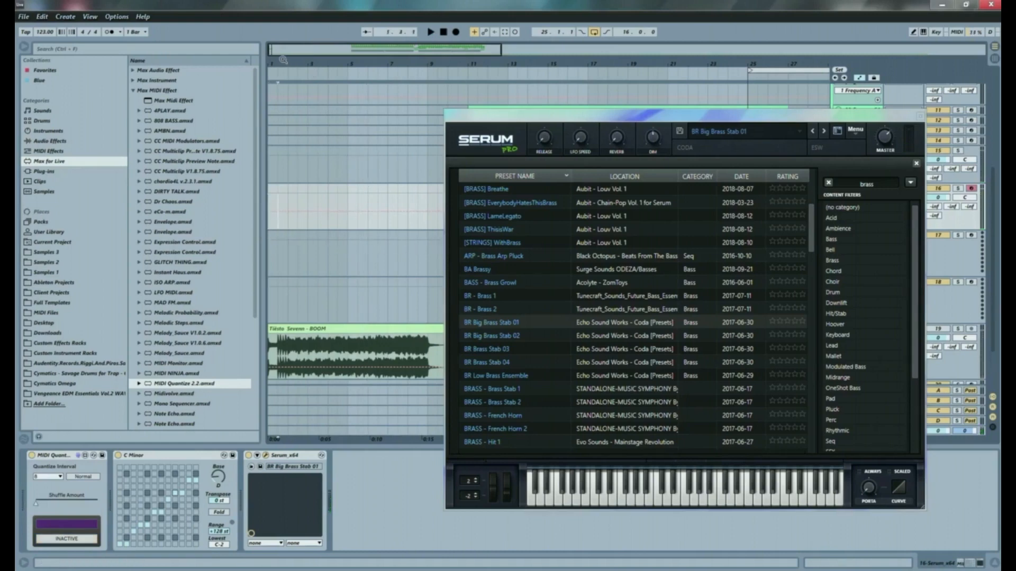
mouse_move(283, 64)
left_mouse_down()
mouse_move(300, 106)
mouse_move(316, 113)
left_mouse_up()
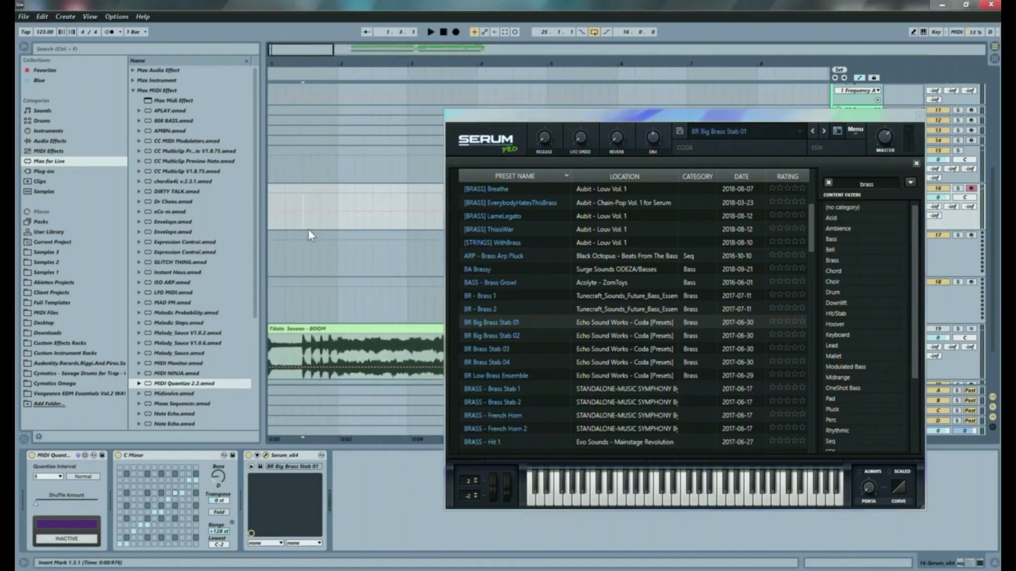
key("space")
left_click(268, 223)
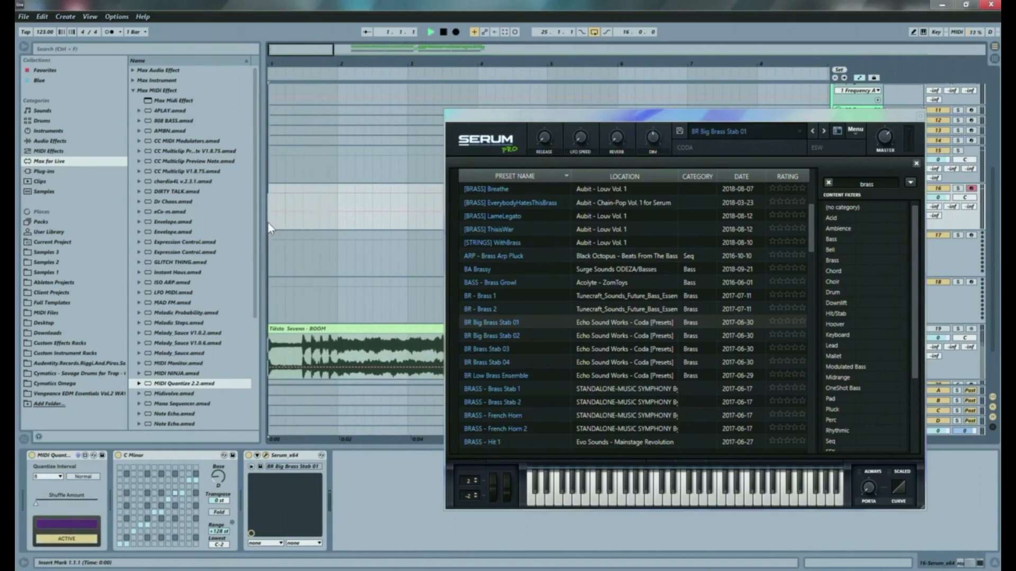
key("space")
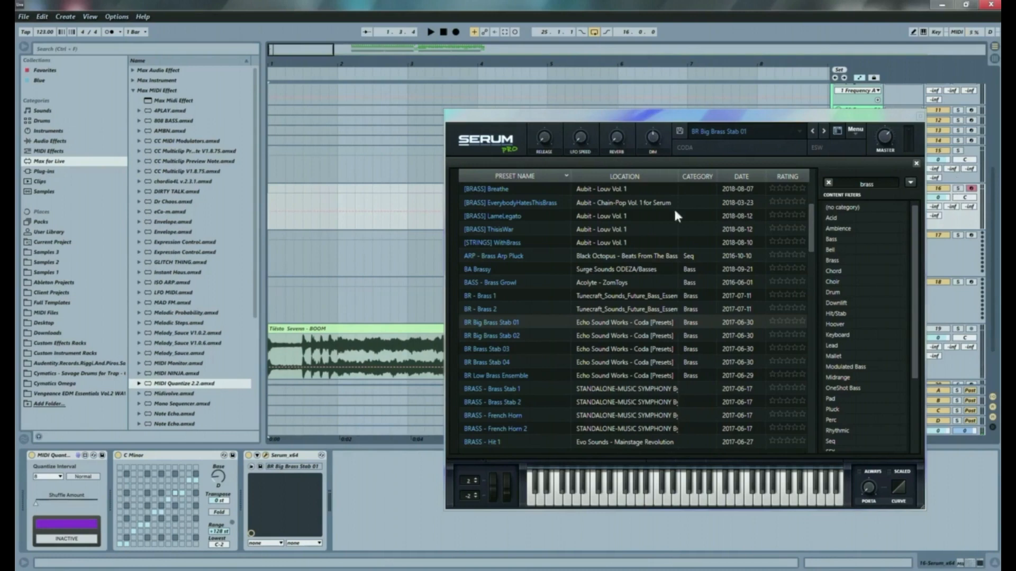
key("space")
key("space")
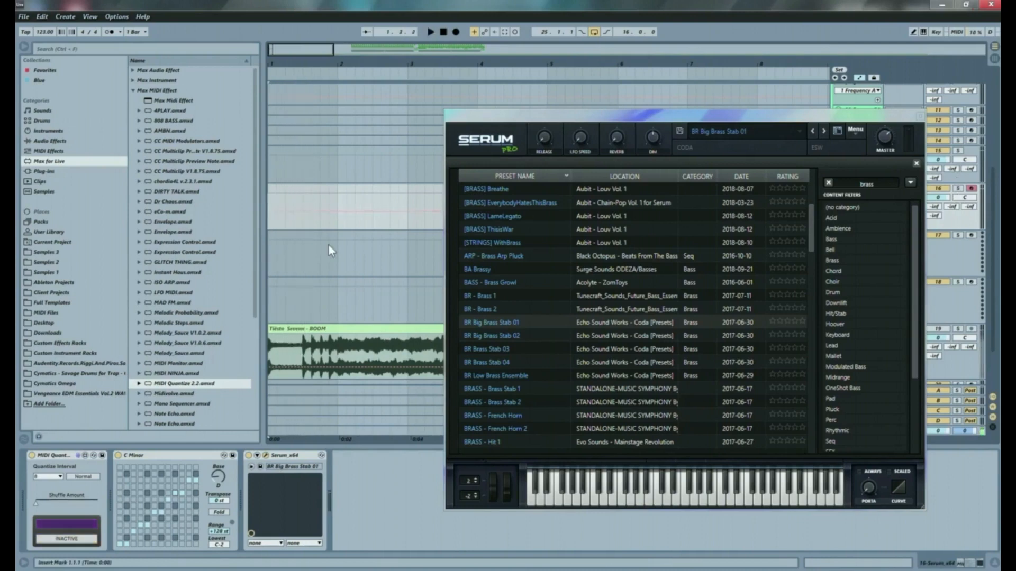
Step: Move the 9-Audio clip from bar 1 to bar 1.3 and play the opening from bar 1
scroll(311, 191, "up", 5)
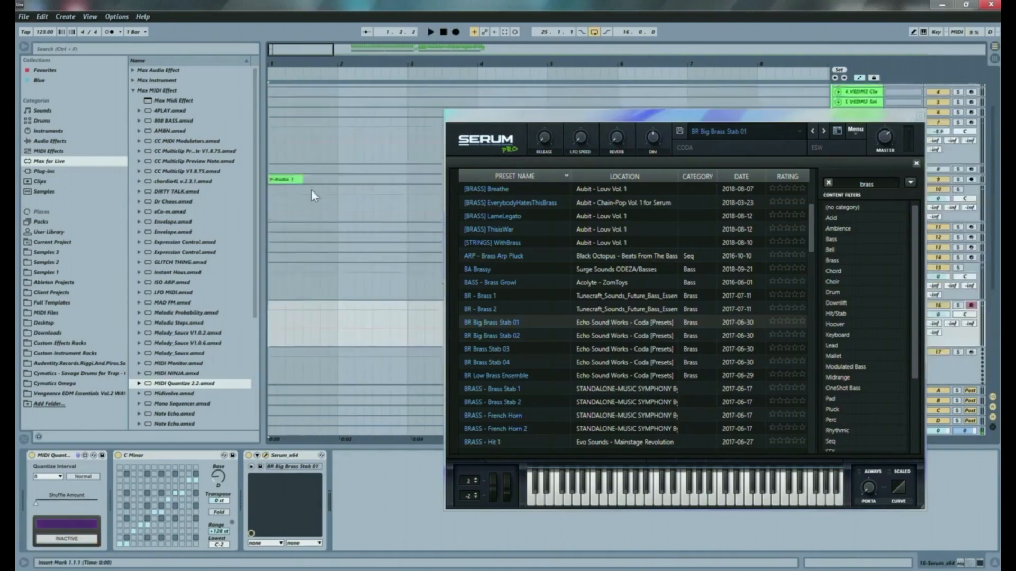
left_click_drag(287, 223, 321, 223)
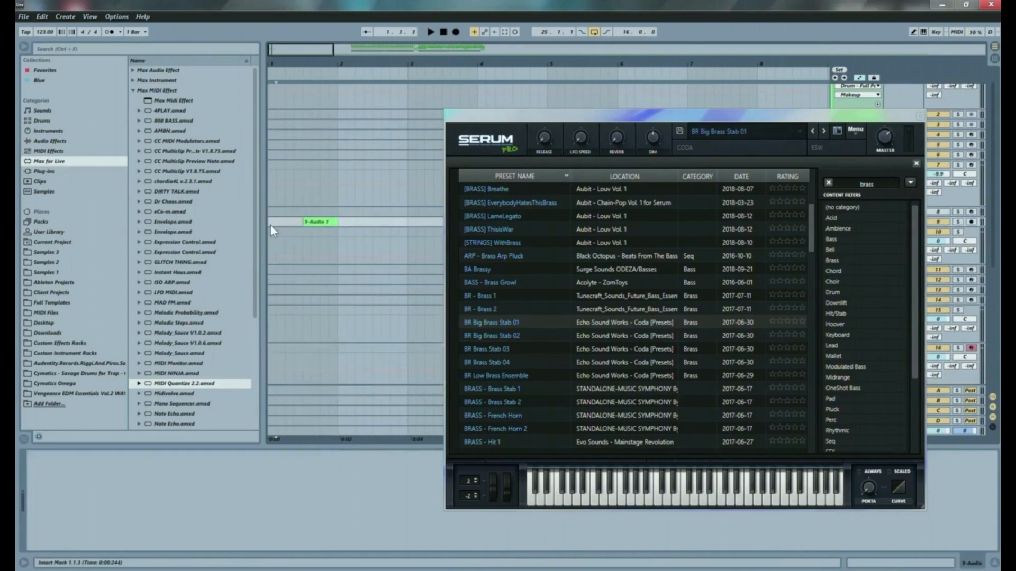
scroll(271, 226, "down", 8)
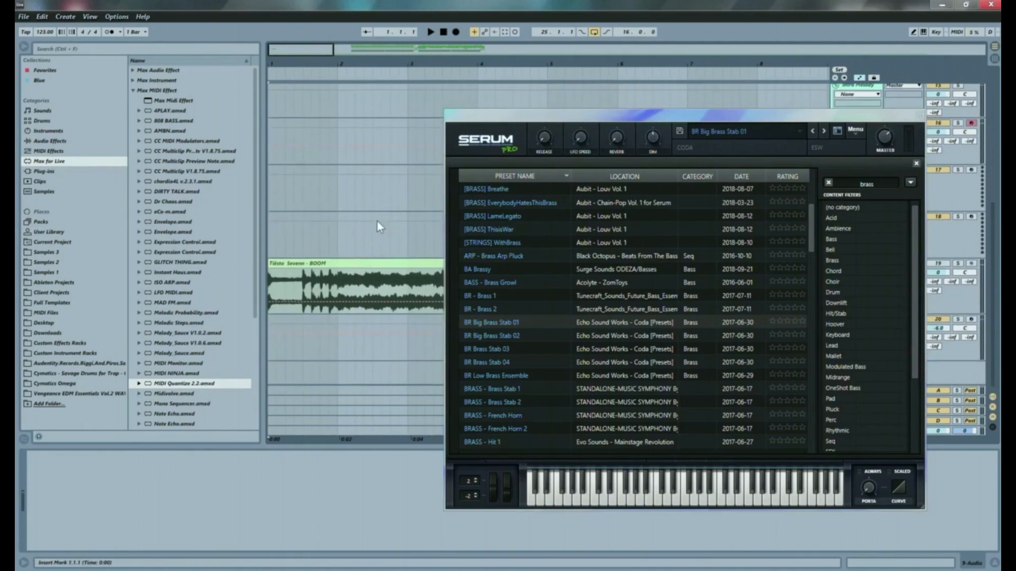
scroll(317, 190, "up", 8)
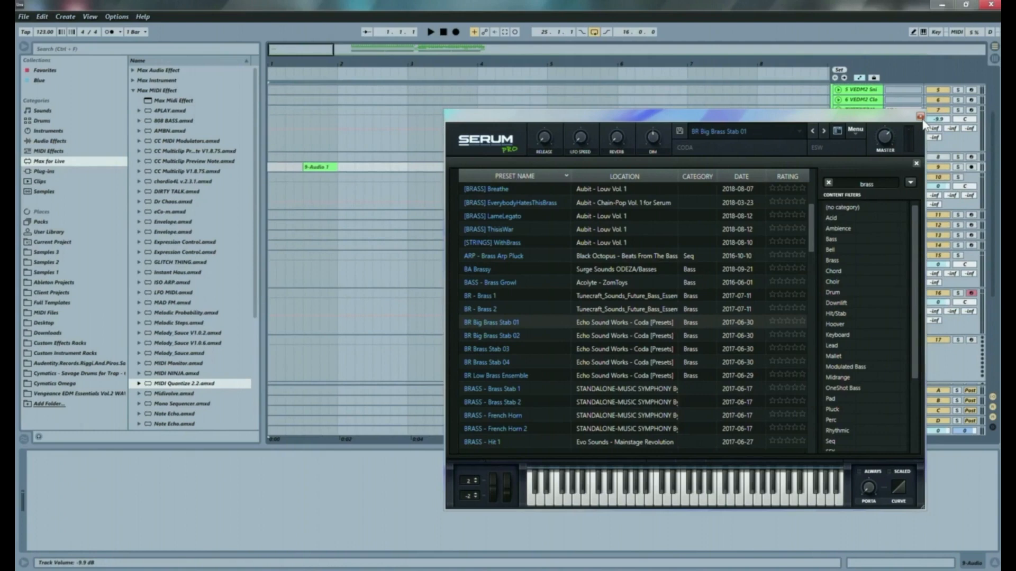
key("space")
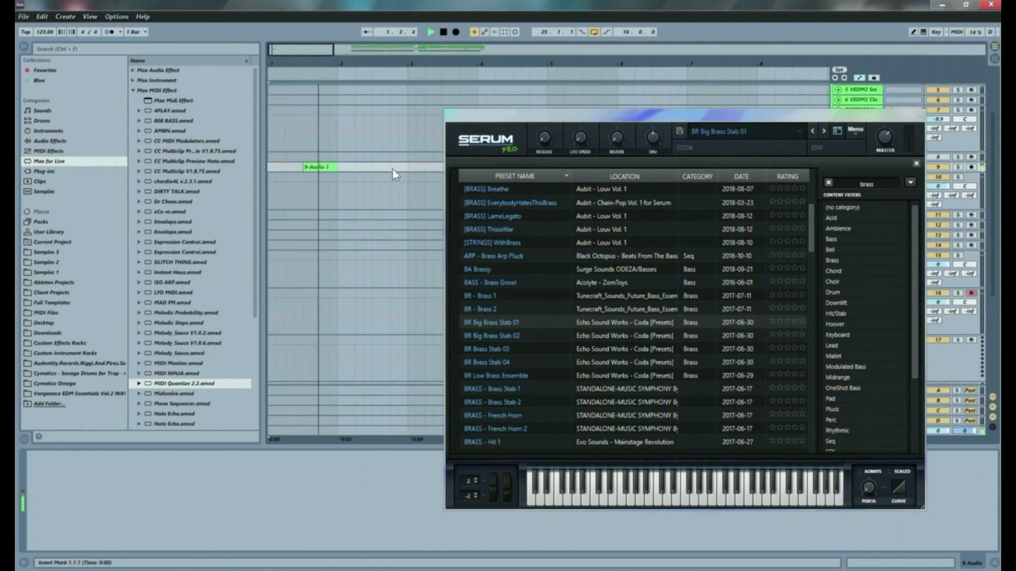
key("space")
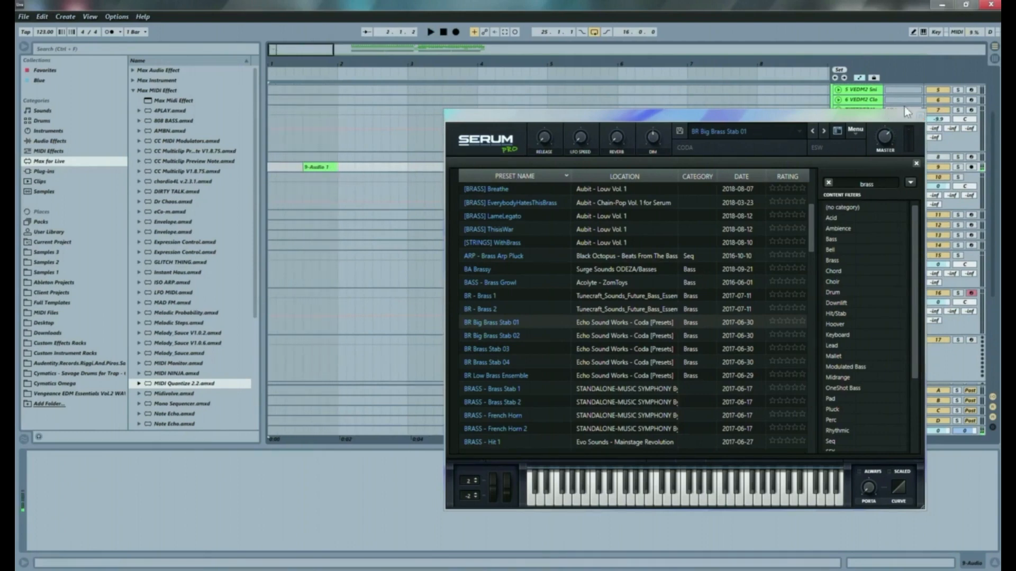
Step: Close the Serum window, create a one-bar MIDI clip at bar 2 on the 16 Serum_x64 track and enter a one-beat D2 note at its start
left_click(922, 114)
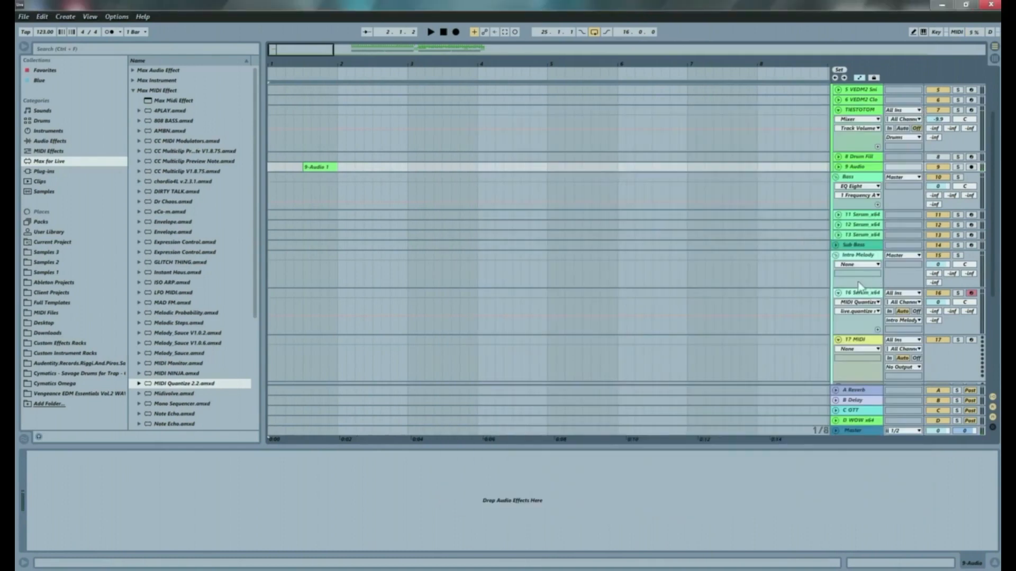
left_click_drag(337, 303, 409, 293)
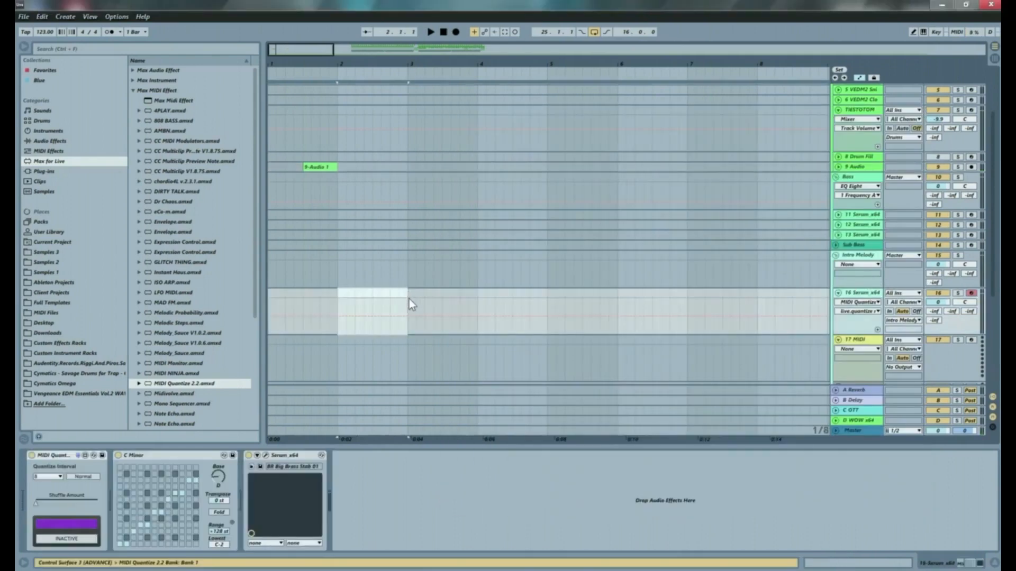
key("ctrl+shift+m")
left_click_drag(149, 512, 385, 507)
double_click(176, 509)
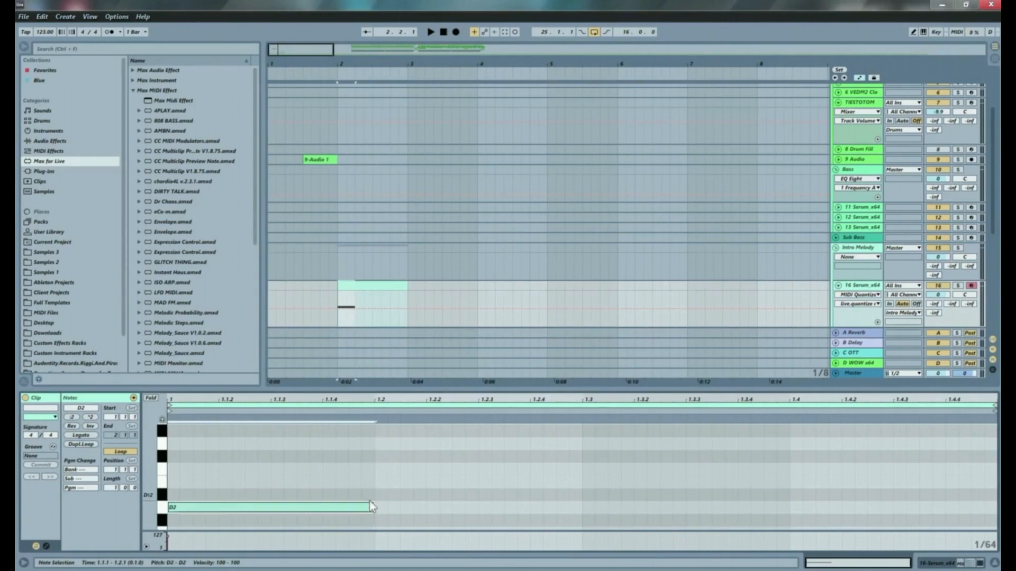
Step: Add a one-beat E2 note, move it to start at 1.3 and lengthen the D2 note to meet it
key("space")
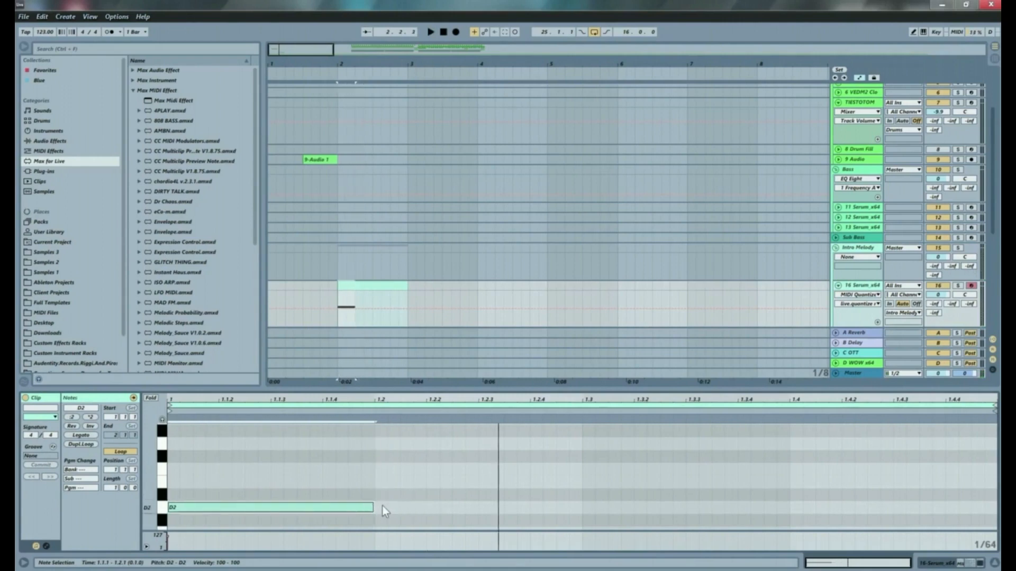
double_click(380, 482)
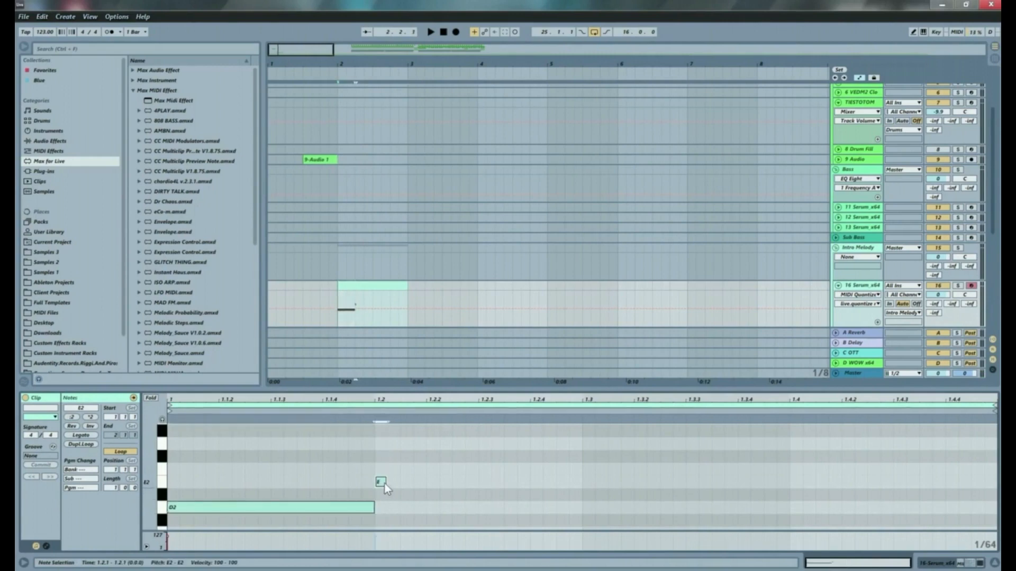
left_click_drag(386, 481, 544, 476)
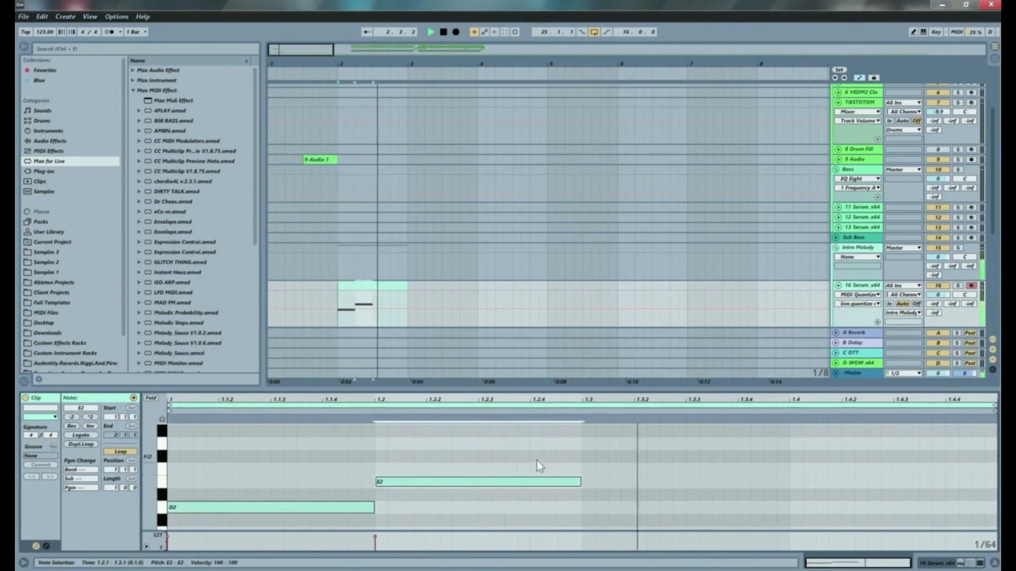
left_click_drag(413, 481, 608, 484)
left_click_drag(373, 507, 580, 502)
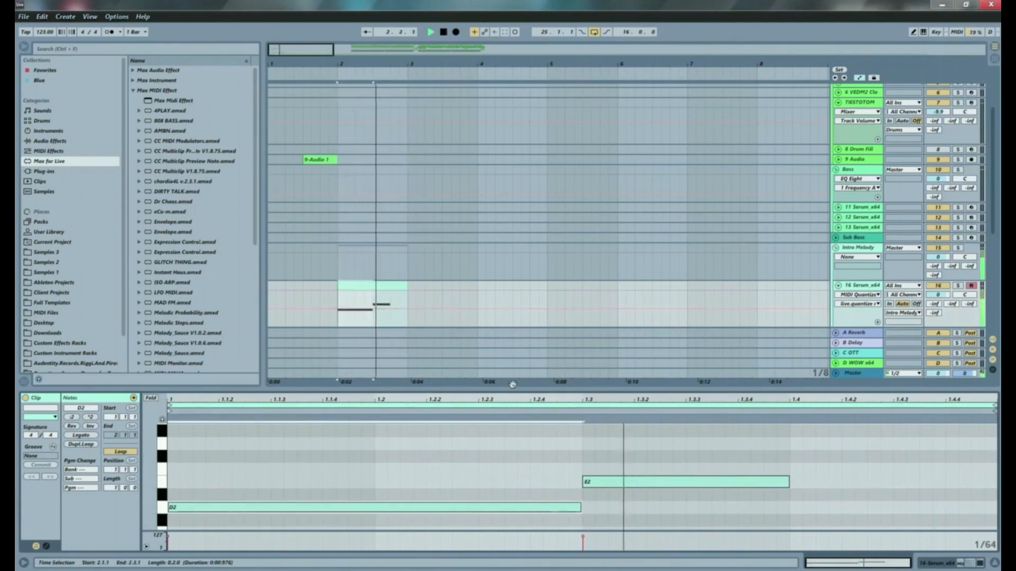
Step: Shorten the D2 note to end at 1.2.3, move the E2 note to start there and play the clip
left_click_drag(579, 508, 517, 507)
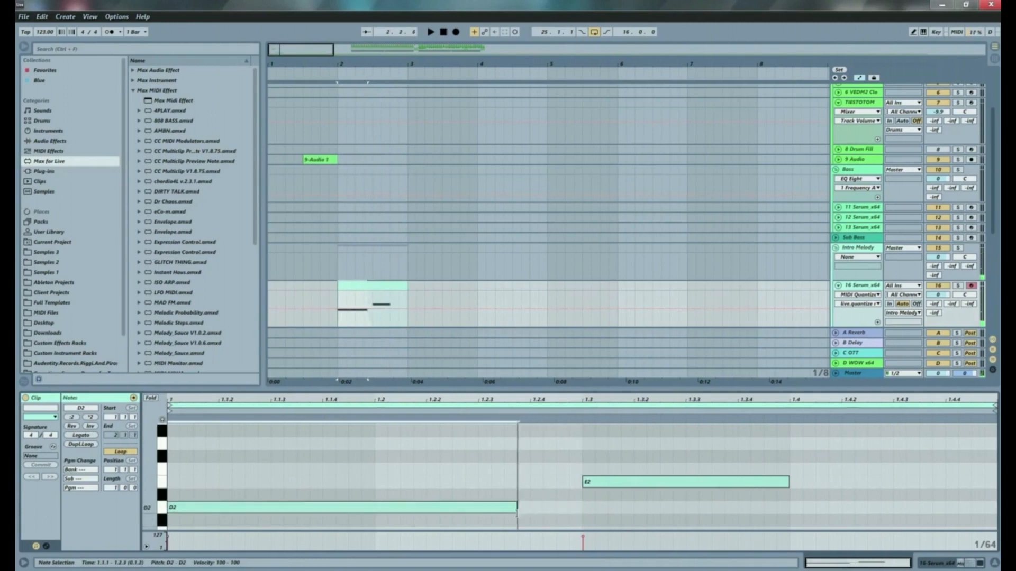
left_click_drag(602, 483, 571, 481)
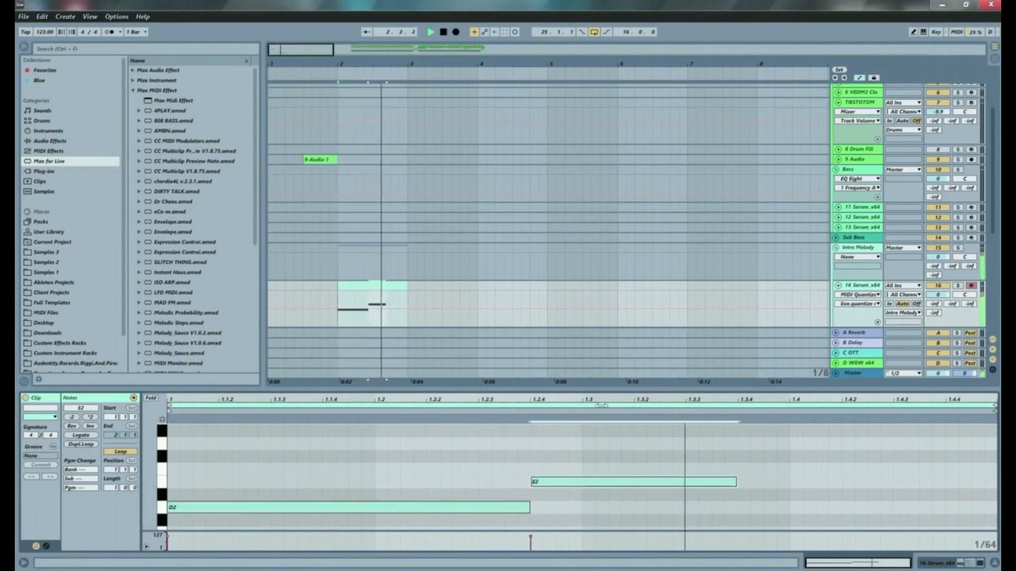
left_click_drag(529, 507, 478, 509)
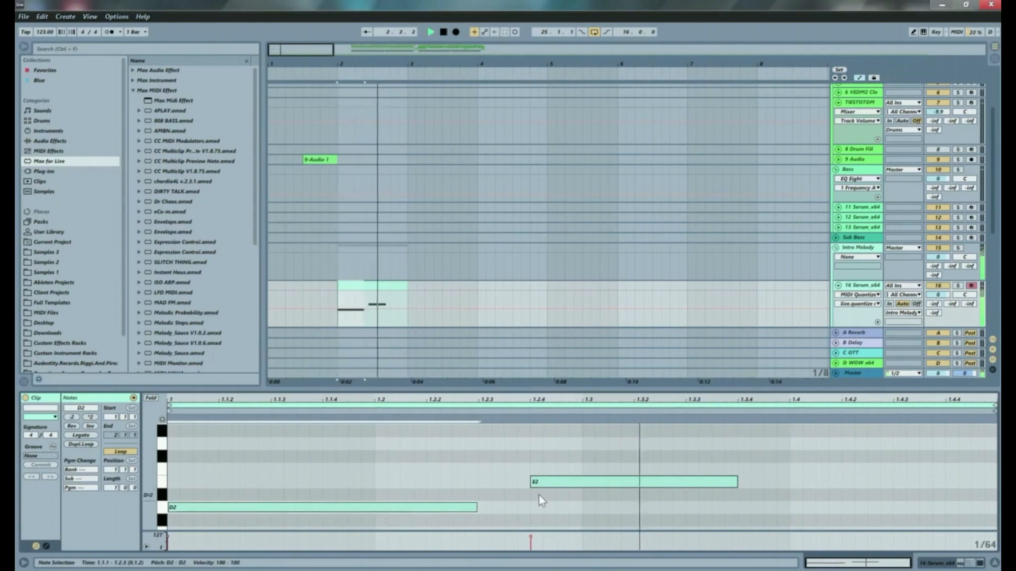
key("space")
left_click_drag(570, 486, 532, 489)
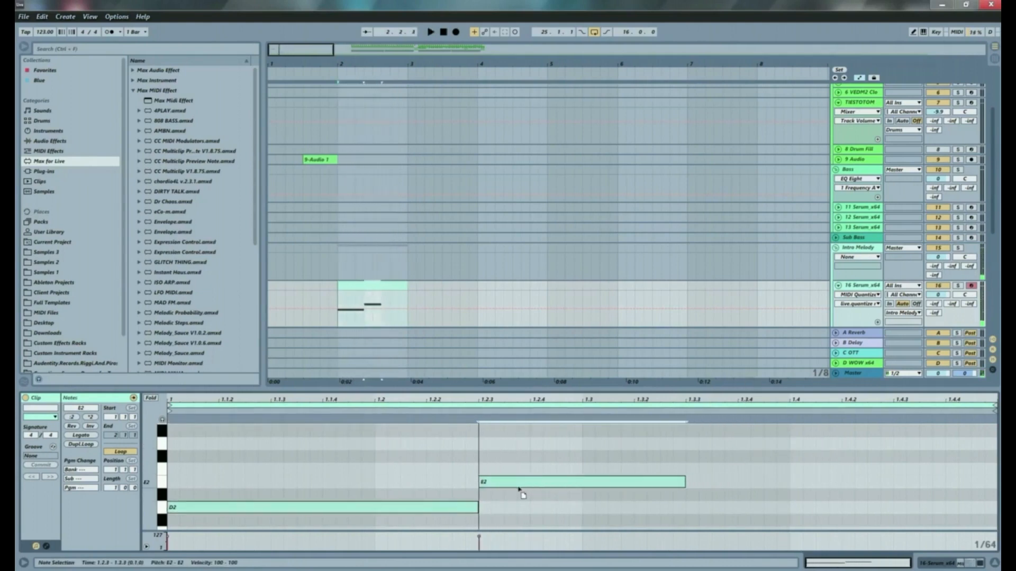
key("space")
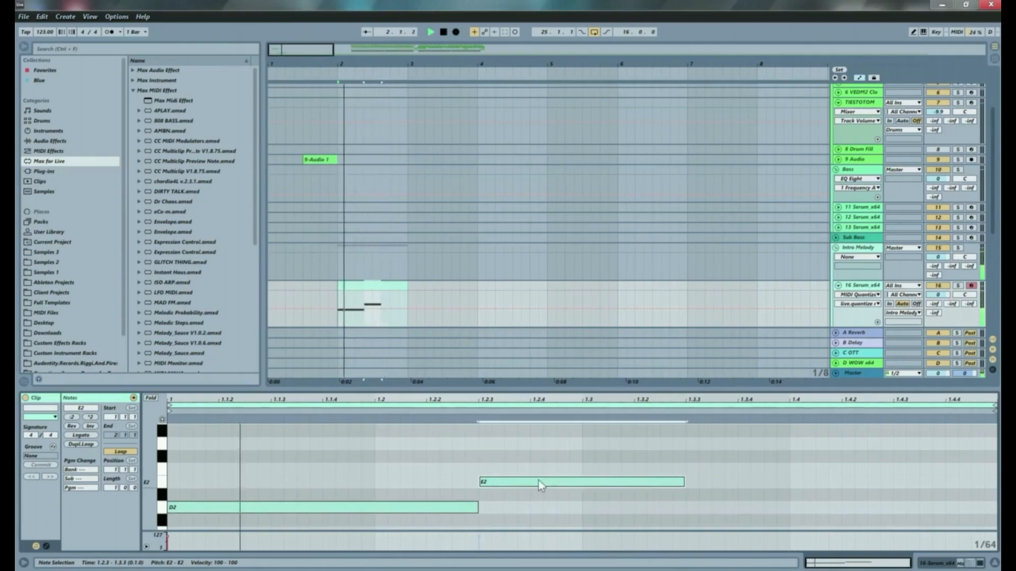
Step: Turn off the MIDI Quantize device on the 16 Serum_x64 track, then play the clip and place the E2 note at 1.2.3
left_click_drag(531, 485, 553, 485)
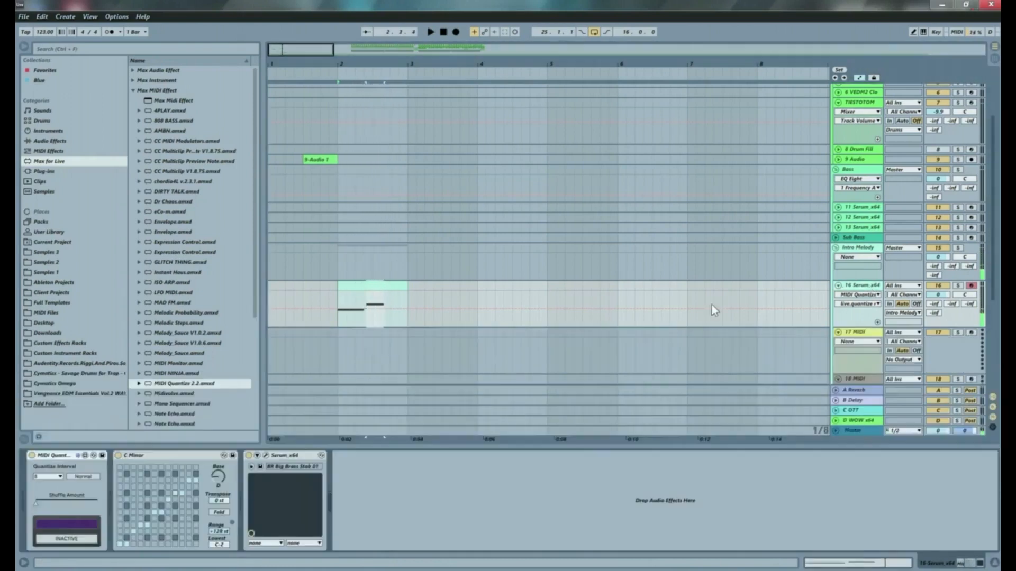
key("space")
left_click(32, 455)
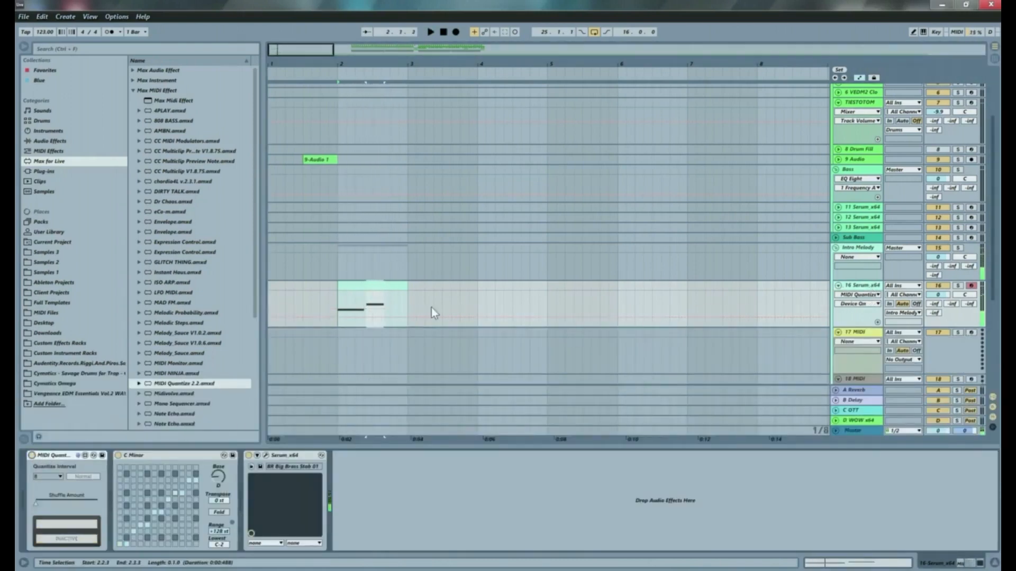
double_click(343, 285)
key("space")
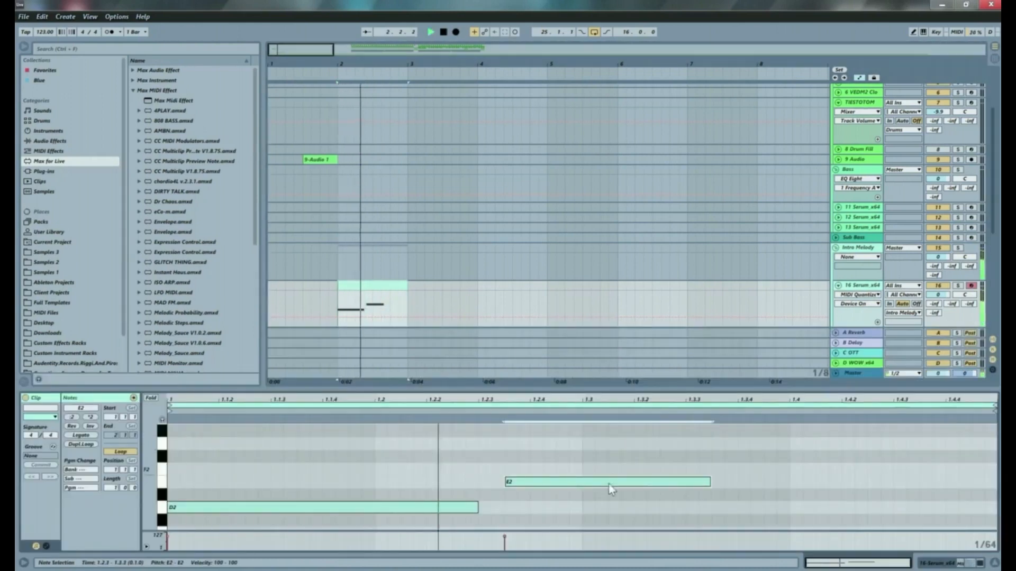
left_click_drag(531, 487, 513, 487)
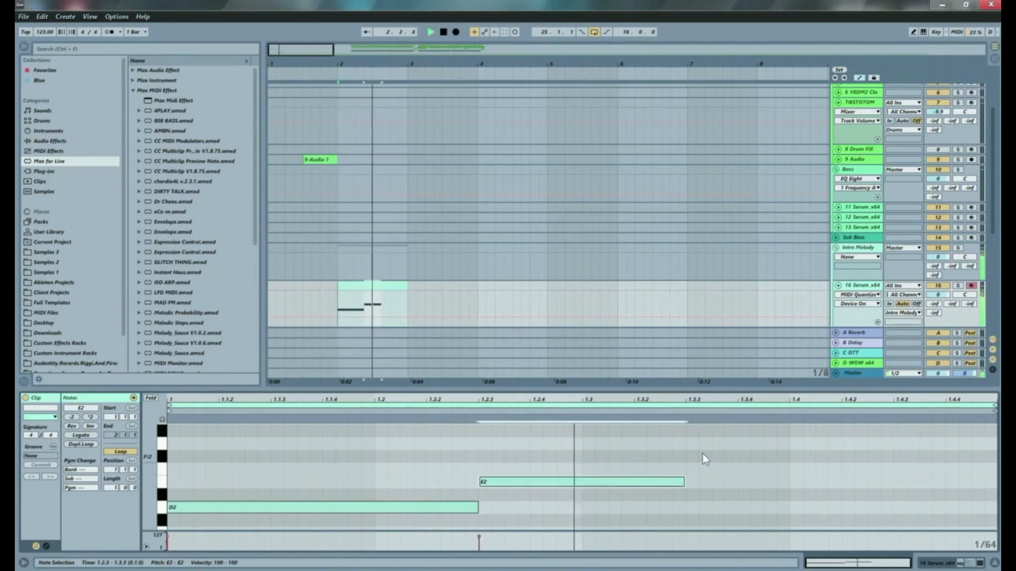
Step: Add a one-beat note at 1.3.3 directly after the E2 note, set its pitch to F#2 and play the clip
double_click(690, 444)
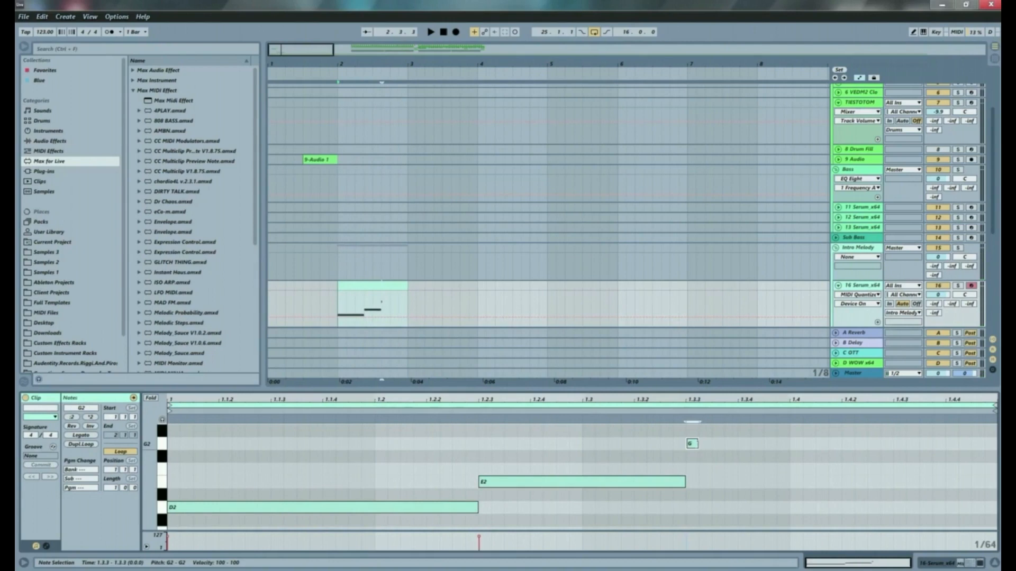
left_click_drag(696, 445, 893, 434)
left_click_drag(732, 446, 732, 456)
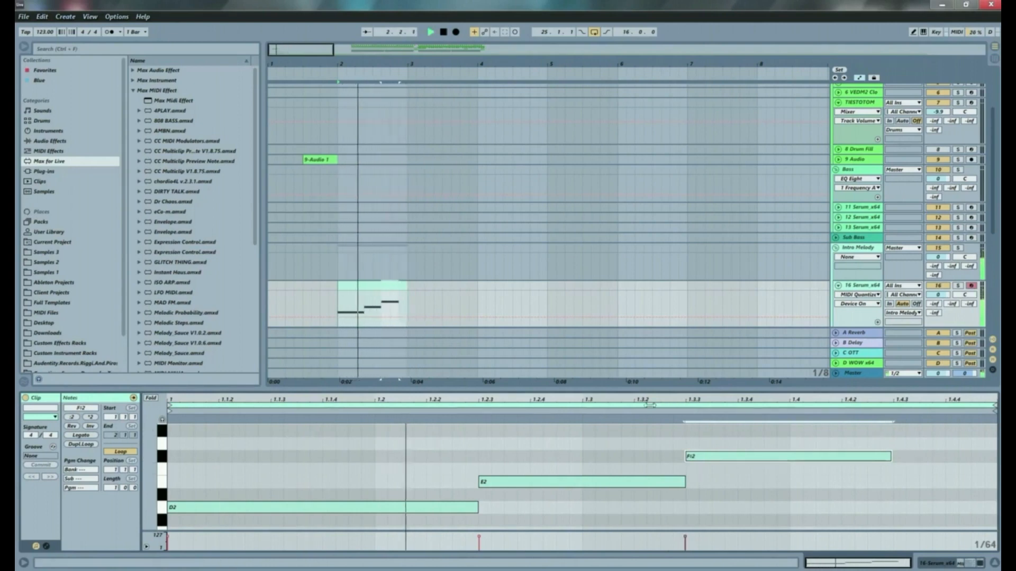
key("space")
Step: Extend the clip to bar 4, consolidate it into one two-bar clip and delete the repeated notes in its second bar
left_click_drag(406, 286, 477, 287)
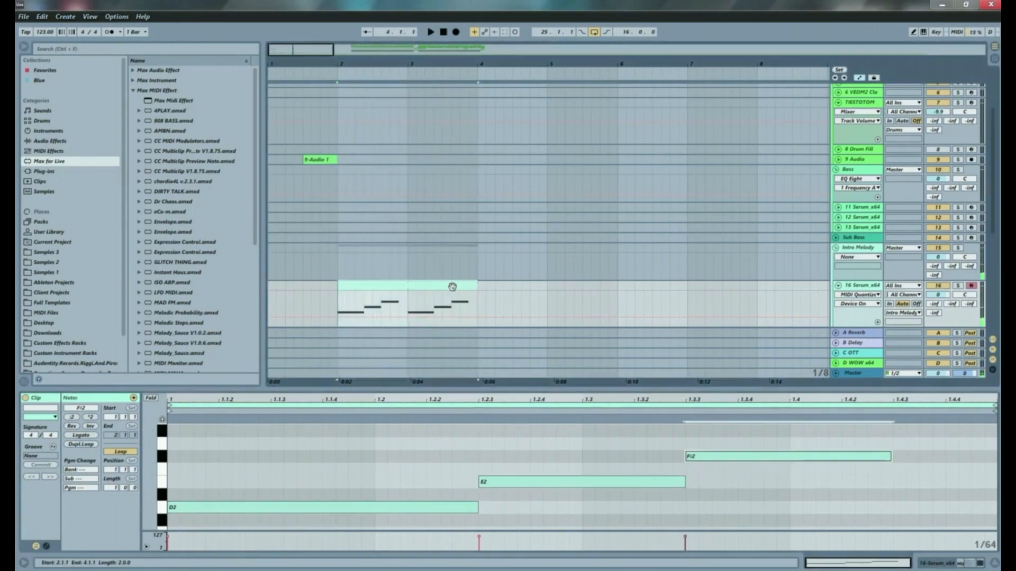
key("ctrl+j")
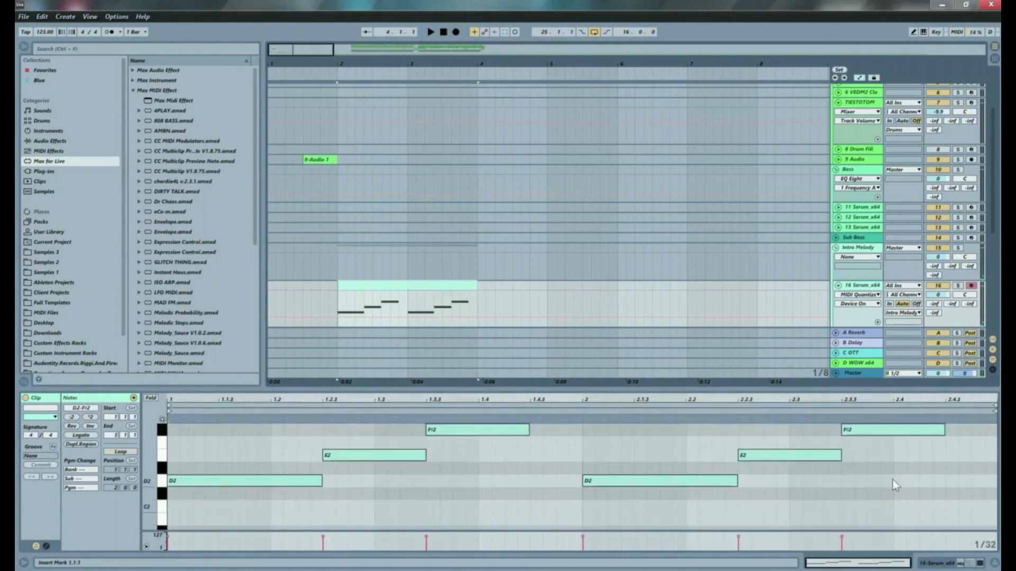
left_click_drag(960, 426, 655, 488)
key("Delete")
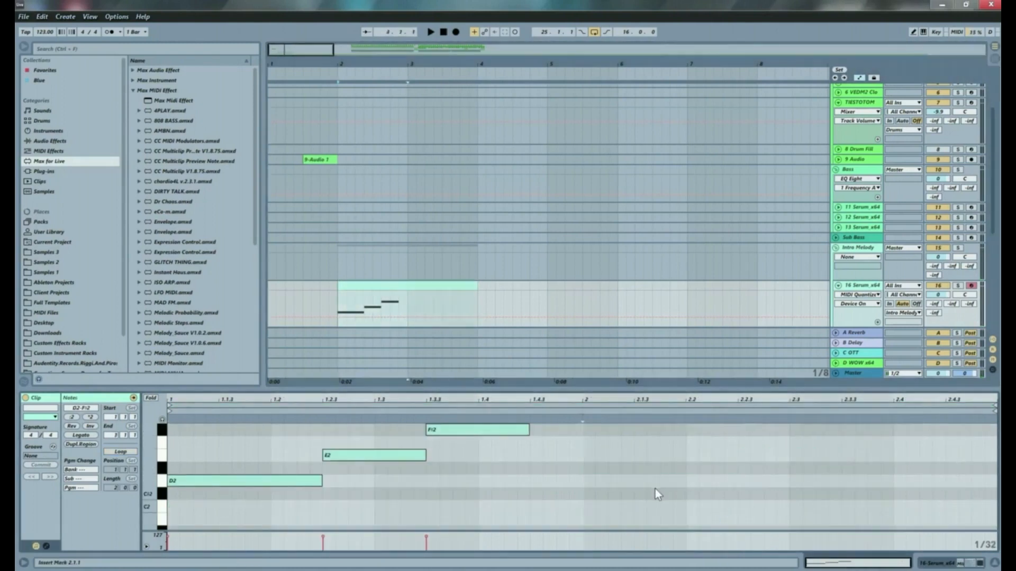
key("space")
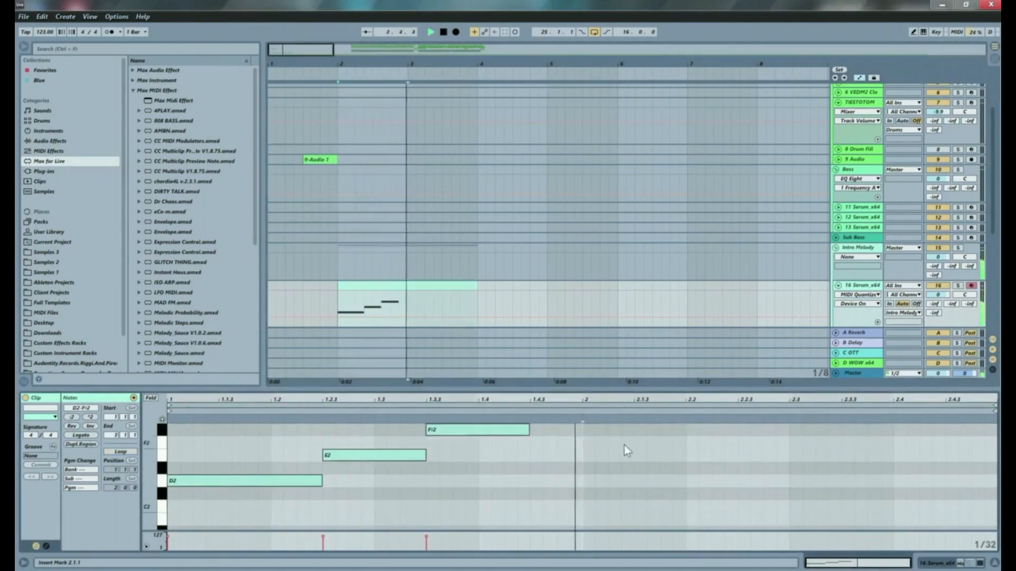
Step: Lengthen the F#2 note to the start of the clip's second bar and add a two-beat F2 note there
left_click_drag(528, 429, 790, 445)
double_click(589, 443)
key("space")
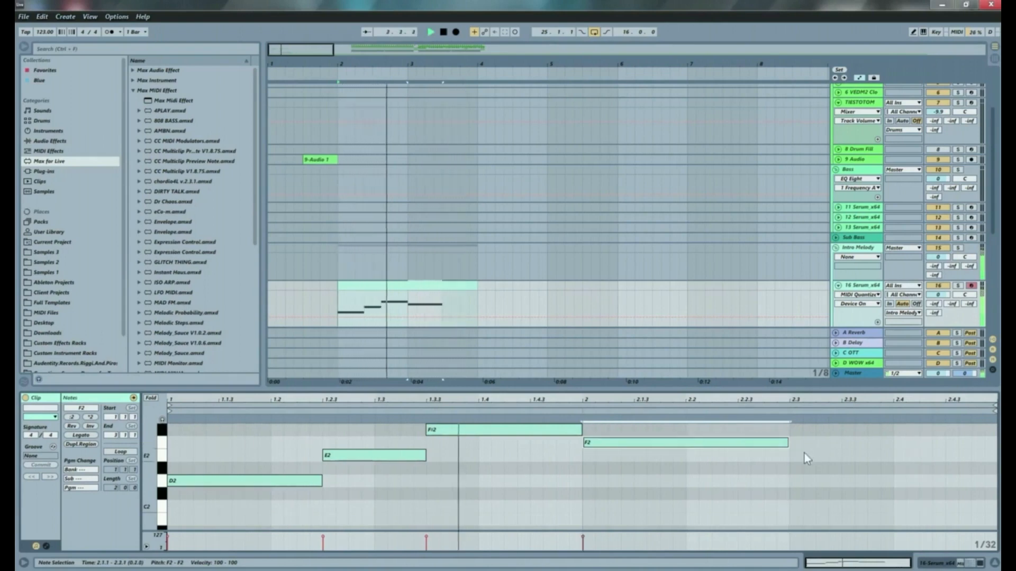
Step: Add an E2 note from 2.2.3 to 2.4.1 and shorten the F2 note to end where it starts
double_click(744, 455)
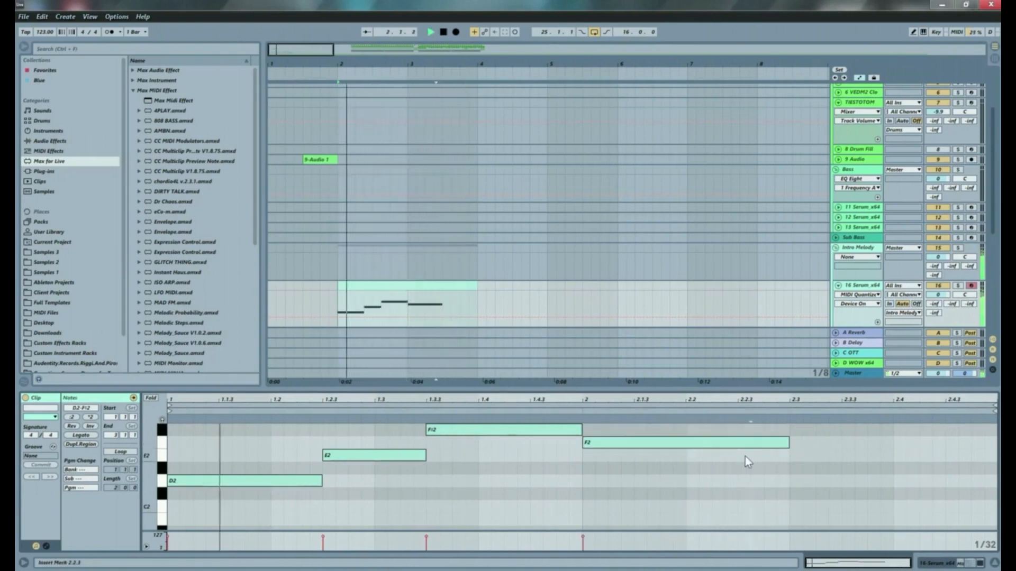
left_click_drag(749, 455, 891, 455)
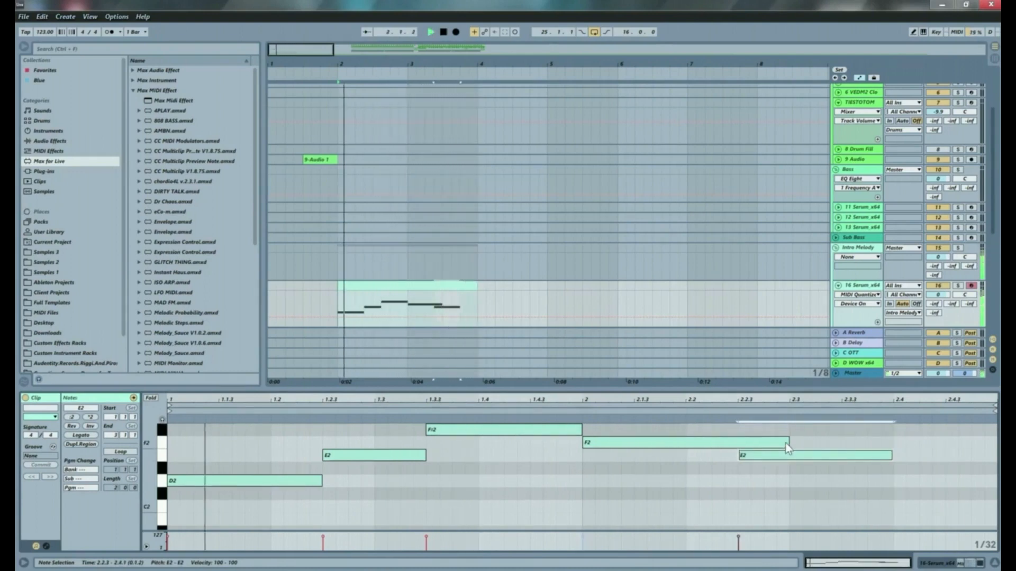
left_click_drag(786, 443, 742, 443)
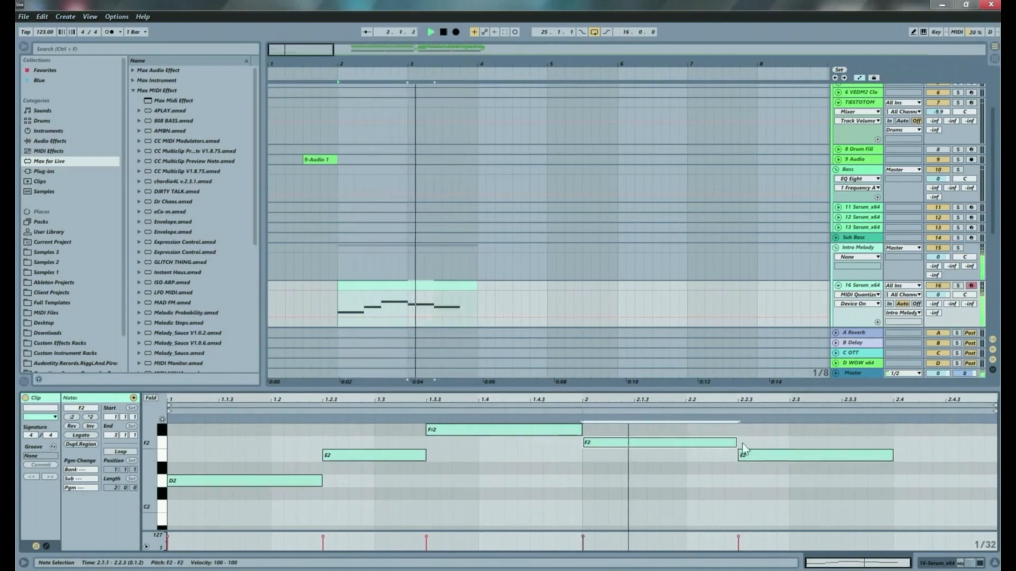
Step: Add a closing one-beat D2 note from 2.3.3 to 2.4.3 and play the phrase
scroll(826, 447, "up", 2)
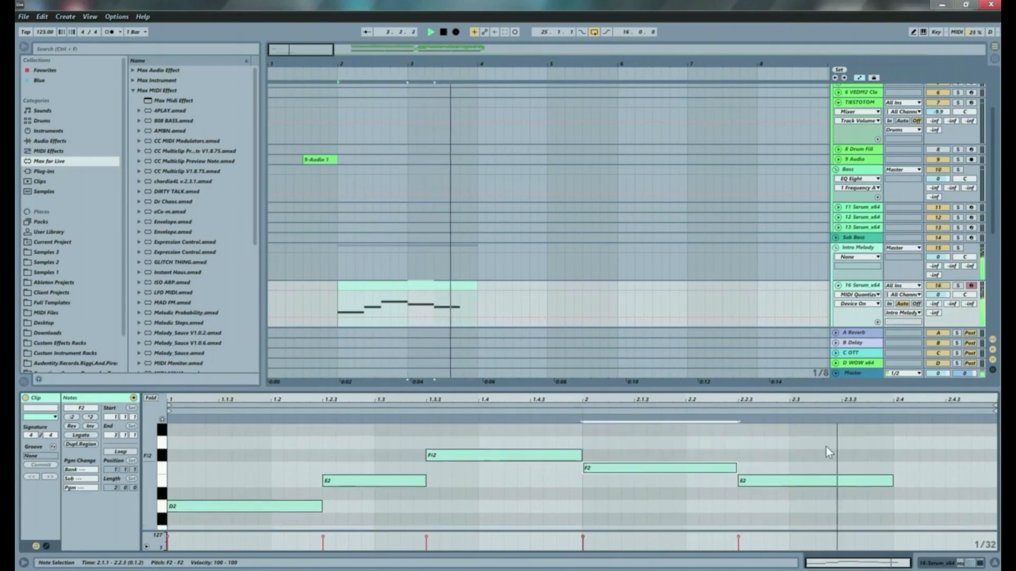
double_click(899, 443)
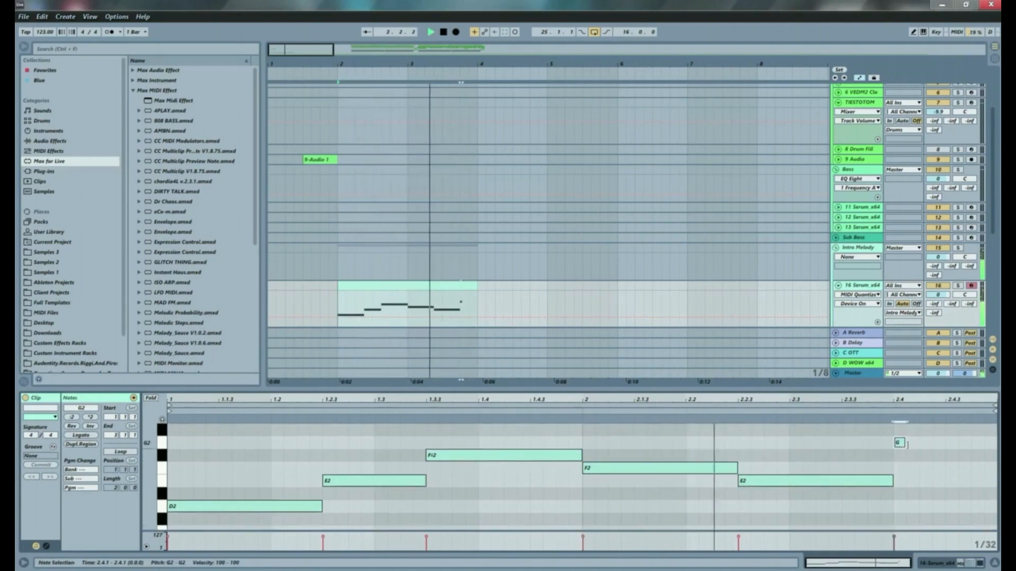
left_click_drag(907, 444, 887, 509)
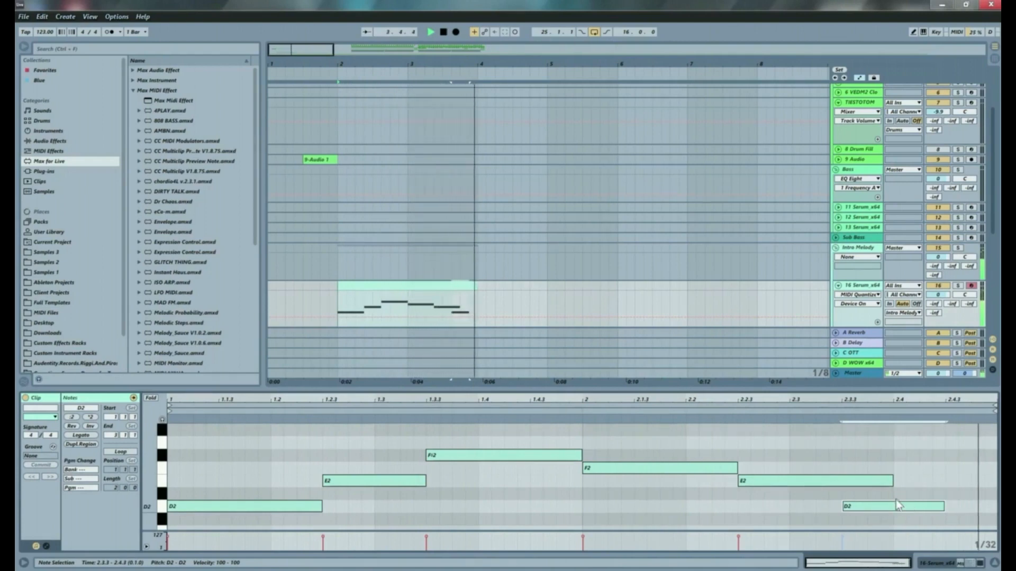
key("space")
key("space")
Step: Duplicate the two-bar melody clip to bar 4 on the 16 Serum_x64 track and select the copy for editing
left_click_drag(394, 65, 394, 52)
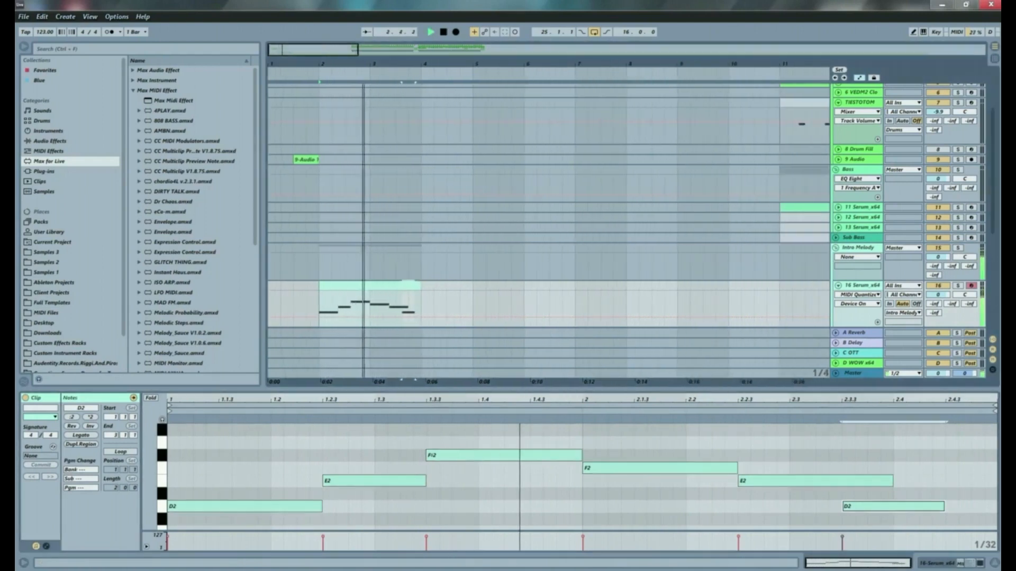
left_click(386, 286)
key("ctrl+d")
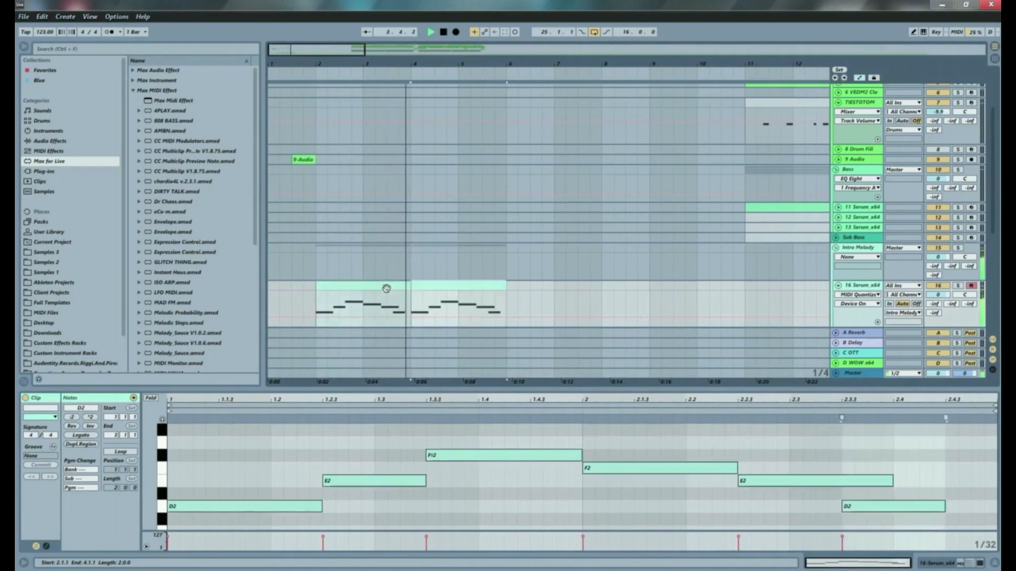
left_click(470, 285)
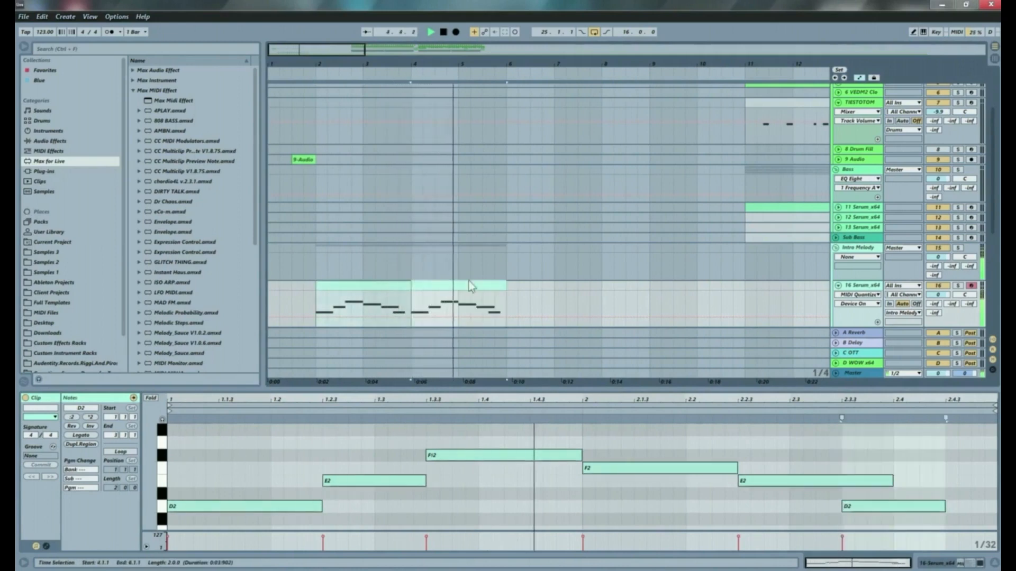
Step: In the copied clip, raise the F2 note at 2.1.1 to G2 and the last two notes to F2 and E2
left_click_drag(679, 446, 636, 490)
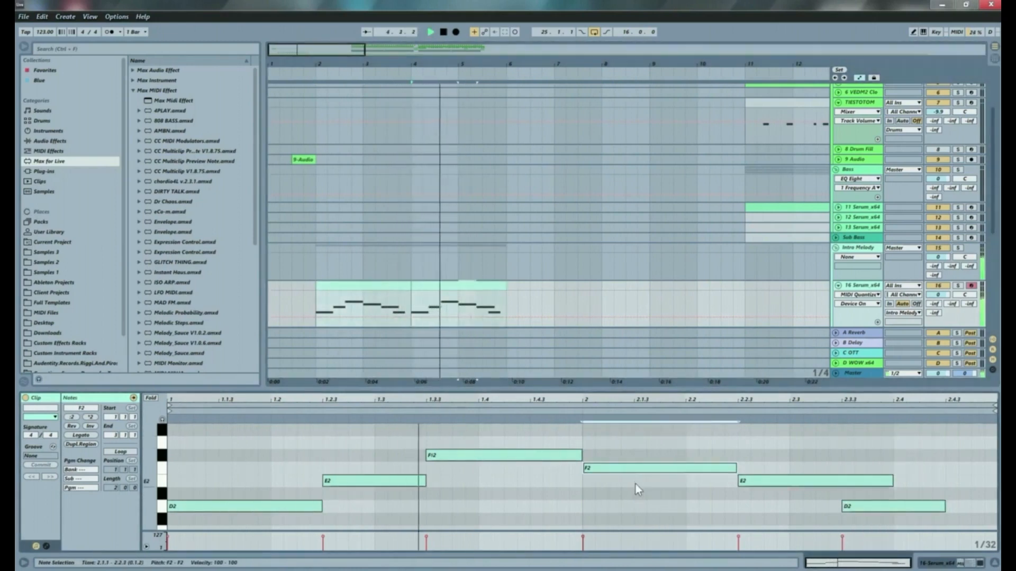
key("Up")
key("Up")
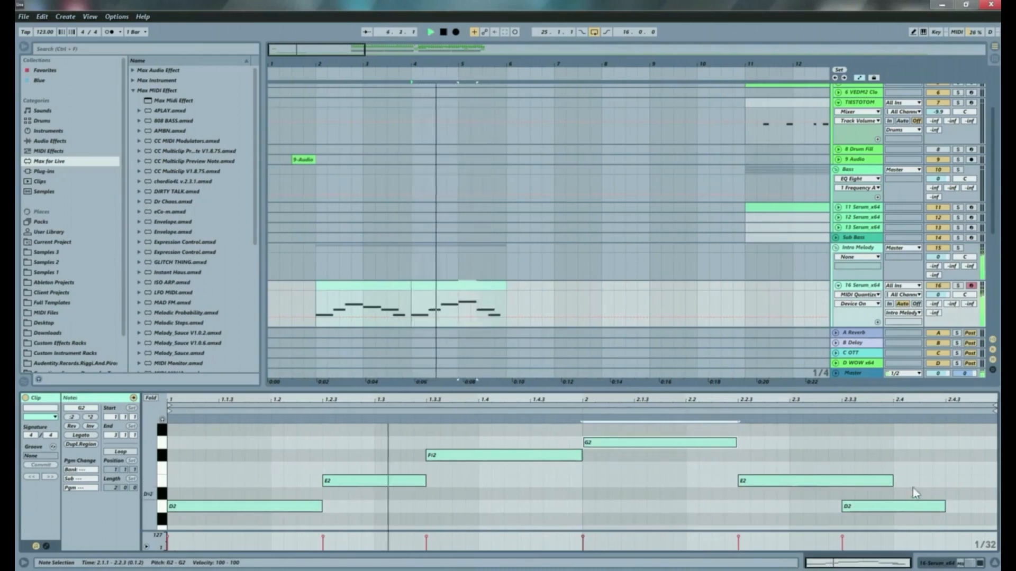
left_click_drag(912, 487, 851, 515)
key("Up")
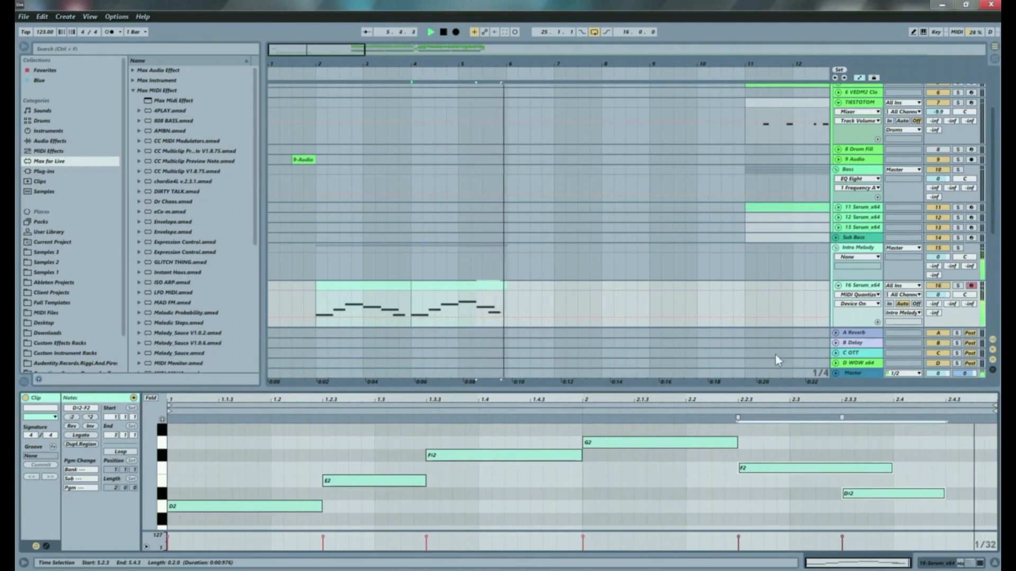
left_click(923, 493)
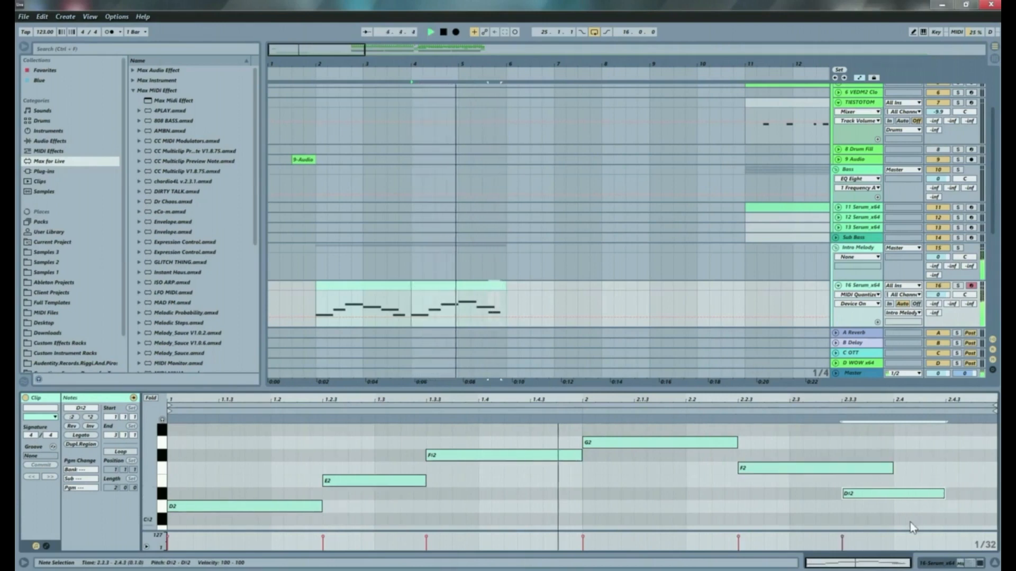
key("Up")
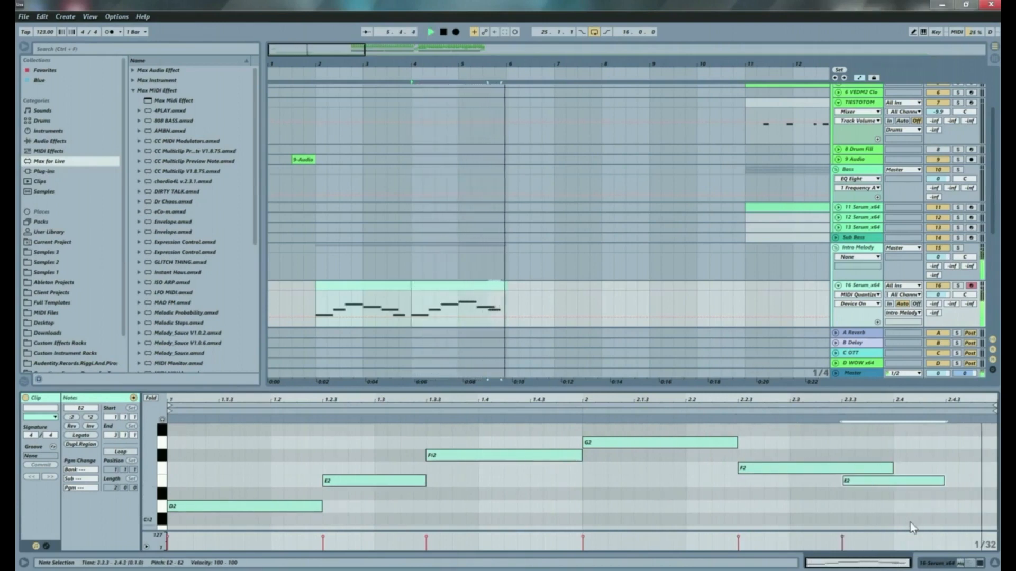
Step: Stop playback and place the insert marker at bar 2, at the start of the first melody clip
key("space")
left_click(498, 243)
left_click(315, 296)
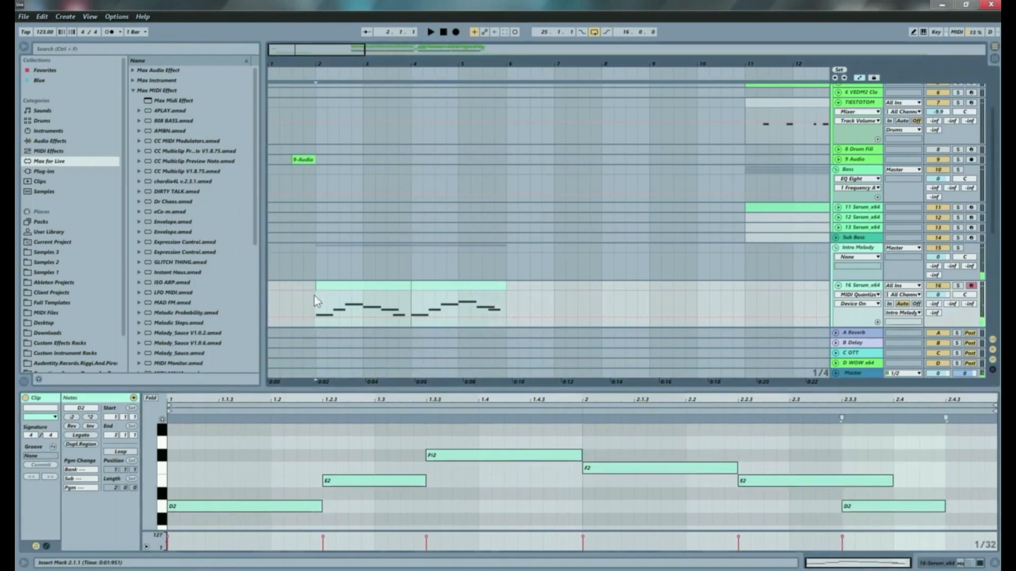
Step: Play the melody, and duplicate both two-bar clips on the 16 Serum_x64 track to bar 6
key("space")
left_click(296, 300)
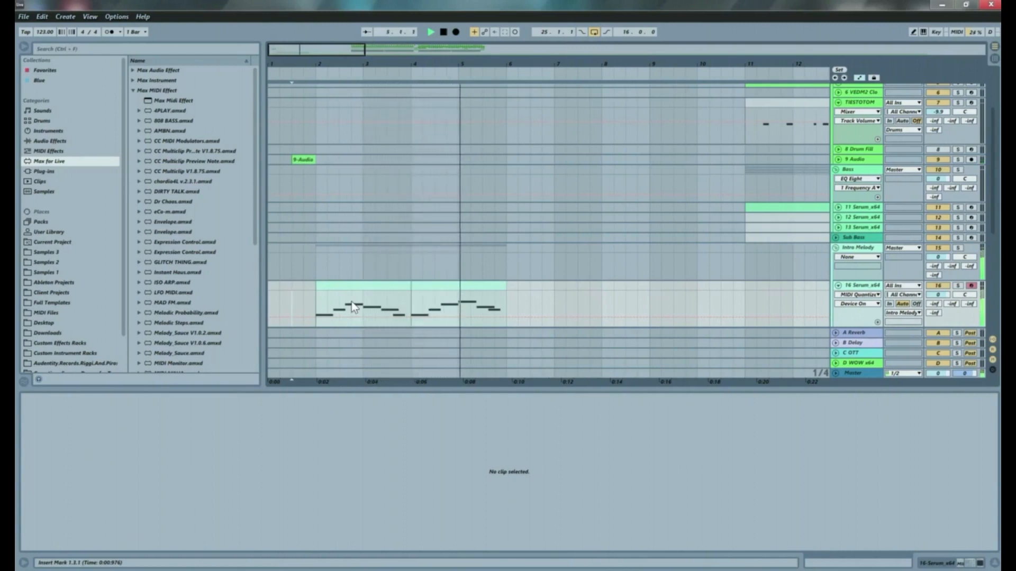
left_click(386, 286)
left_click(427, 288, "shift")
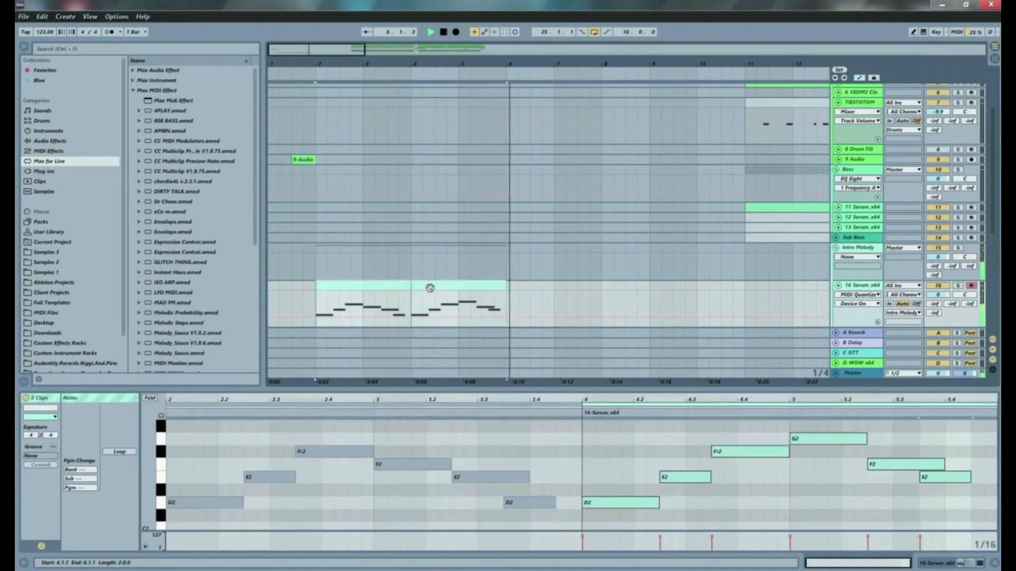
key("ctrl+d")
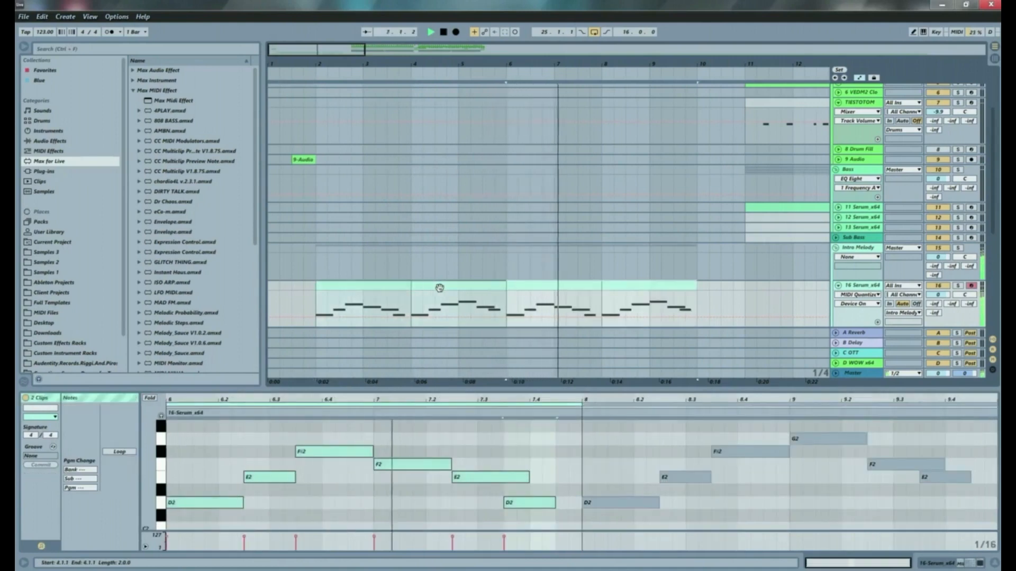
left_click_drag(503, 64, 503, 42)
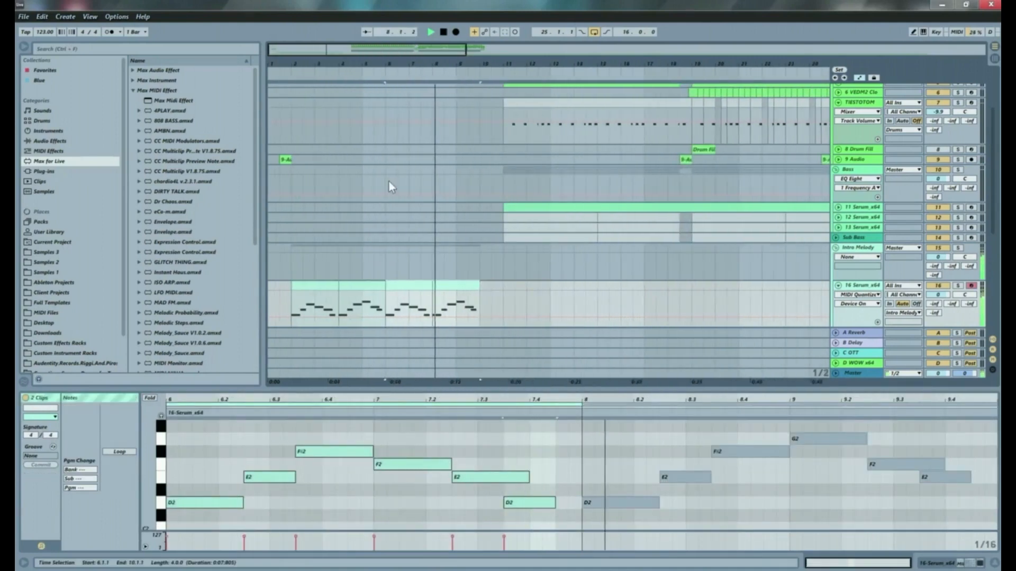
Step: Play the four melody clips from bar 2, with the BOOM reference track in view for comparison
scroll(397, 186, "down", 5)
scroll(415, 192, "up", 2)
scroll(423, 198, "down", 1)
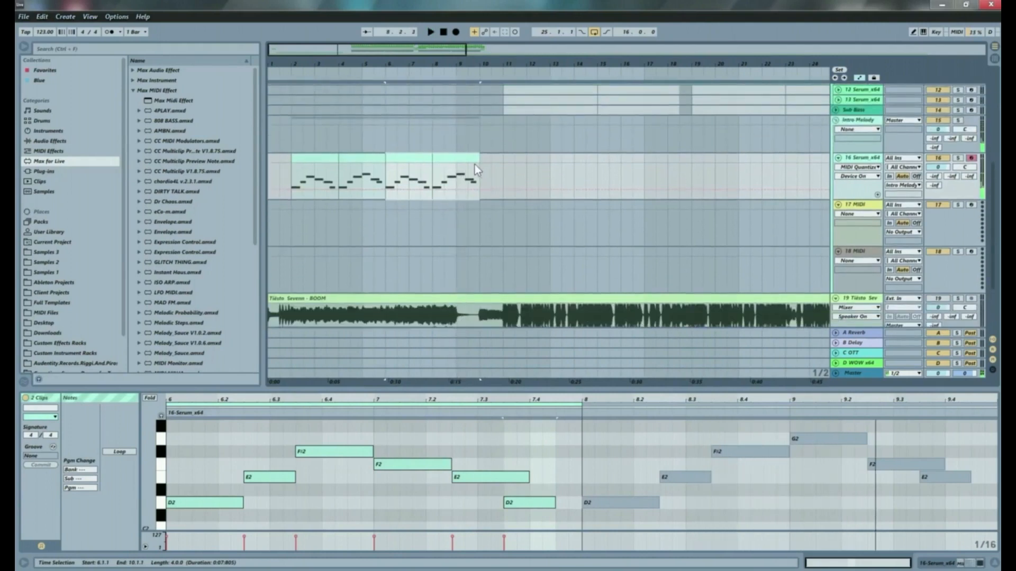
left_click(296, 177)
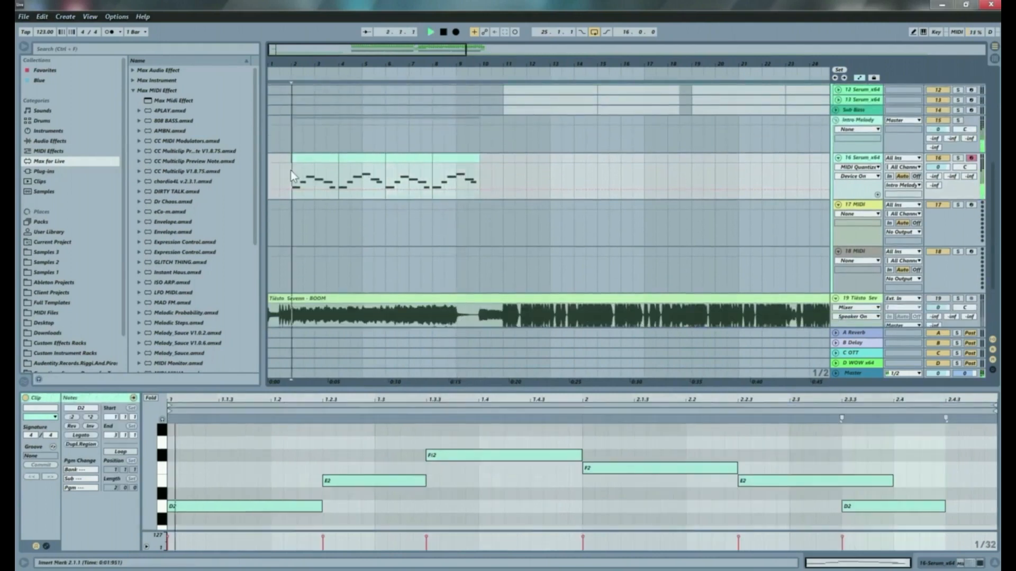
key("space")
Step: Delete the melody copy at bar 8 and every note except the first D2 in the clip at bar 6, and stop playback
left_click(449, 161)
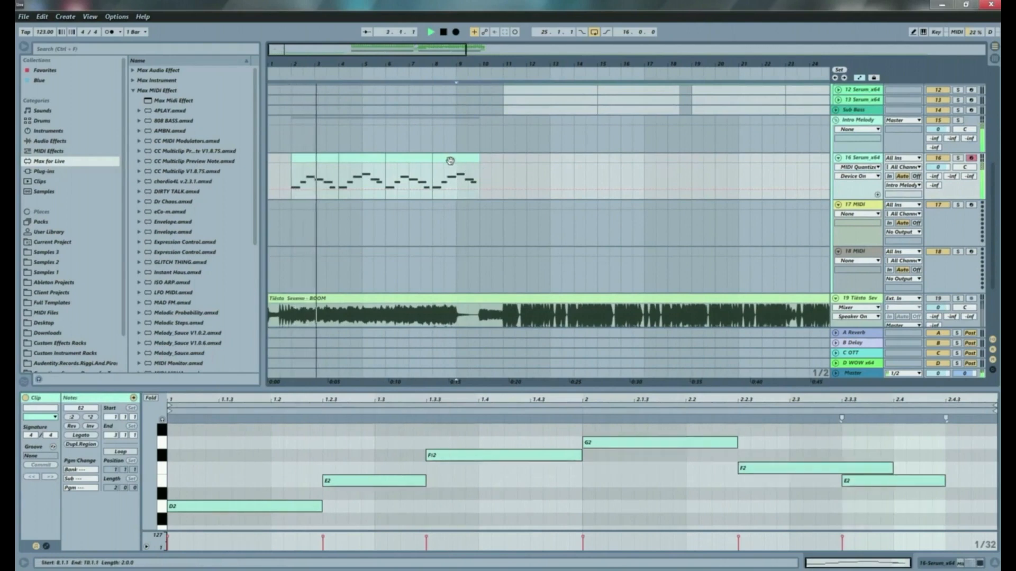
key("Delete")
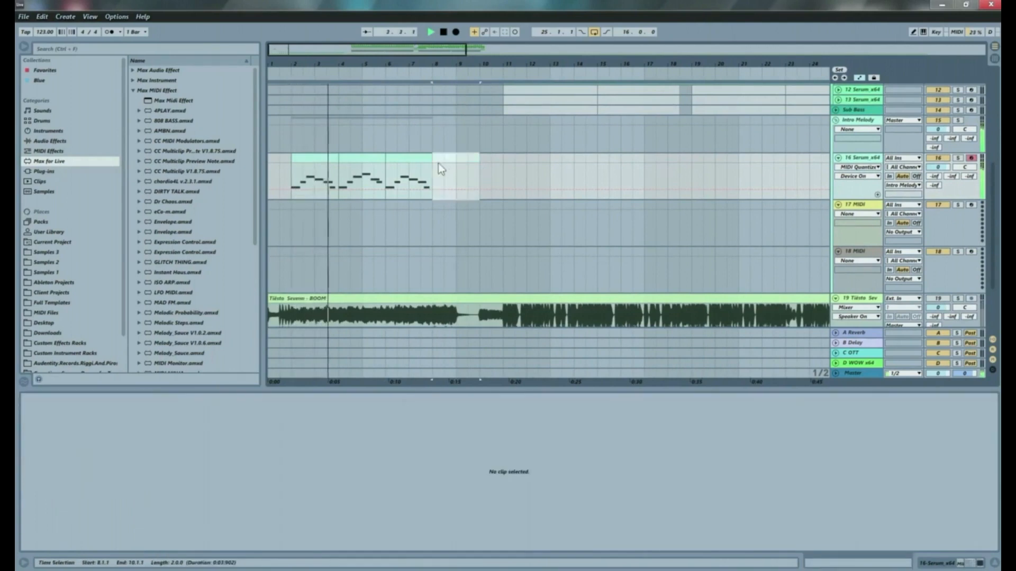
left_click(406, 156)
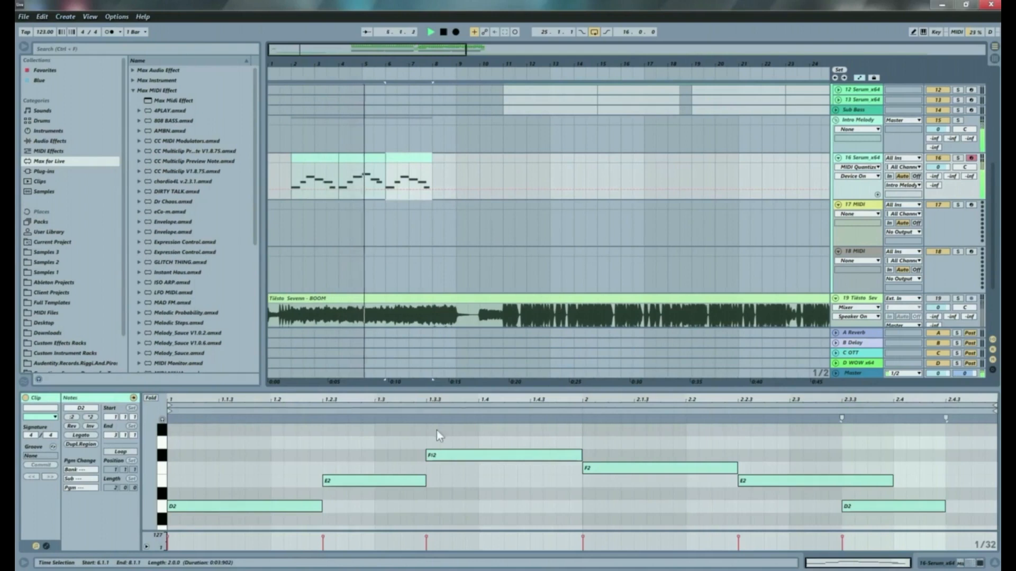
left_click_drag(934, 456, 412, 522)
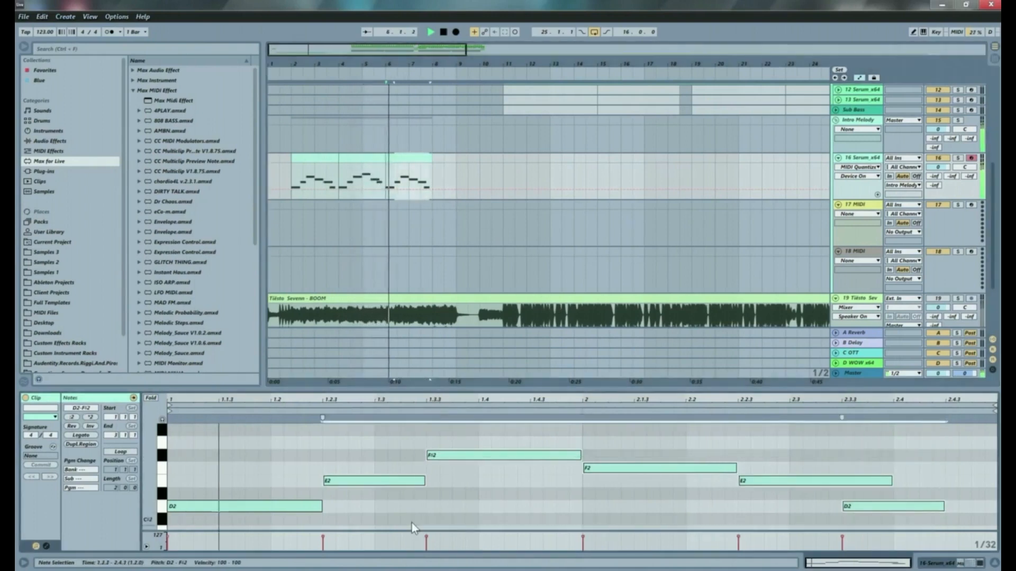
key("Delete")
key("space")
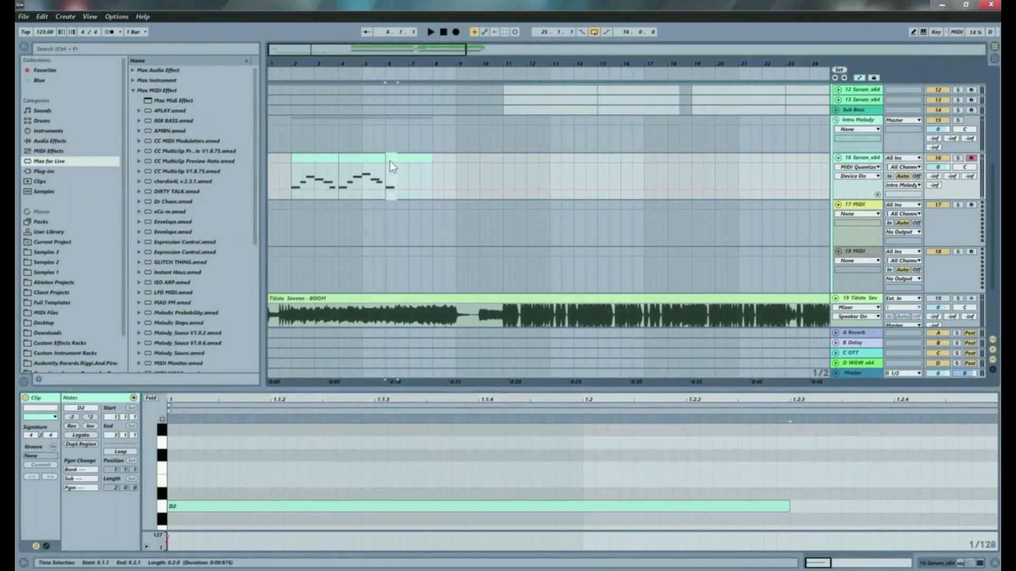
Step: Duplicate the half-bar D2 section at 6.1.1 repeatedly until it reaches bar 9
left_click(389, 161)
key("ctrl+d")
key("ctrl+d")
key("ctrl+d")
key("ctrl+d")
key("ctrl+d")
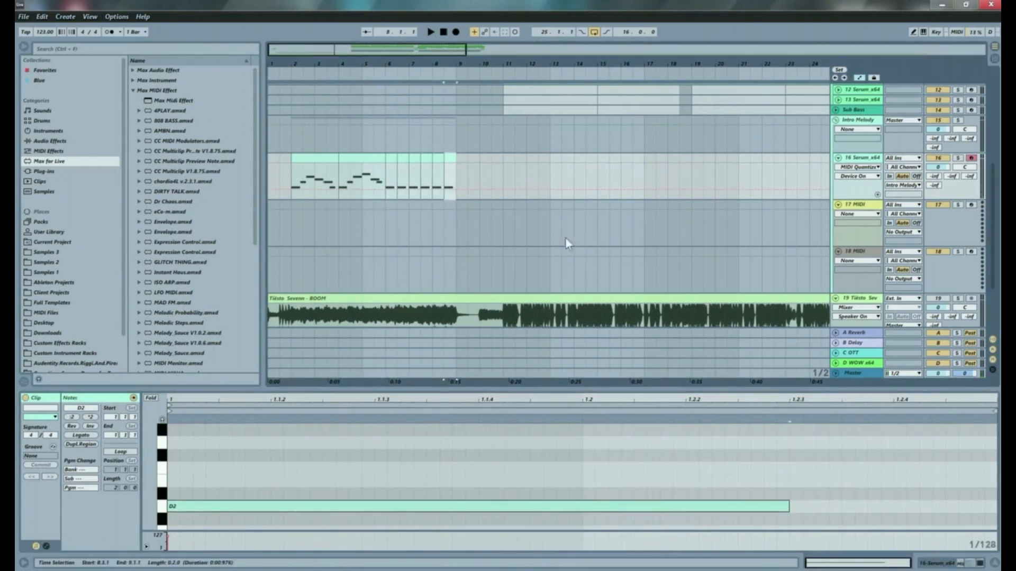
Step: Play the melody with its repeated D2 ending from bar 2, and restart it once
left_click(286, 170)
key("space")
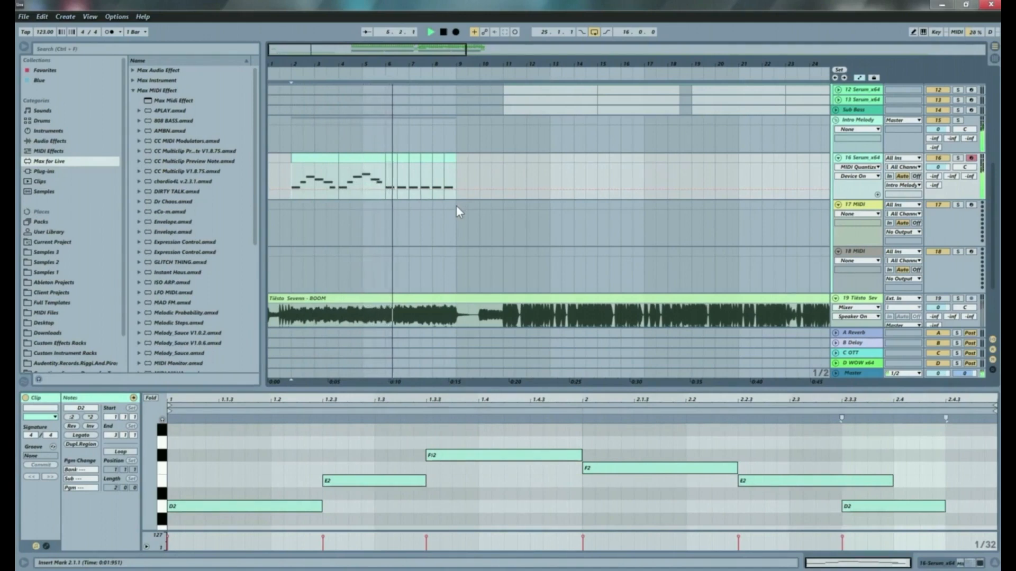
key("space")
key("space")
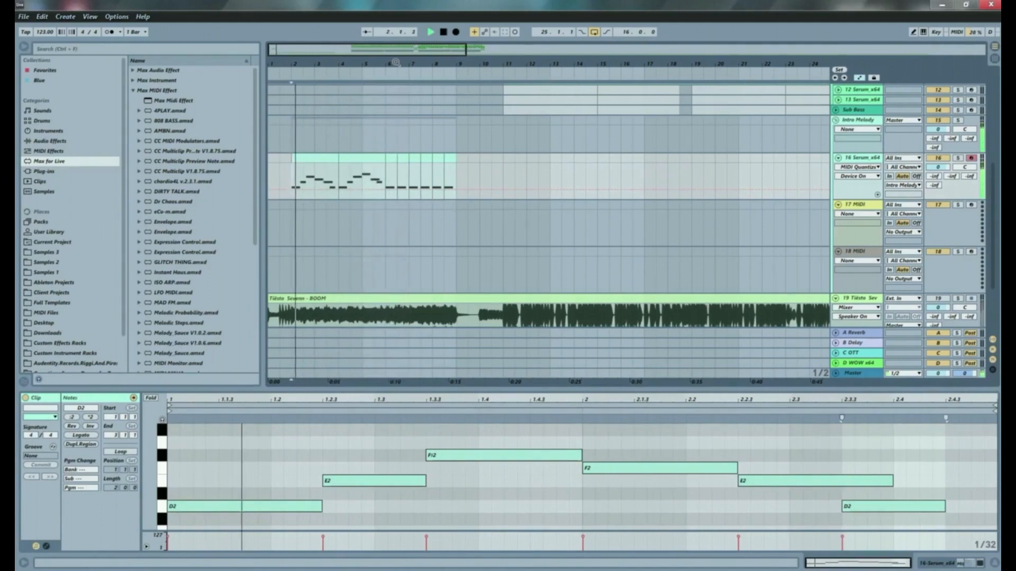
Step: Select the one-beat D2 section at 6.1.1 and duplicate it repeatedly over the half-bar copies up to bar 9
left_click_drag(329, 50, 328, 101)
left_click_drag(419, 64, 424, 57)
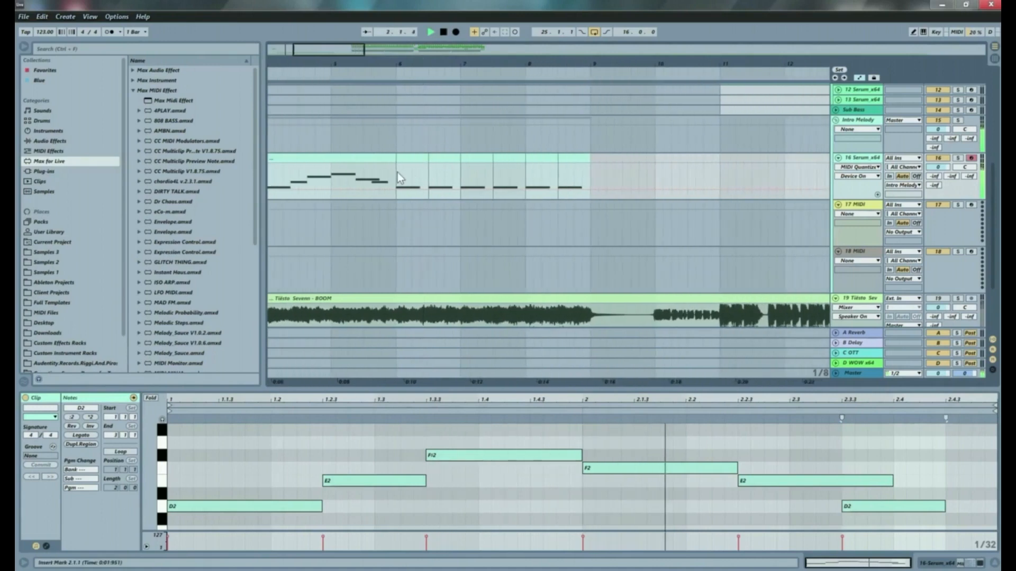
left_click_drag(398, 172, 415, 161)
key("ctrl+d")
key("ctrl+d")
key("ctrl+d")
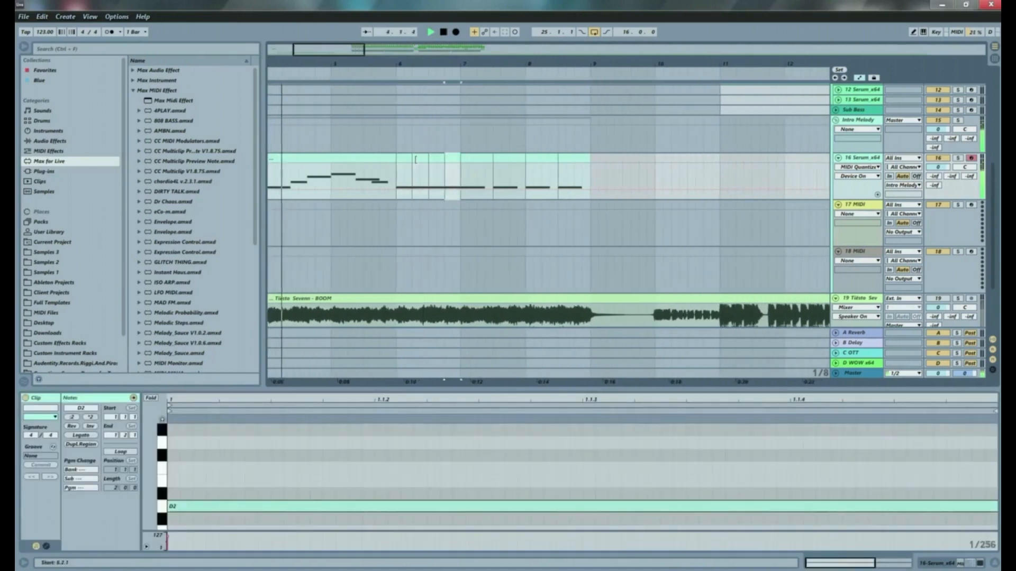
key("ctrl+d")
key("ctrl+d")
key("ctrl+d")
key("ctrl+d")
key("ctrl+d")
key("ctrl+d")
key("ctrl+d")
key("ctrl+d")
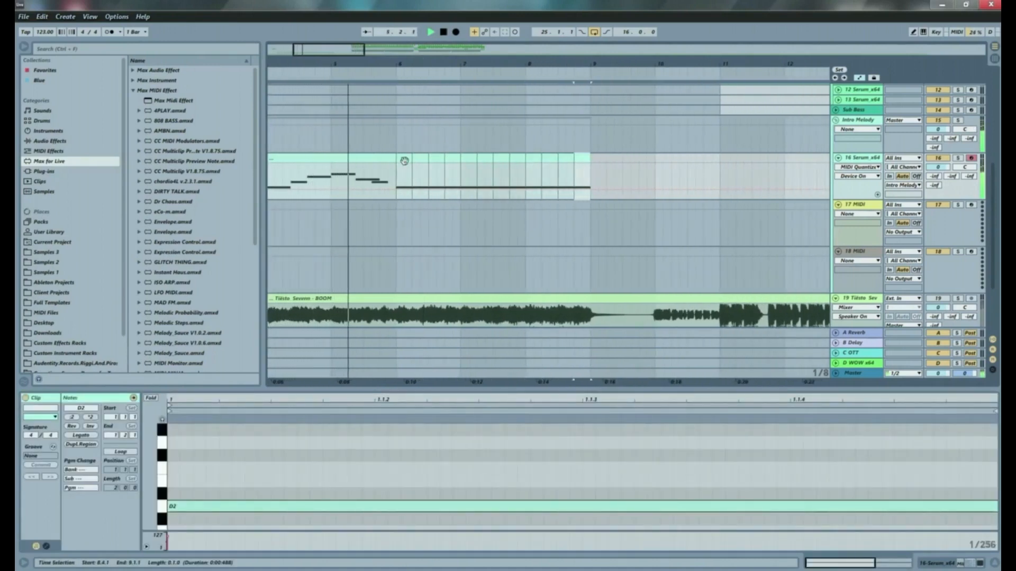
Step: Consolidate the one-beat D2 clips from bar 6 to bar 9 into one clip and shorten its notes to leave small gaps
left_click(404, 161)
left_click(583, 158, "shift")
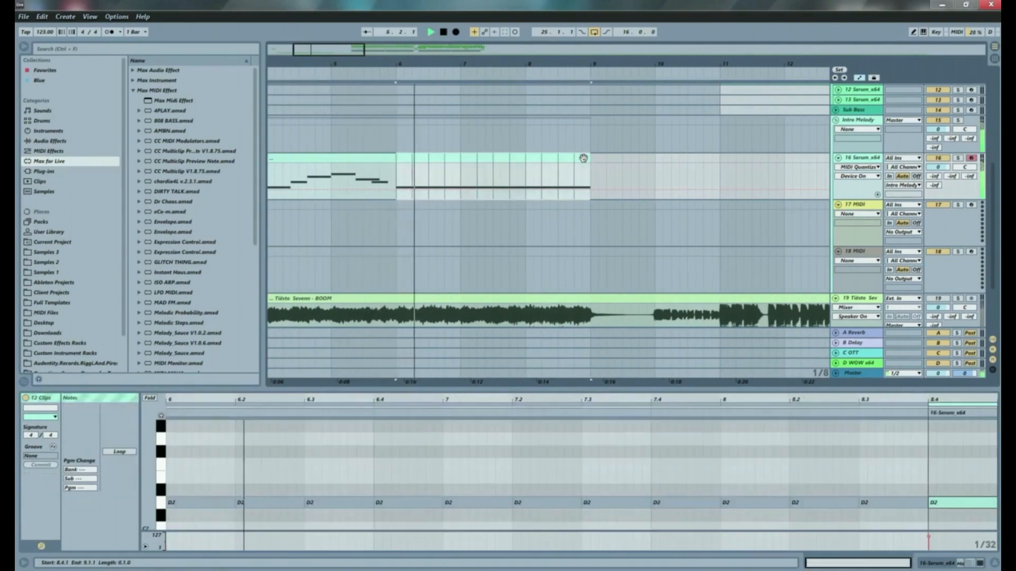
key("ctrl+j")
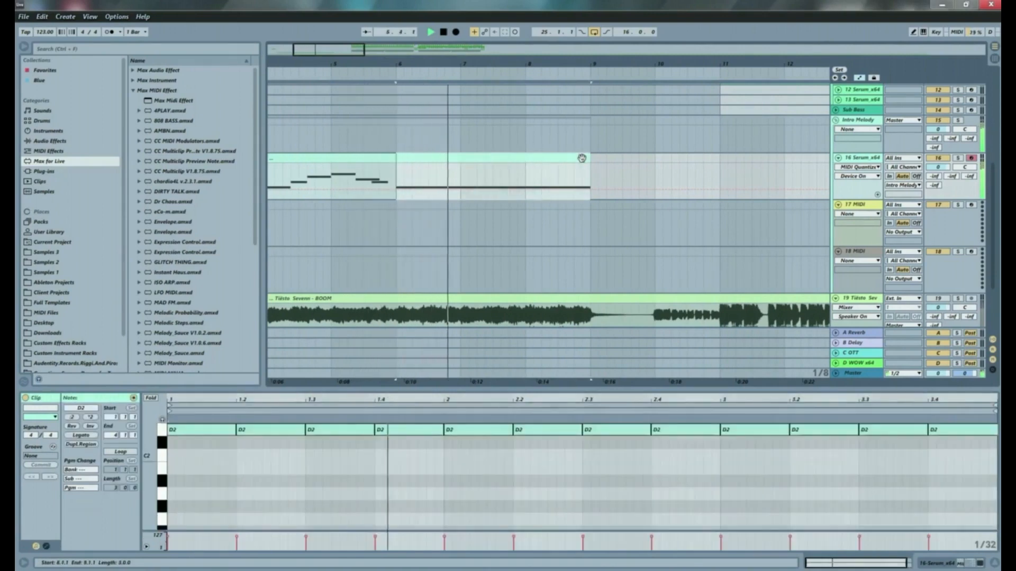
left_click(368, 499)
key("ctrl+a")
left_click_drag(236, 429, 226, 430)
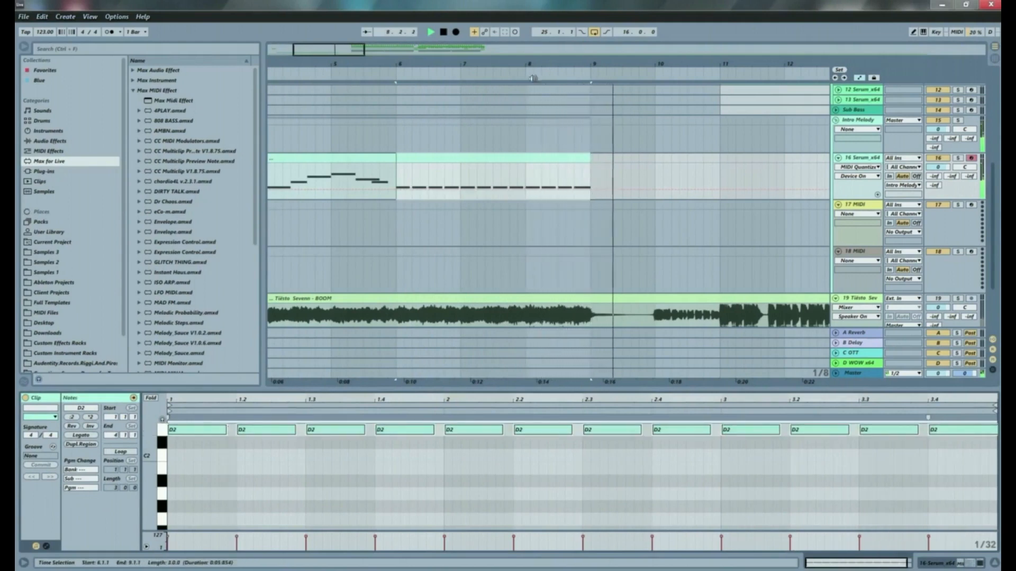
Step: Copy the clip at 1.3.1 on the 9 Audio track to 10.3.1, just before the bar 11 drop, and play the transition
left_click_drag(532, 64, 496, 35)
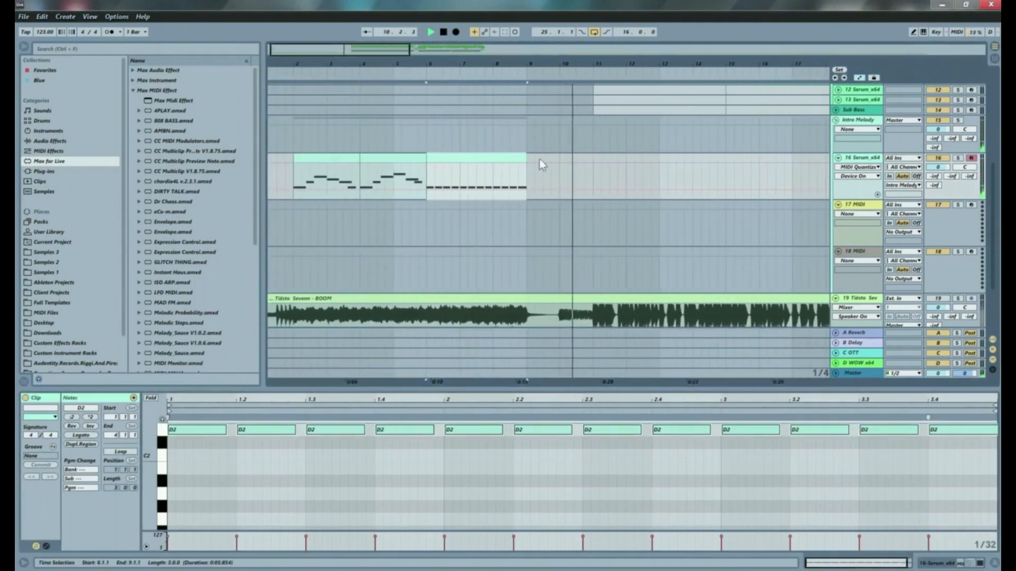
scroll(545, 157, "down", 2)
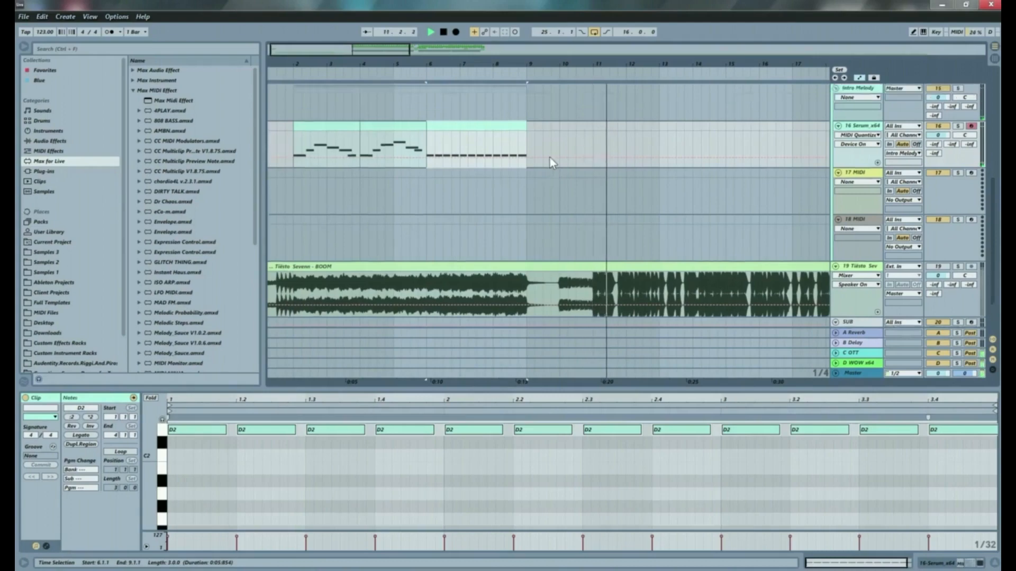
scroll(553, 158, "up", 14)
scroll(553, 170, "down", 5)
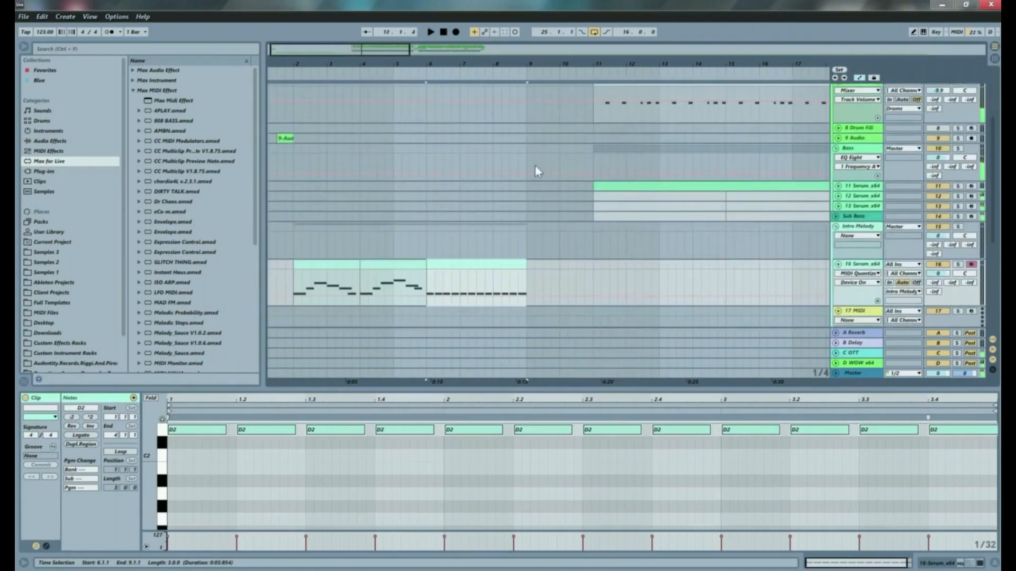
mouse_move(288, 138)
left_mouse_down()
mouse_move(318, 151)
mouse_move(573, 164)
mouse_move(584, 144)
left_mouse_up()
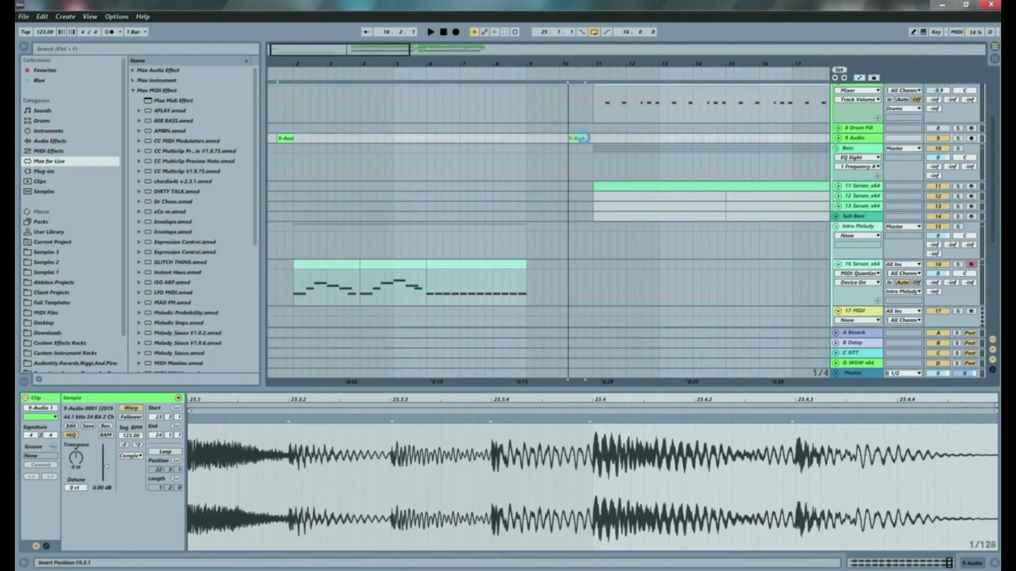
key("space")
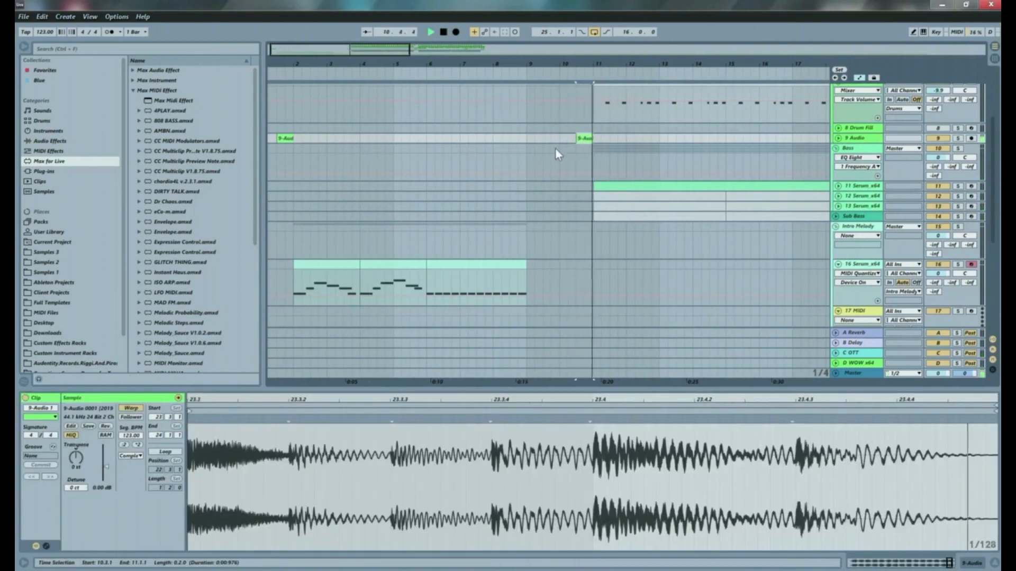
scroll(373, 228, "down", 2)
scroll(372, 228, "down", 3)
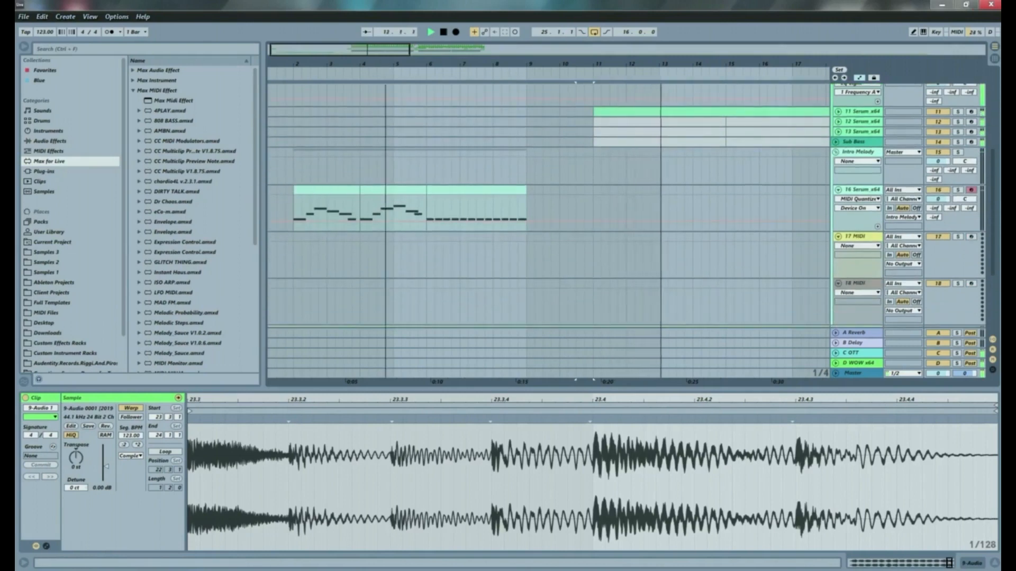
mouse_move(384, 65)
left_mouse_down()
mouse_move(353, 64)
mouse_move(366, 65)
left_mouse_up()
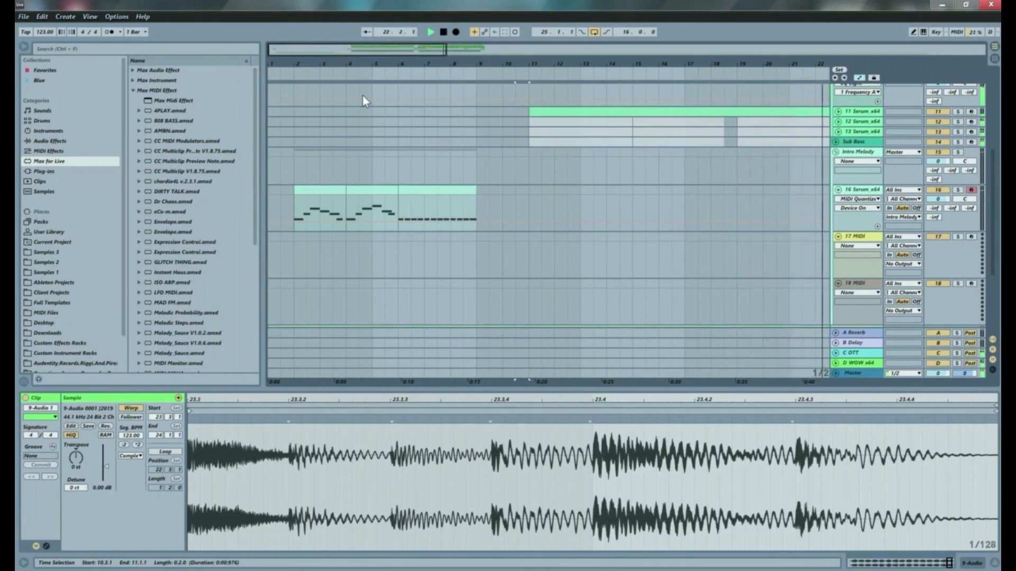
key("space")
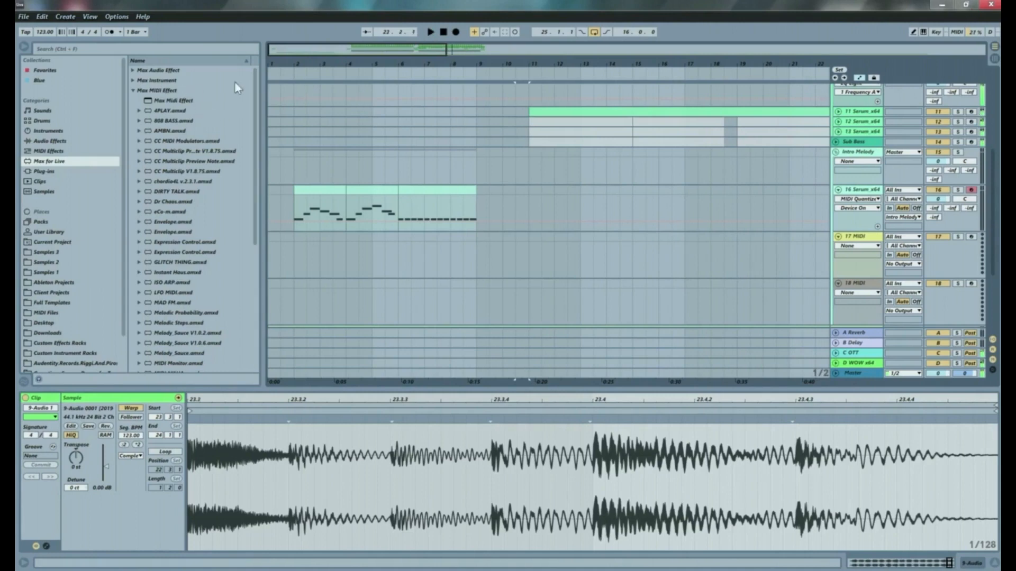
Step: Play the whole intro from 1.3.1, starting at the first 9 Audio clip
scroll(360, 145, "up", 5)
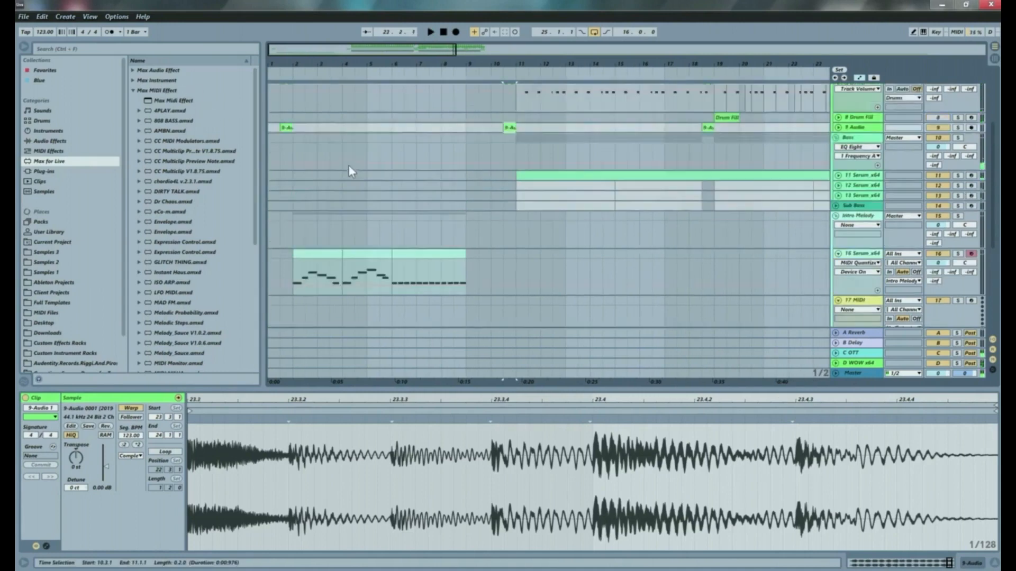
left_click(281, 193)
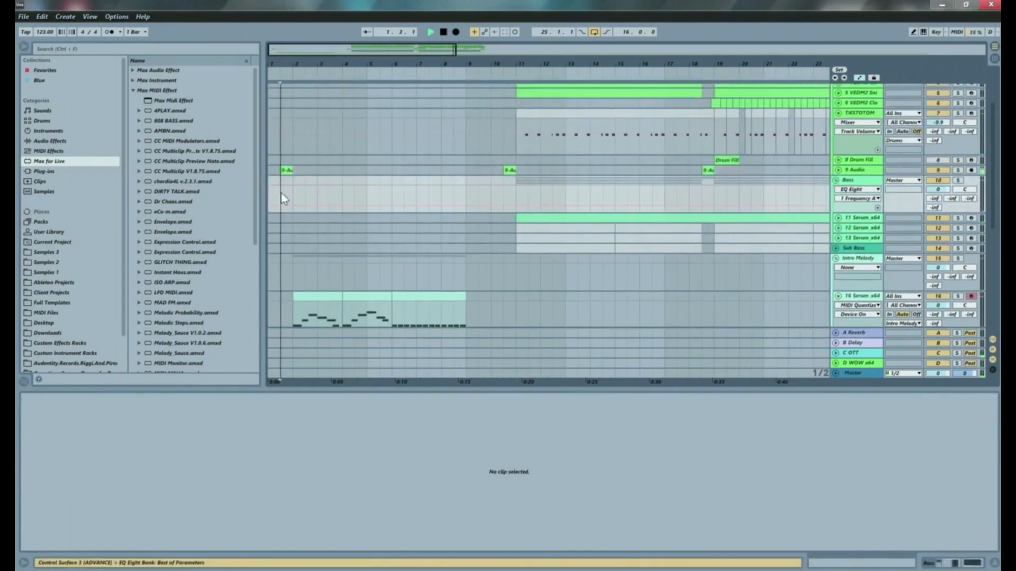
key("space")
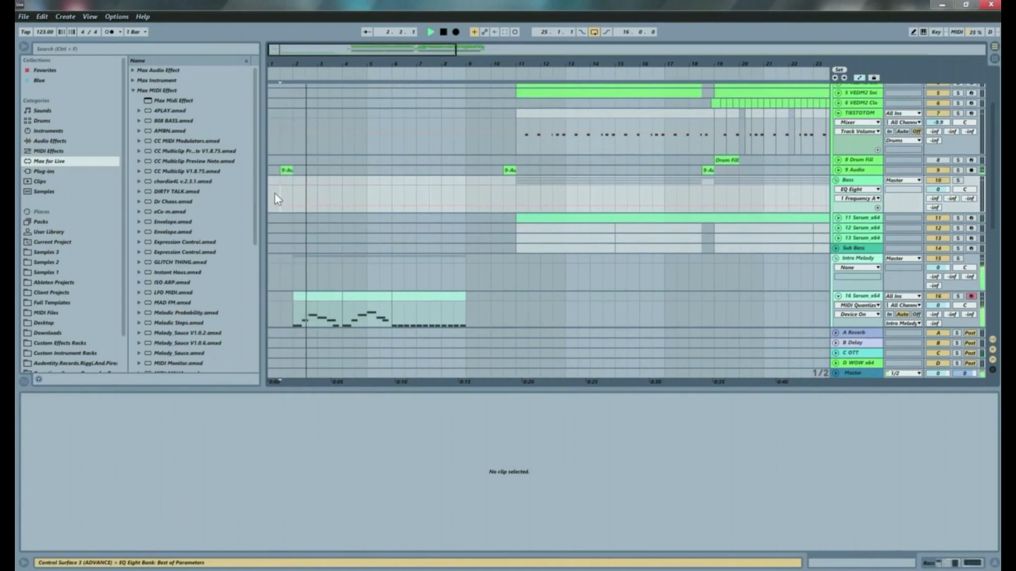
scroll(419, 230, "down", 2)
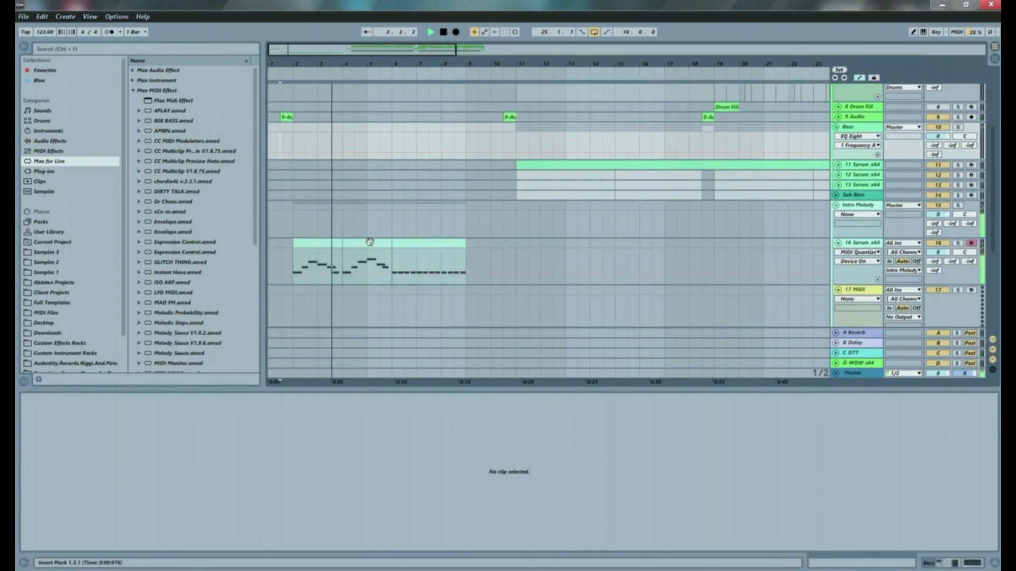
Step: Check the Serum melody clip at bar 2 against the BOOM reference during playback, and stop the transport
left_click(281, 252)
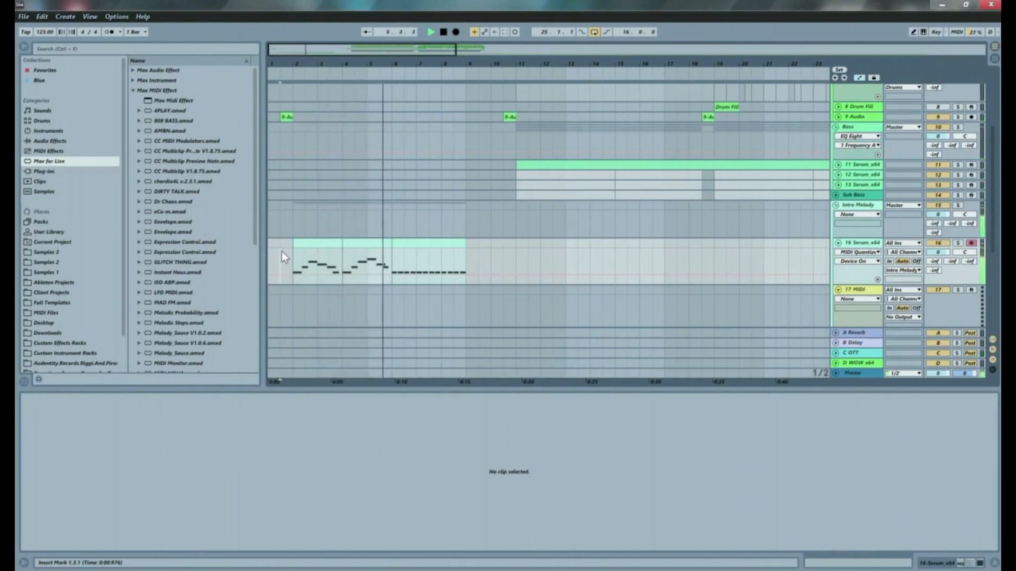
left_click(313, 245)
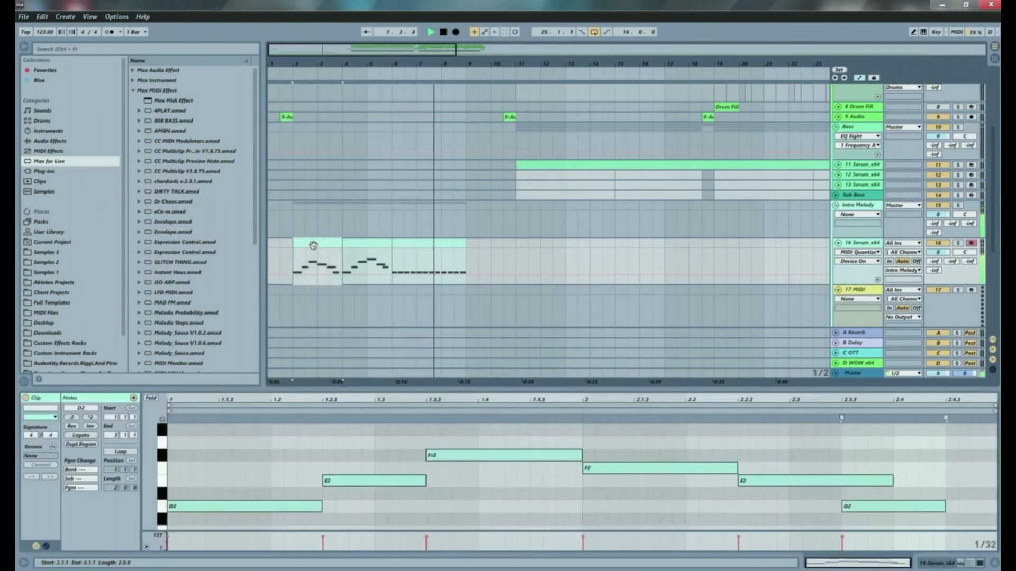
scroll(314, 247, "down", 5)
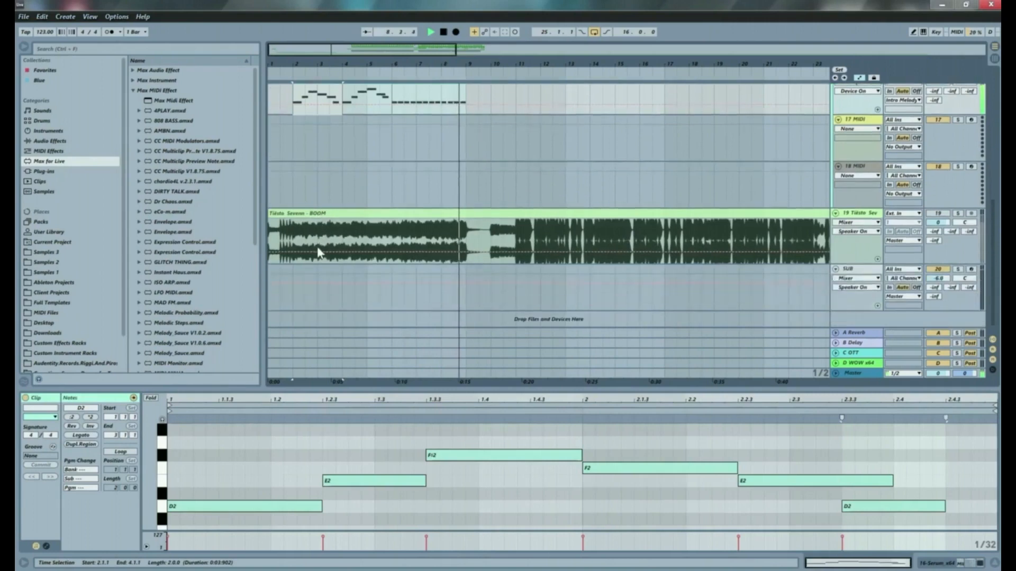
scroll(317, 251, "up", 3)
key("space")
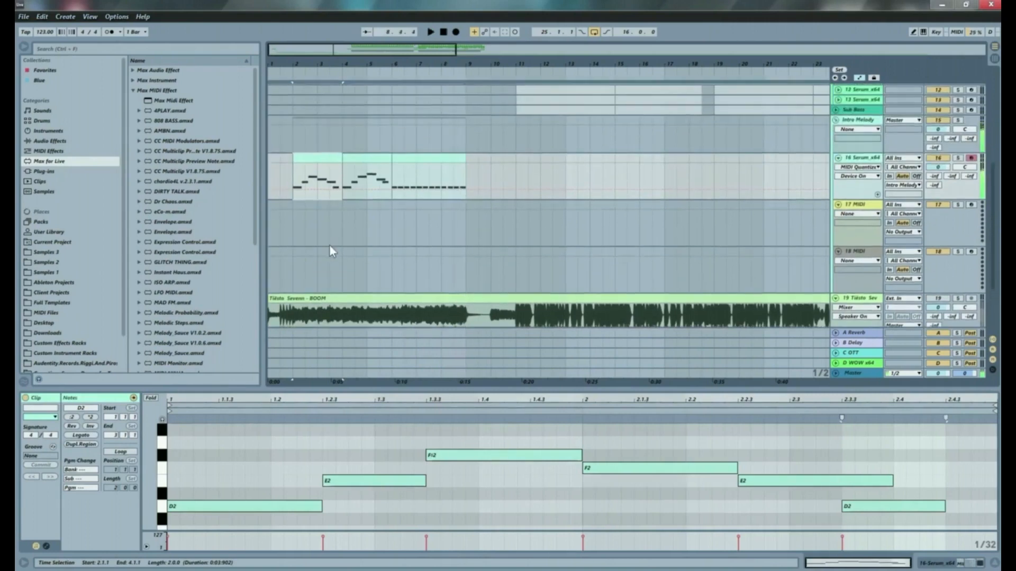
Step: Insert an audio track directly below the 16 Serum_x64 track and set its input to 16-Serum_x64
left_click(390, 178)
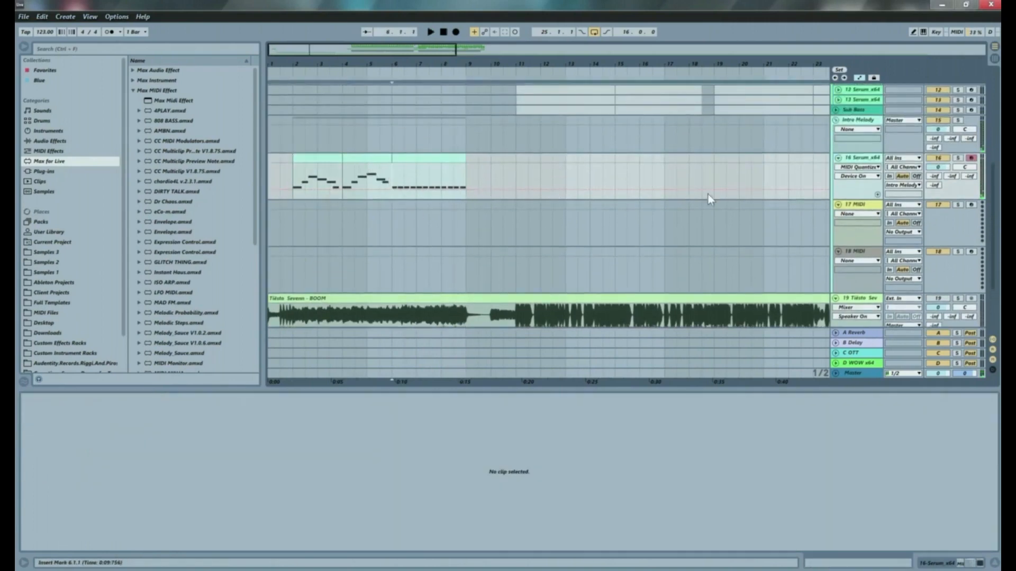
key("ctrl+t")
left_click_drag(388, 221, 468, 207)
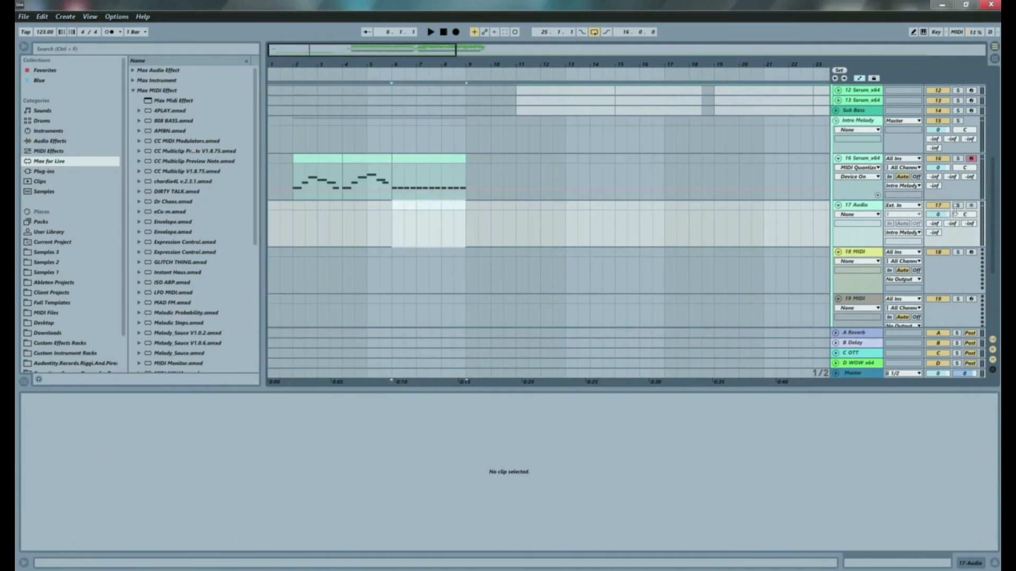
left_click(908, 209)
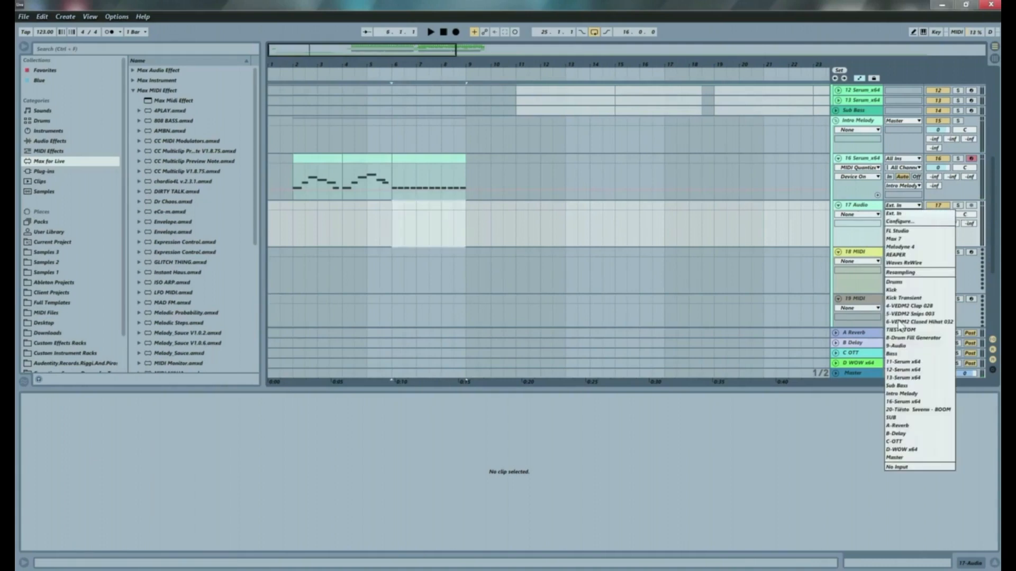
left_click(902, 402)
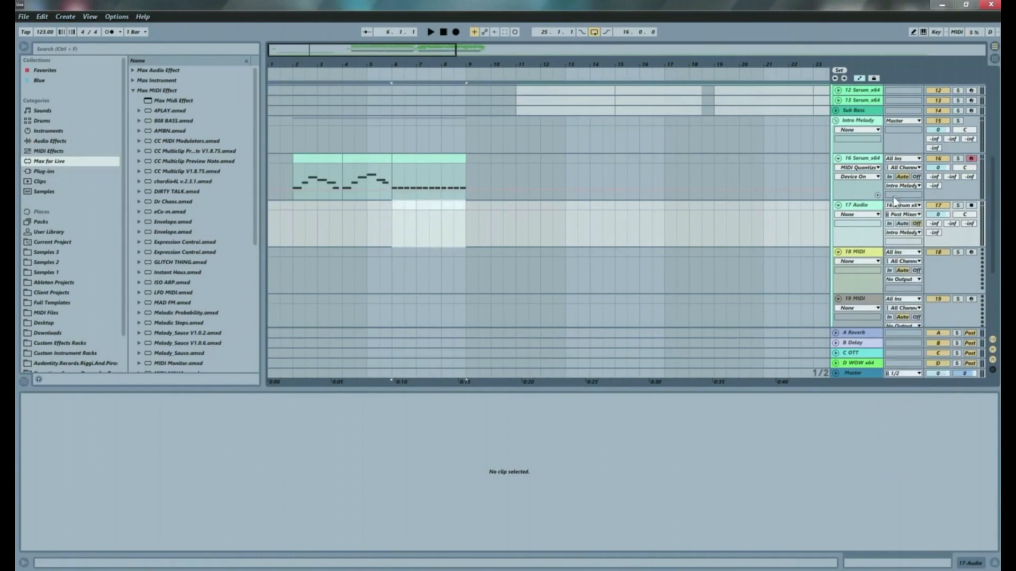
Step: Arm the 17 Audio track and record the repeated D2 notes from 6.1.1 until shortly after bar 10
left_click(402, 228)
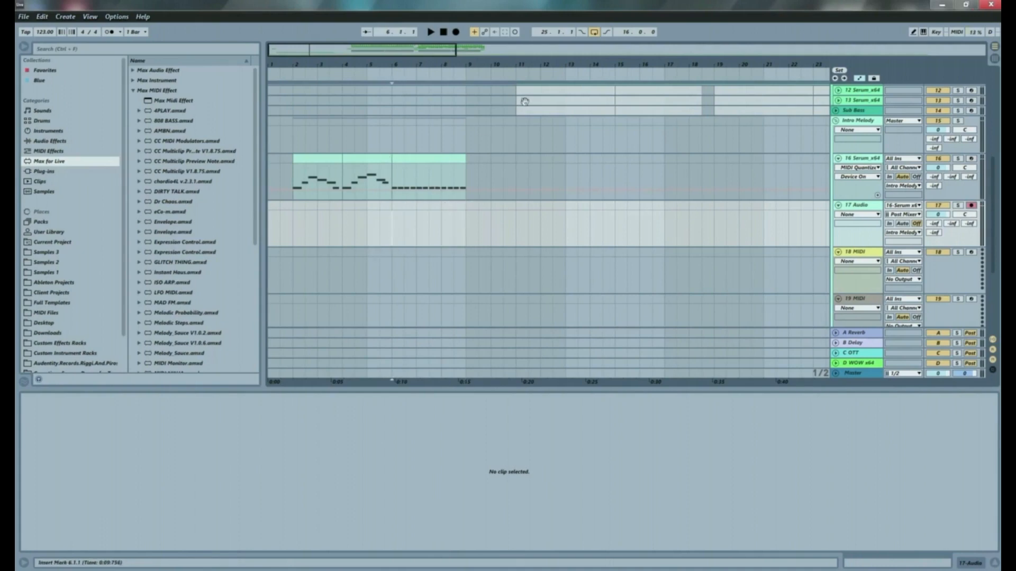
left_click(454, 32)
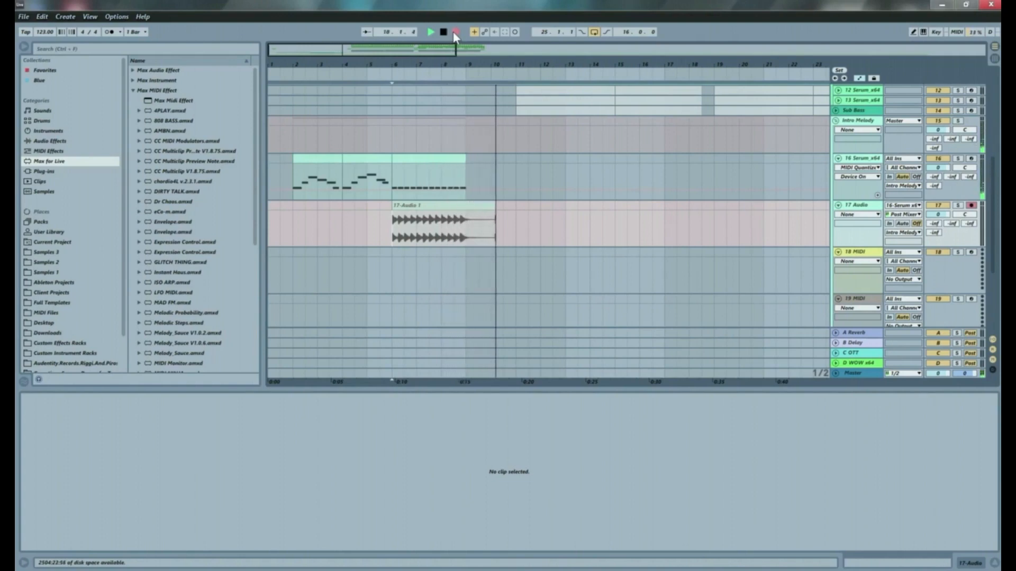
key("space")
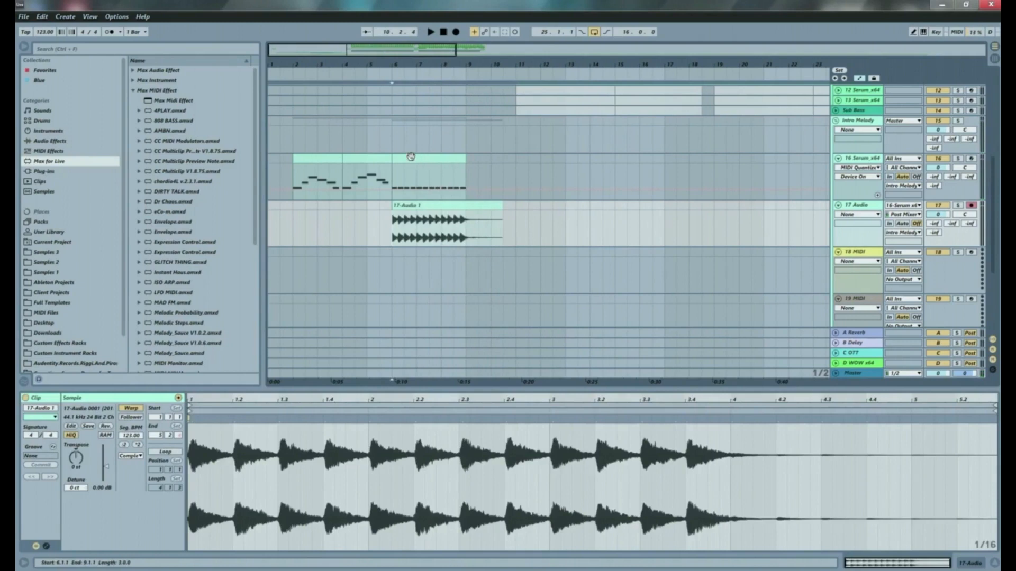
Step: Deactivate the D2 MIDI clip at bars 6 to 9 and open the recorded audio clip below it
left_click(411, 156)
key("0")
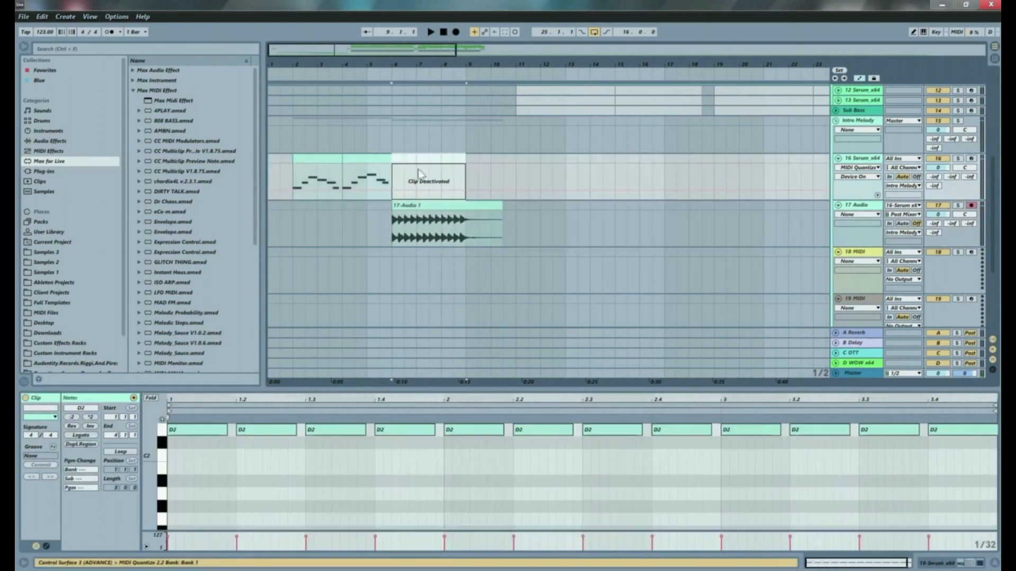
left_click(422, 205)
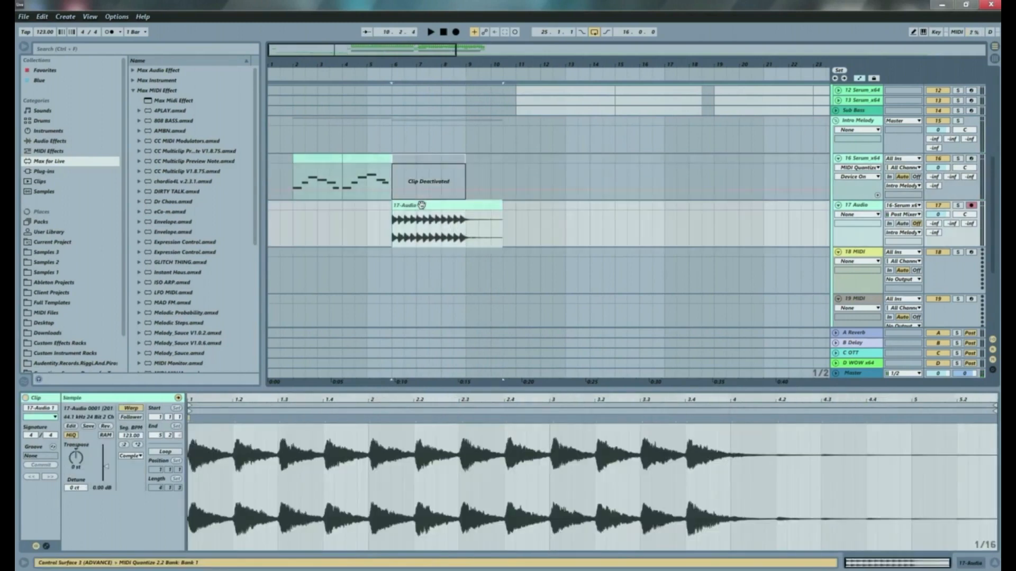
Step: Set the recorded clip's warp mode to Complex Pro with formants at 0.00 and envelope at 8
left_click(138, 455)
left_click(140, 506)
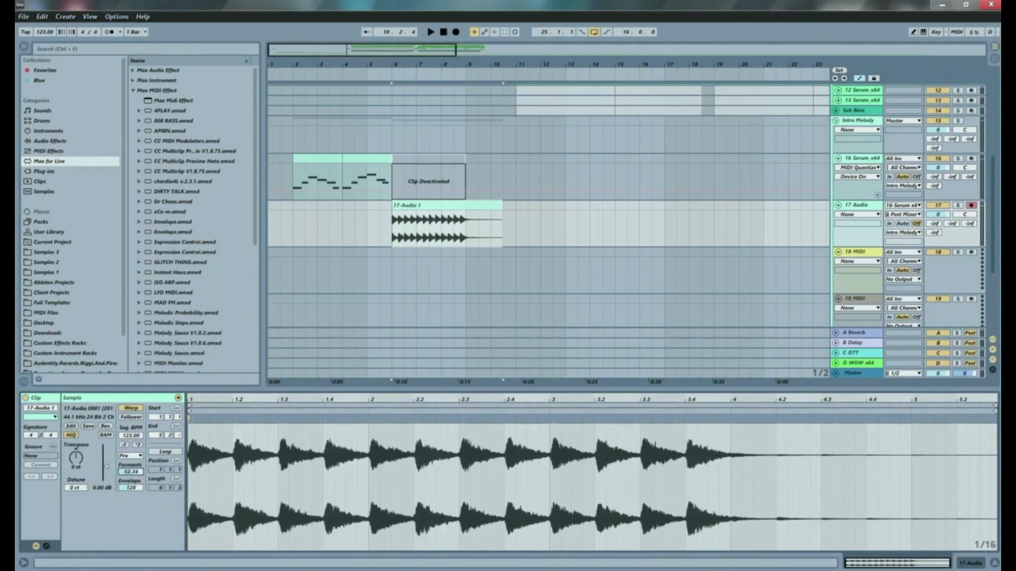
left_click_drag(127, 487, 127, 523)
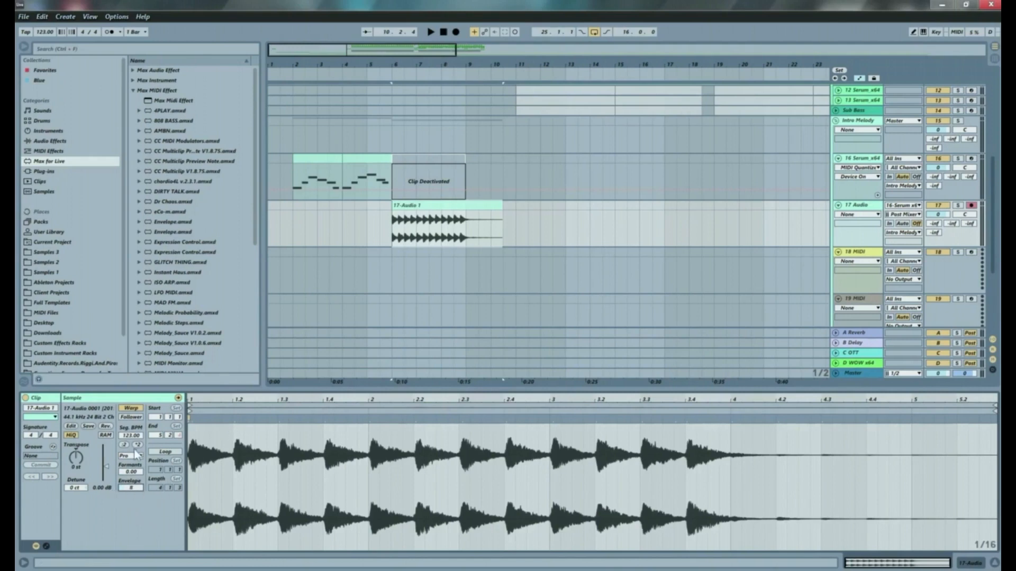
Step: Draw a Transposition Modulation envelope on the recorded clip, ramping up to +7 st at clip bar 4, and play it
left_click(45, 545)
left_click(195, 418)
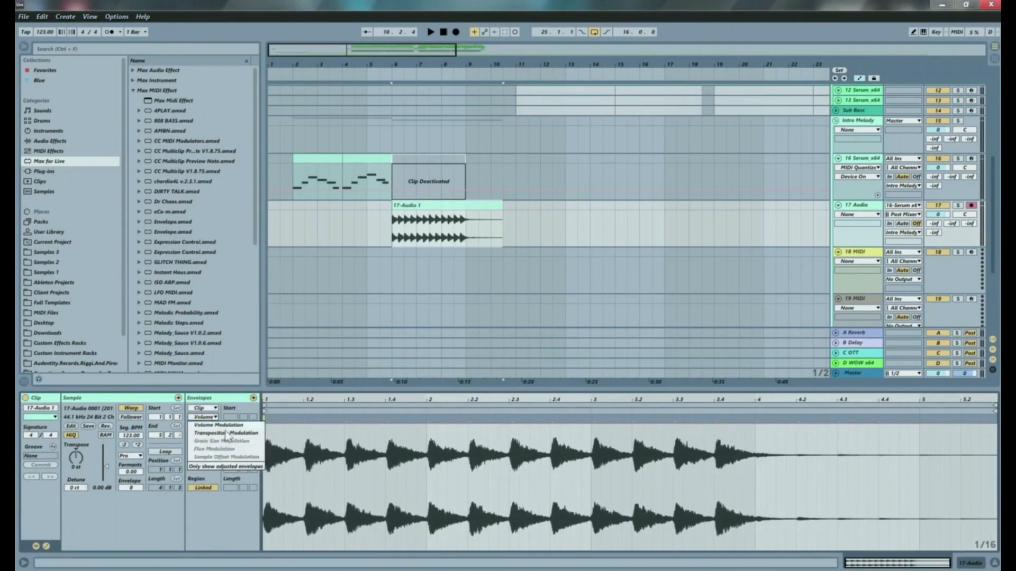
left_click(210, 436)
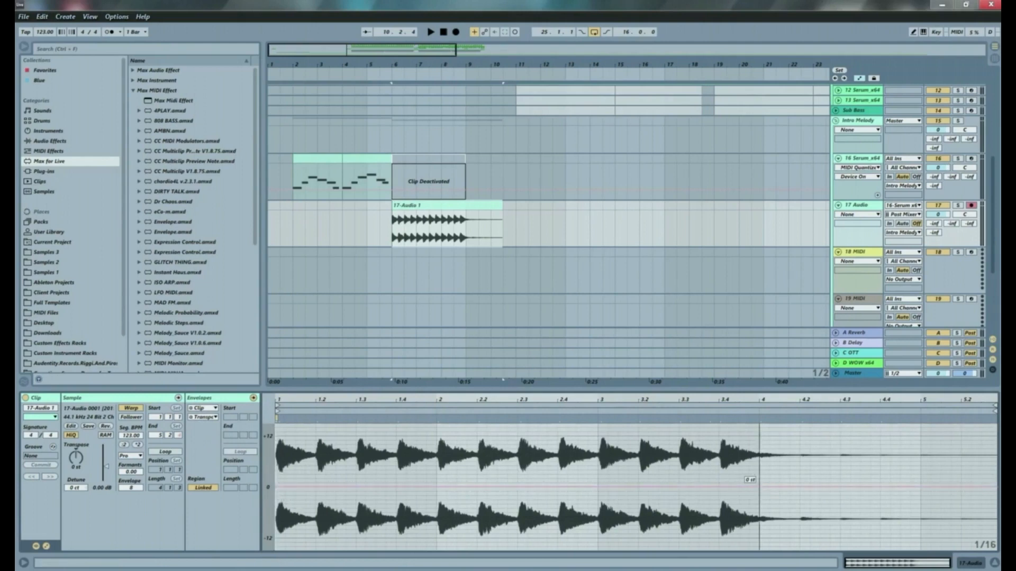
left_click_drag(756, 486, 757, 456)
key("space")
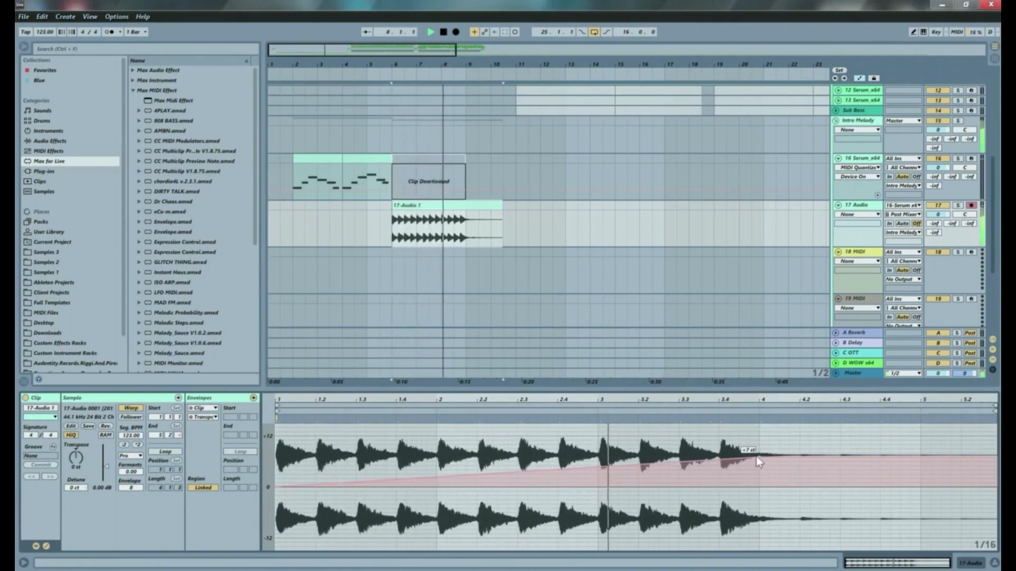
key("space")
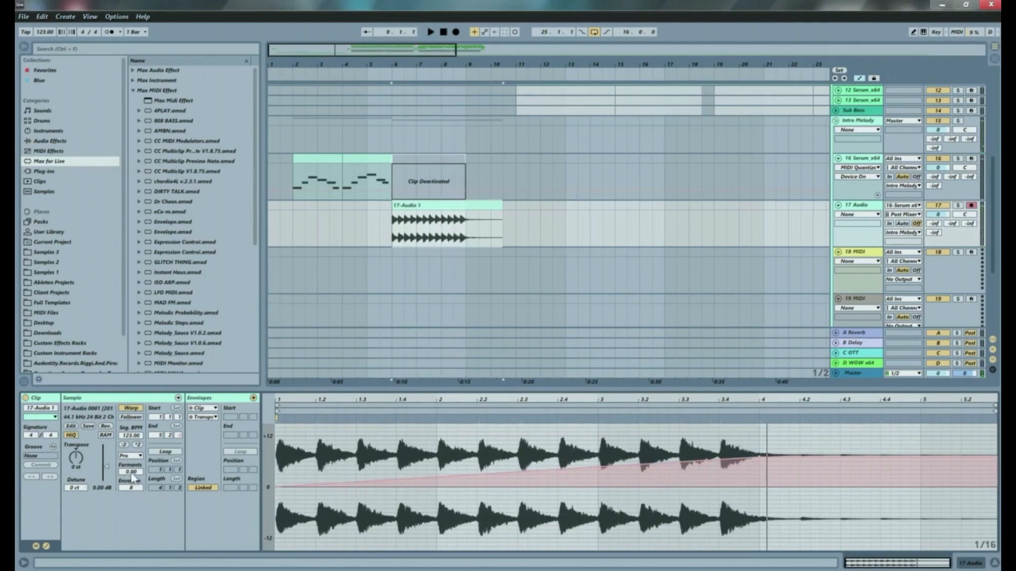
Step: Try formants at 100 and envelope at 256 while playing the clip, and return its warp mode to Complex
key("space")
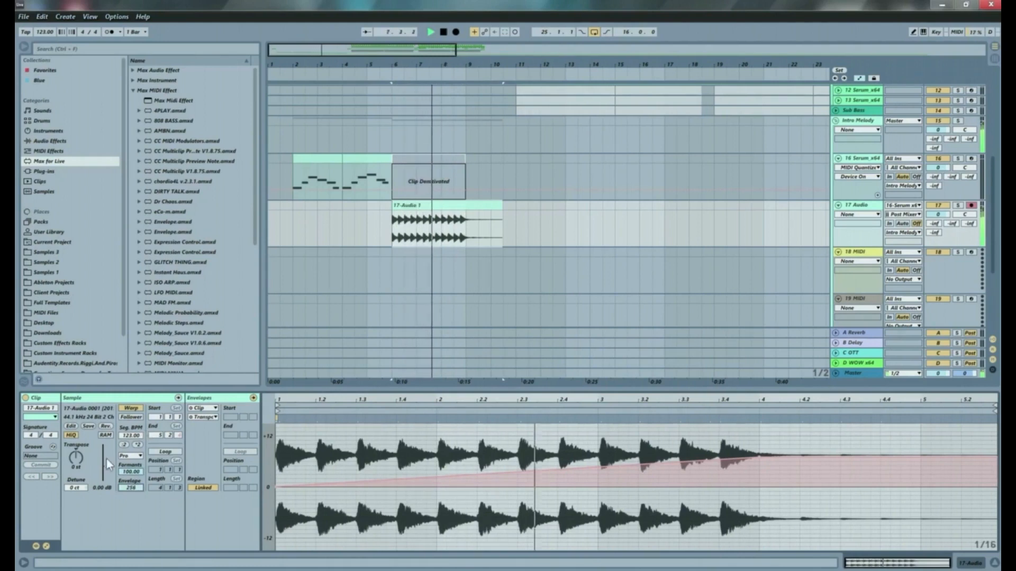
left_click(125, 456)
left_click(139, 495)
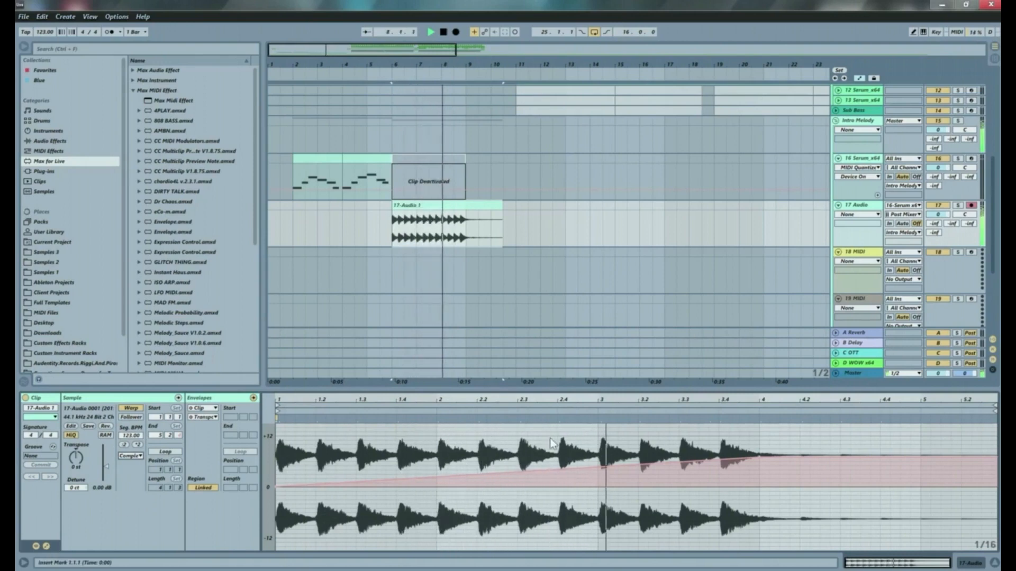
key("space")
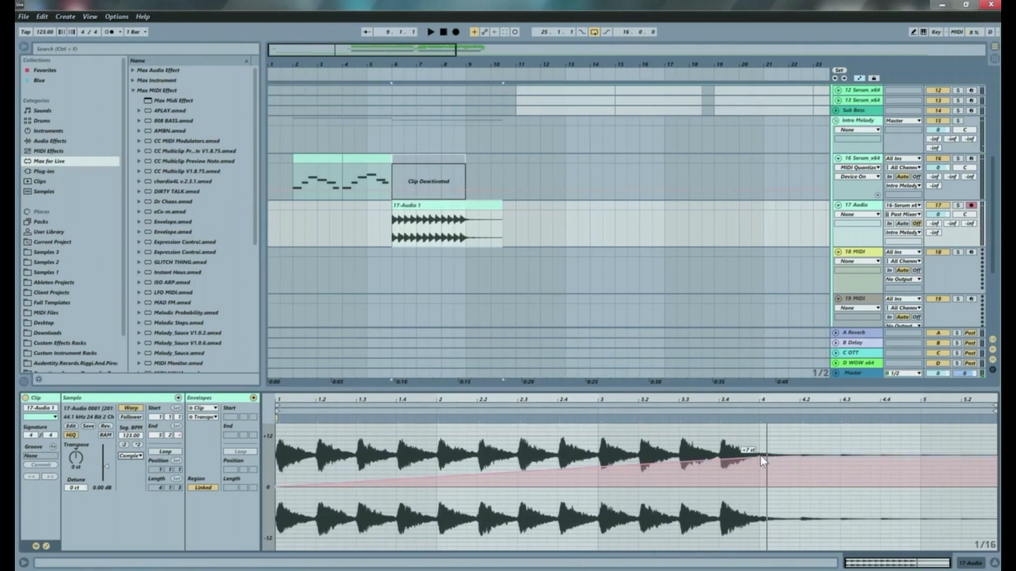
Step: Raise the end of the clip's transposition ramp to +12 st and play back the pitch rise
left_click_drag(760, 456, 760, 435)
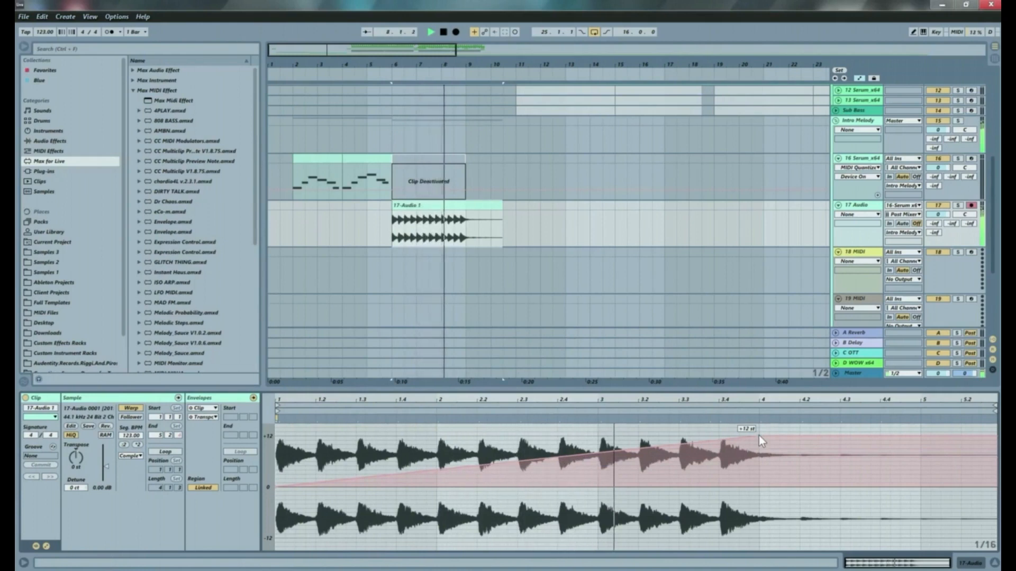
key("space")
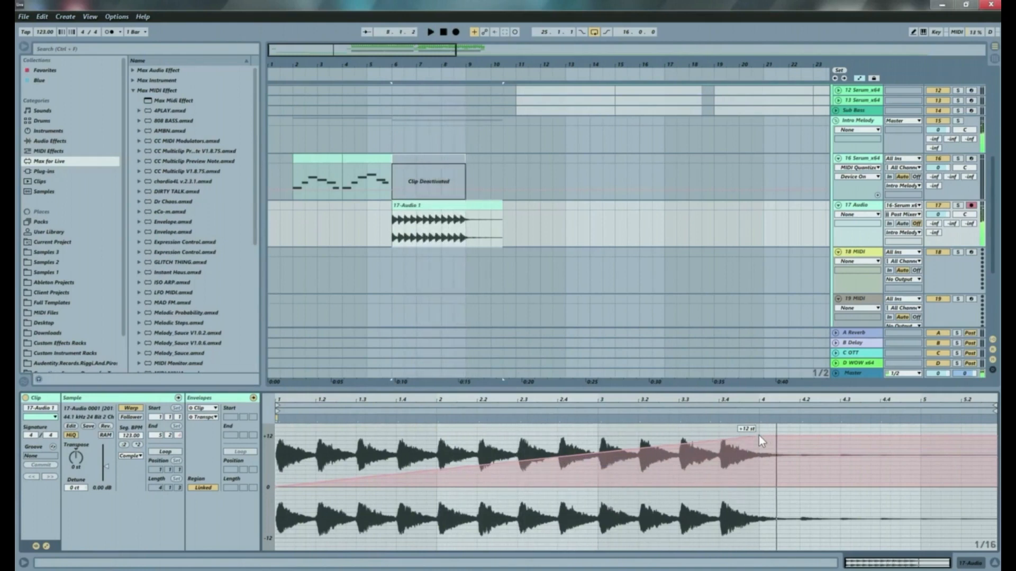
Step: Play the intro melody from 2.1.1 through the pitch rise into the drop at bar 11
left_click(291, 226)
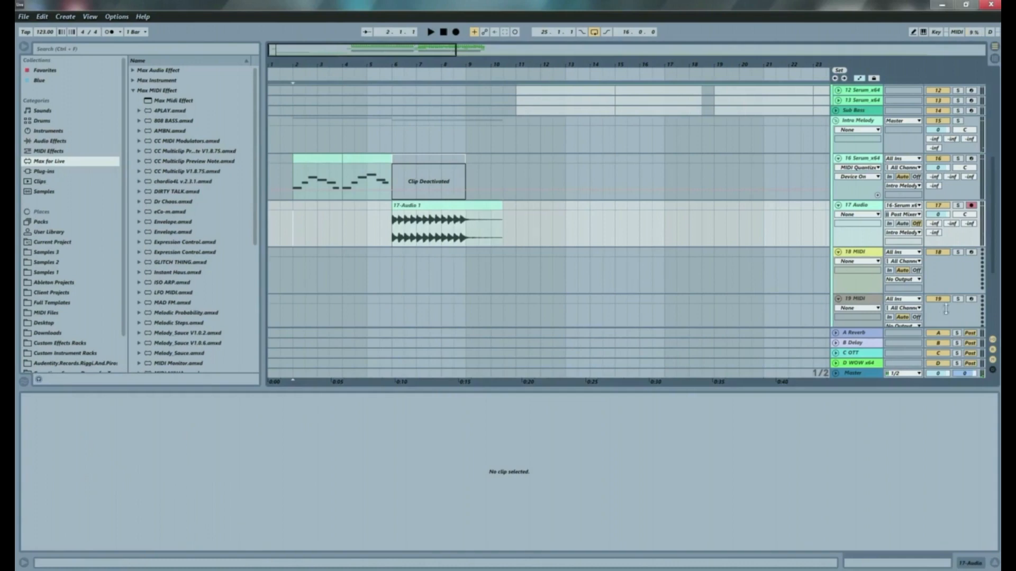
key("space")
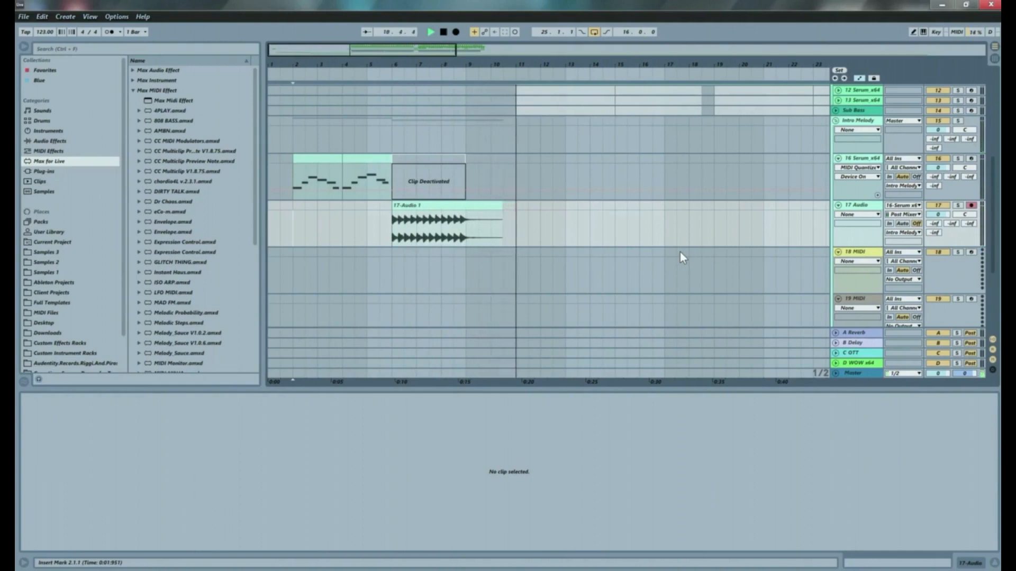
key("space")
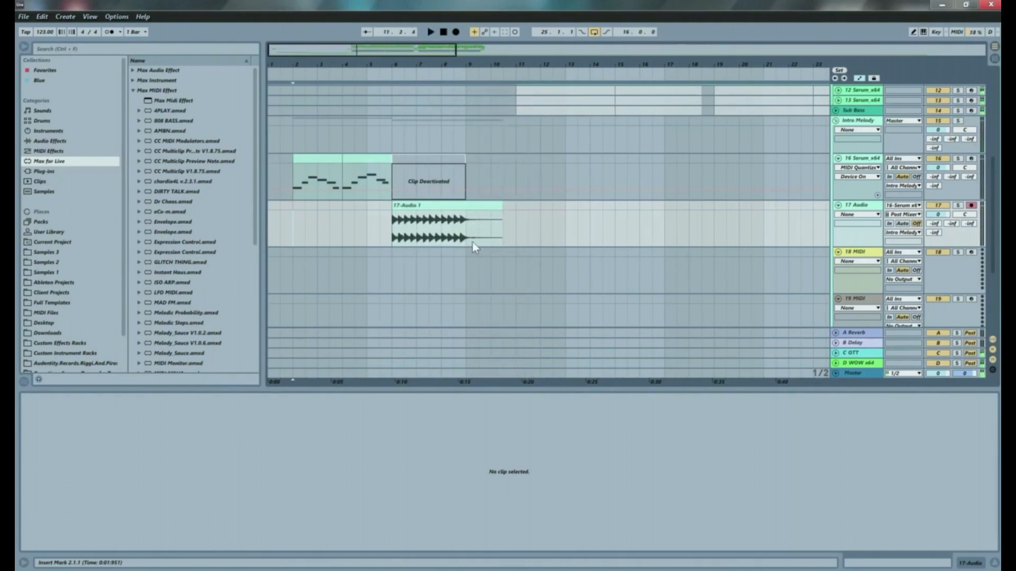
Step: Add the Wash Out Rack from the Custom Effects Racks folder to the 17 Audio track
left_click(458, 242)
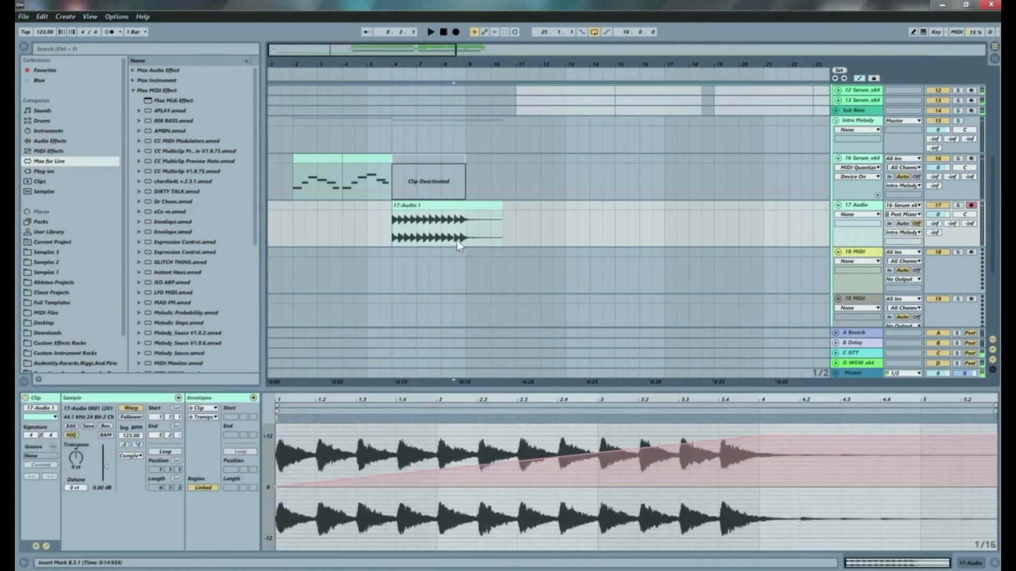
left_click(854, 206)
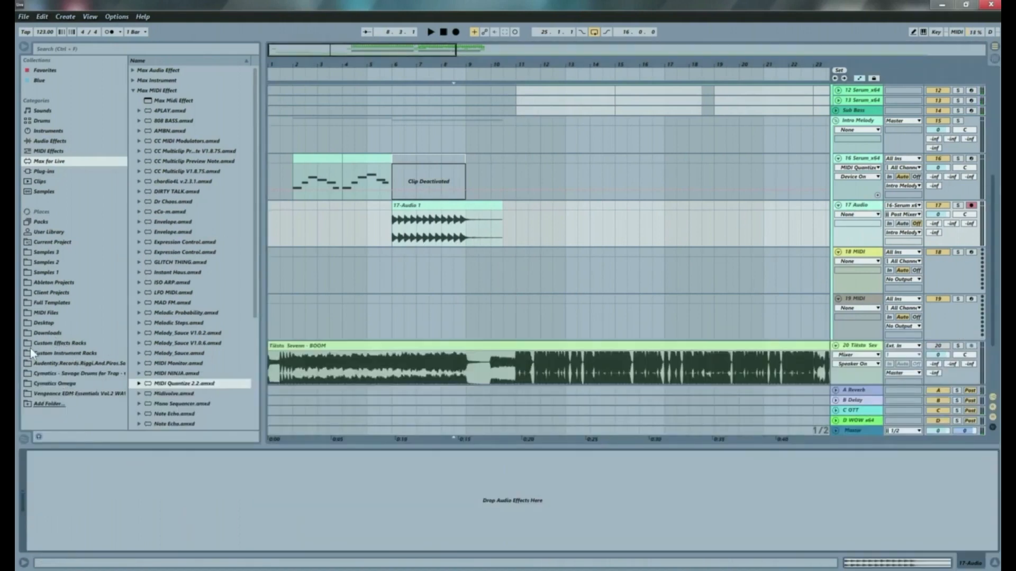
left_click(58, 344)
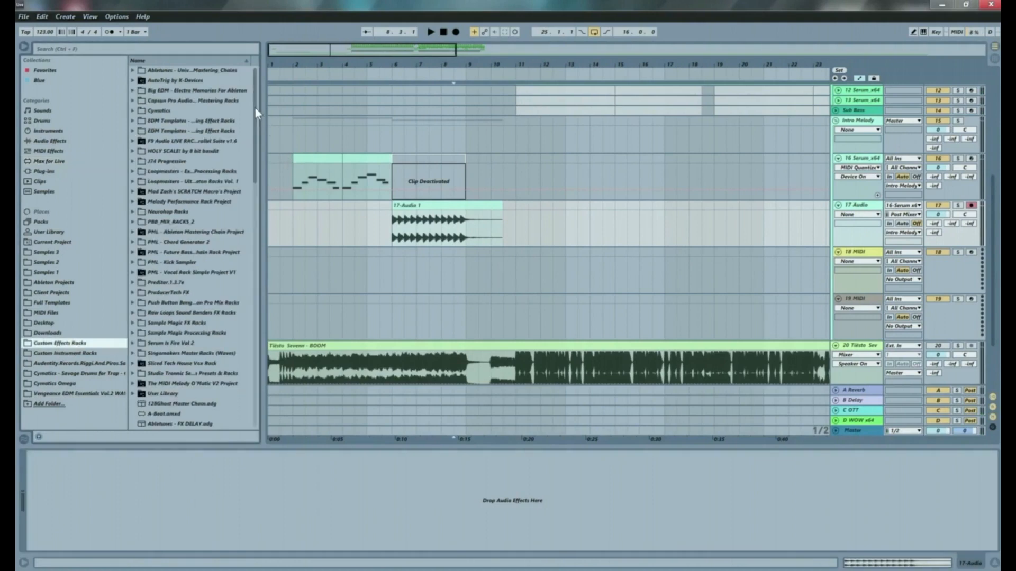
left_click_drag(255, 107, 265, 430)
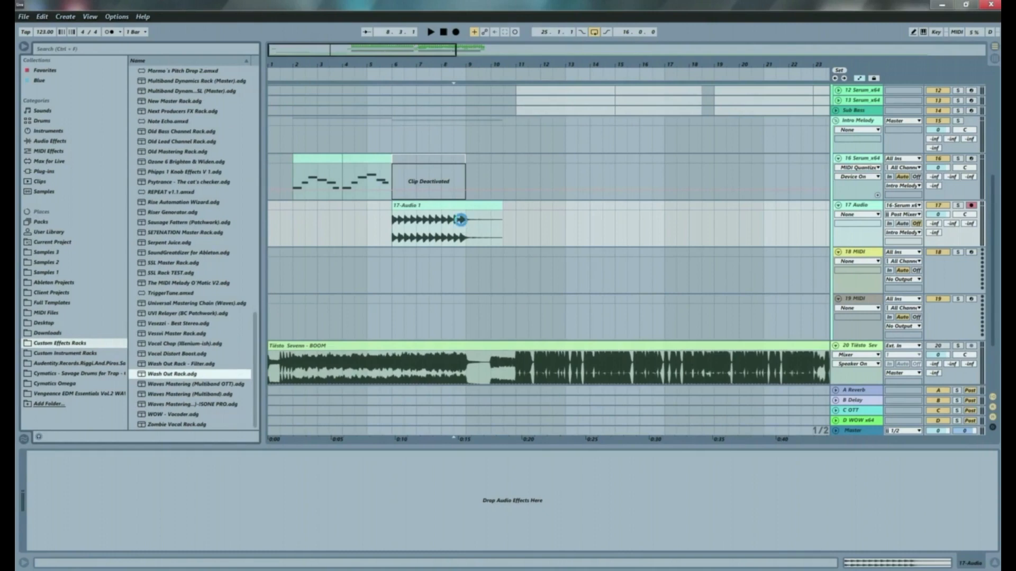
left_click_drag(495, 321, 601, 356)
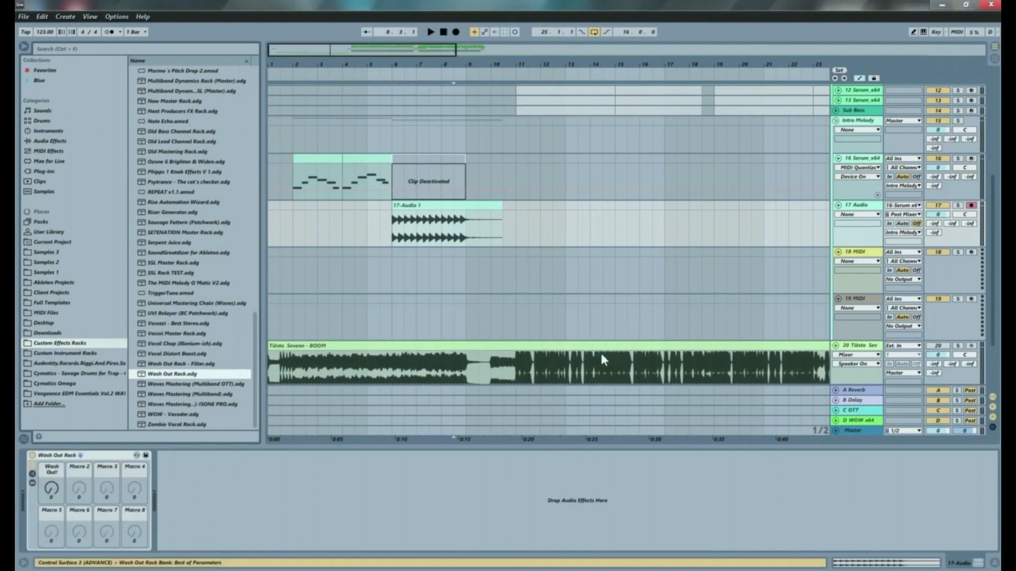
Step: Automate the rack's Wash Out! macro on 17 Audio, rising from 0 around 8.4 to 102 just before bar 9, and play it
left_click(51, 488)
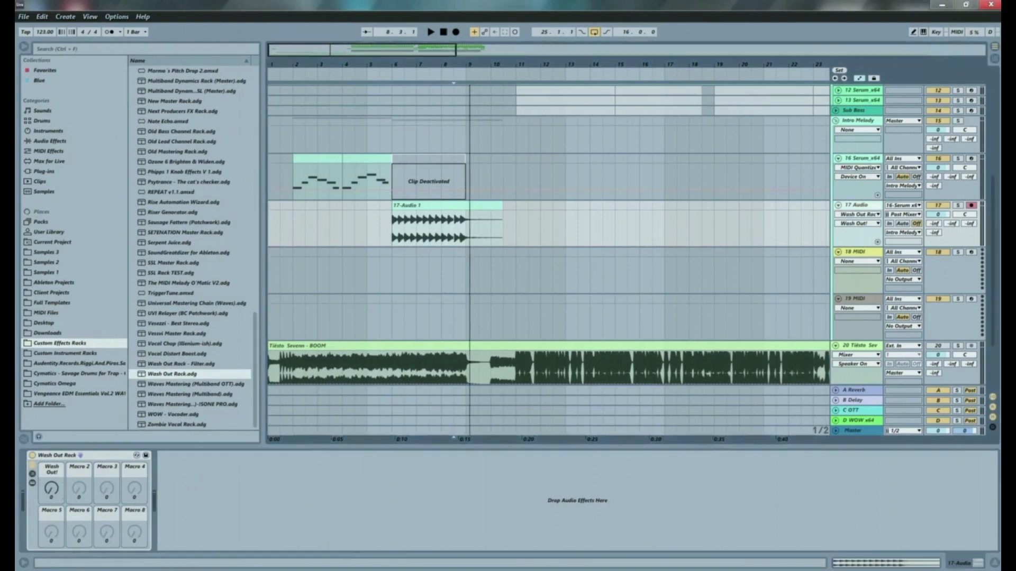
left_click_drag(470, 65, 474, 127)
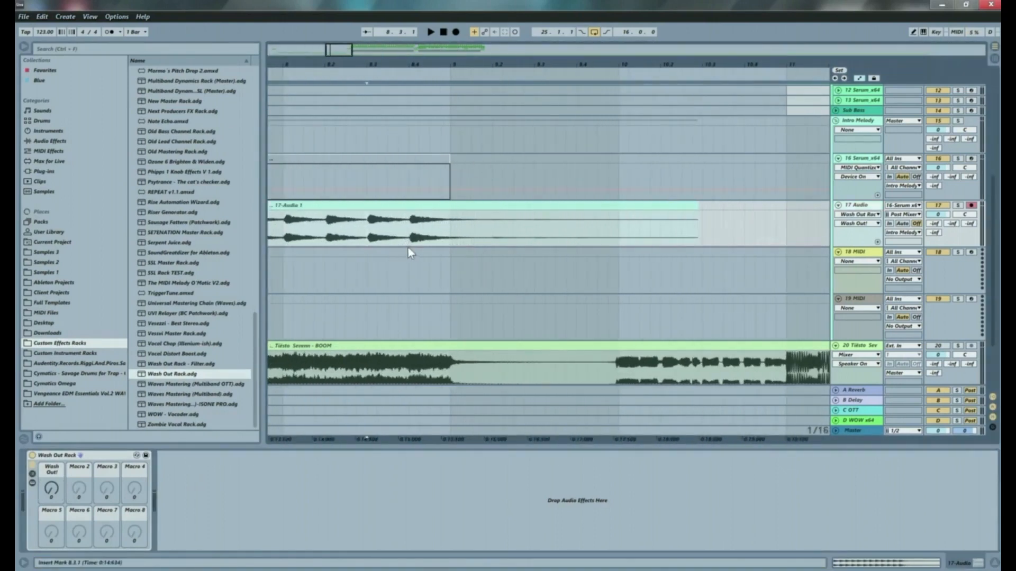
left_click_drag(422, 248, 440, 217)
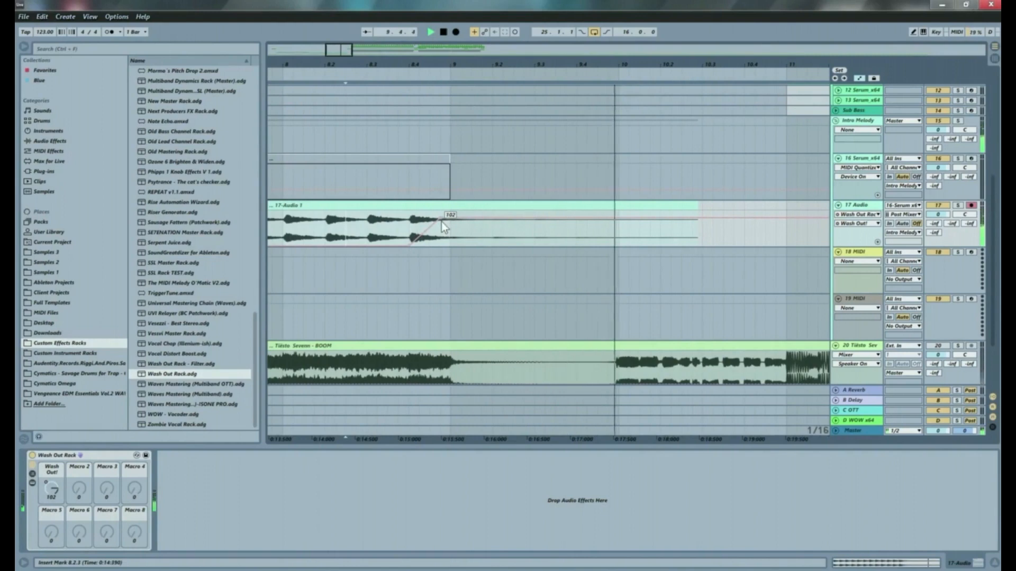
Step: Lower the end of the Wash Out! automation at bar 9 on 17 Audio to about 65 and play from 8.1.1
key("space")
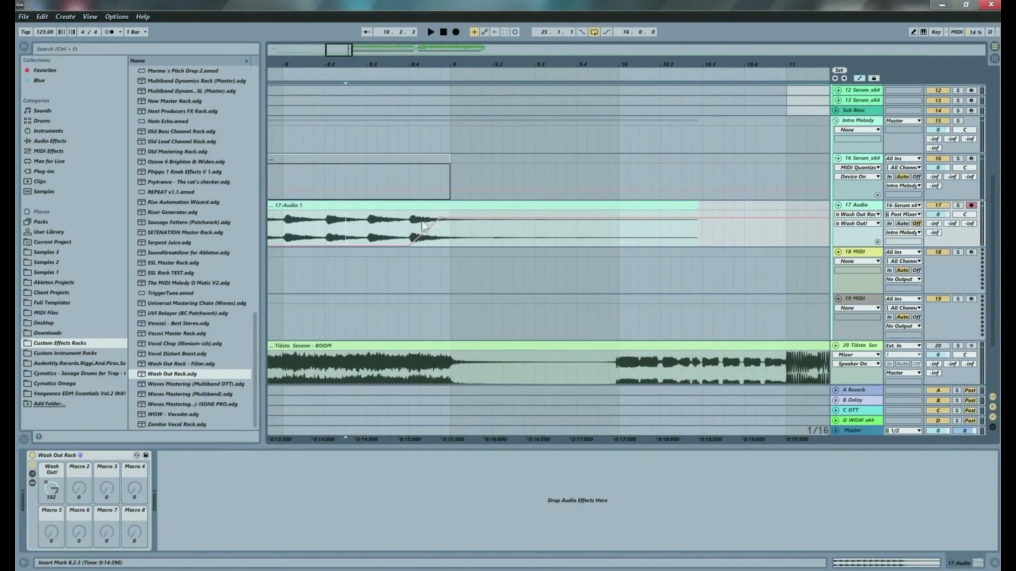
key("space")
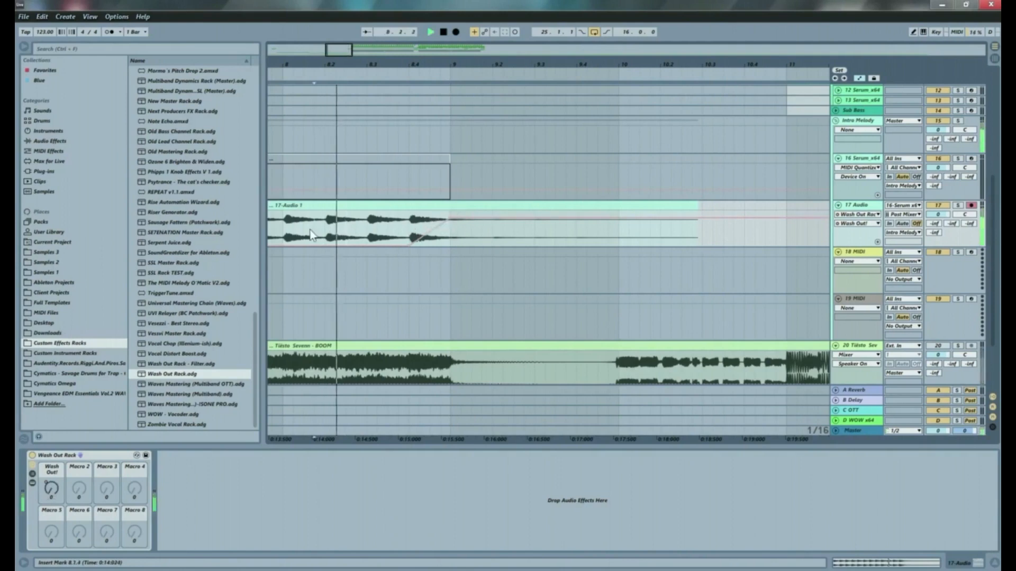
left_click_drag(449, 217, 450, 228)
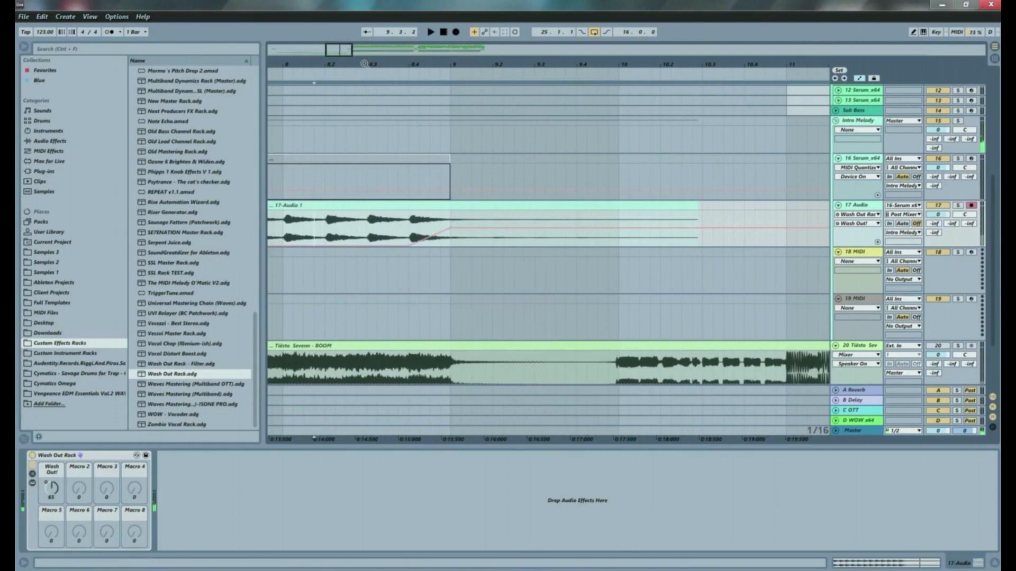
left_click_drag(364, 64, 365, 56)
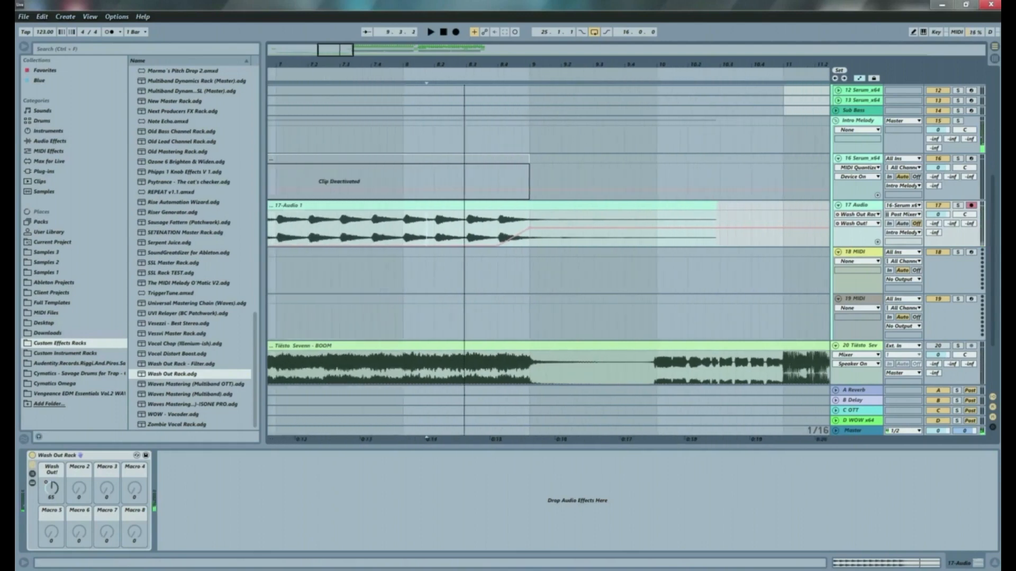
left_click(405, 229)
key("space")
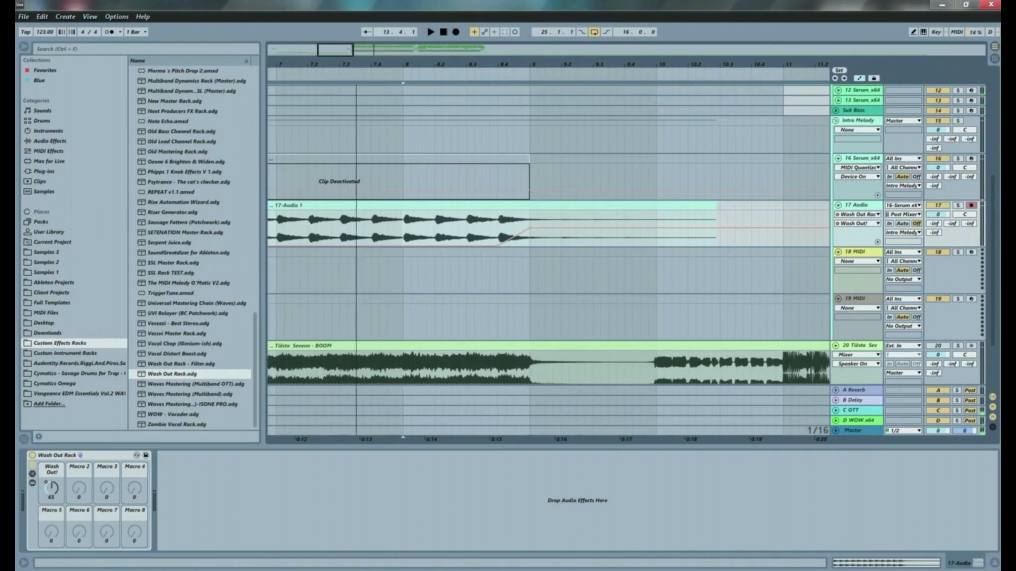
Step: Play the intro from bar 5 through the wash-out transition into the drop
left_click_drag(356, 64, 428, 31)
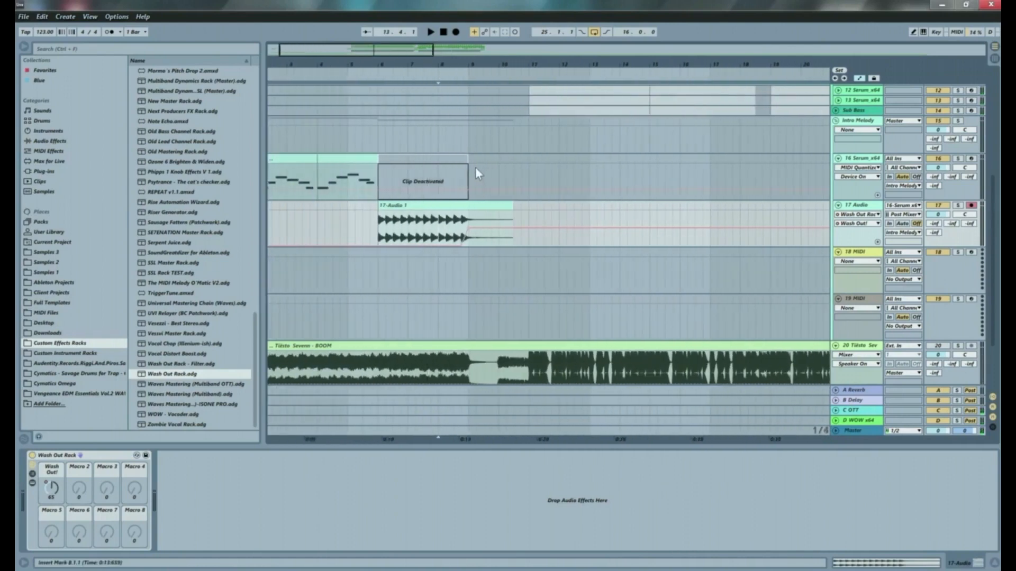
left_click(361, 230)
key("space")
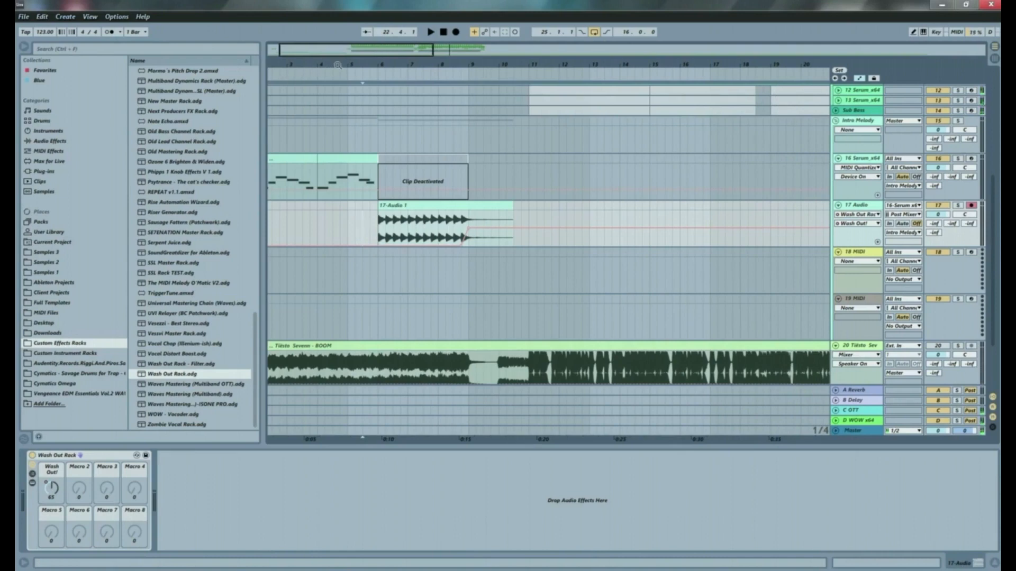
Step: Play the arrangement from 1.1.1 and shorten the 17-Audio 1 clip to end at bar 10
left_click_drag(338, 64, 338, 227)
key("Home")
key("space")
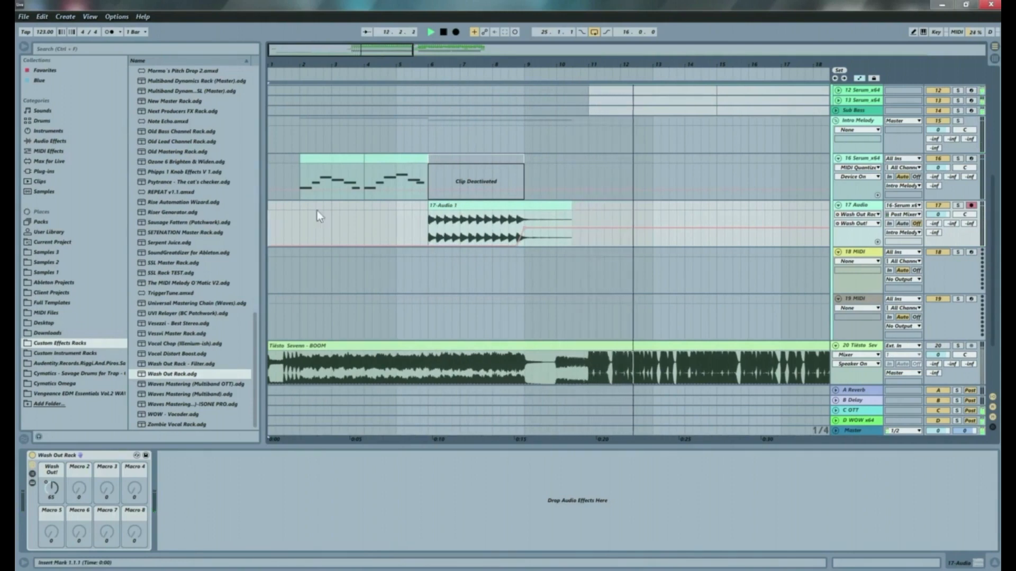
key("space")
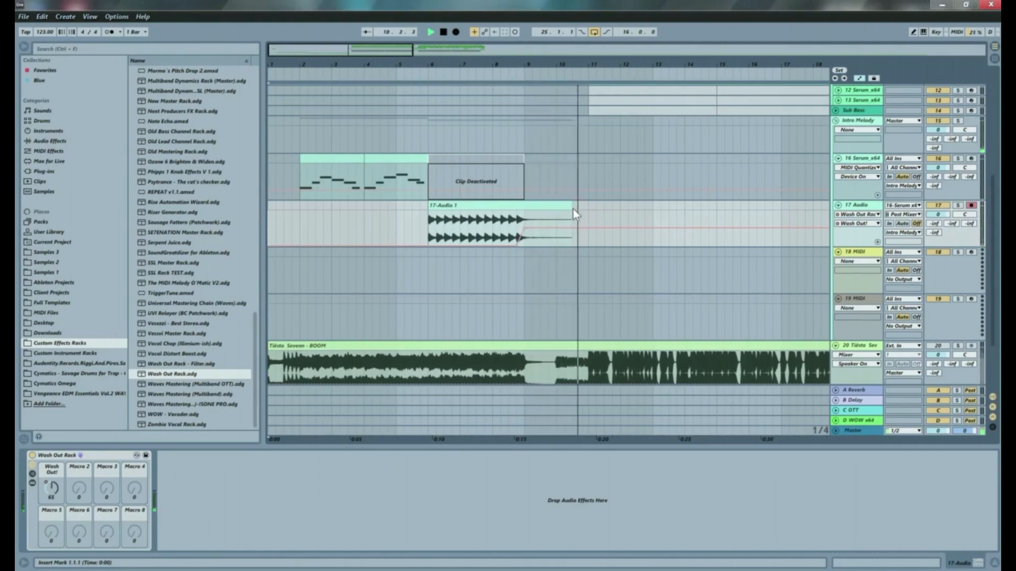
left_click_drag(567, 209, 554, 211)
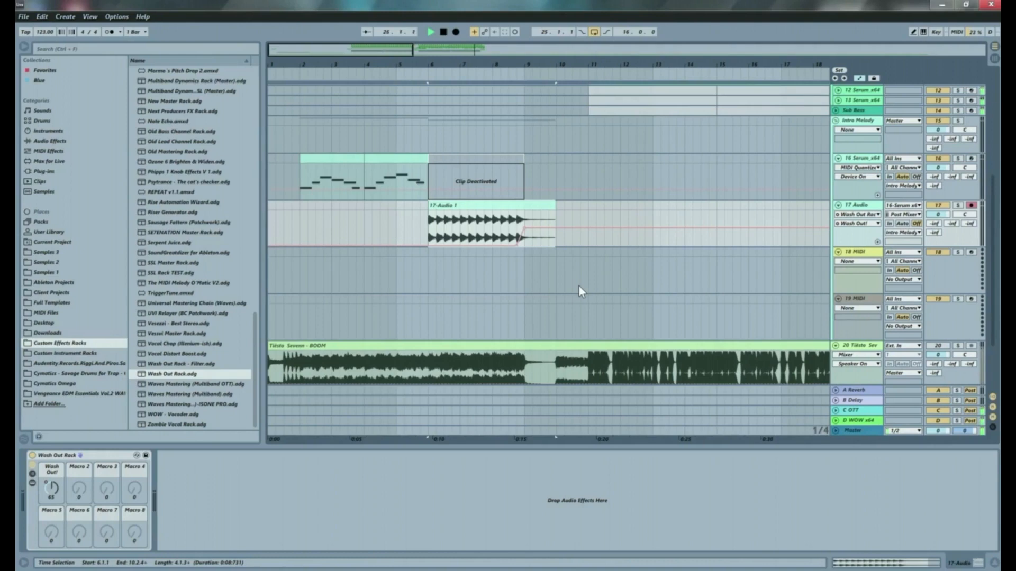
Step: Copy the 11 Serum_x64 bass clip from the drop to bars 2 to 10 of the intro and play from 1.3.1
scroll(588, 252, "up", 6)
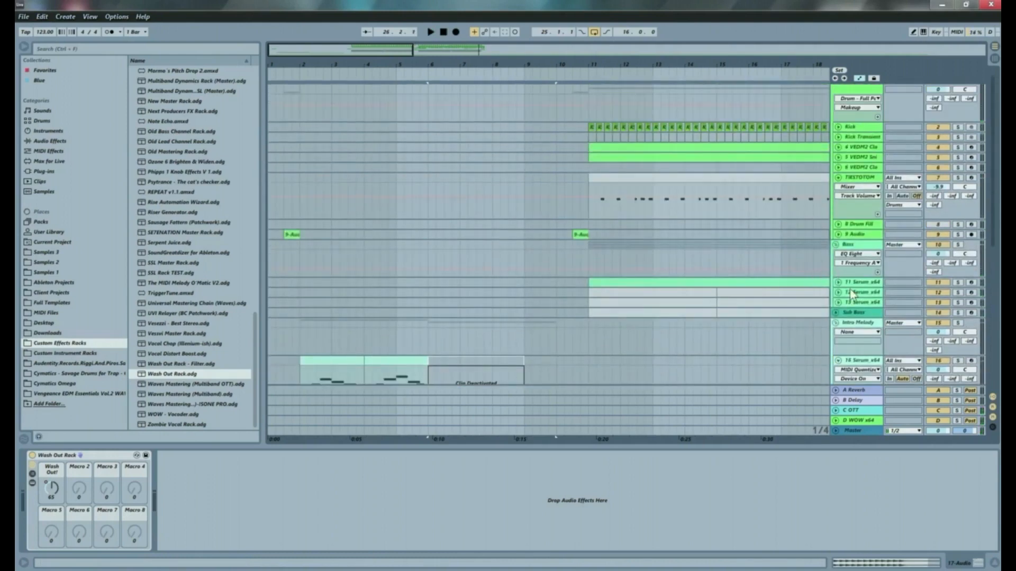
left_click(838, 284)
left_click(624, 288)
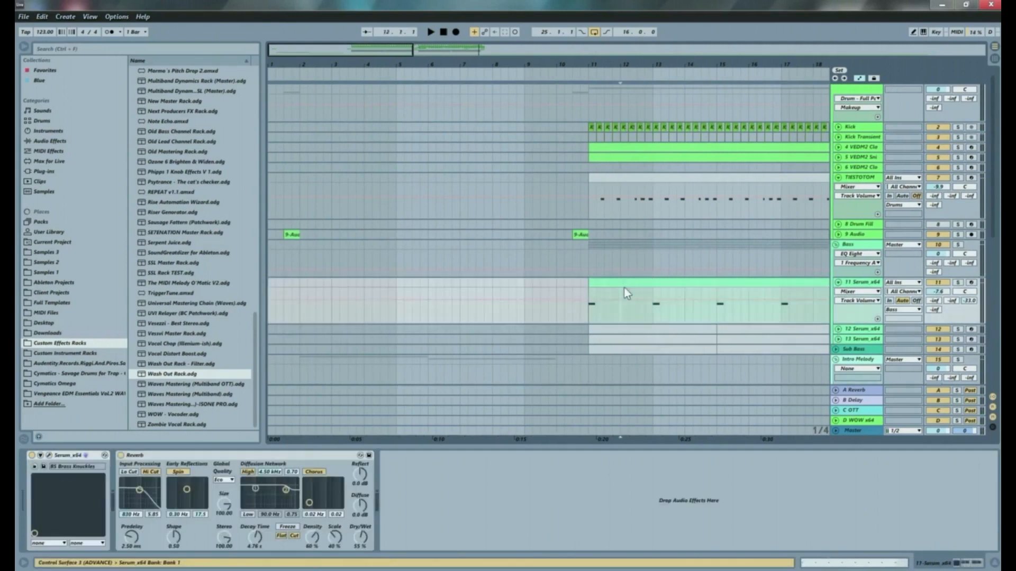
left_click_drag(593, 65, 592, 48)
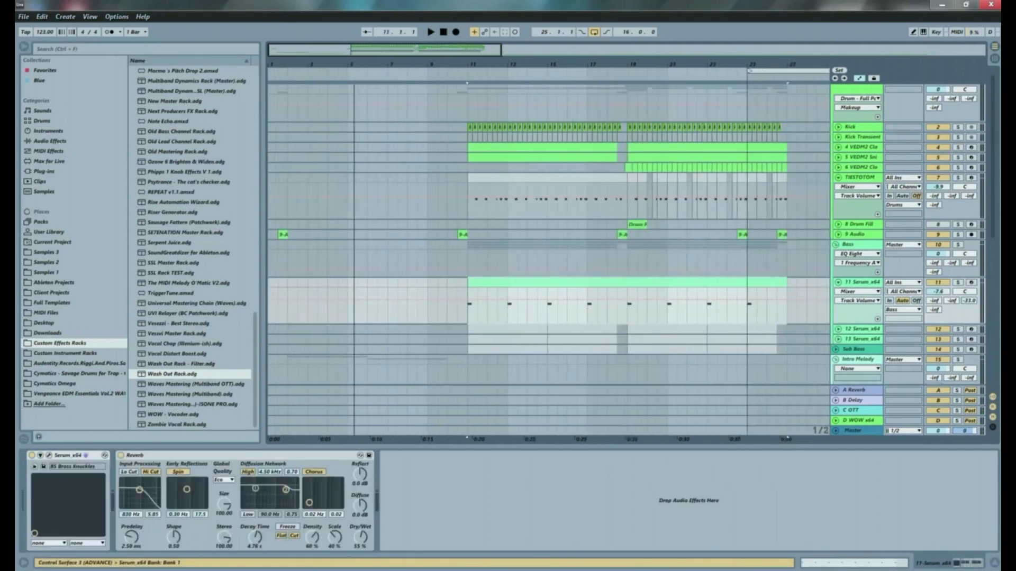
left_click(467, 317)
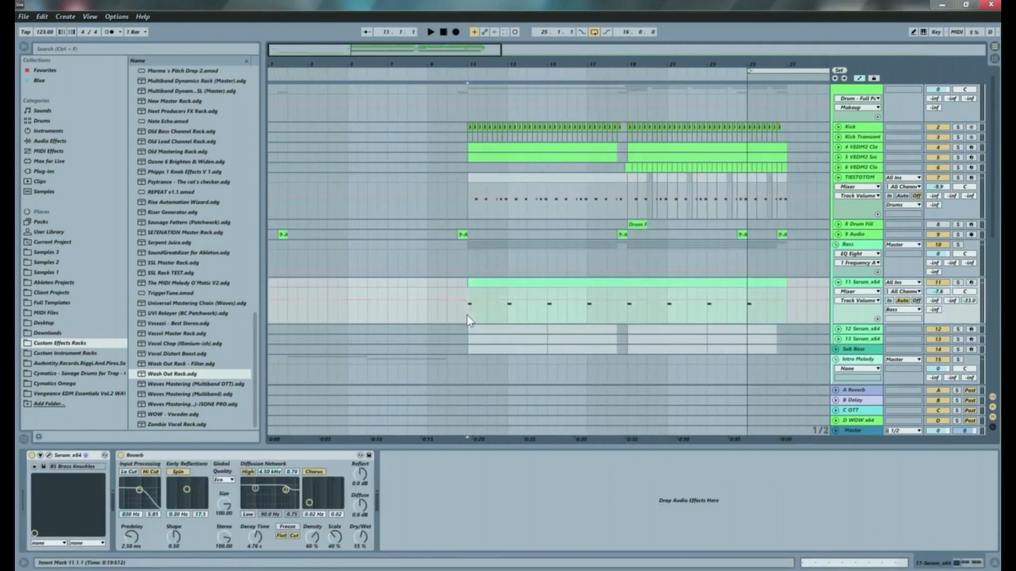
left_click_drag(573, 286, 428, 284)
left_click(278, 316)
key("space")
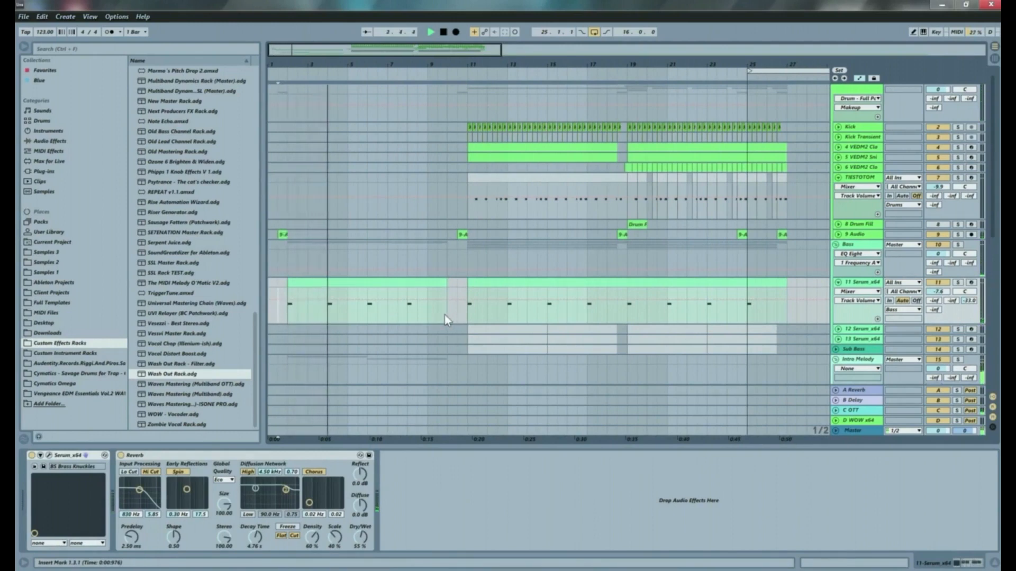
Step: Trim the intro bass clip on 11 Serum_x64 to end at 9.1.1 and delete the leftover piece after it
scroll(448, 315, "down", 3)
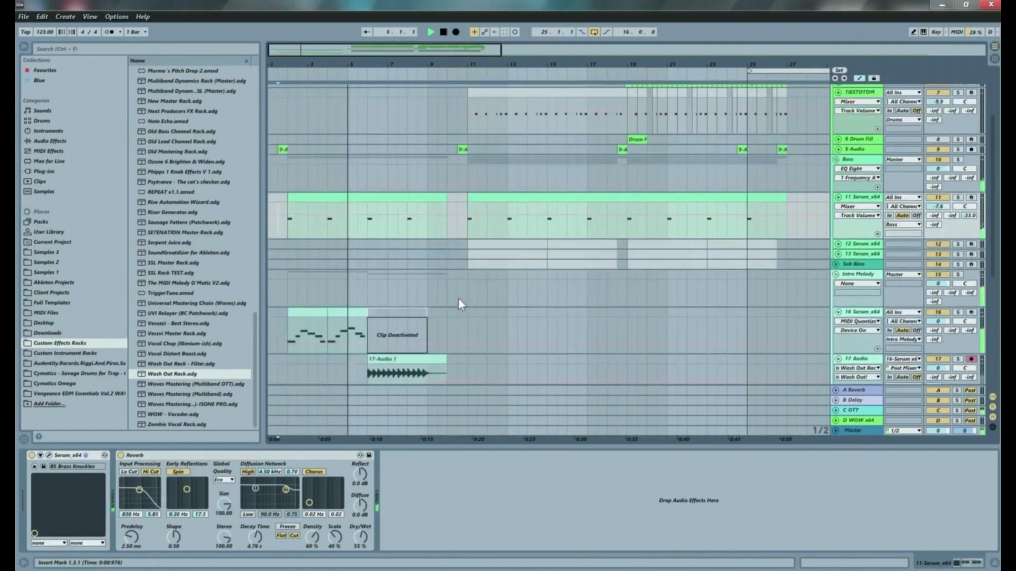
scroll(458, 298, "down", 1)
scroll(449, 300, "down", 2)
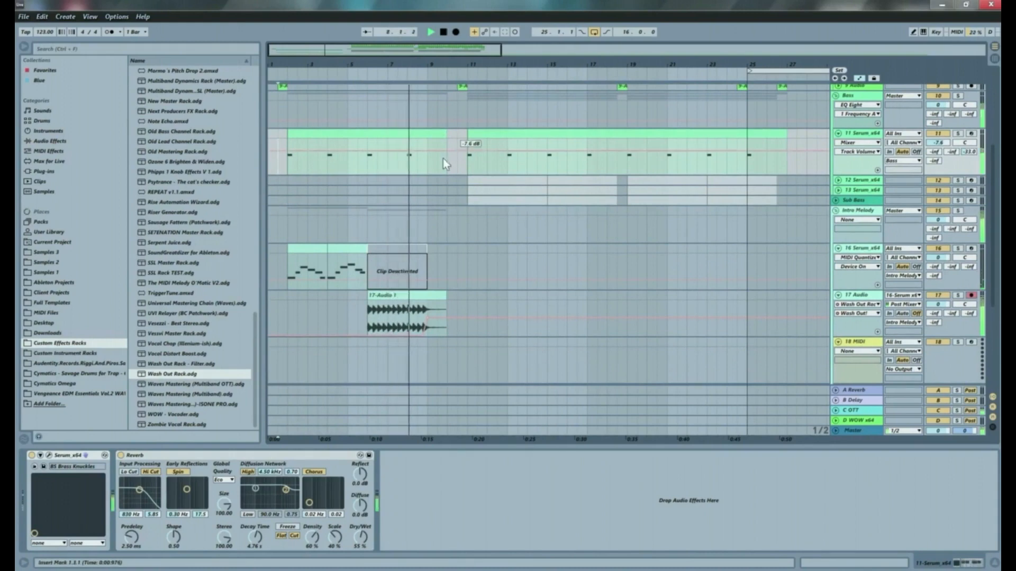
left_click(410, 170)
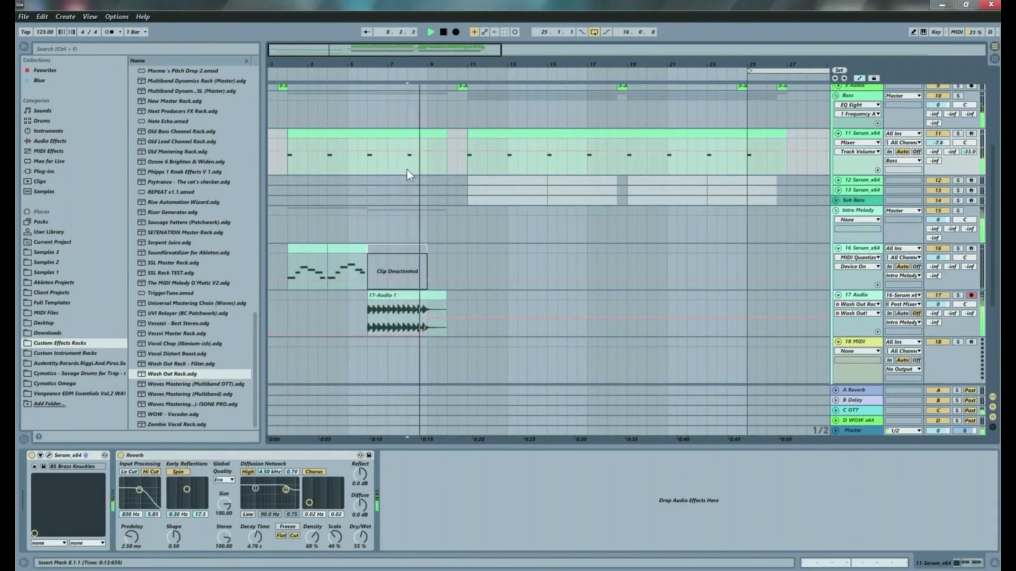
left_click(427, 136)
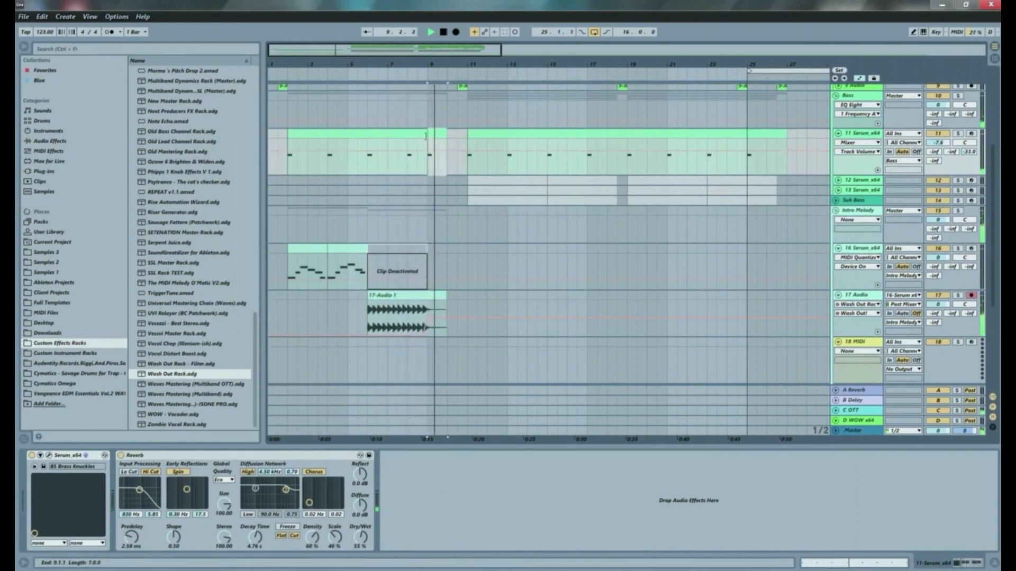
left_click(409, 234)
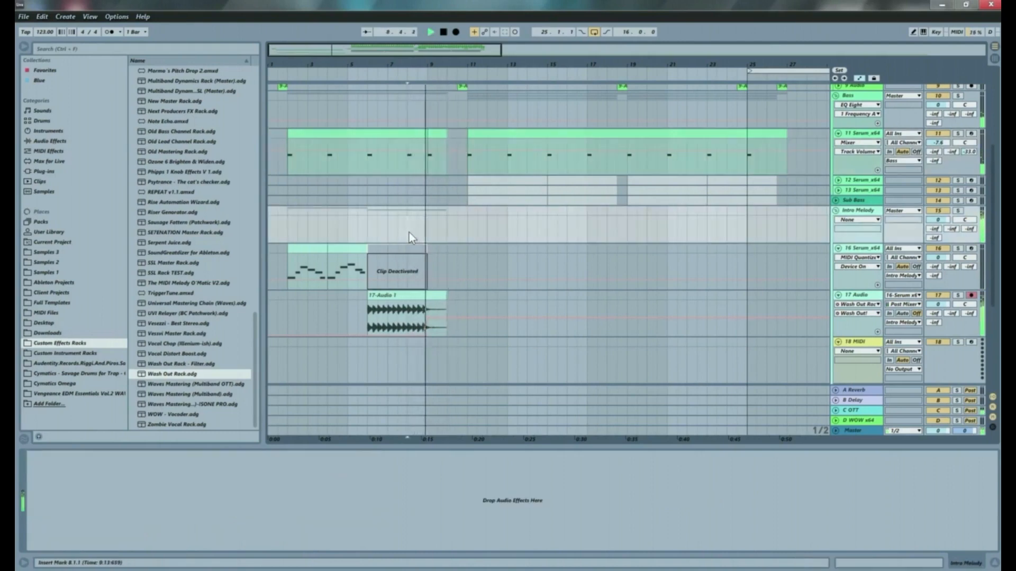
left_click(434, 137)
key("Delete")
left_click(416, 135)
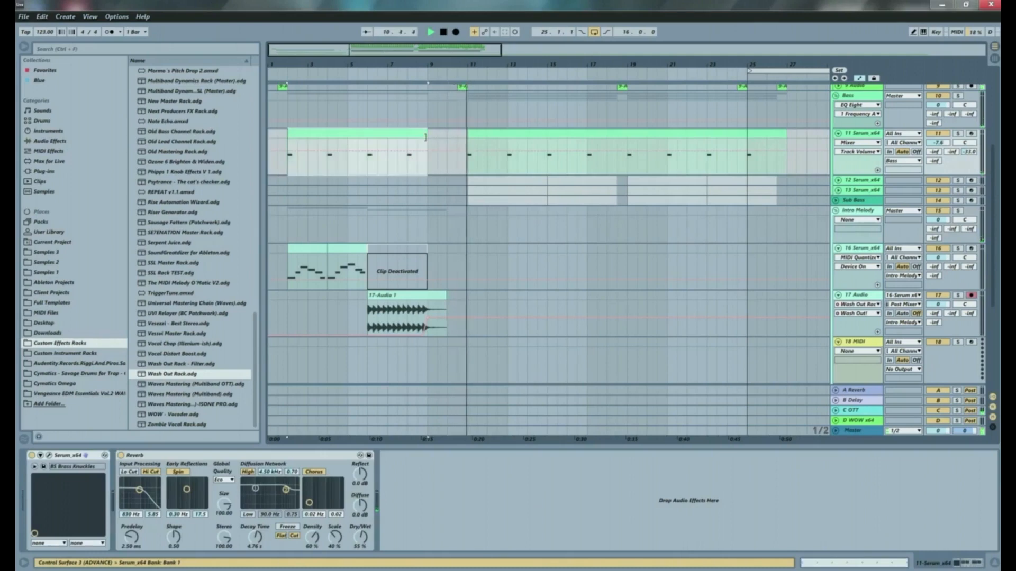
Step: Shorten the intro bass clip on 11 Serum_x64 to end at bar 6 and play the arrangement from 1.3.1
left_click(283, 160)
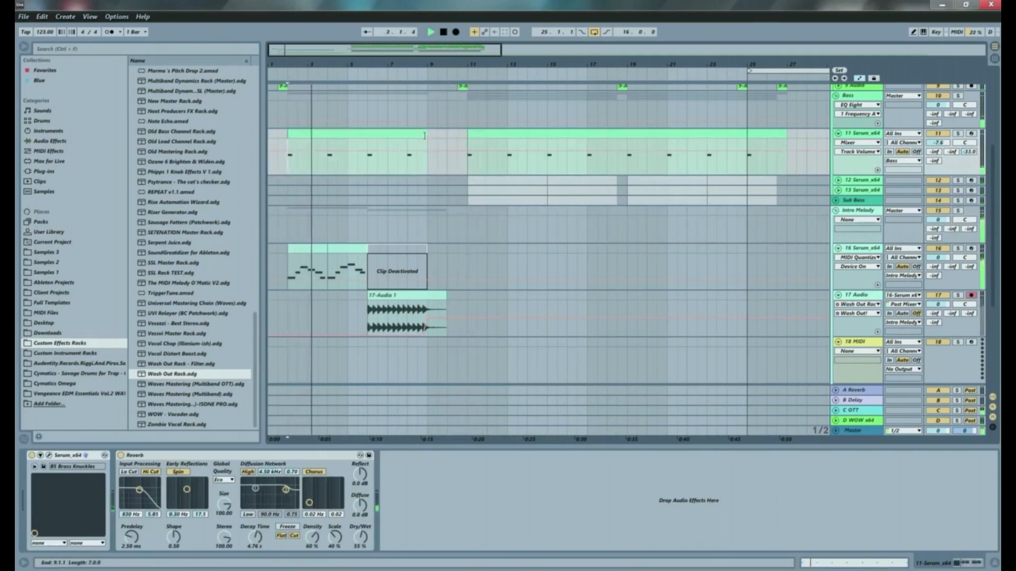
left_click_drag(426, 136, 363, 137)
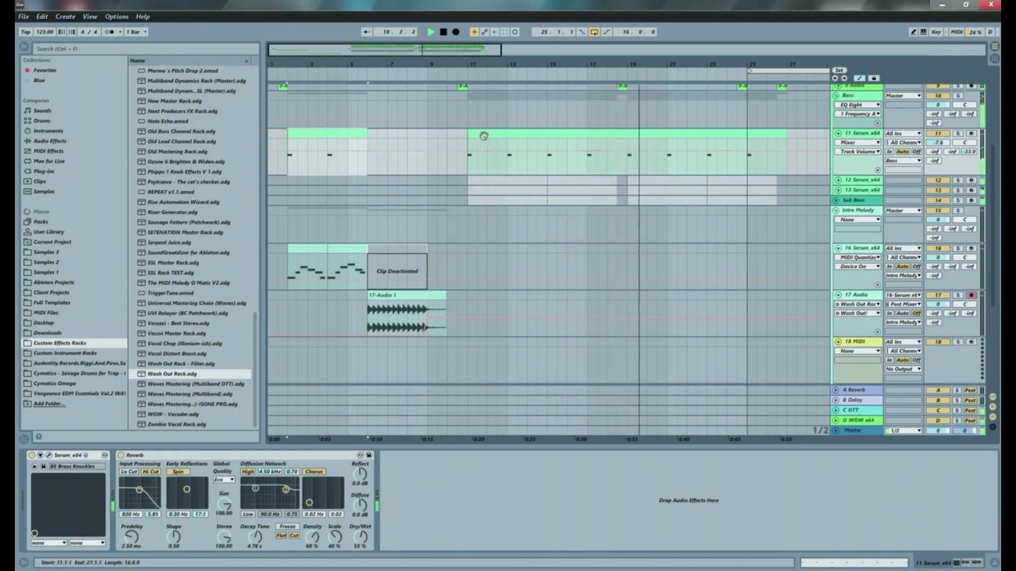
left_click(277, 174)
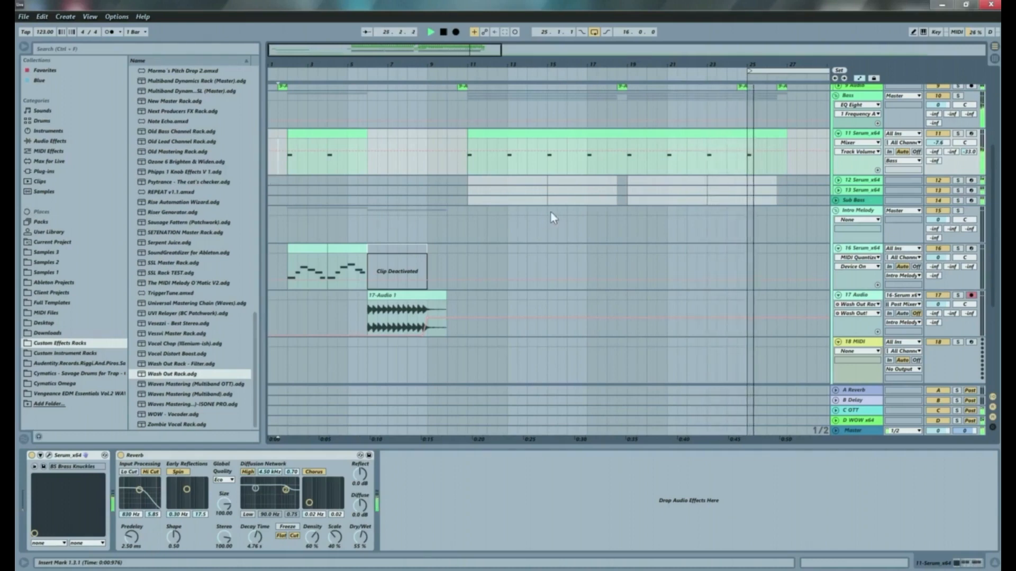
scroll(551, 211, "up", 5)
key("space")
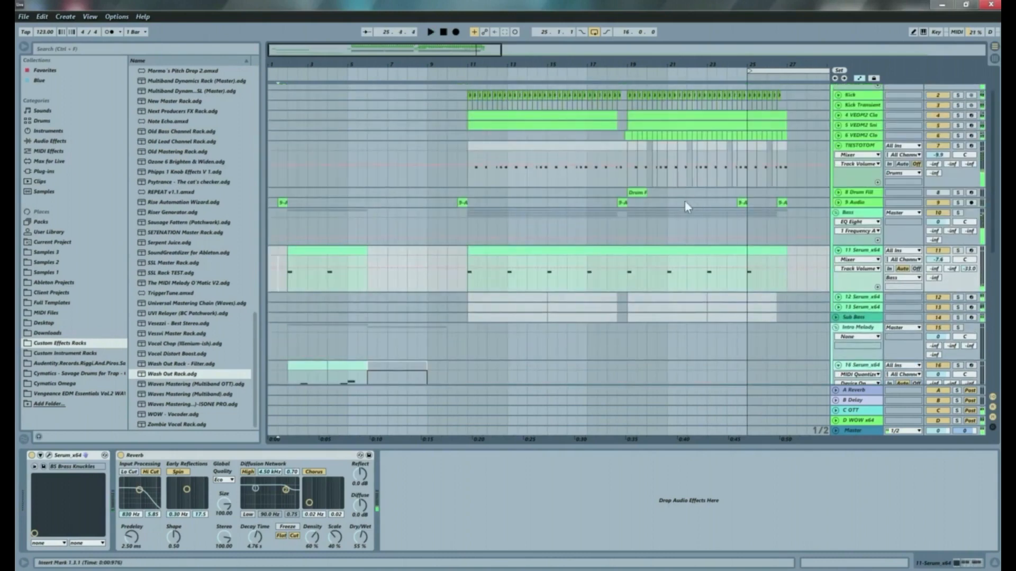
Step: Delete the 9 Audio clip just before bar 25 and set the arrangement loop to 16 bars starting at 11.1.1
left_click(741, 203)
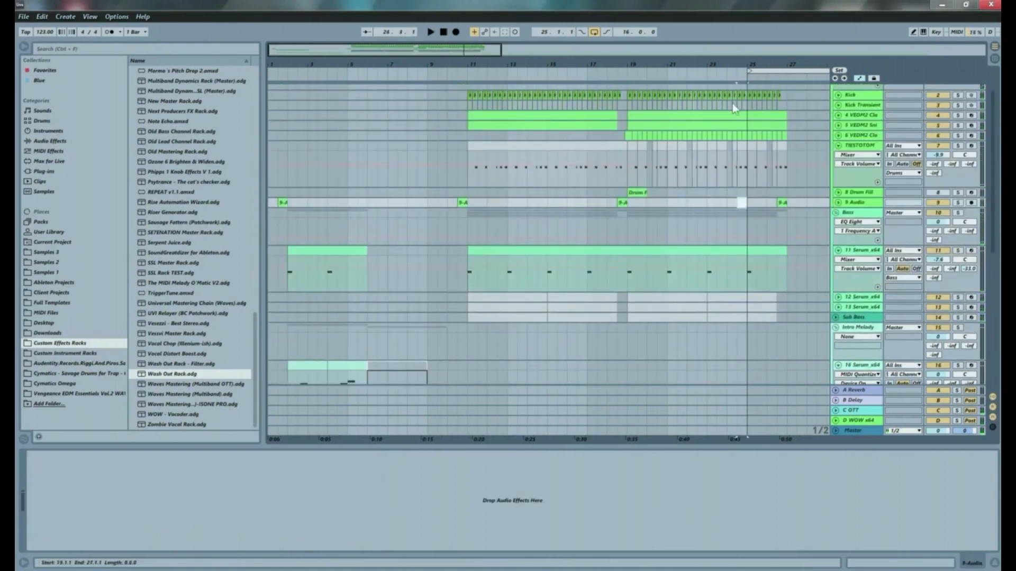
left_click_drag(663, 64, 447, 67)
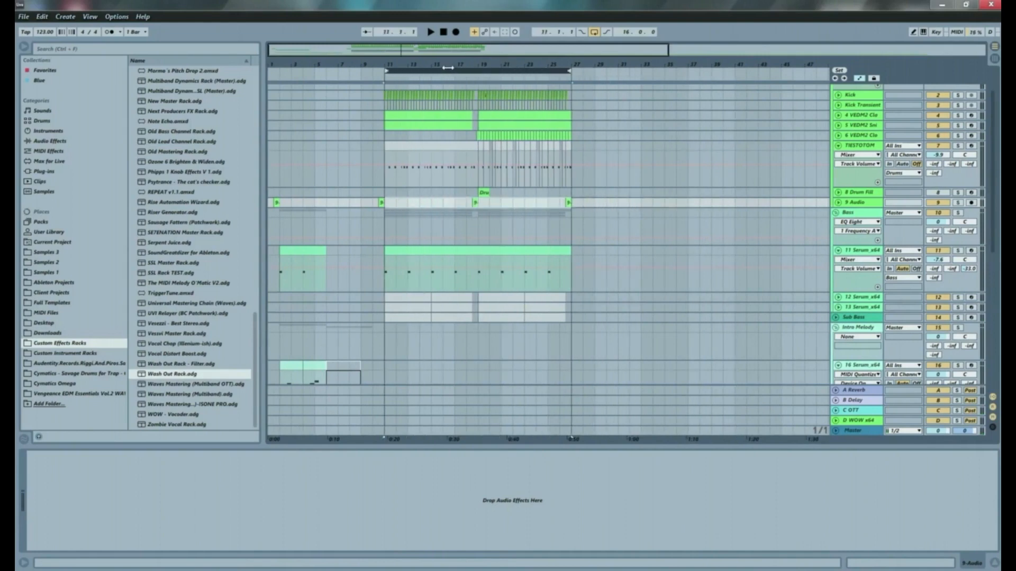
left_click_drag(331, 61, 415, 94)
Step: Play the intro from 2.1.1 and create an empty two-bar MIDI clip on the 18 MIDI track at 2.1.1
scroll(311, 316, "down", 5)
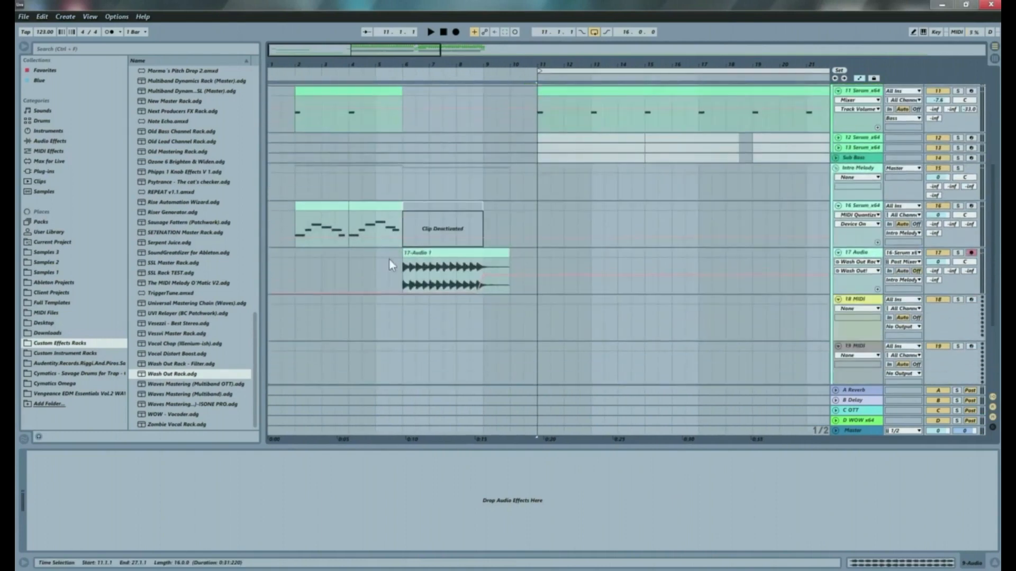
scroll(418, 269, "down", 1)
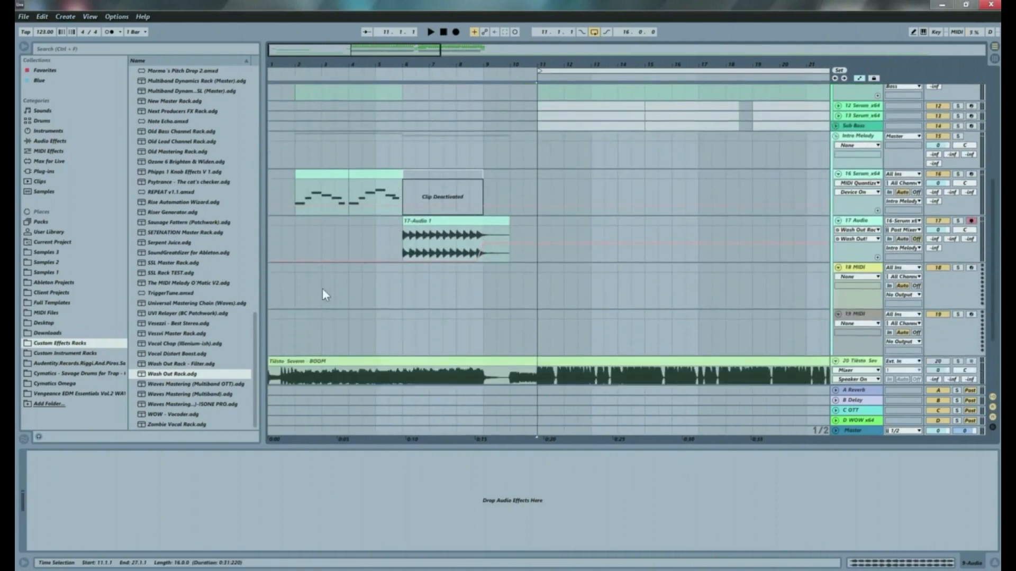
left_click(291, 300)
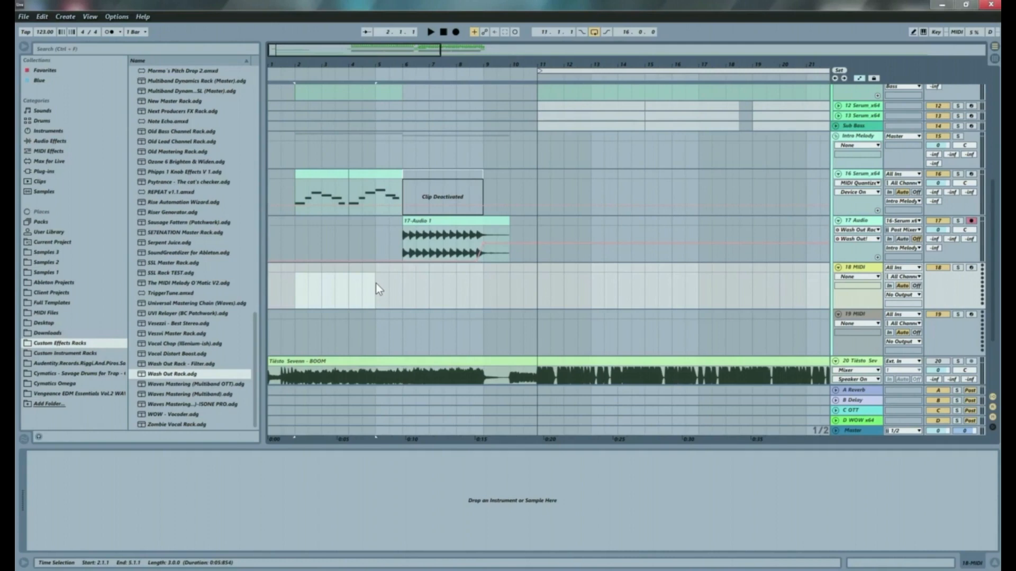
key("space")
left_click_drag(294, 303, 321, 283)
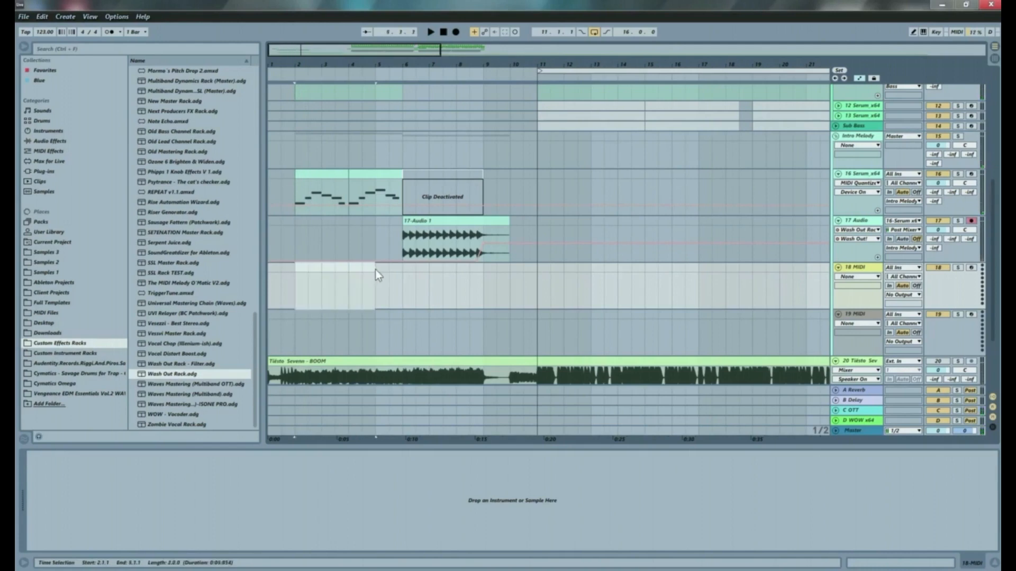
left_click_drag(375, 269, 351, 272)
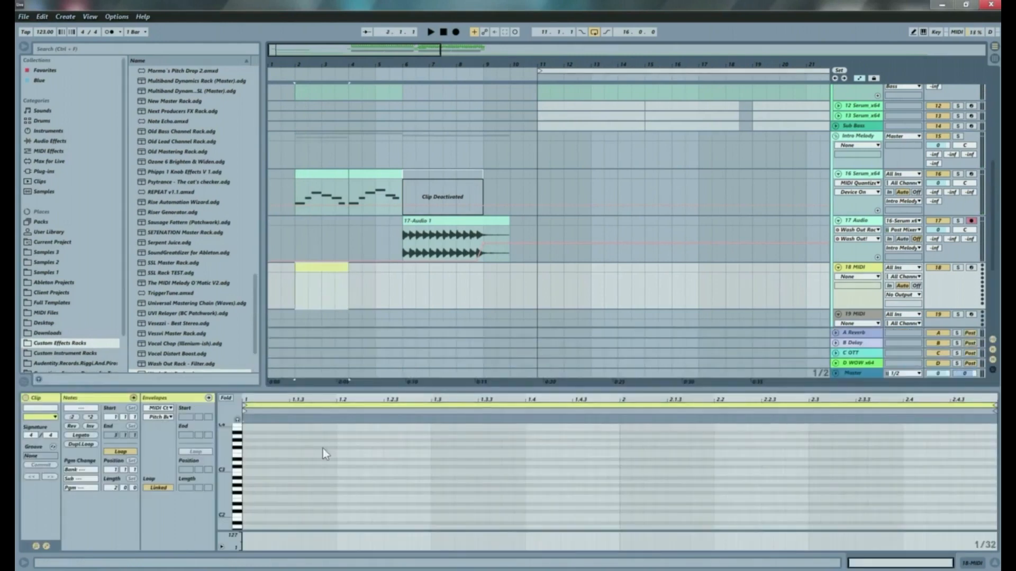
Step: Draw a one-bar D2 note at the start of the new clip on 18 MIDI
left_click(247, 510)
mouse_move(252, 508)
left_mouse_down()
mouse_move(642, 507)
mouse_move(733, 486)
mouse_move(620, 486)
left_mouse_up()
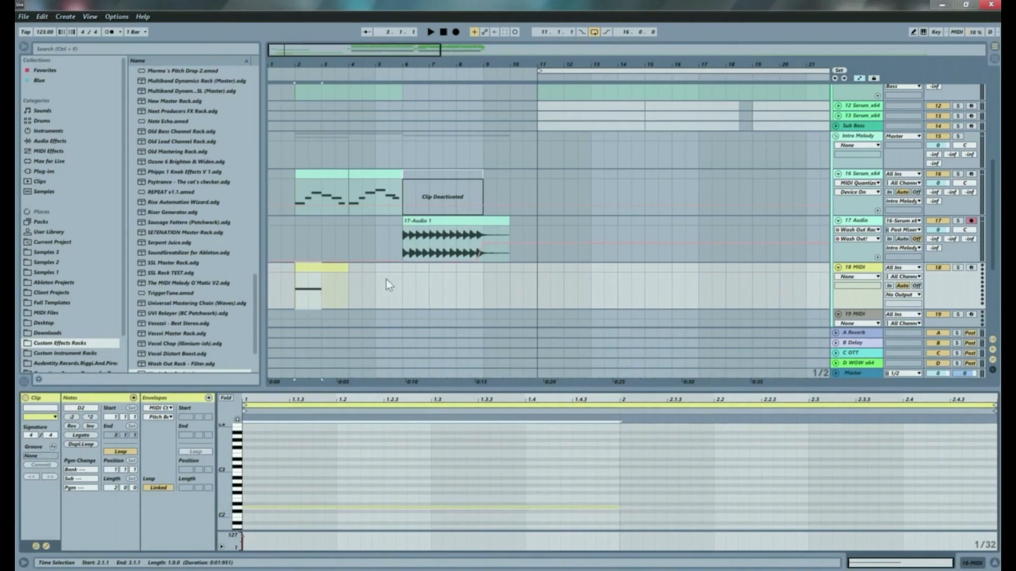
left_click(330, 268)
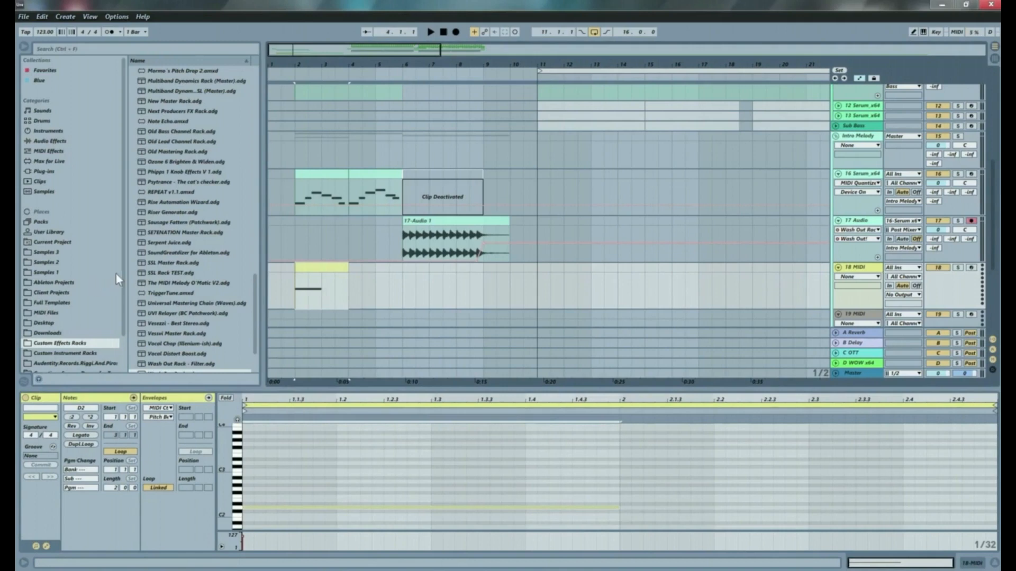
Step: Load the Serum_x64 instrument from the Xfer Records plug-ins onto the 18 MIDI track
left_click(47, 168)
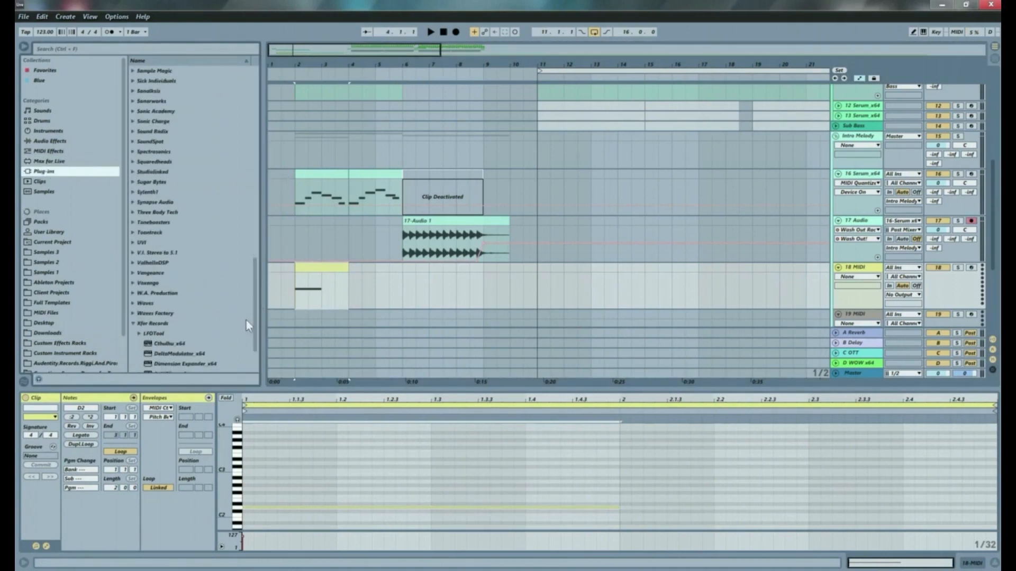
scroll(252, 319, "down", 5)
left_click_drag(164, 362, 307, 289)
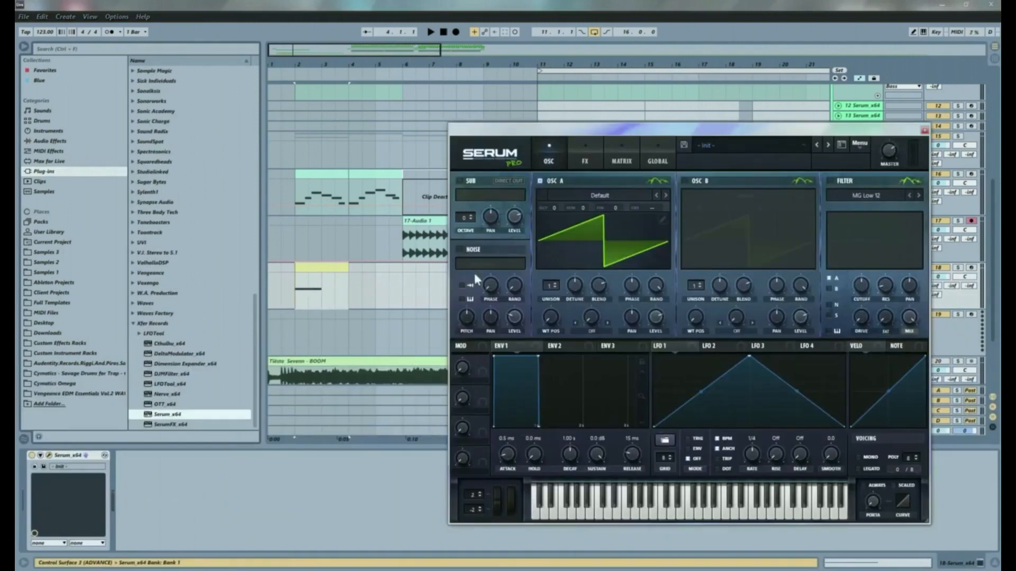
Step: Play the D2 clip from 2.1.1 with the default Serum sound and solo the 18 Serum_x64 track
left_click(295, 292)
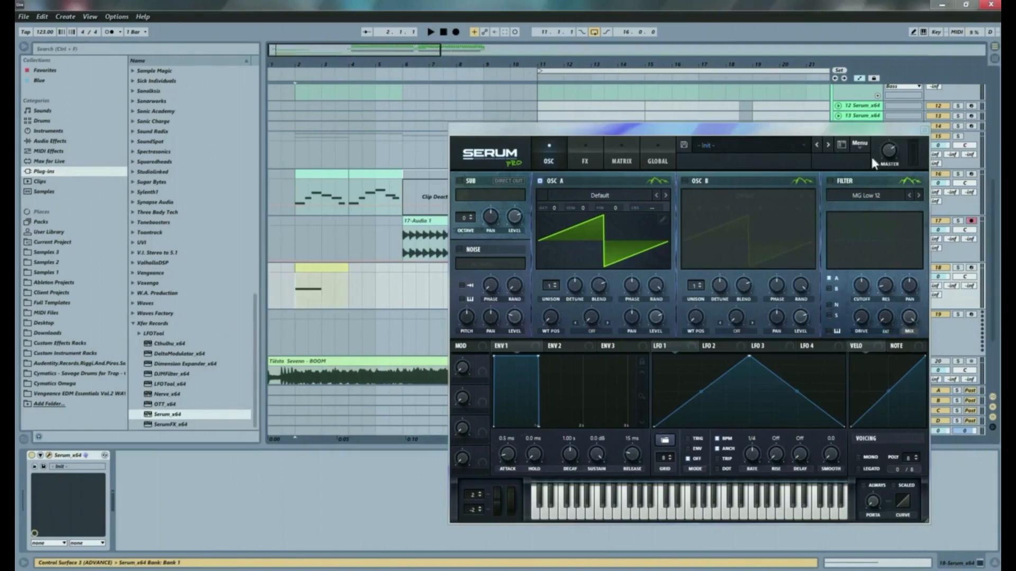
left_click_drag(659, 136, 551, 74)
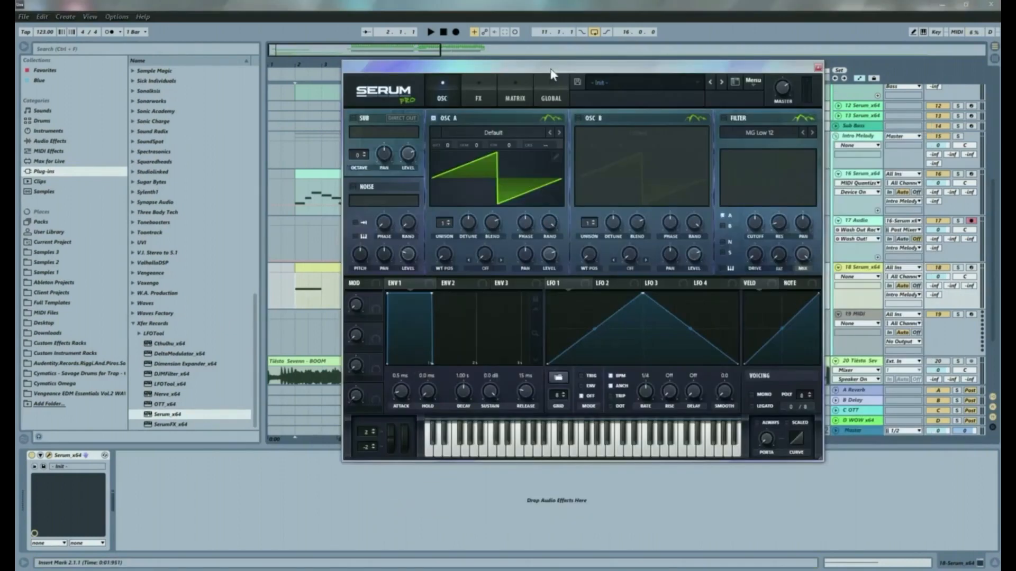
key("space")
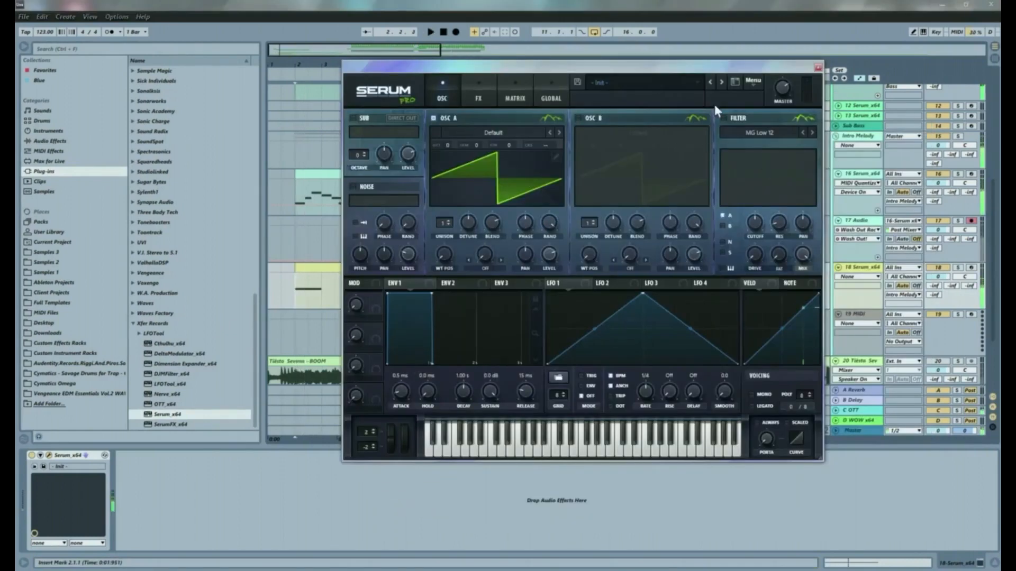
left_click(958, 268)
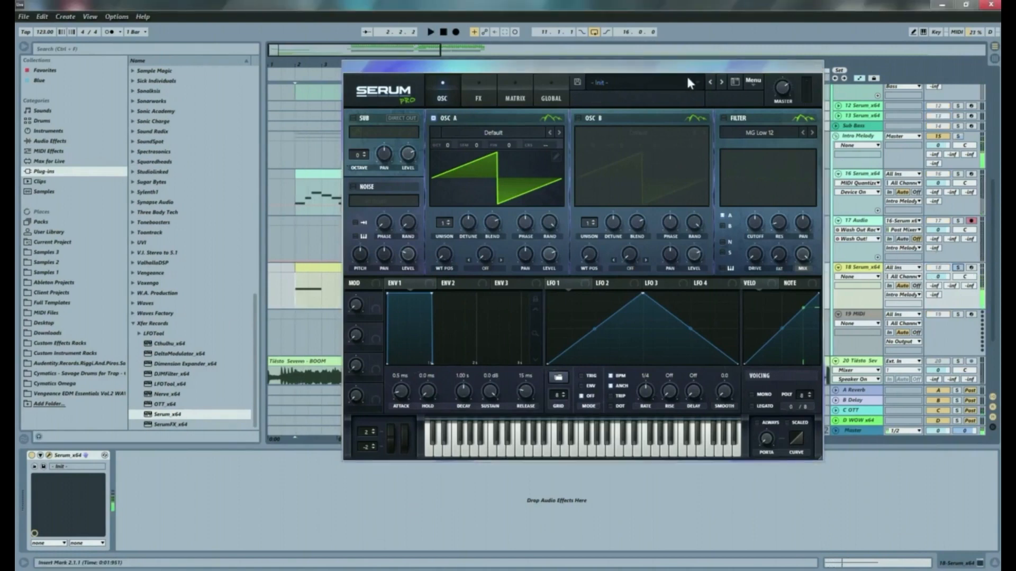
Step: Filter Serum's preset browser by the Pad category and load the PAD - Agony preset
left_click(734, 82)
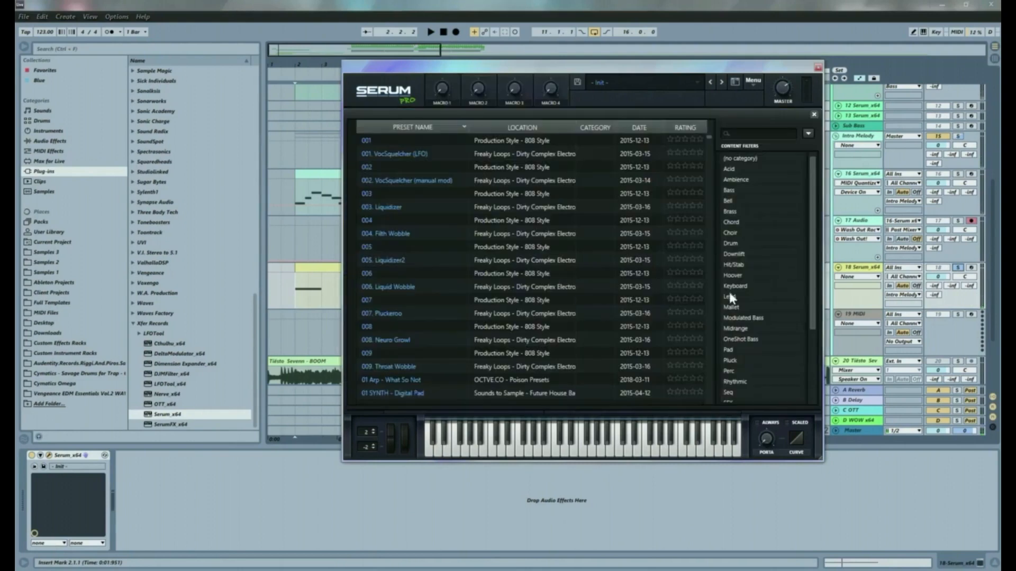
left_click(741, 134)
left_click(732, 350)
left_click(384, 299)
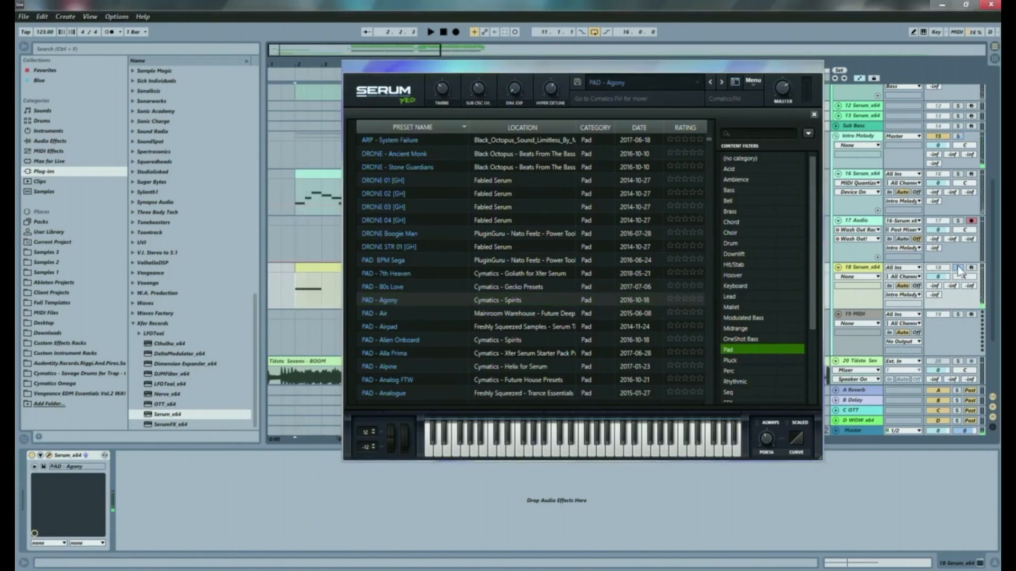
Step: Lower the 18 Serum_x64 track volume to -7.0 and audition the PAD - Alien Onboard and PAD - Alla Prima presets
left_click_drag(943, 278, 944, 290)
left_click(390, 340)
key("space")
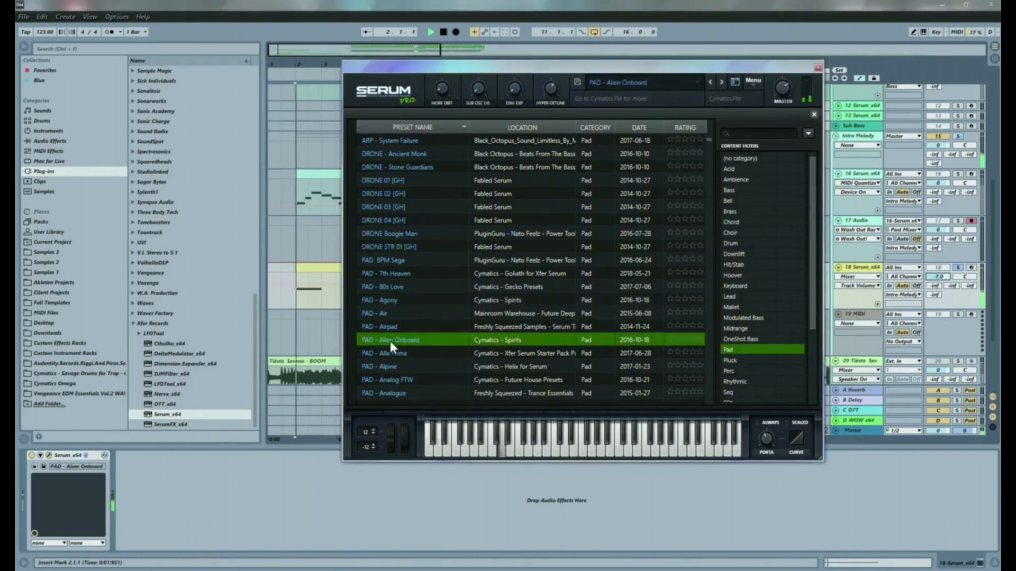
key("space")
left_click(447, 353)
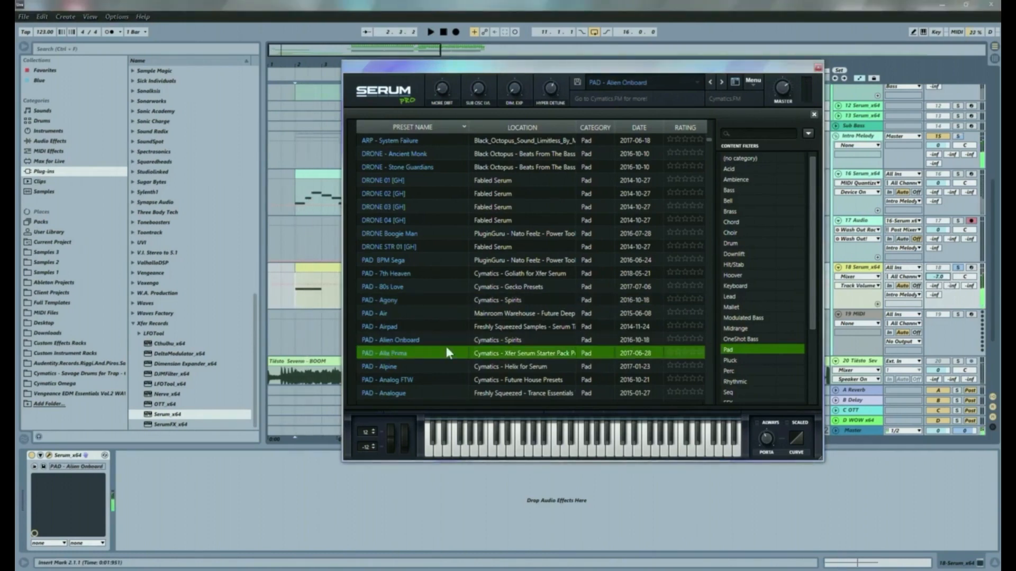
key("space")
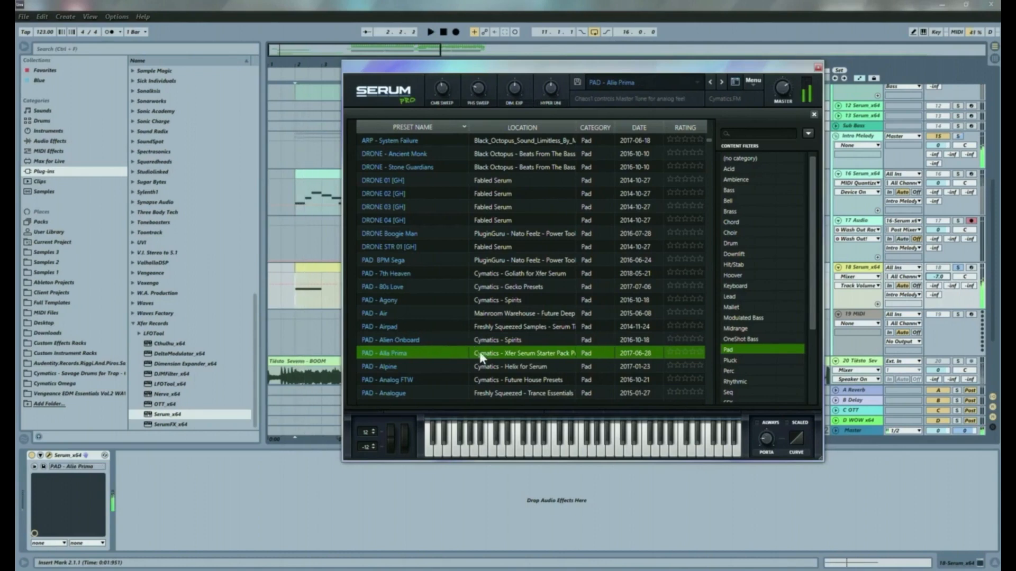
Step: Load the PAD - Beyond preset in Serum and open the notes of the D2 clip on 18 Serum_x64
scroll(439, 320, "down", 5)
left_click(397, 319)
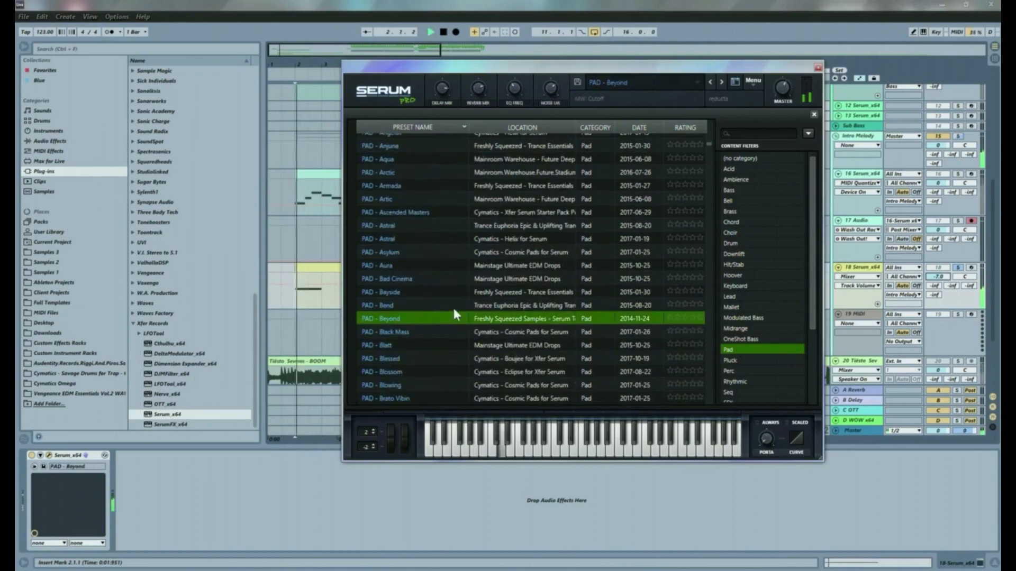
left_click(316, 276)
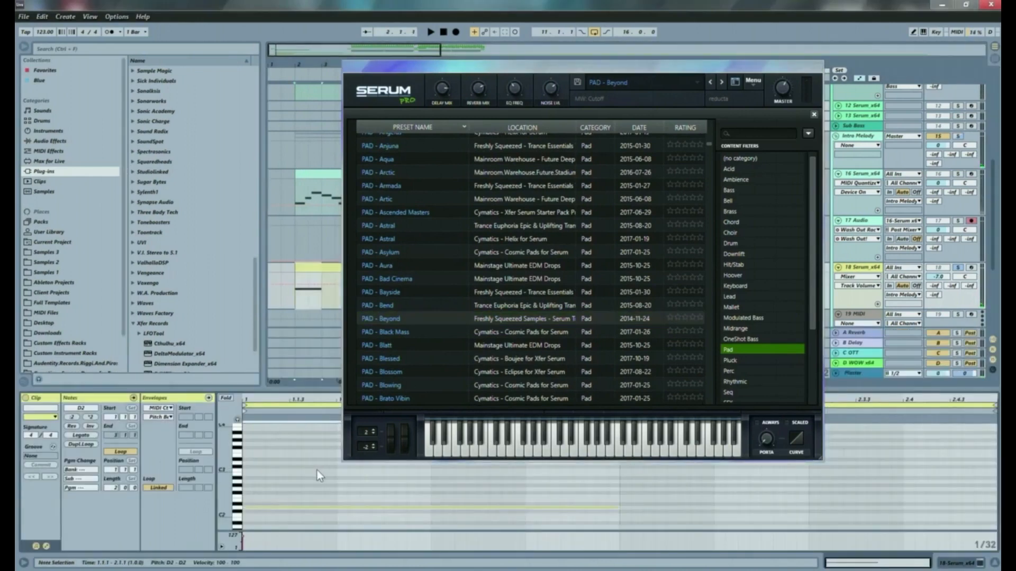
Step: Transpose the pad note down one octave to D1 and audition the pad on its own
key("shift+Down")
key("space")
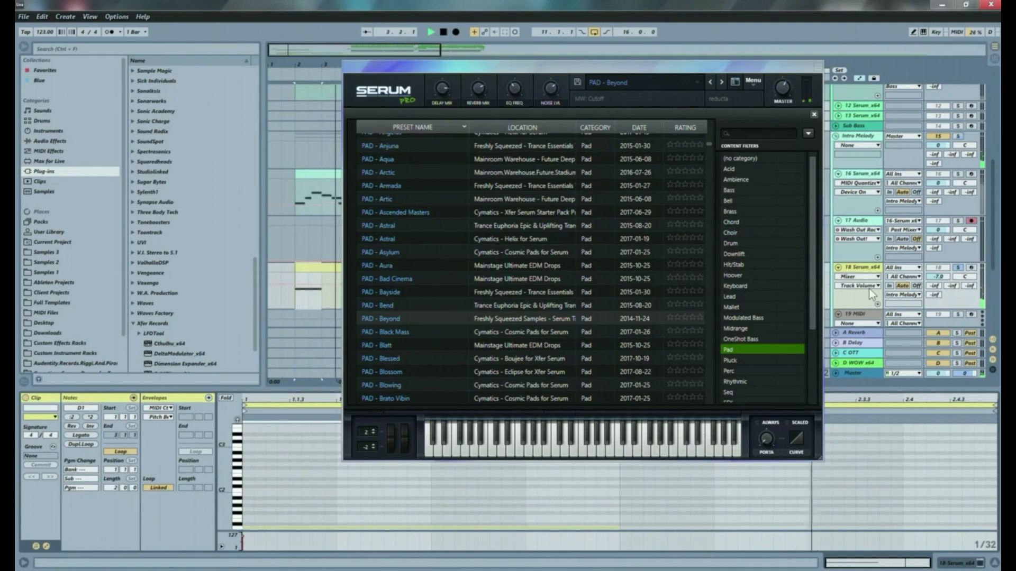
key("space")
key("space")
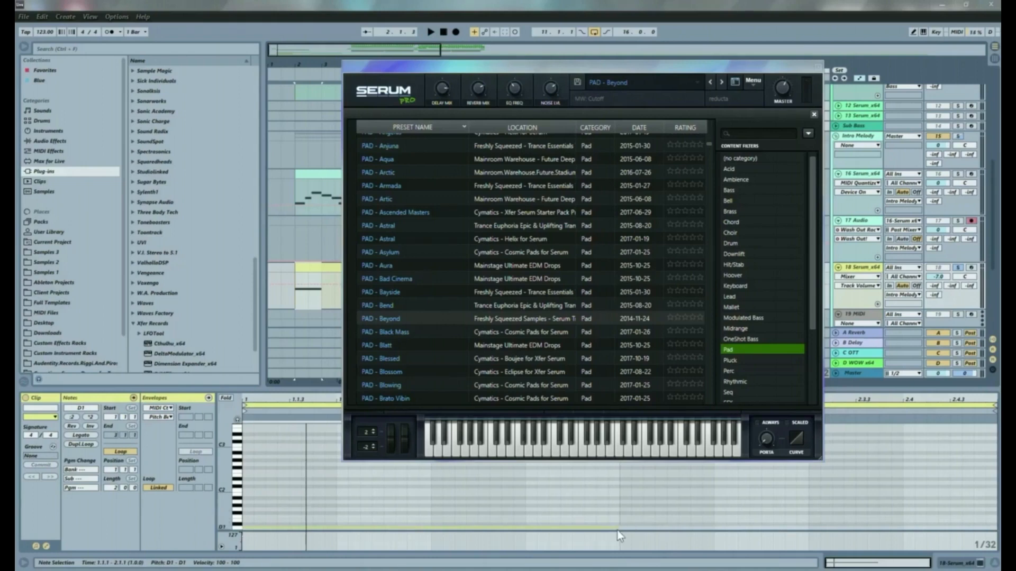
Step: Lengthen the D1 note to fill the two-bar pad clip, and close the synth window
left_click_drag(617, 530, 988, 523)
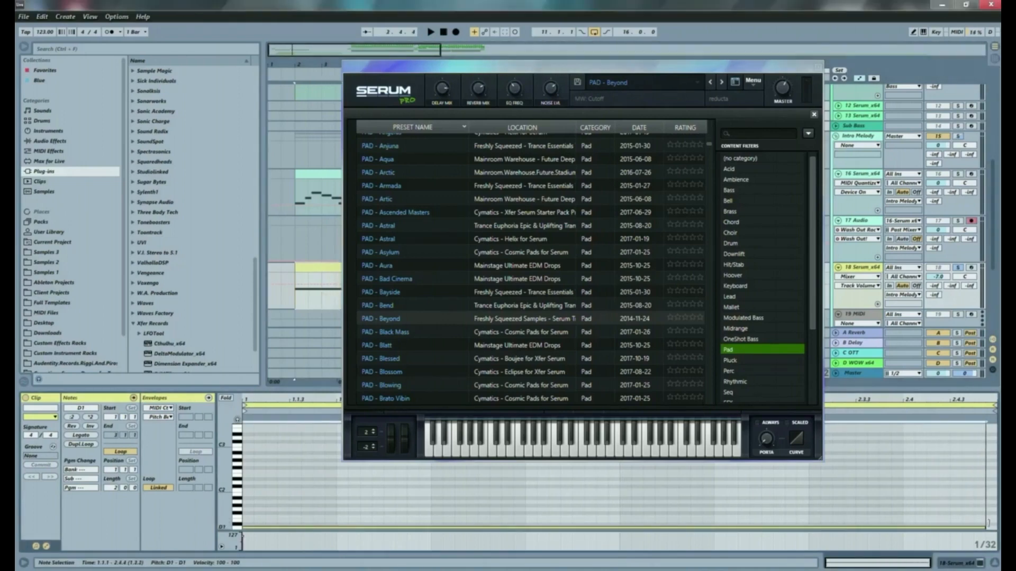
left_click(965, 480)
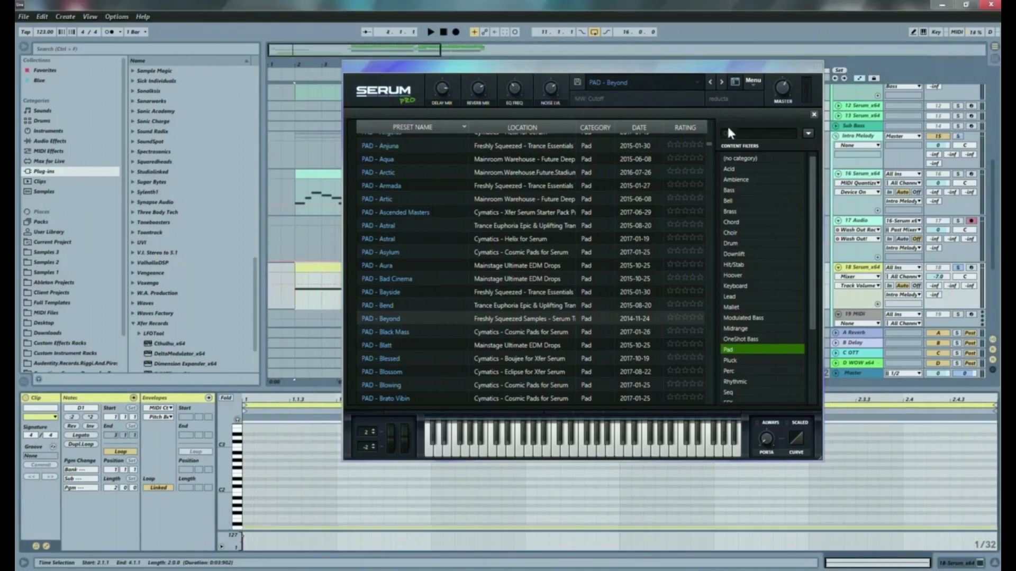
left_click(818, 67)
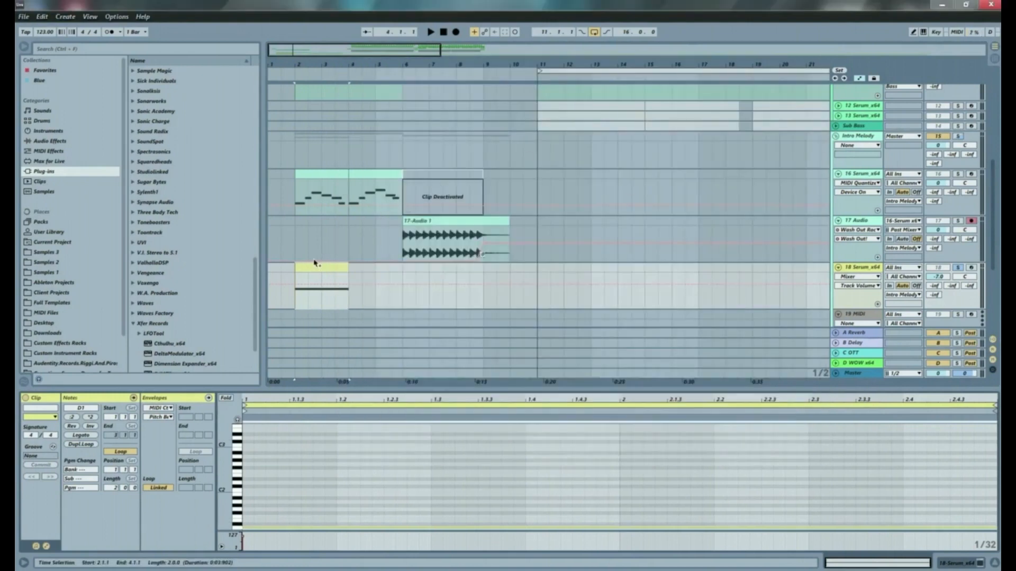
Step: Audition the soloed pad and raise its send to the OTT return to about -33 dB
key("space")
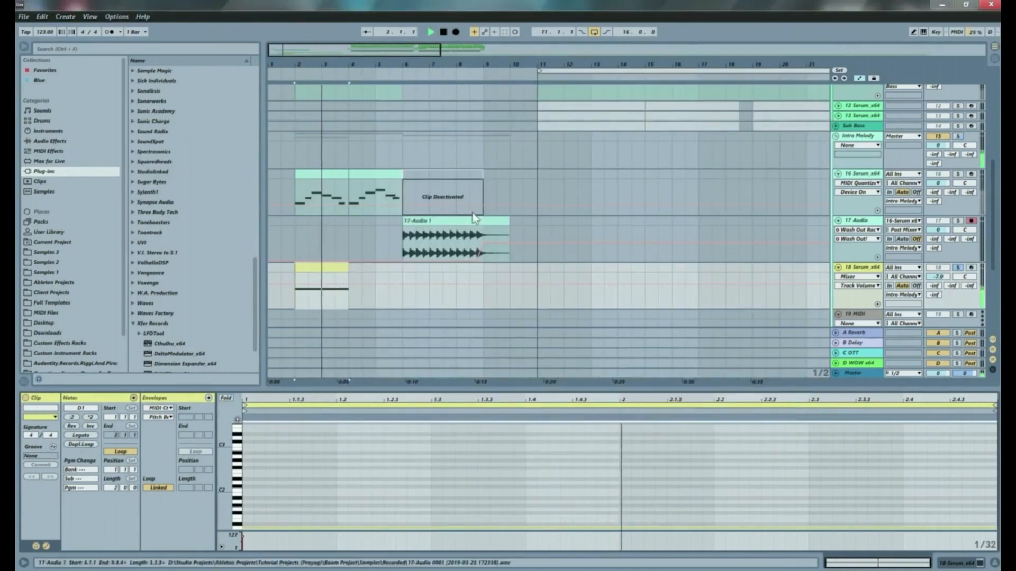
key("space")
left_click(970, 286)
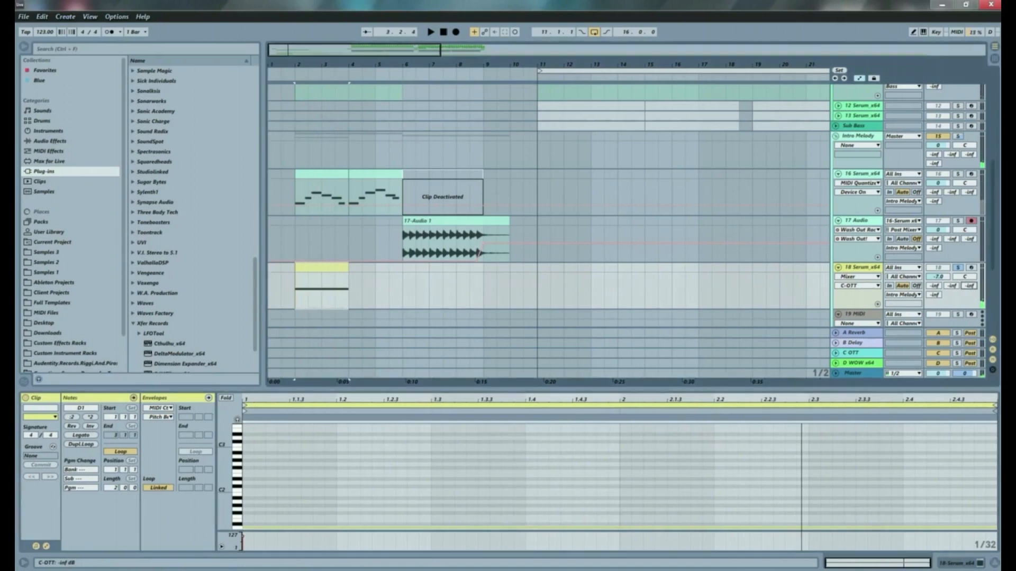
key("space")
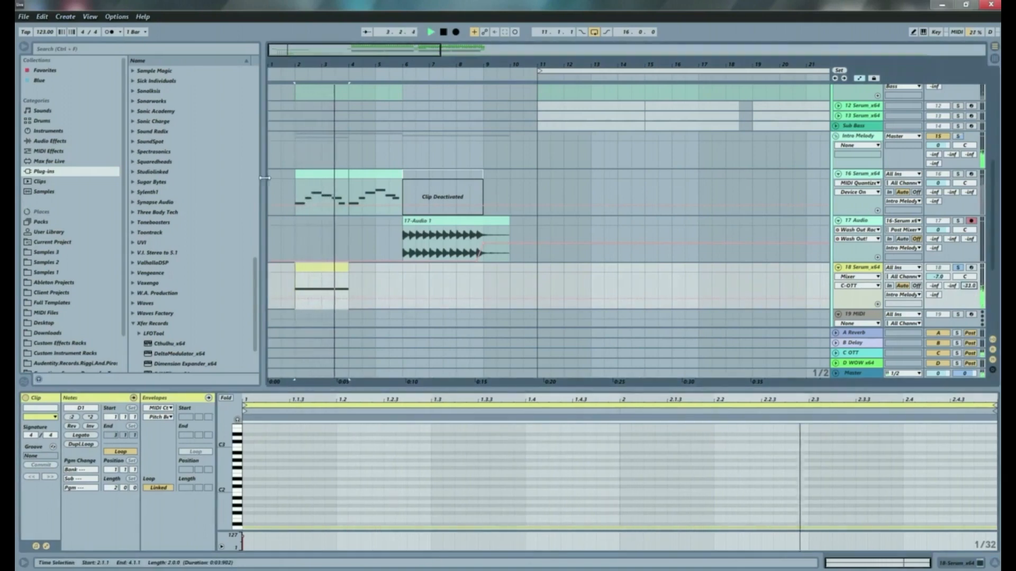
key("space")
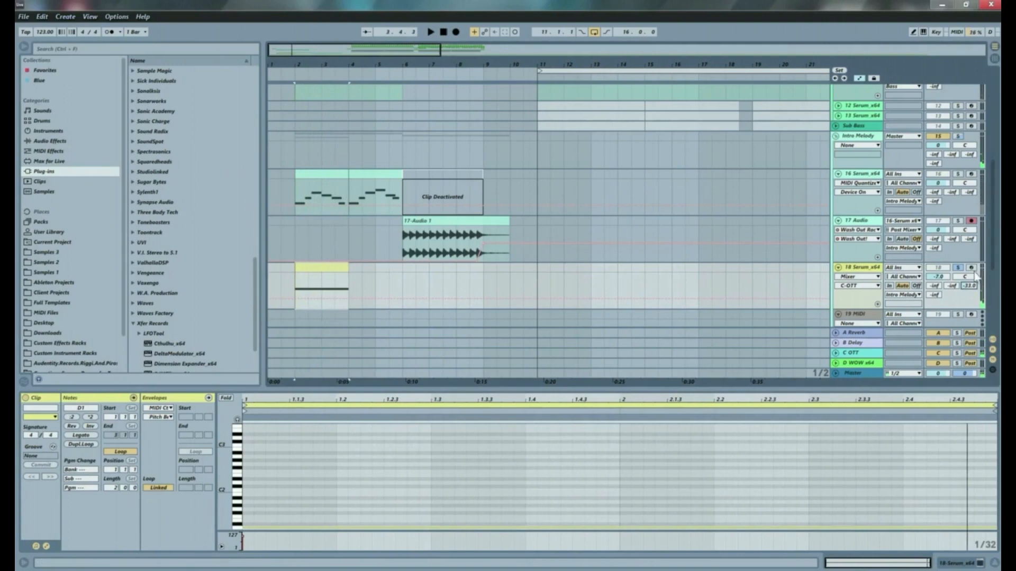
Step: Play the pad with the full mix and raise the pad track's volume to -3.6 dB
left_click(286, 199)
key("space")
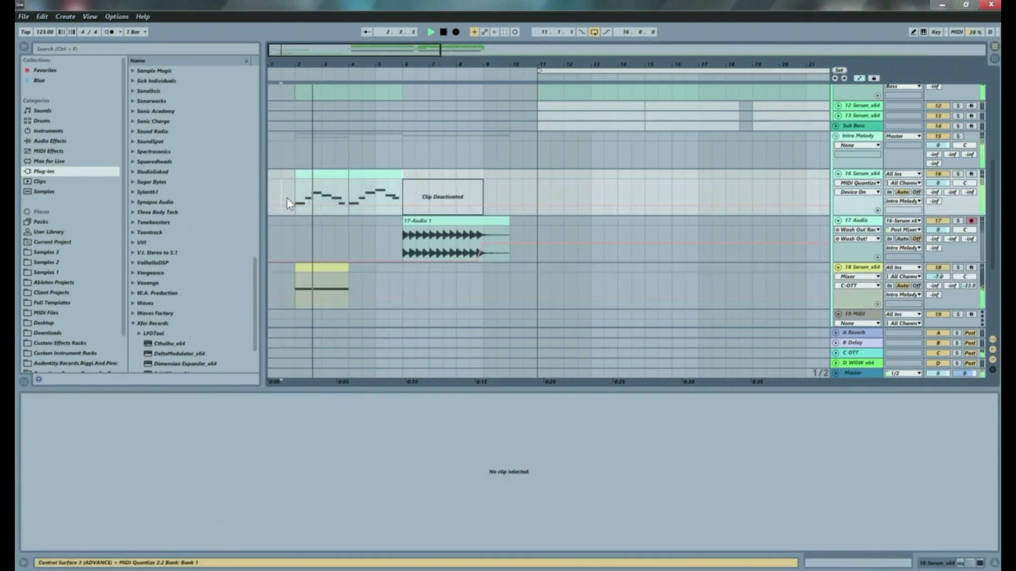
left_click_drag(937, 276, 936, 277)
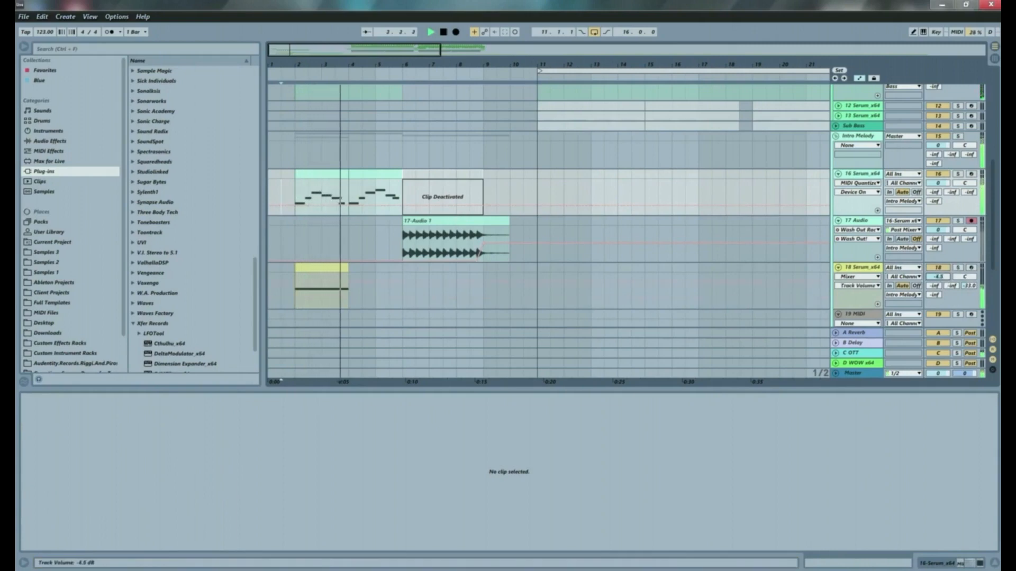
key("space")
Step: Duplicate the pad clip to cover bars 4 to 6, and play the intro from before bar 2
left_click(336, 268)
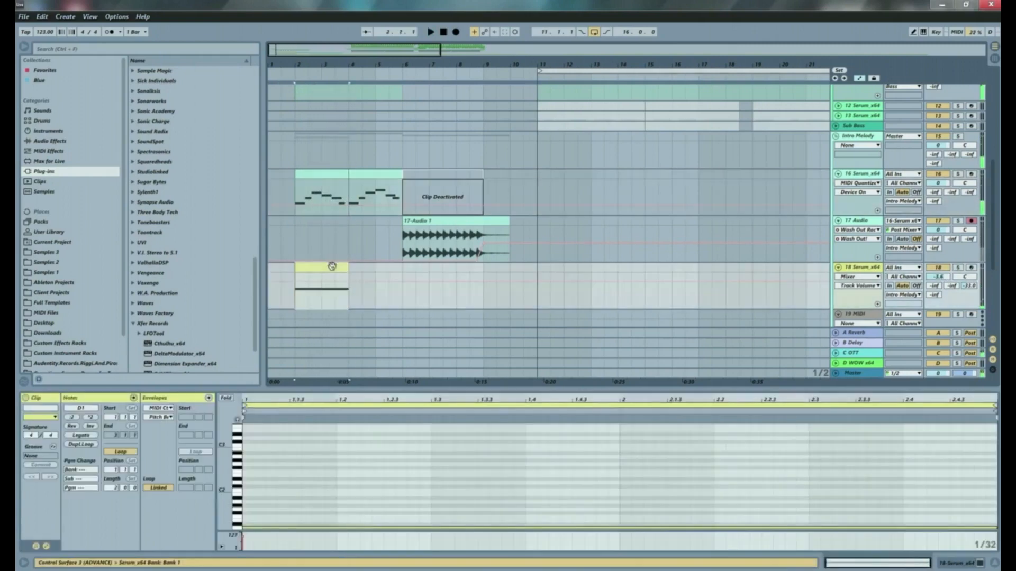
key("ctrl+d")
left_click(290, 196)
left_click(279, 196)
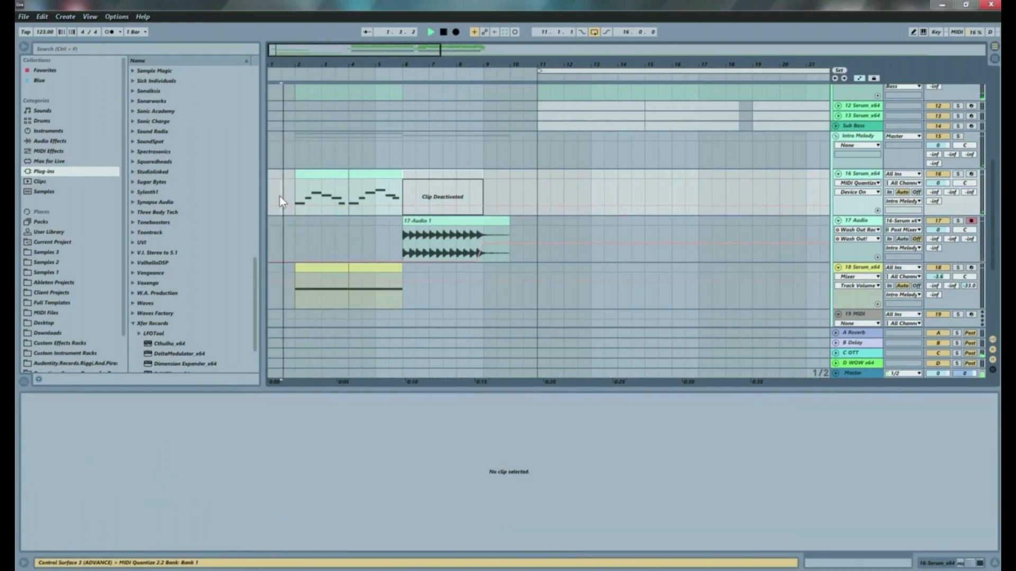
key("space")
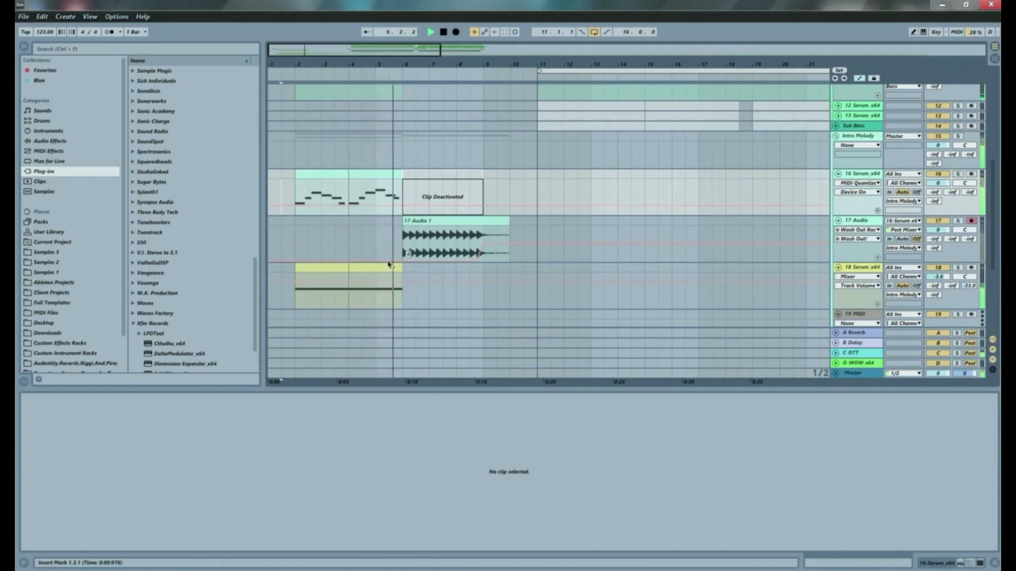
Step: Duplicate the pad clip again at bar 6, extend the copy to bar 9, and replay from bar 2
left_click(366, 266)
key("ctrl+d")
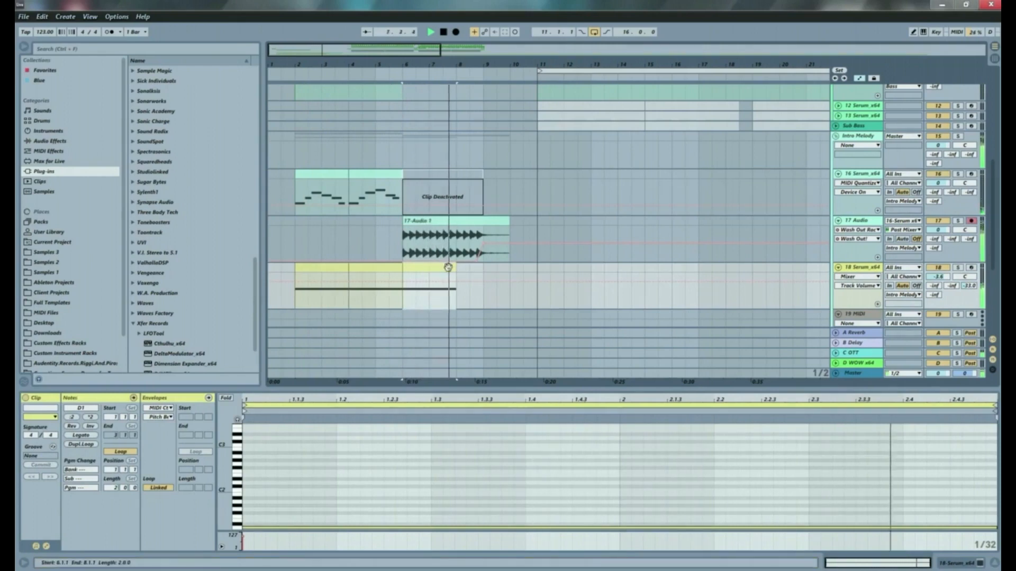
left_click_drag(461, 268, 488, 269)
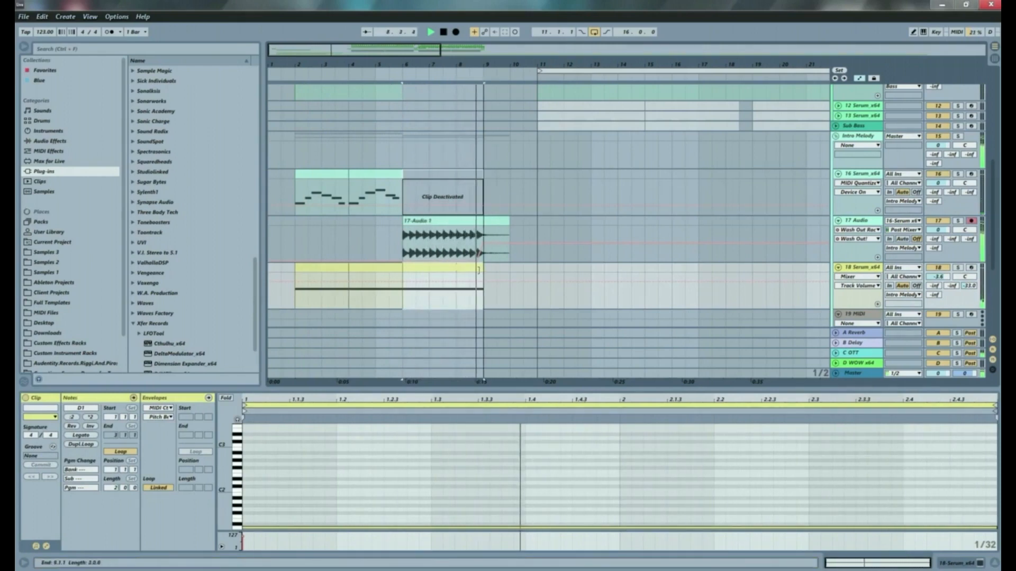
left_click(296, 236)
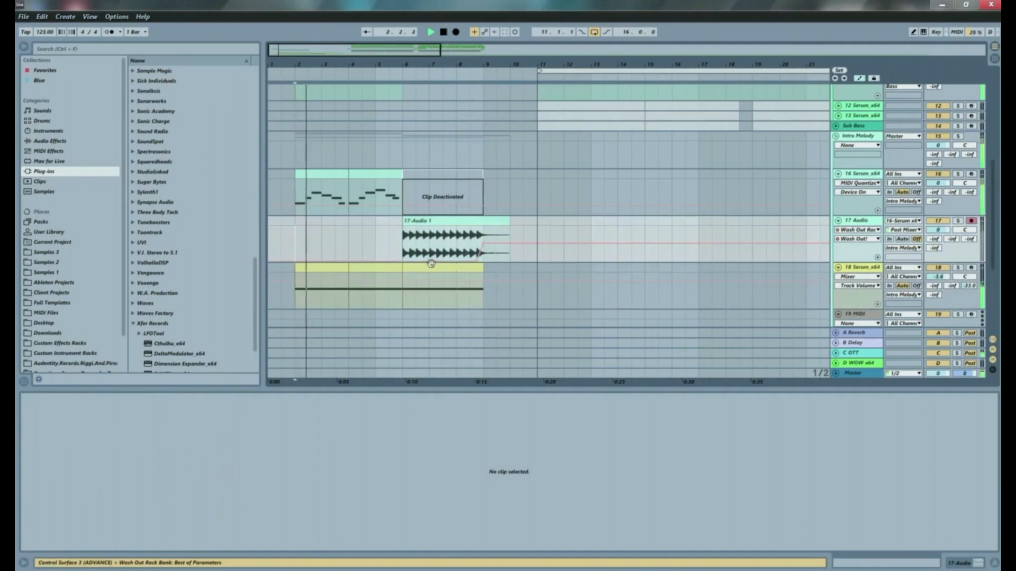
Step: Consolidate the pad clip spanning bars 6 to 9 and stretch its first D1 note across the whole clip
left_click(419, 269)
key("ctrl+j")
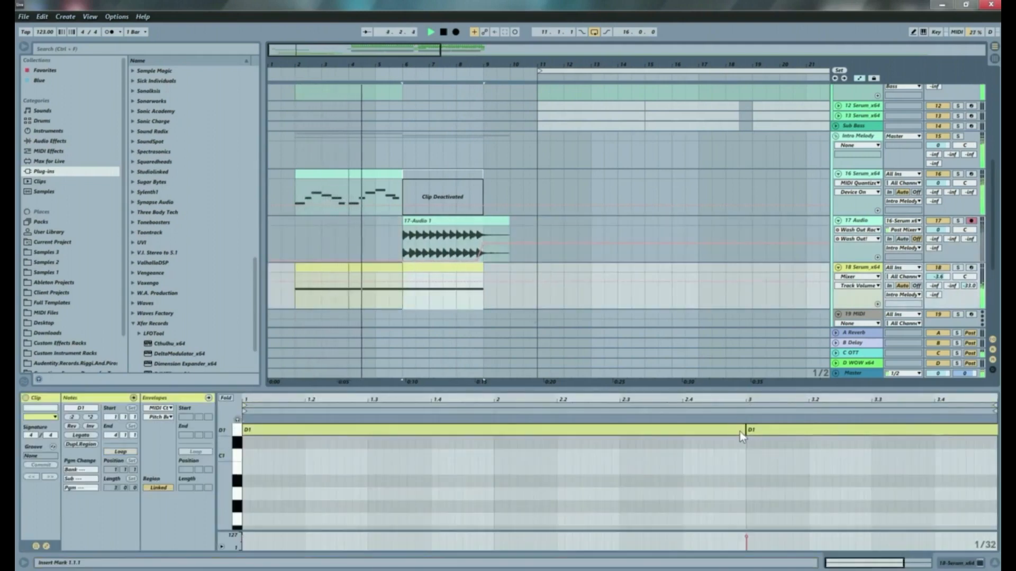
left_click_drag(745, 430, 995, 429)
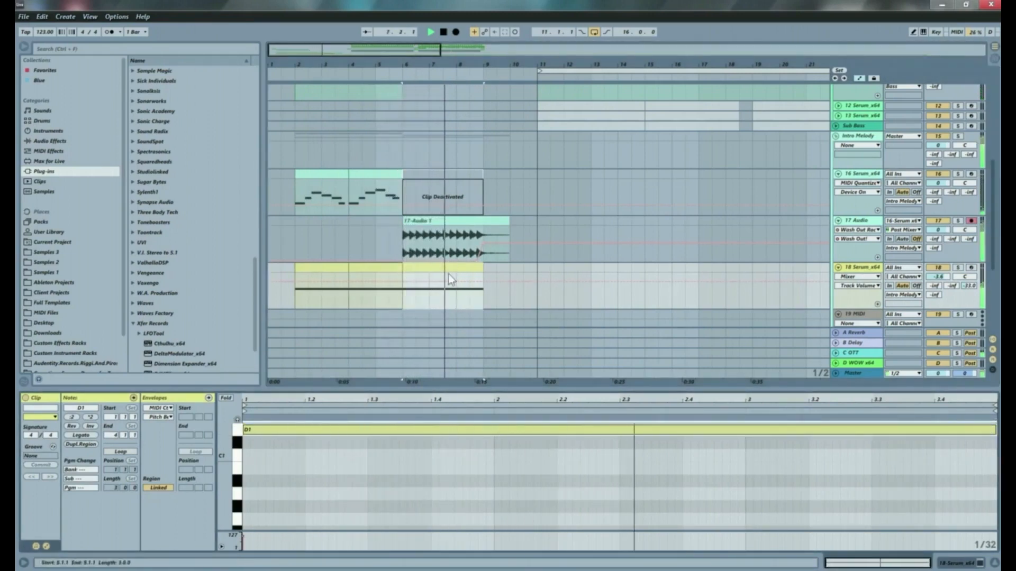
Step: Delete the pad clip spanning bars 6 to 9 and play the intro from bar 2
key("Delete")
key("space")
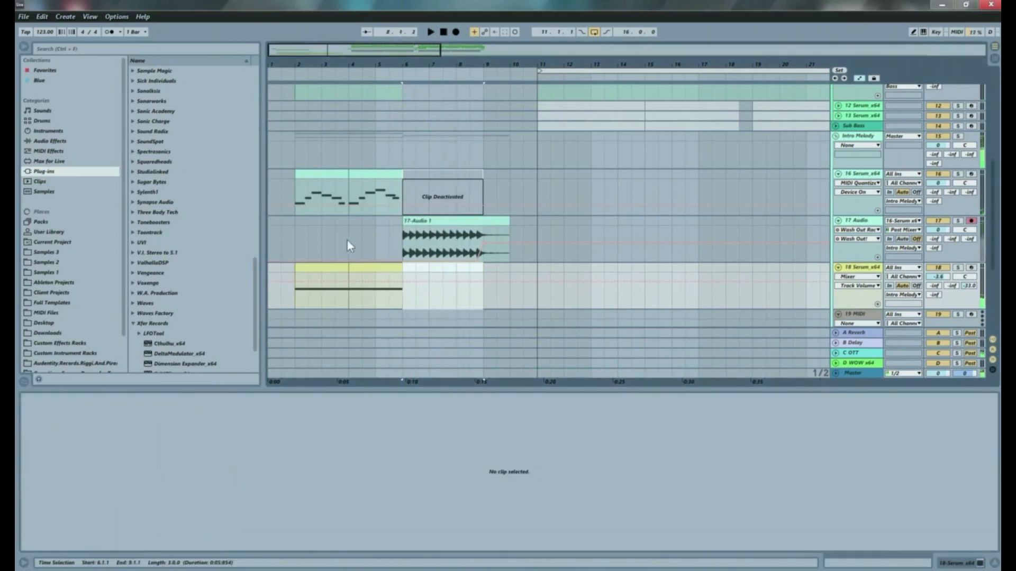
left_click(297, 235)
key("space")
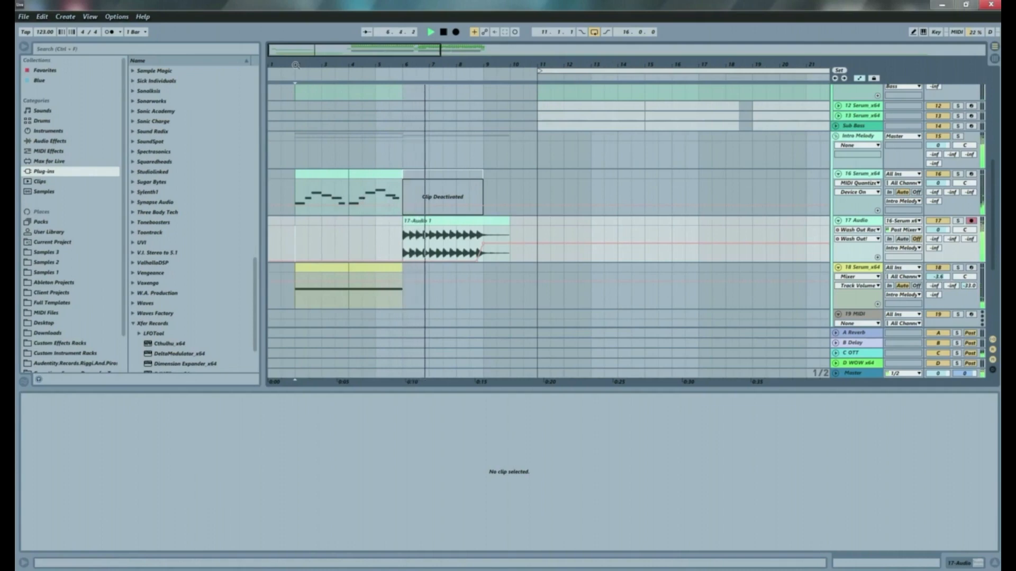
left_click_drag(296, 65, 296, 66)
key("space")
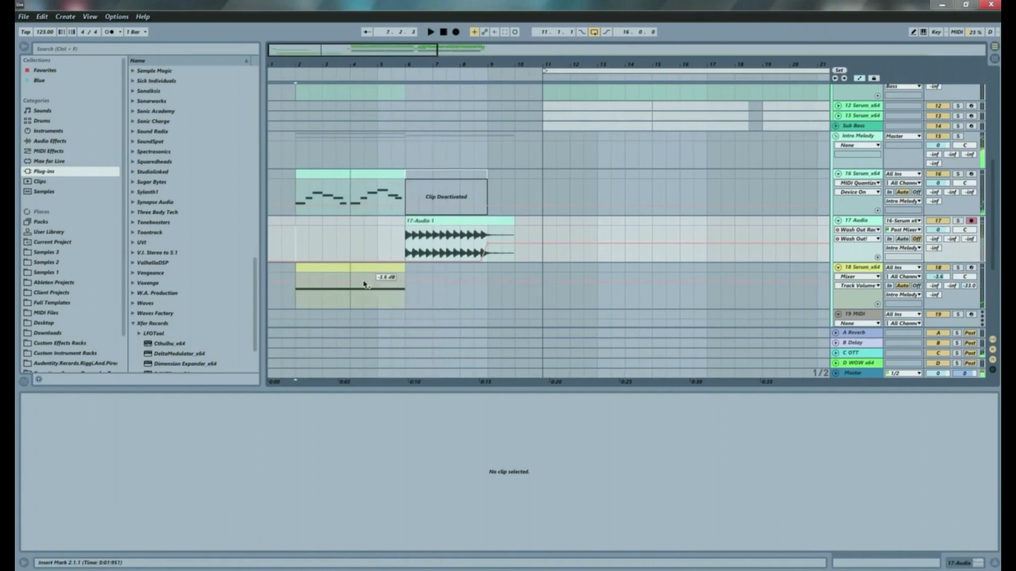
Step: Add Wash Out Rack from the Custom Effects Racks folder after Serum on the pad track
left_click(302, 304)
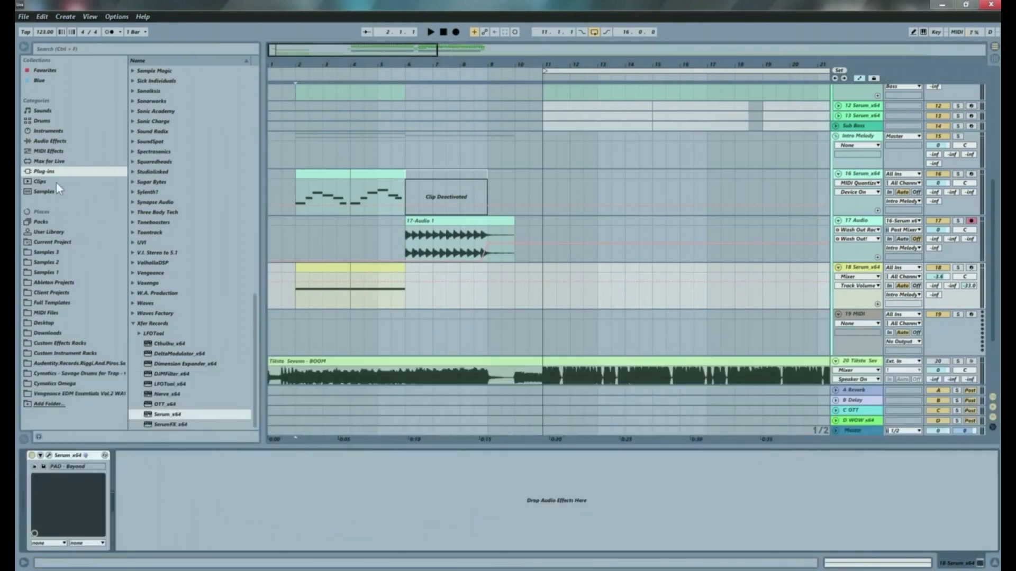
left_click(55, 344)
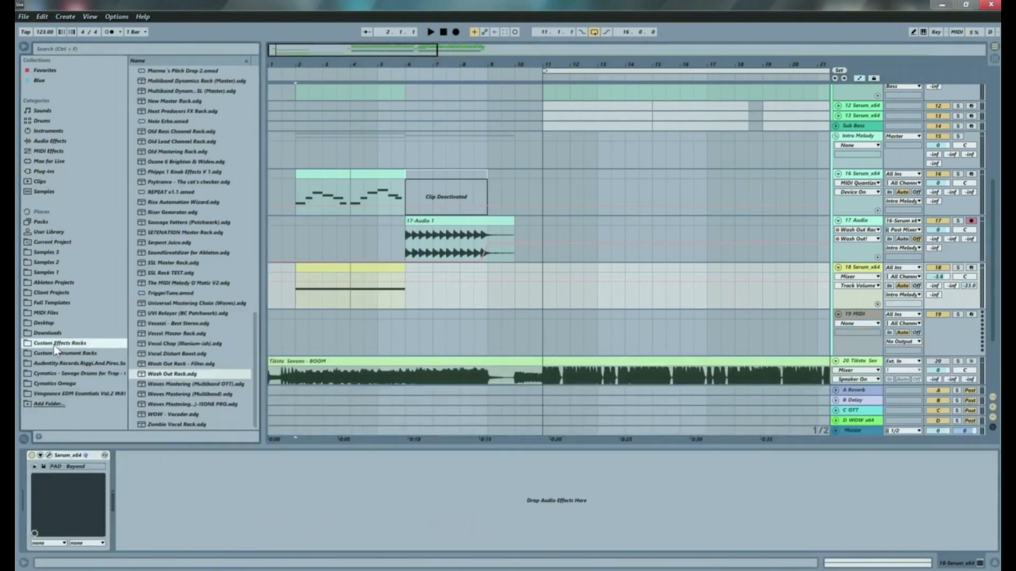
left_click_drag(165, 374, 194, 506)
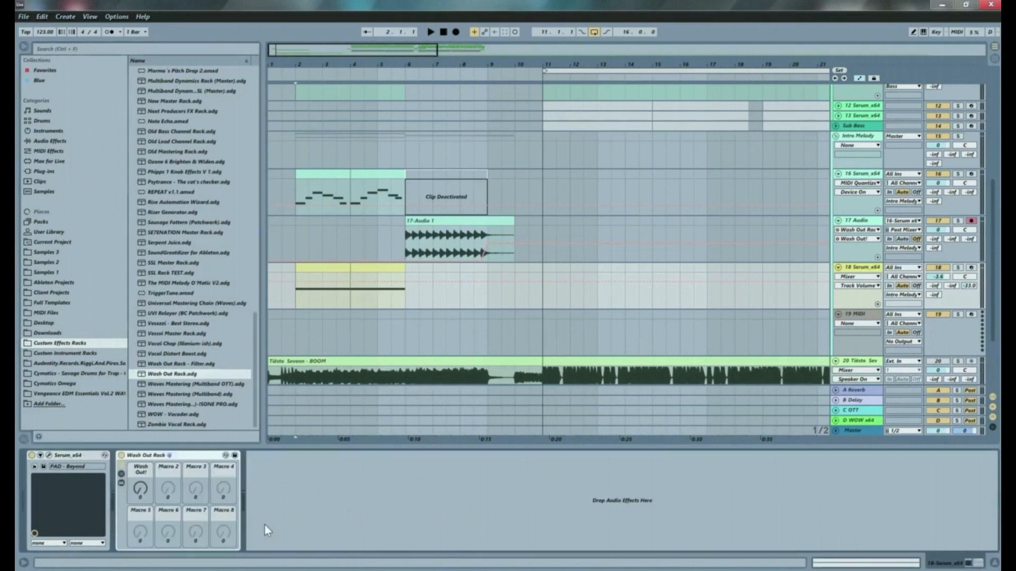
Step: Automate the pad's Wash Out macro to rise from 11 at bar 4 to 112 at bar 6, auditioning the sweep
left_click_drag(140, 489, 140, 497)
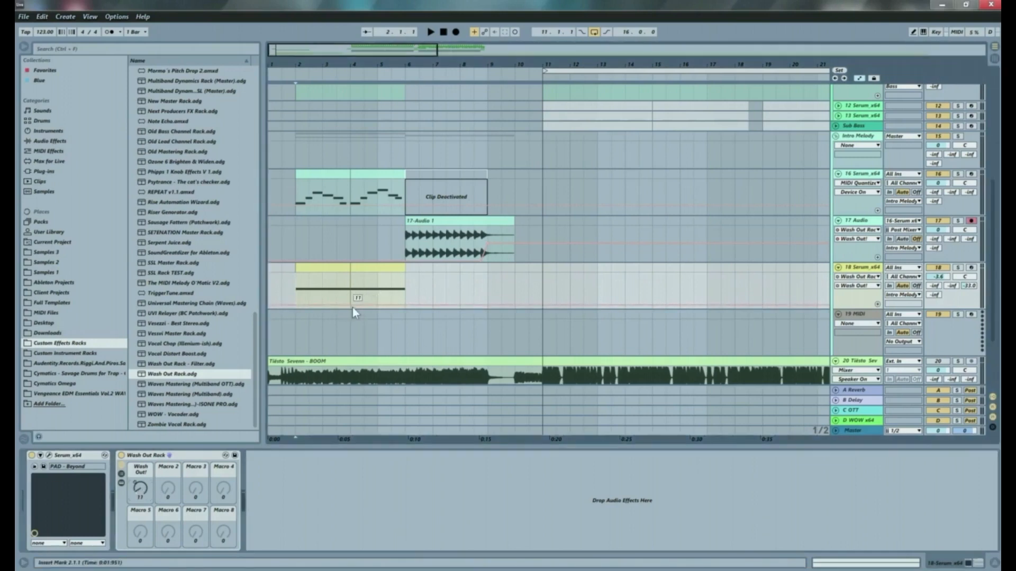
left_click_drag(407, 306, 407, 288)
key("space")
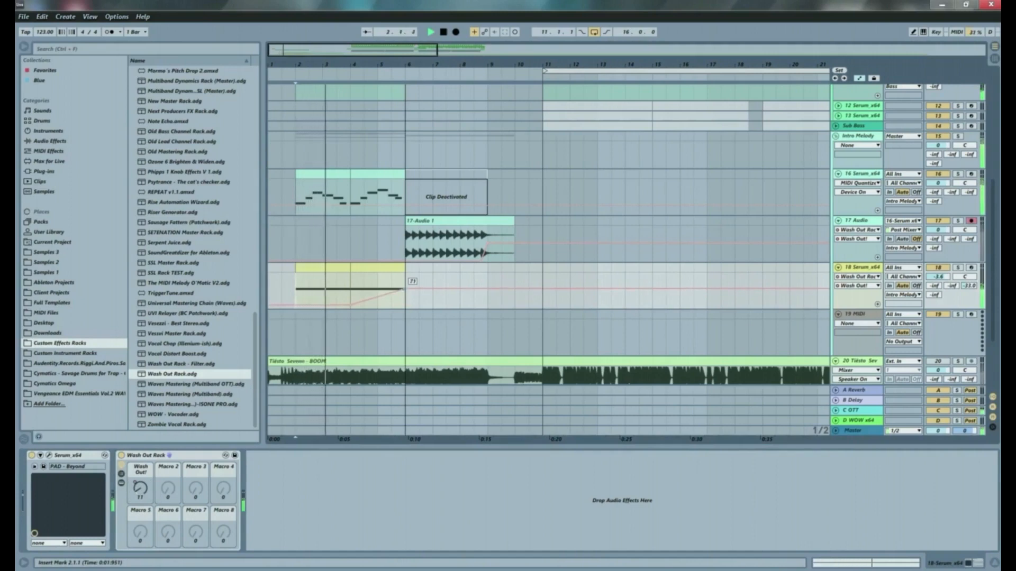
left_click_drag(406, 289, 407, 278)
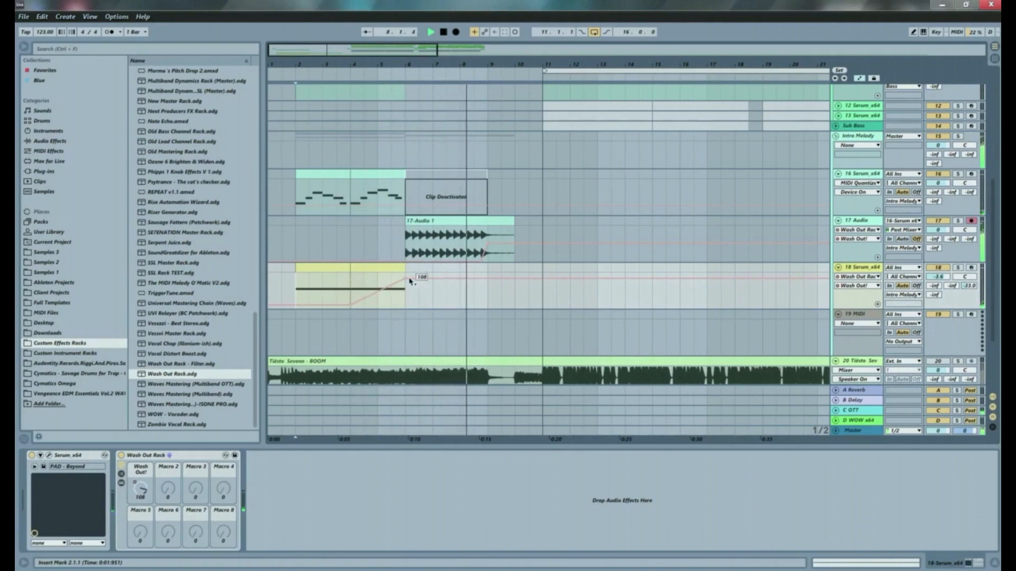
left_click_drag(404, 279, 405, 278)
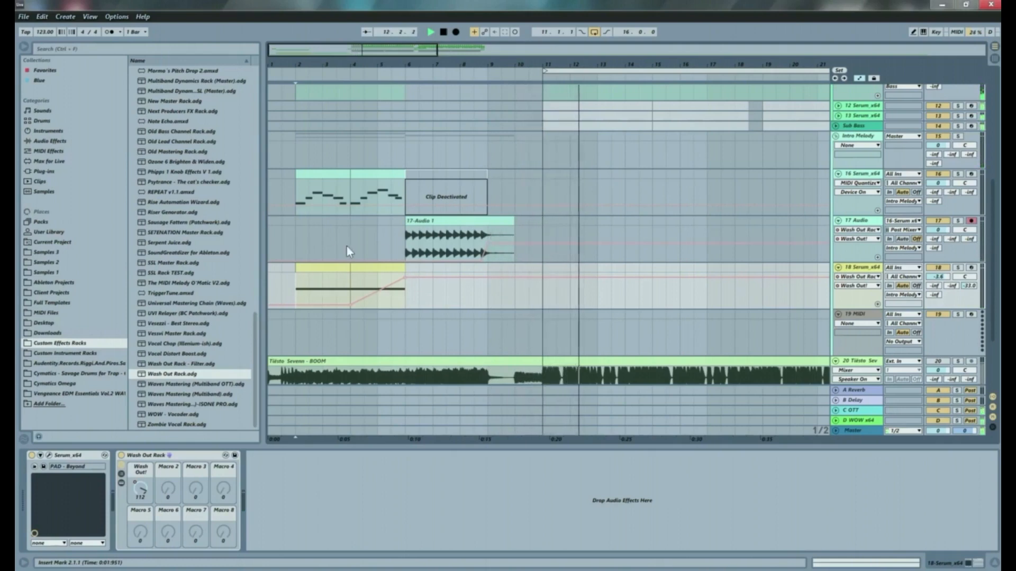
Step: Play the intro from before bar 2 and compare it with the soloed BOOM reference track
left_click(280, 251)
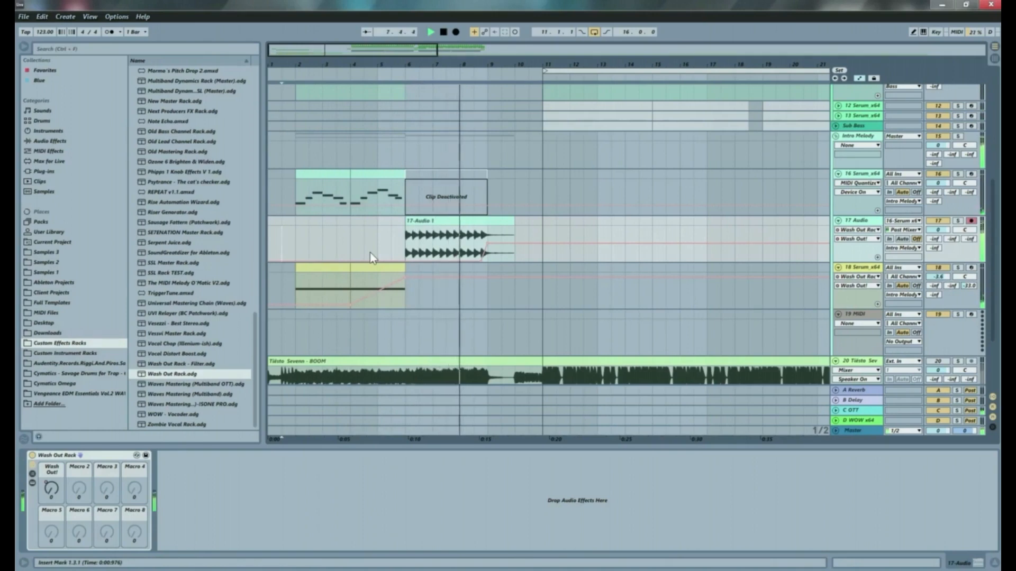
key("space")
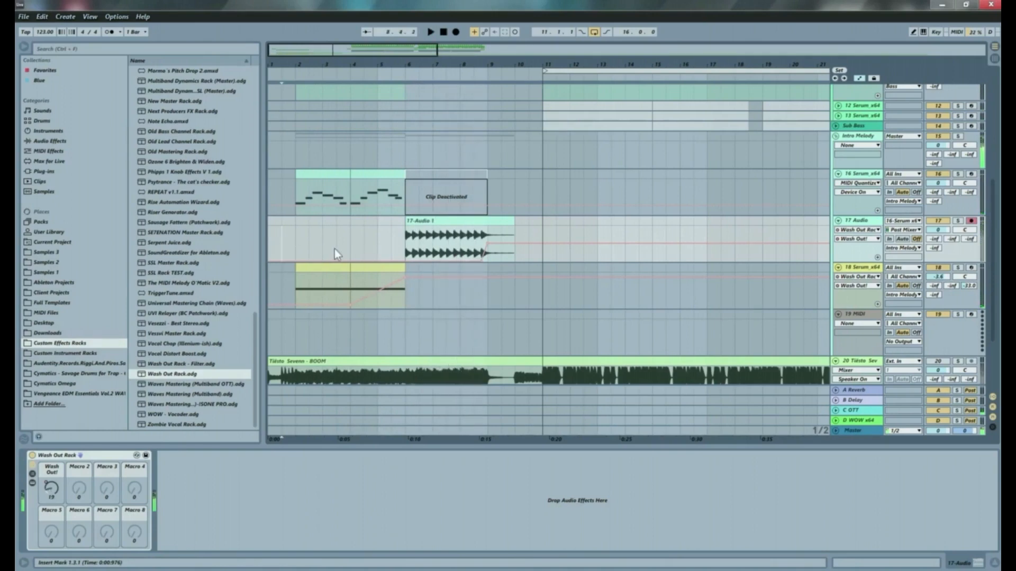
scroll(335, 249, "down", 3)
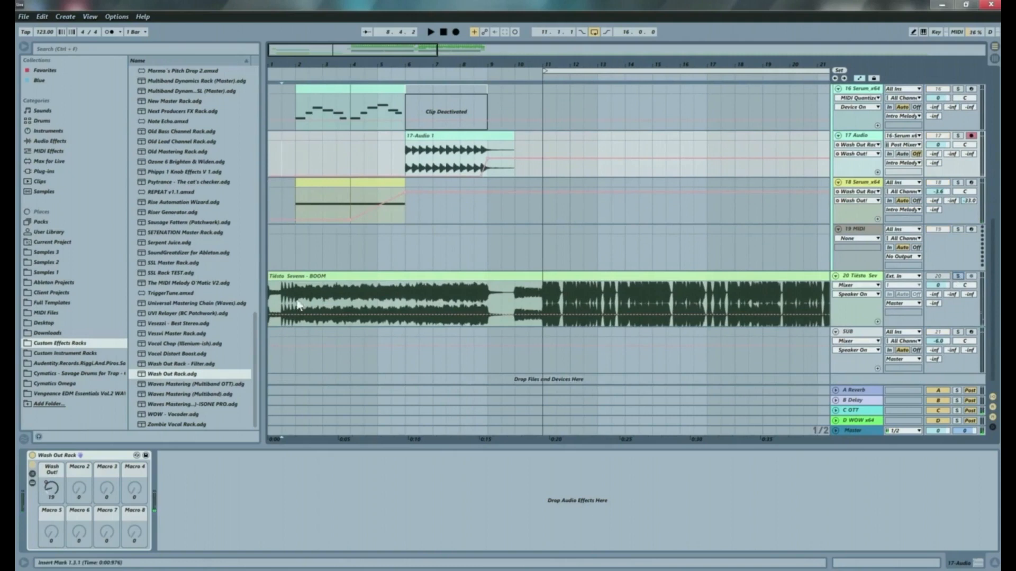
scroll(405, 212, "up", 3)
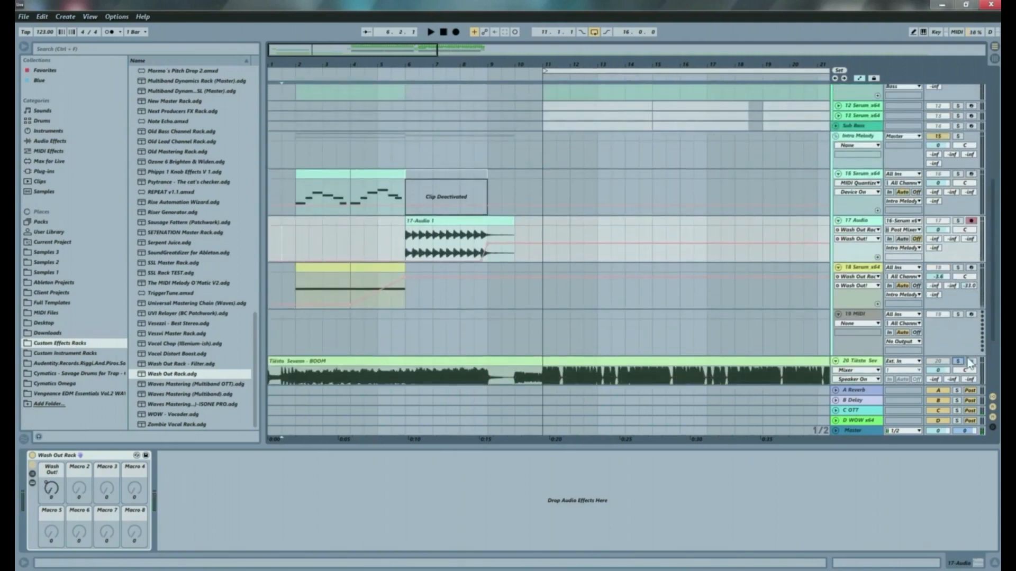
key("space")
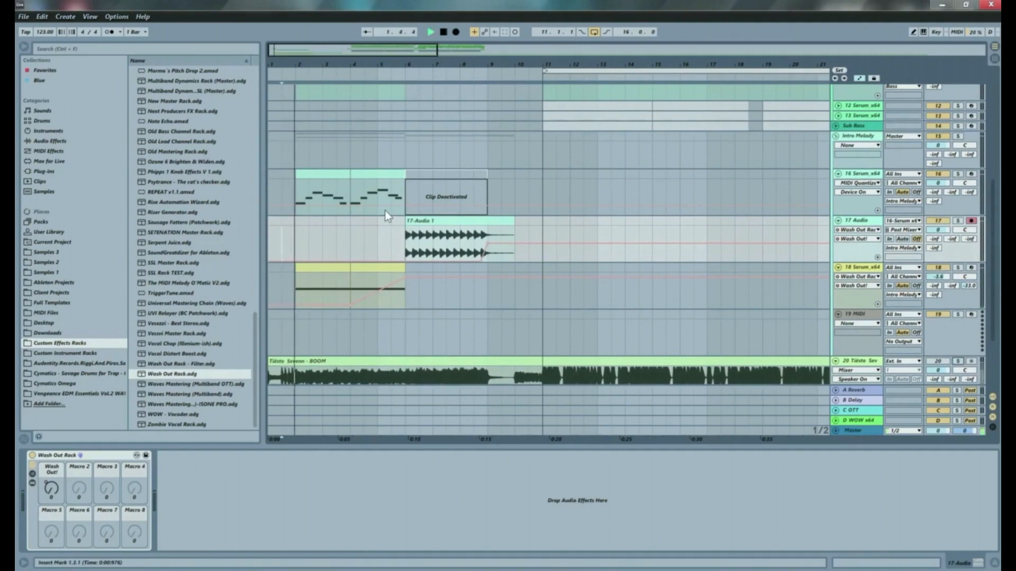
left_click(286, 192)
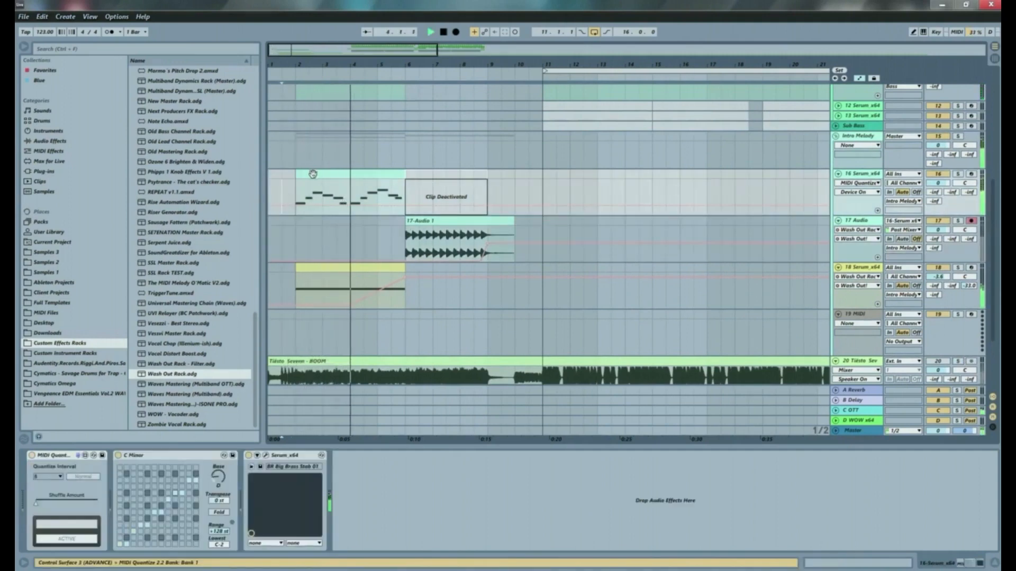
Step: Stop playback and duplicate the 16 Serum intro melody track
key("space")
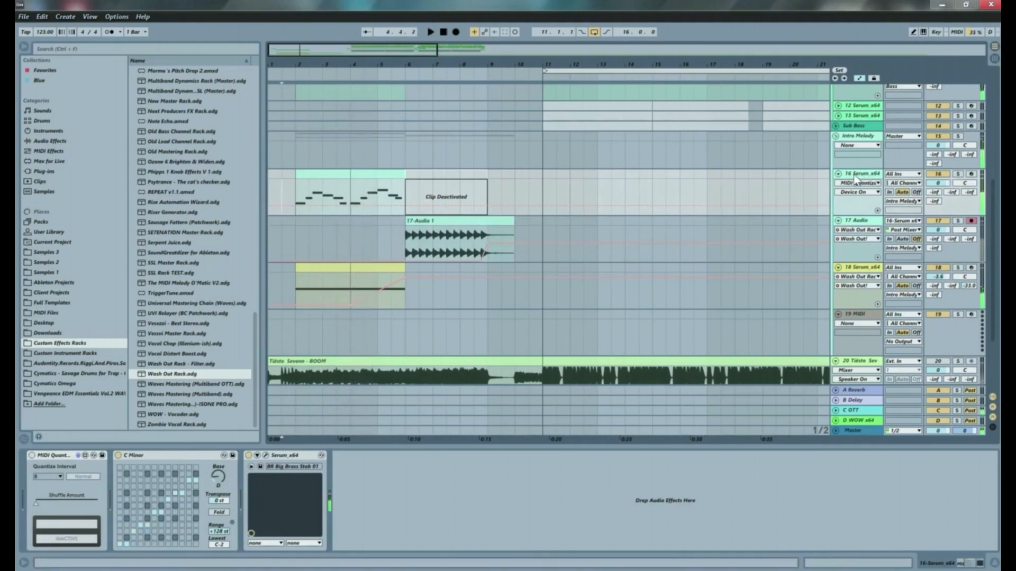
right_click(856, 178)
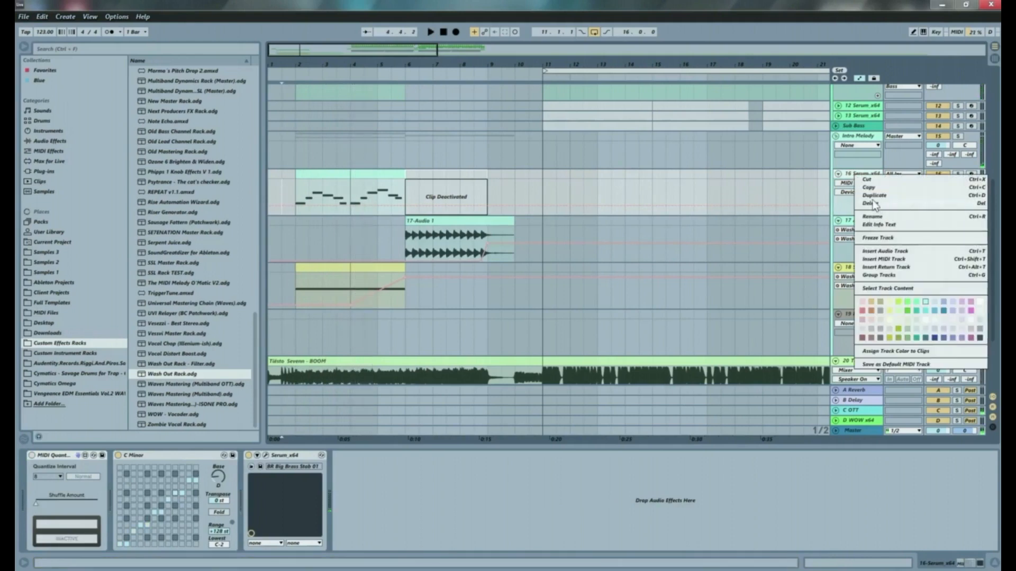
left_click(865, 197)
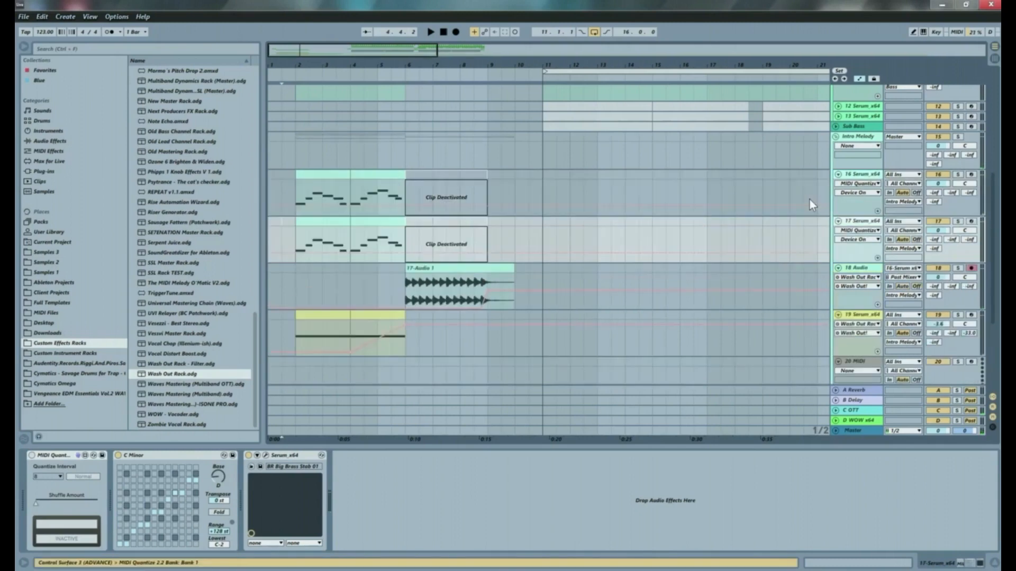
Step: Play the doubled melody briefly and remove the Serum instrument from track 16, keeping its MIDI devices and clips
key("space")
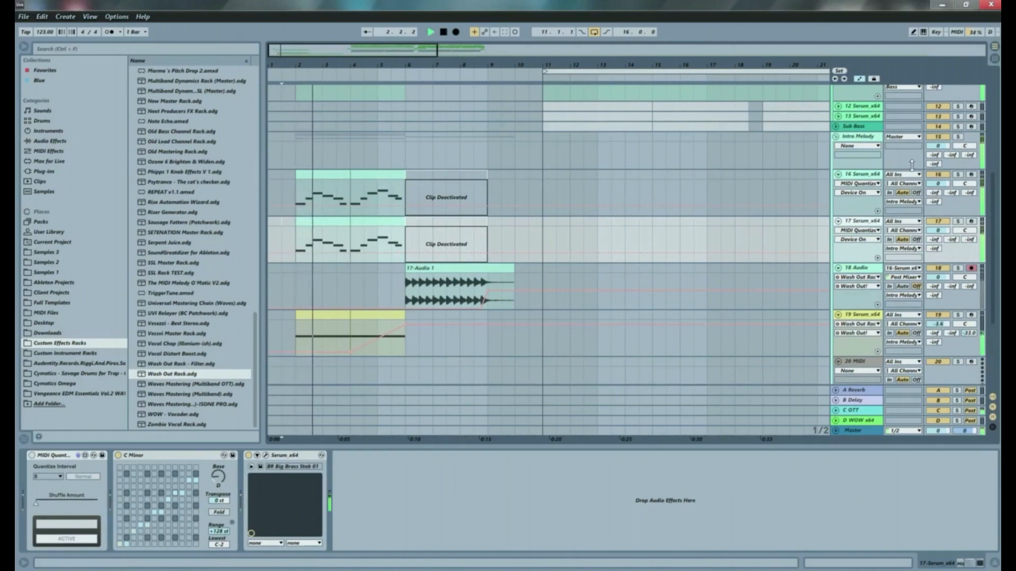
left_click(862, 177)
key("space")
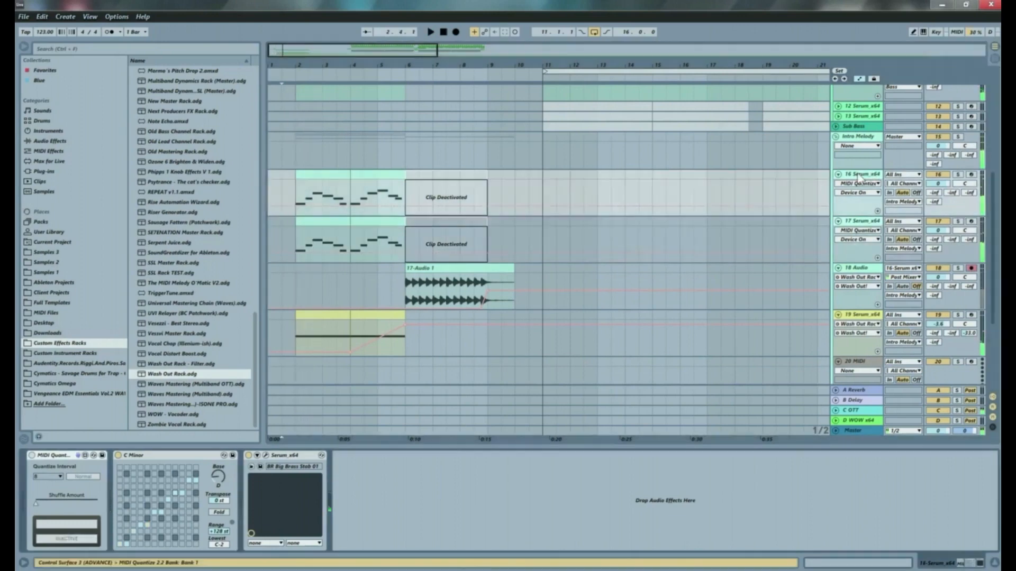
left_click(271, 457)
left_click(267, 456)
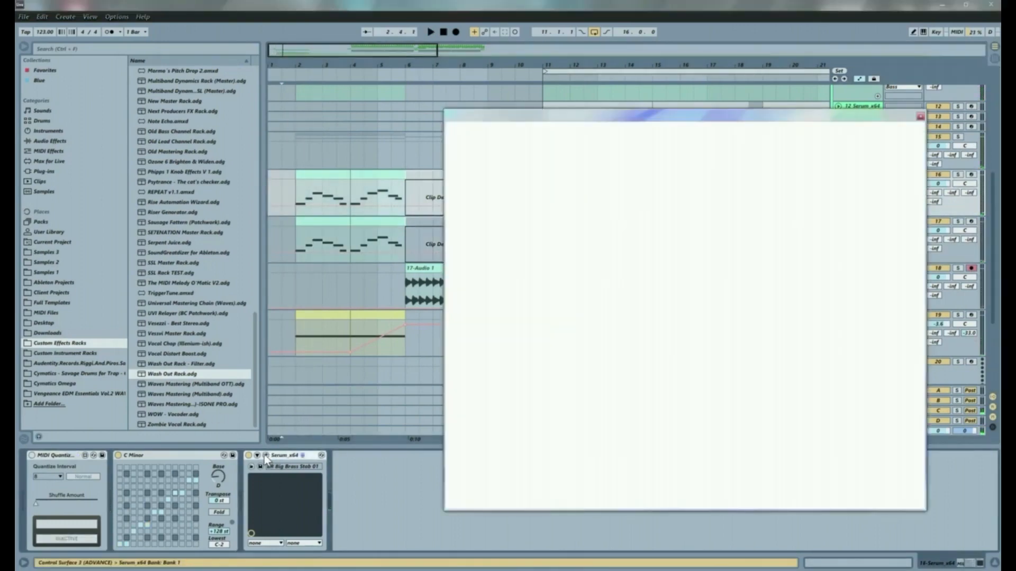
left_click(920, 116)
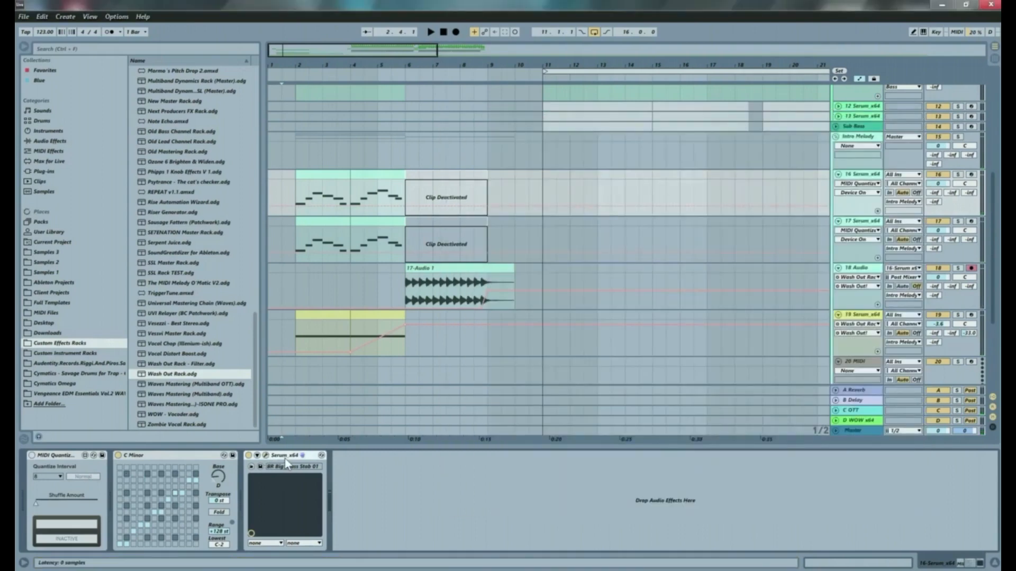
key("Delete")
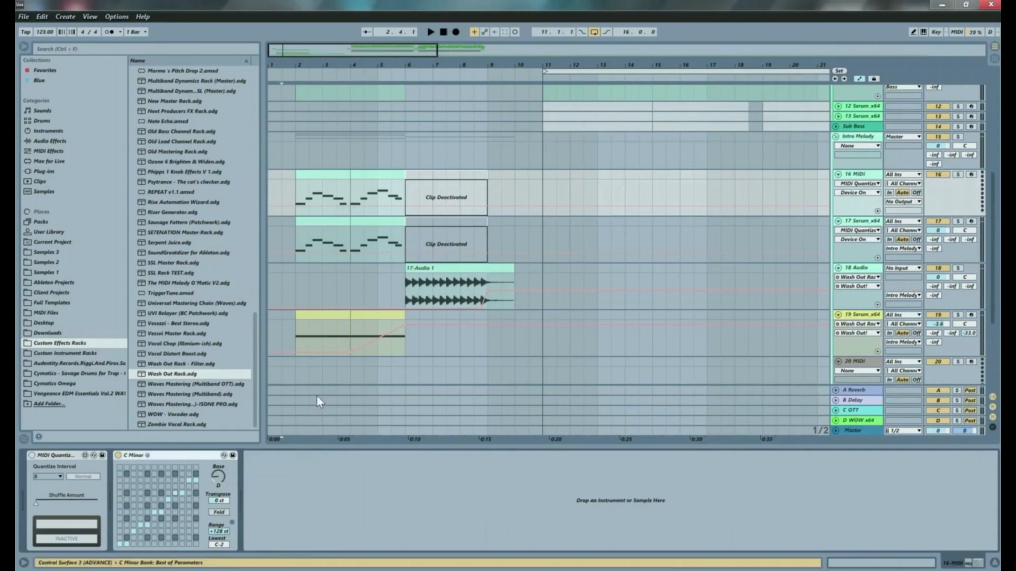
Step: Load the Spire synth from the Reveal Sound plug-ins onto track 16
left_click(44, 172)
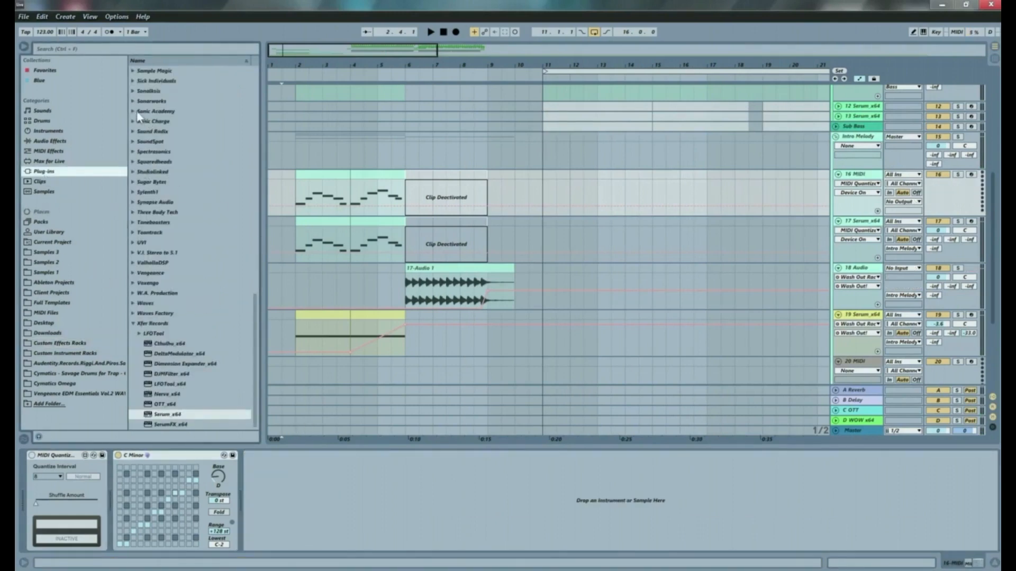
scroll(172, 114, "up", 3)
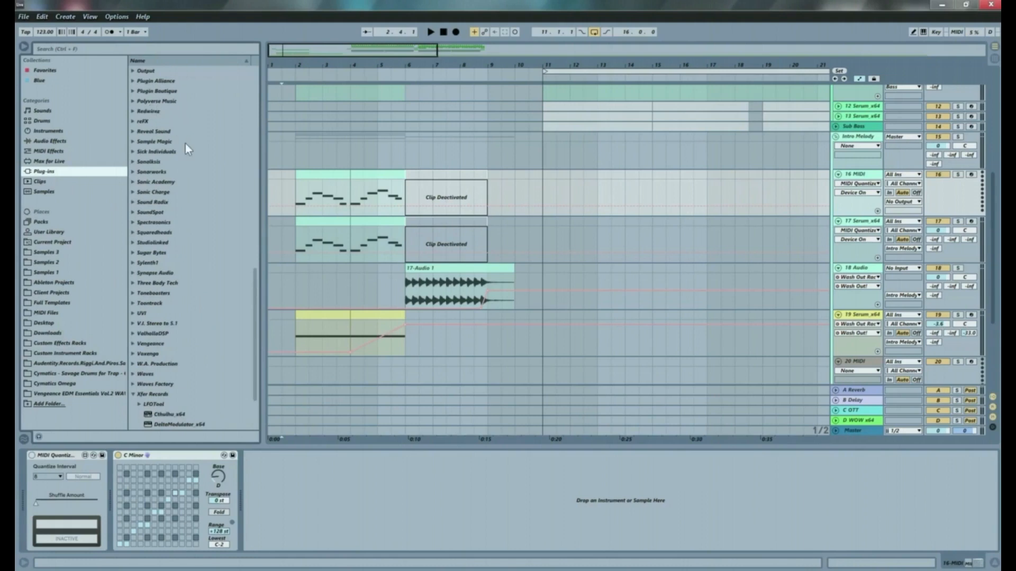
left_click(133, 132)
scroll(134, 139, "up", 1)
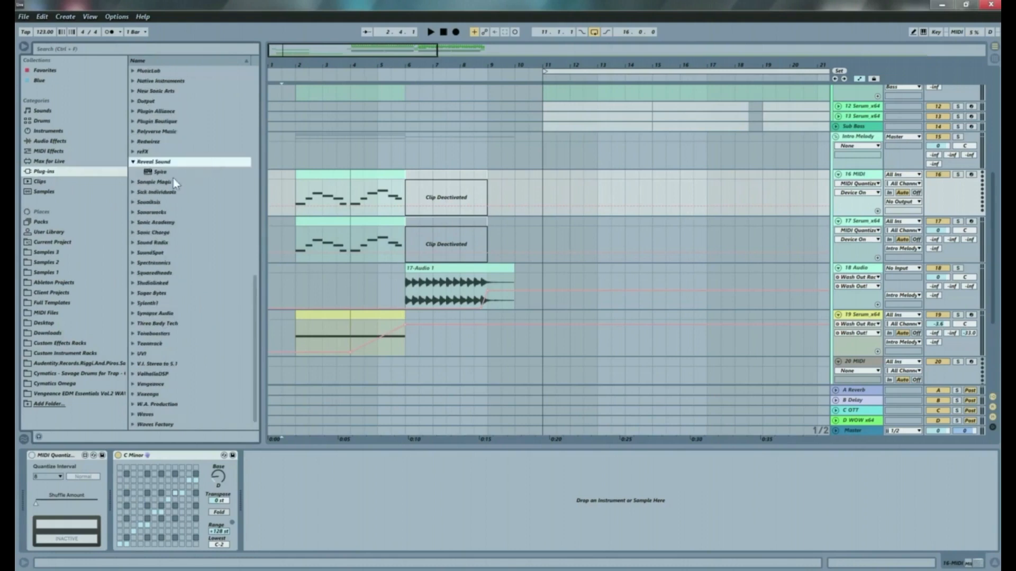
left_click_drag(154, 177, 289, 162)
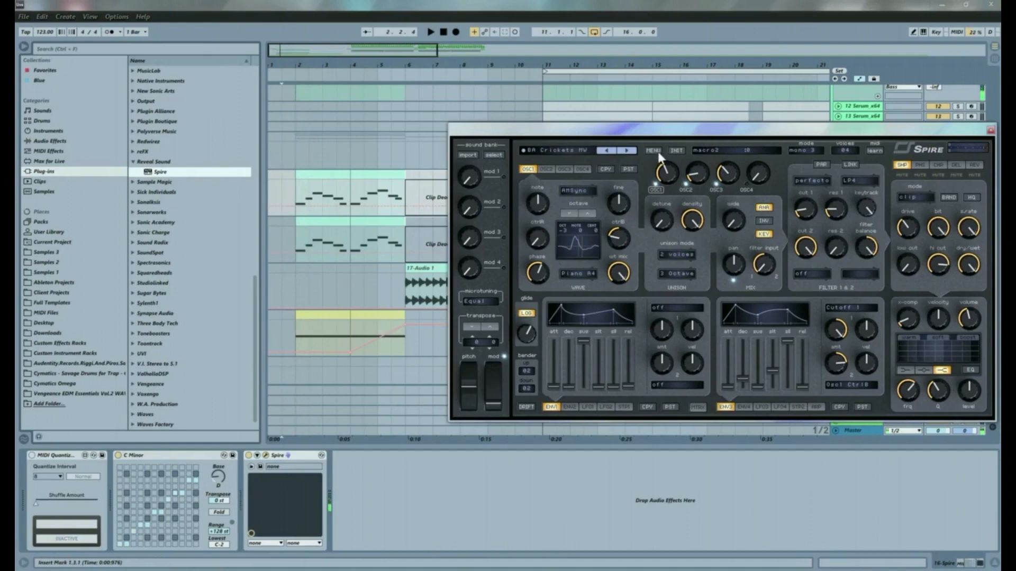
Step: Load Spire's LD Hyper Lead preset and audition the following lead presets up to LD 2000 while the intro melody plays
left_click(582, 148)
left_click(717, 350)
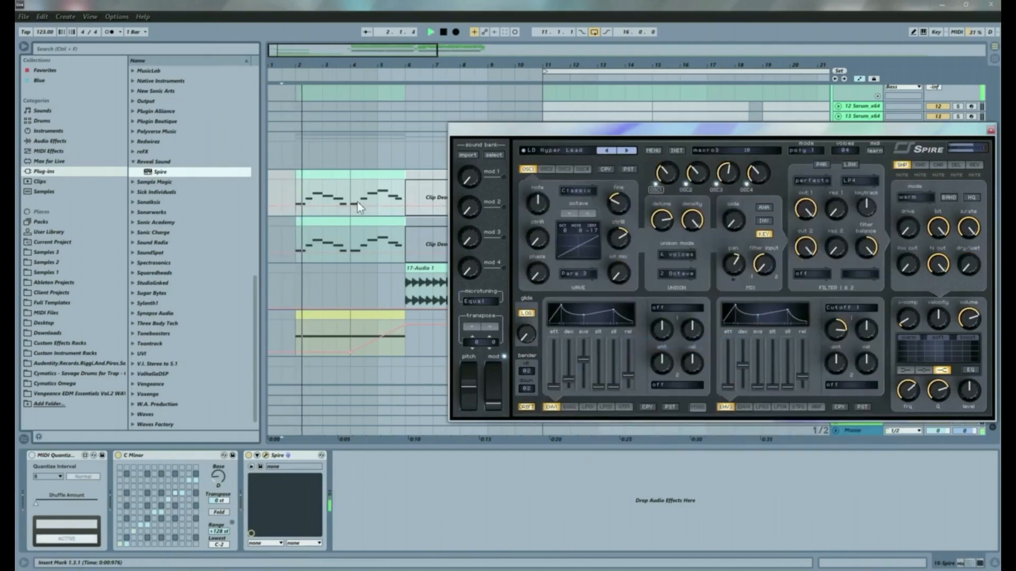
left_click(628, 150)
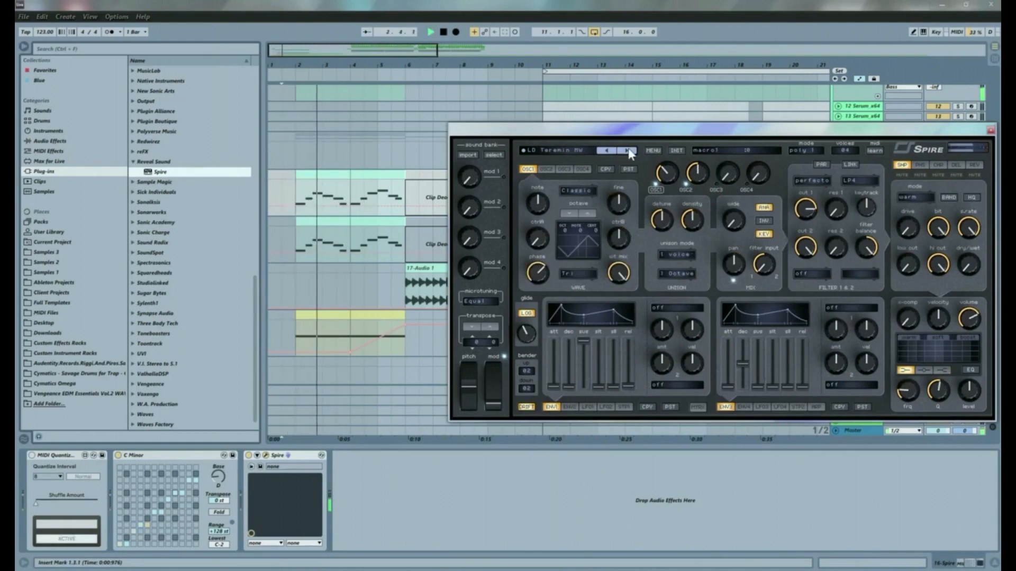
left_click(628, 151)
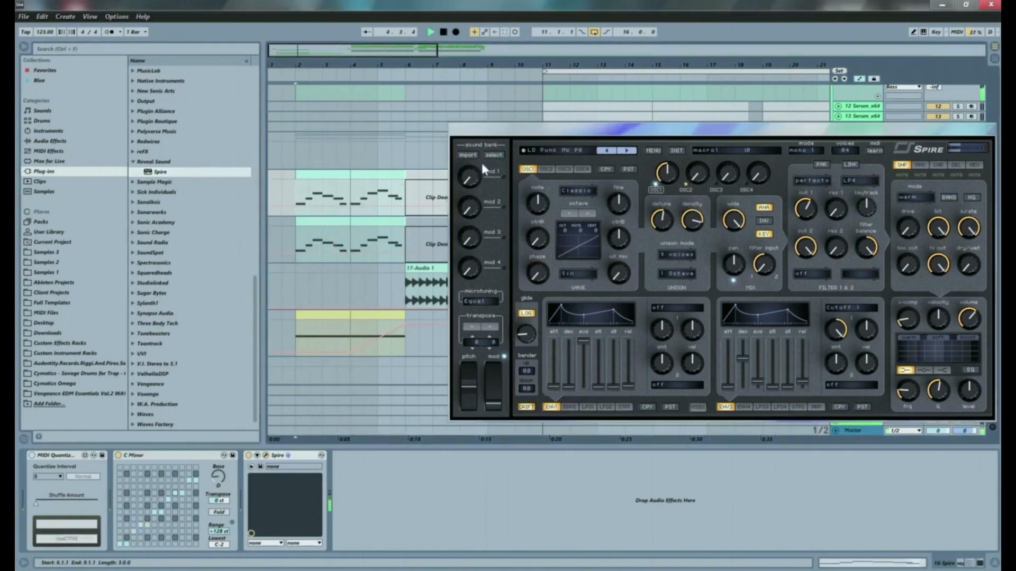
left_click(626, 151)
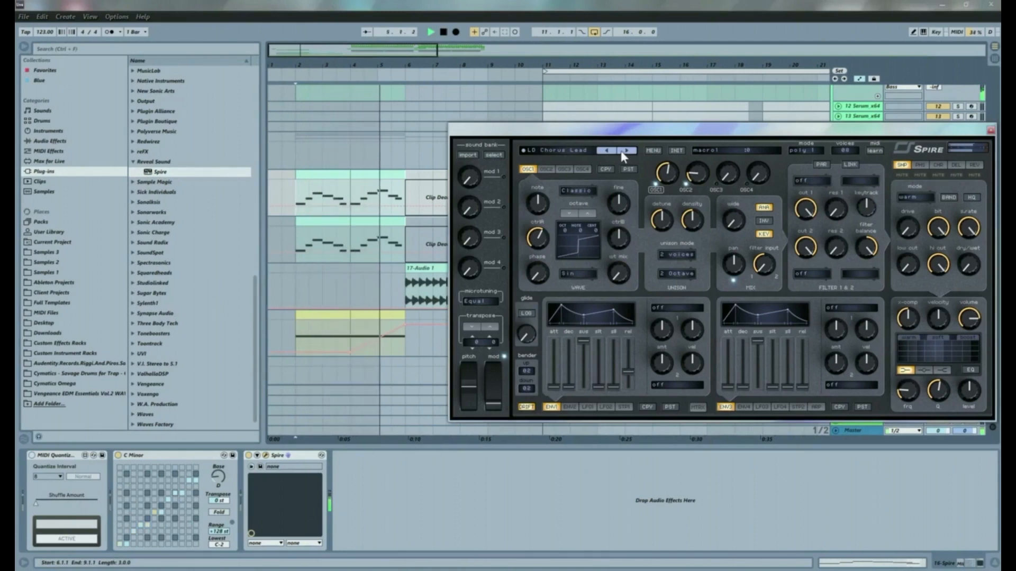
left_click(627, 151)
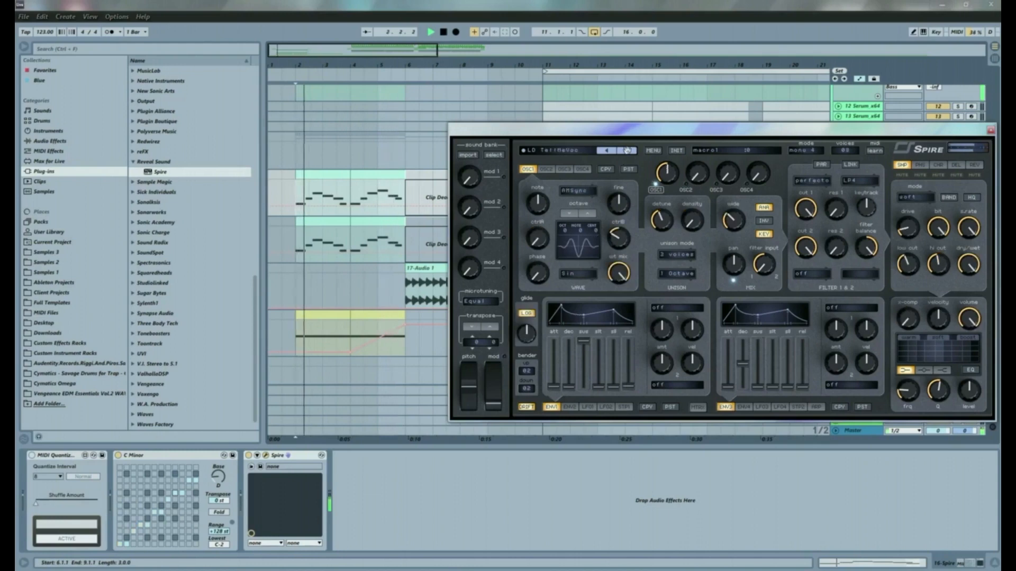
left_click(626, 150)
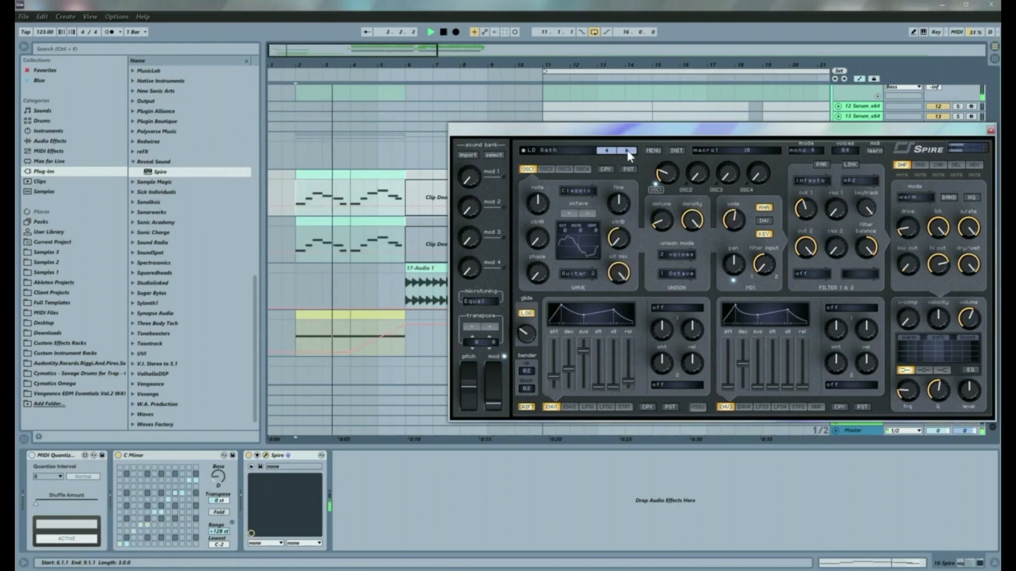
left_click(626, 151)
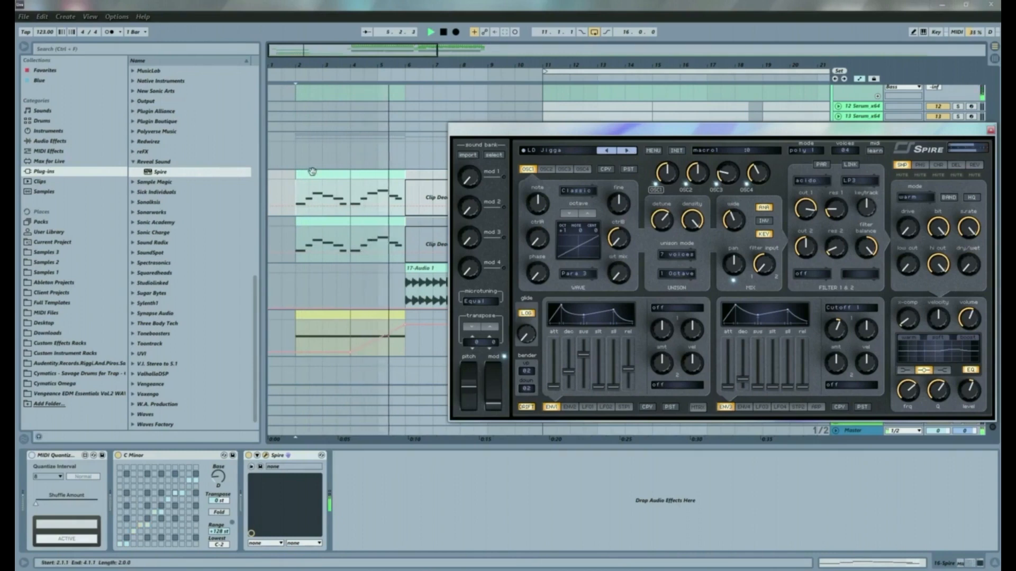
left_click(627, 150)
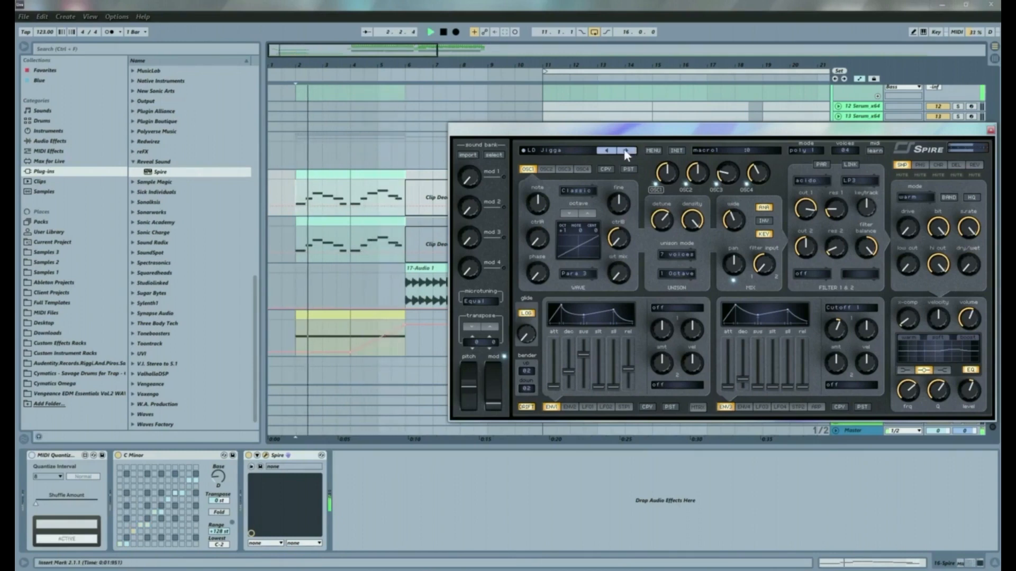
left_click(626, 150)
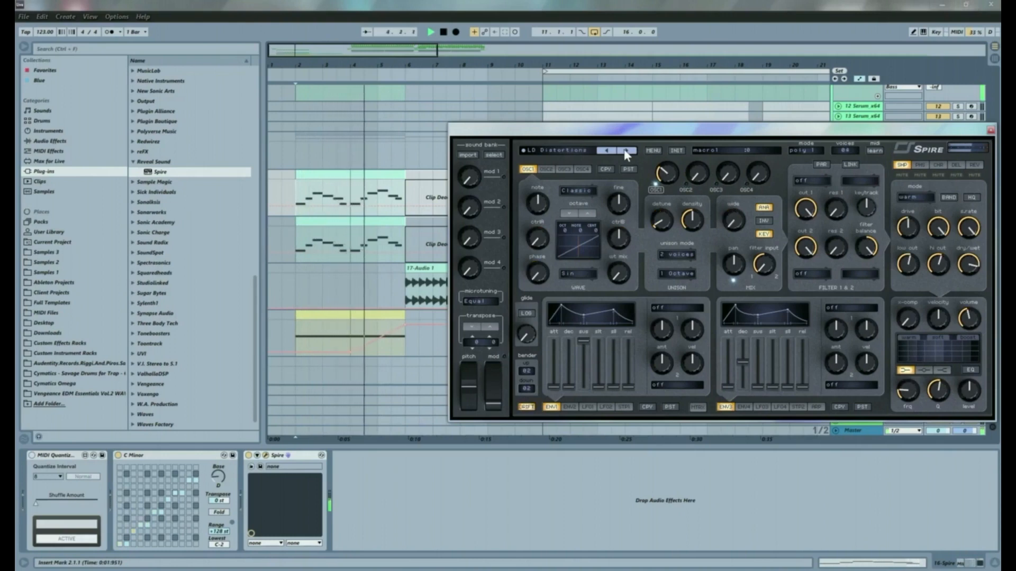
left_click(627, 151)
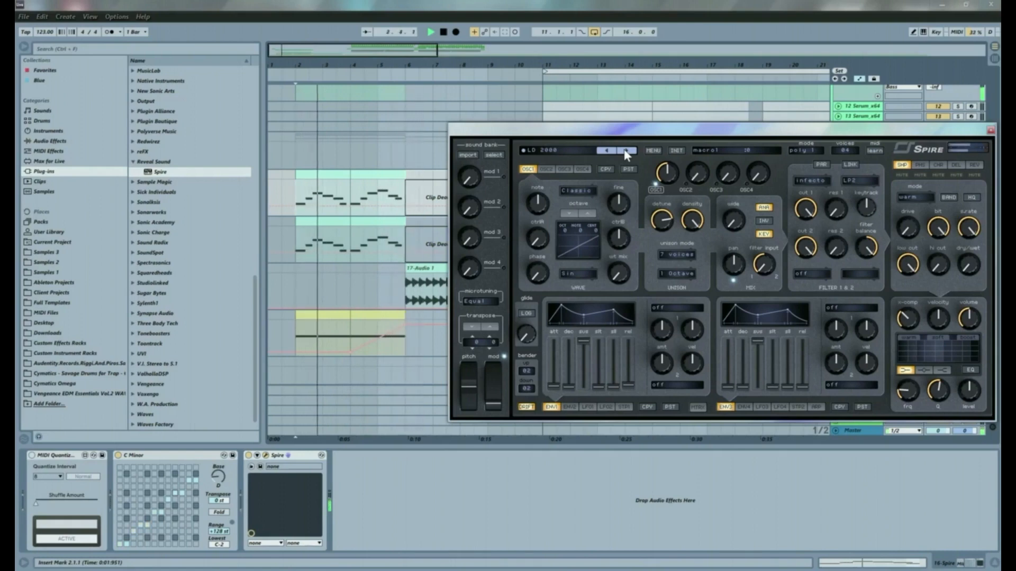
Step: Replay the intro with LD 2000 and audition the following Spire presets from LD JMJ BackLead to PL Arisen
mouse_move(666, 226)
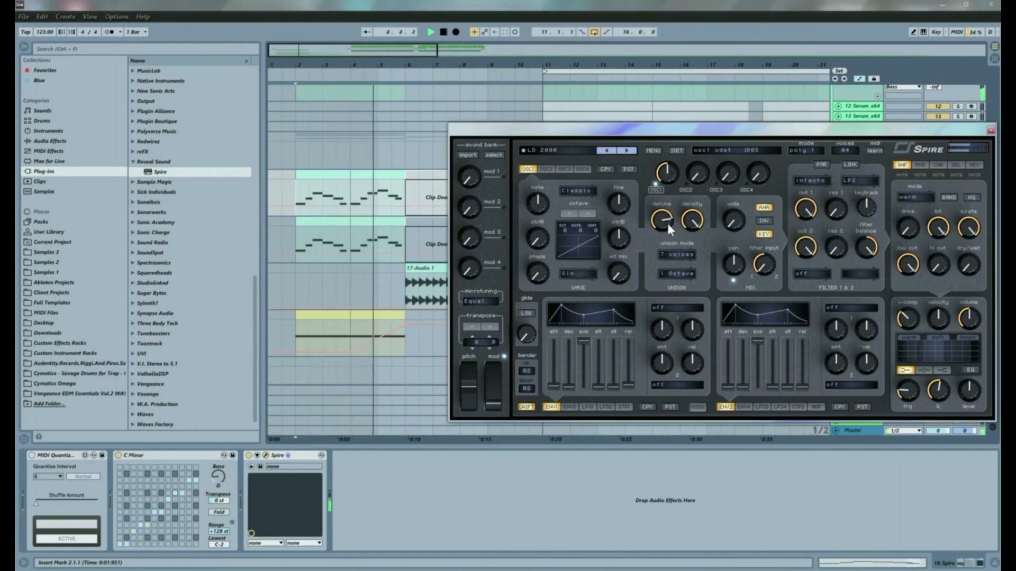
key("space")
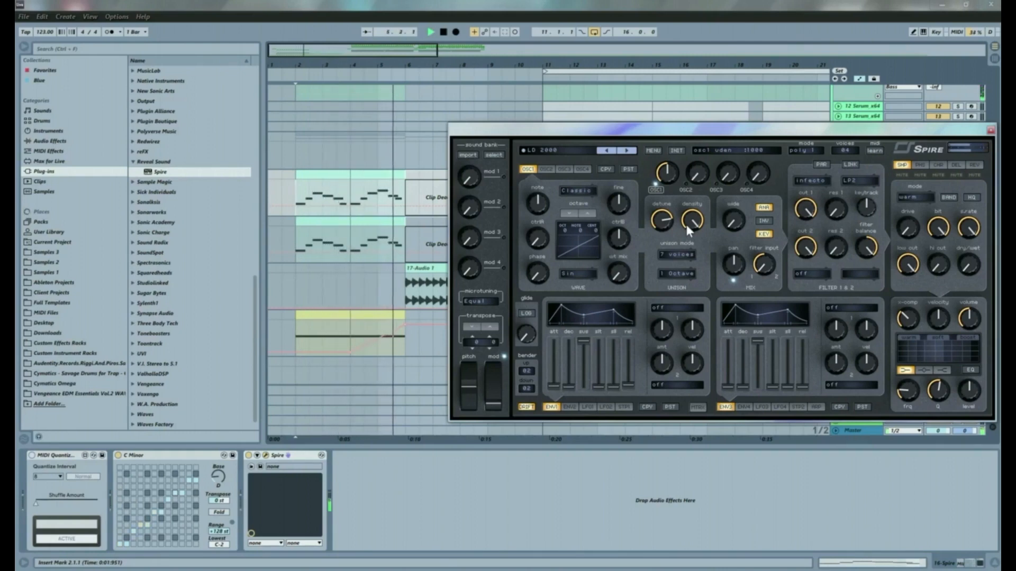
key("space")
key("space")
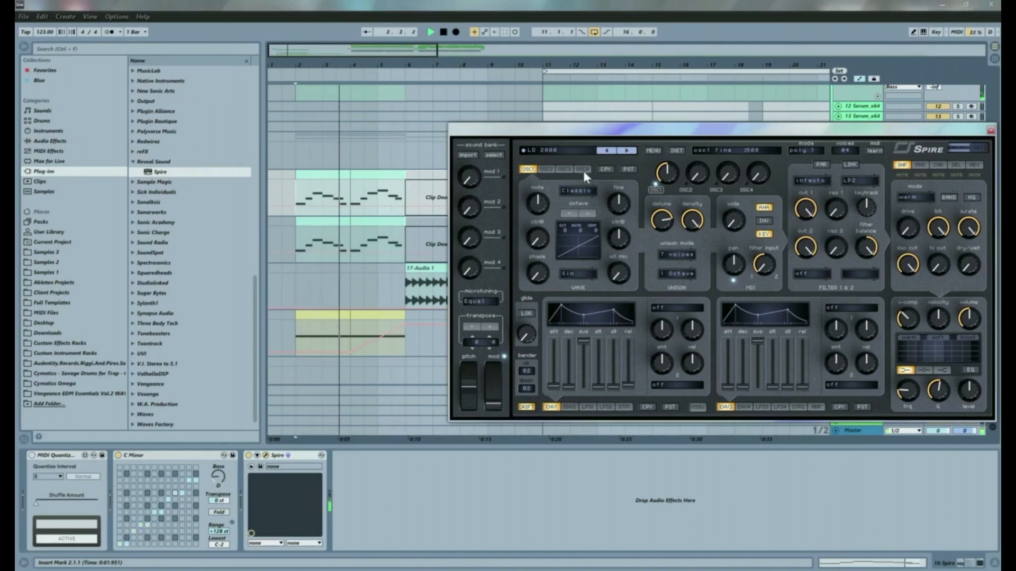
left_click(628, 151)
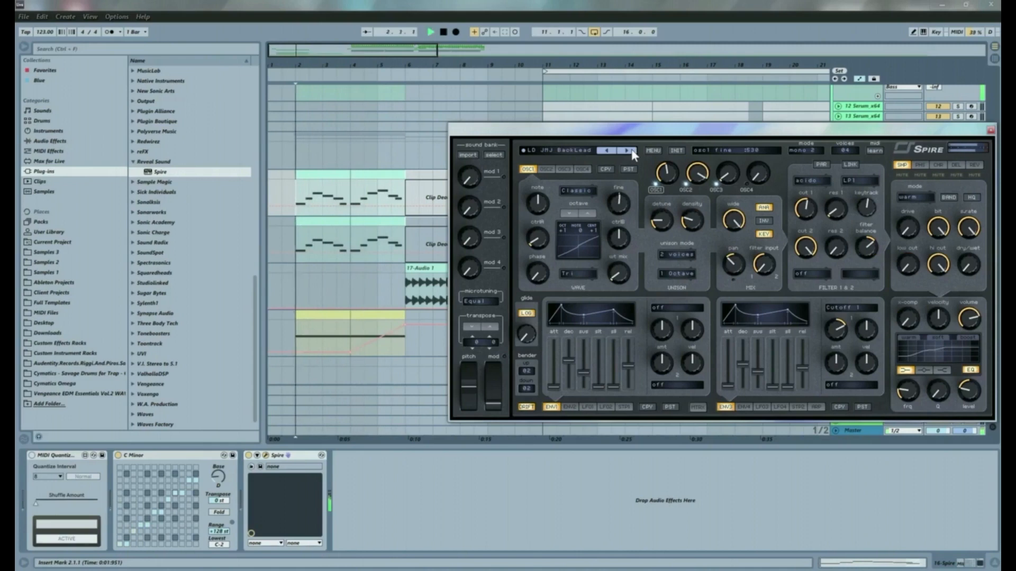
key("space")
key("space")
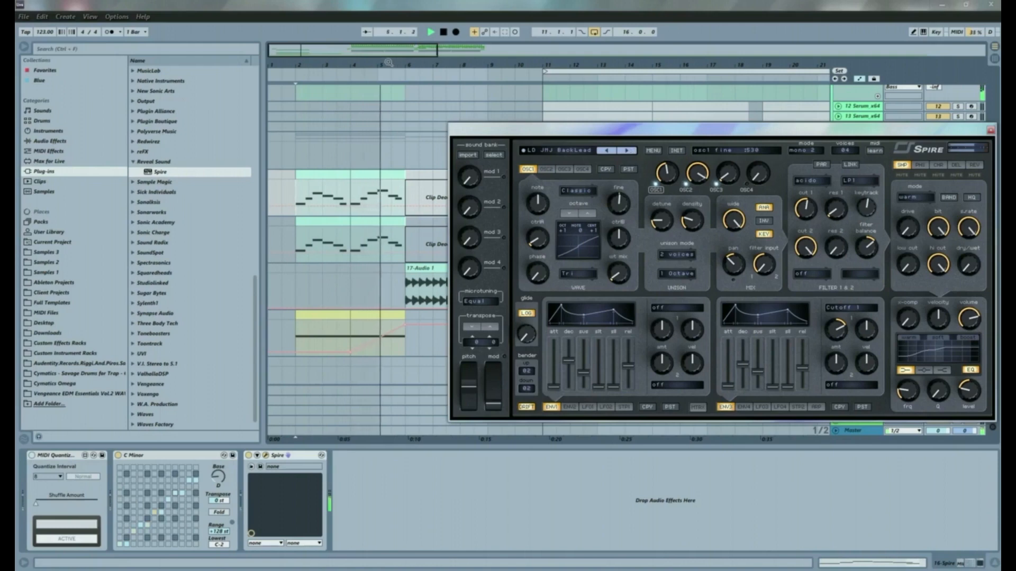
left_click_drag(388, 63, 334, 62)
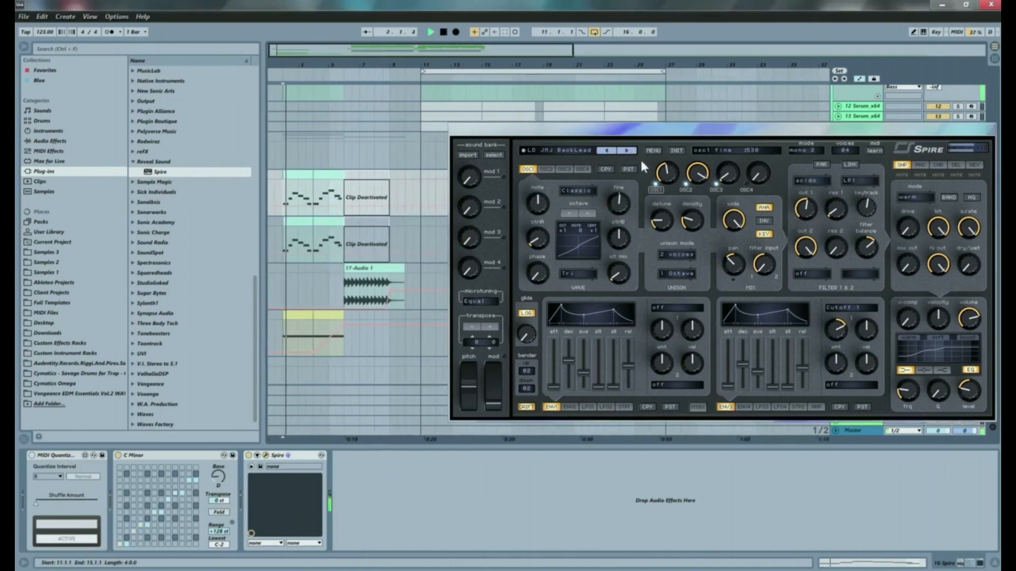
left_click(627, 152)
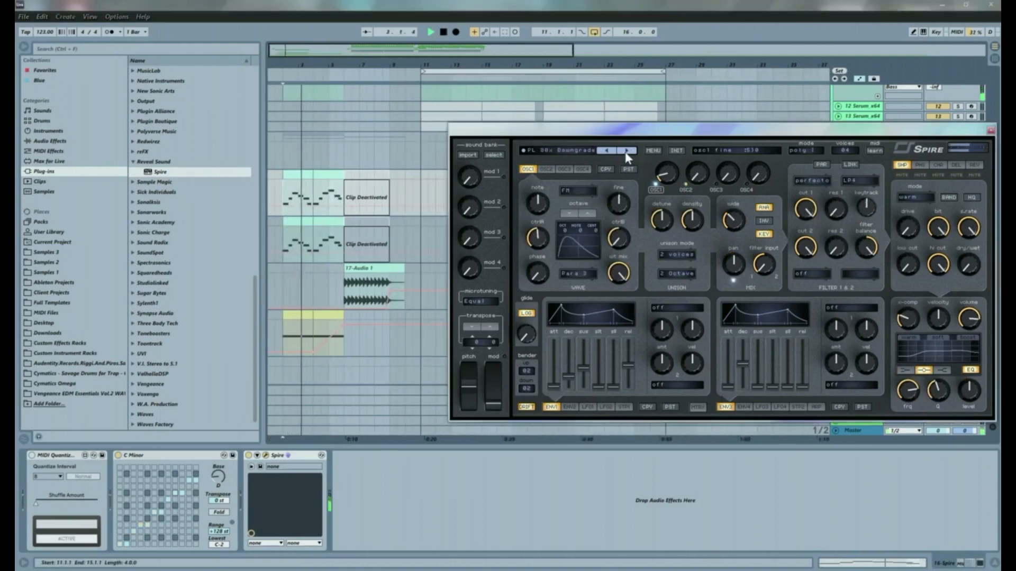
left_click(626, 151)
Step: Load Spire's LD InSPIRation SK preset and play the intro melody with it
left_click(548, 148)
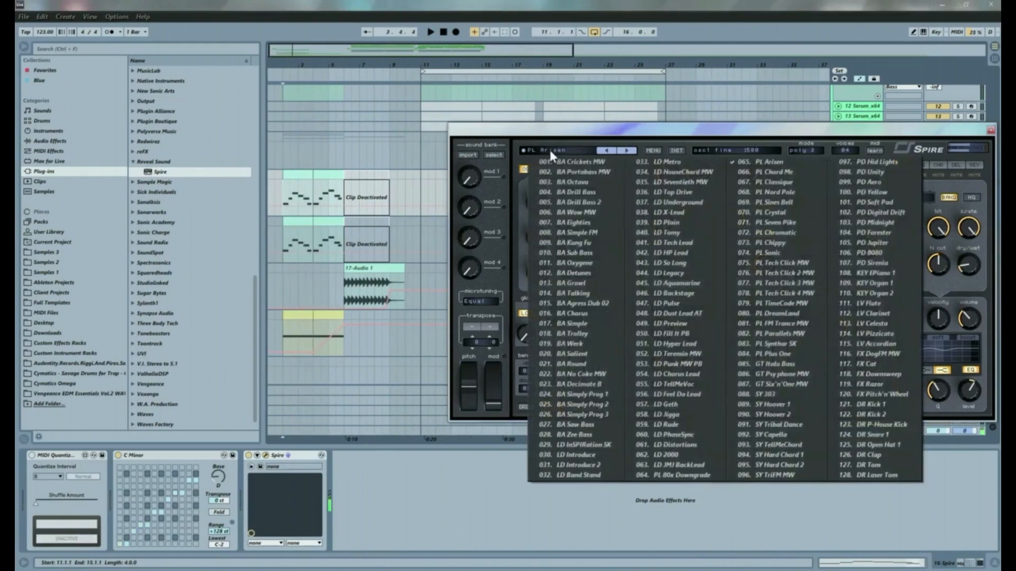
left_click(582, 445)
key("space")
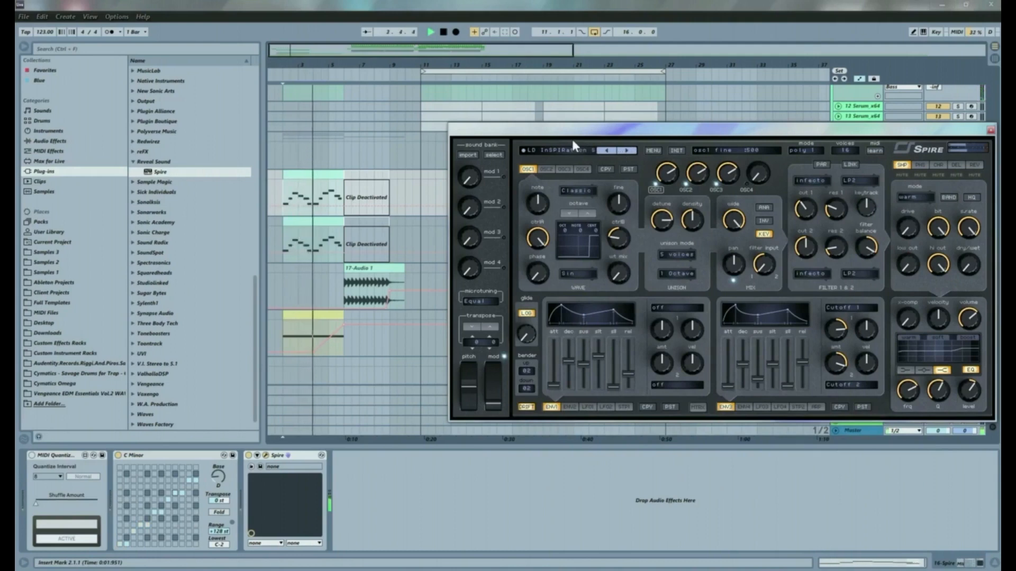
key("space")
key("space")
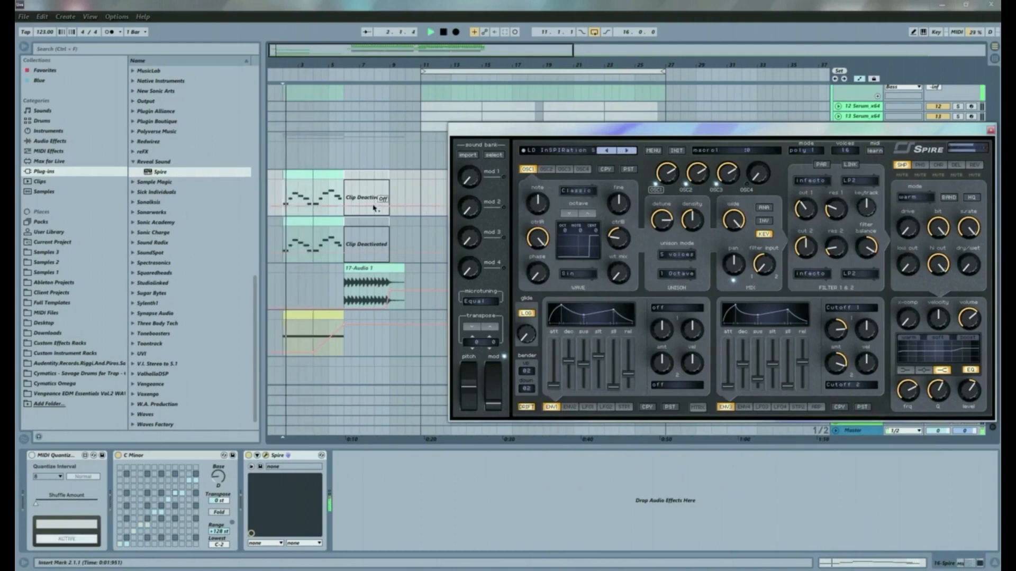
Step: Try transposing all notes of the first melody clip on the Spire track up one octave
double_click(288, 175)
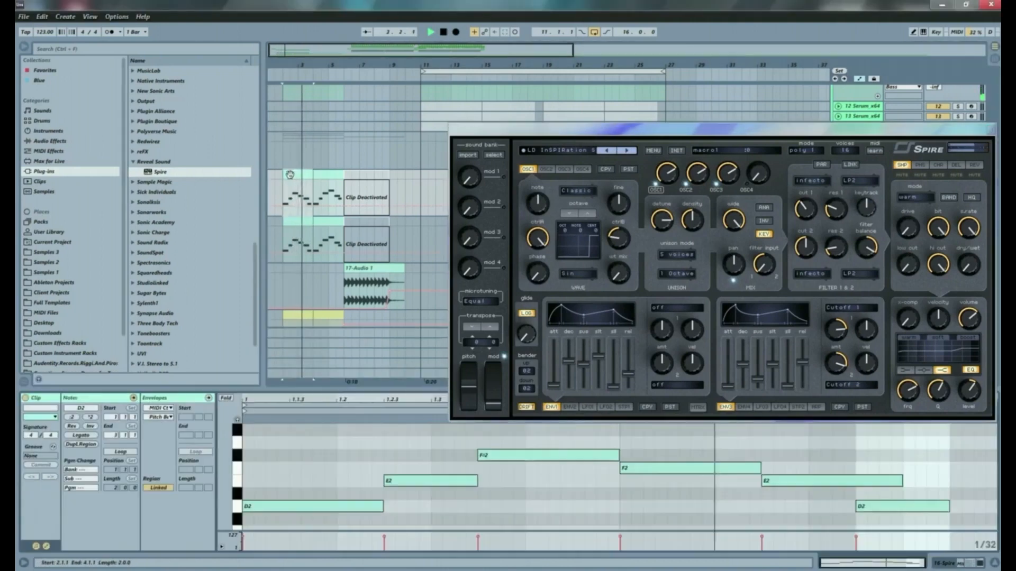
left_click(316, 472)
key("ctrl+a")
key("shift+Up")
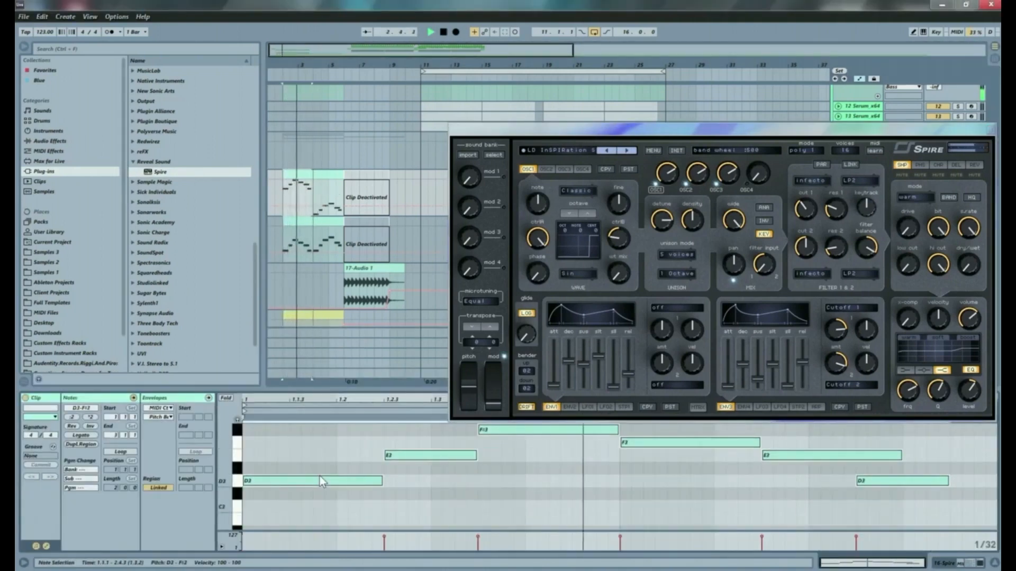
key("Delete")
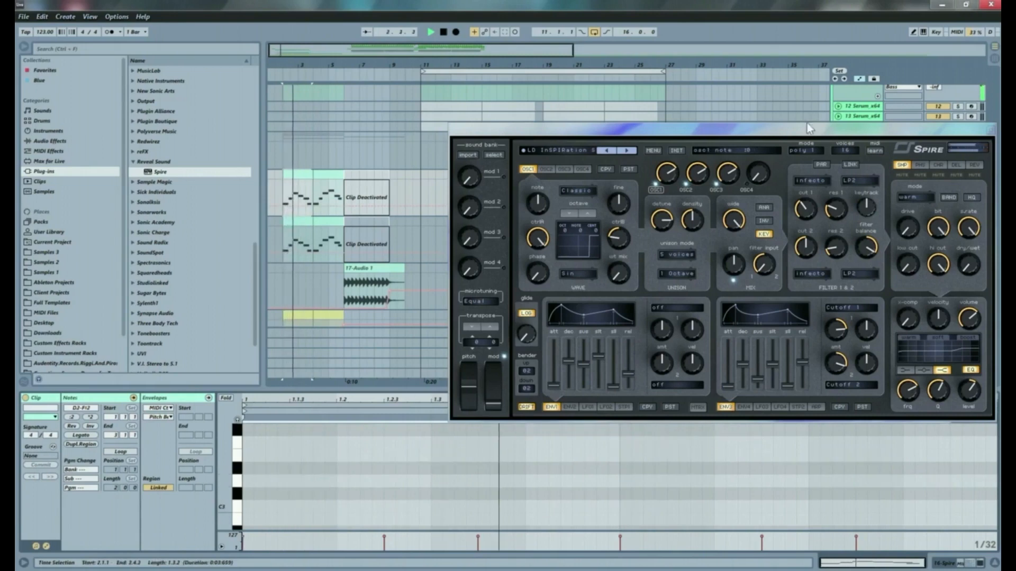
Step: Close the Spire window and replay the intro from bar 2 while checking the melody and wash-out tracks
left_click(989, 130)
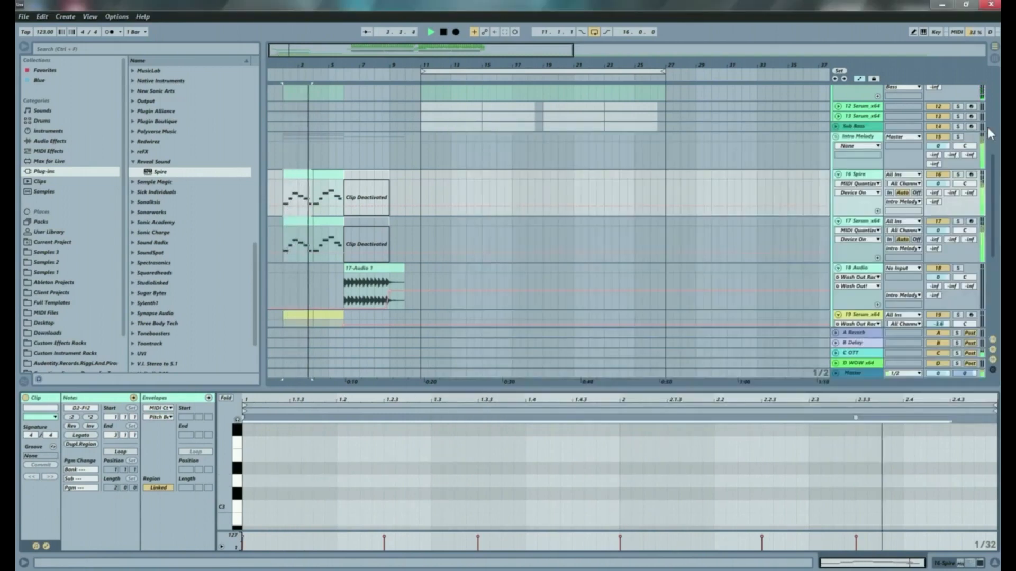
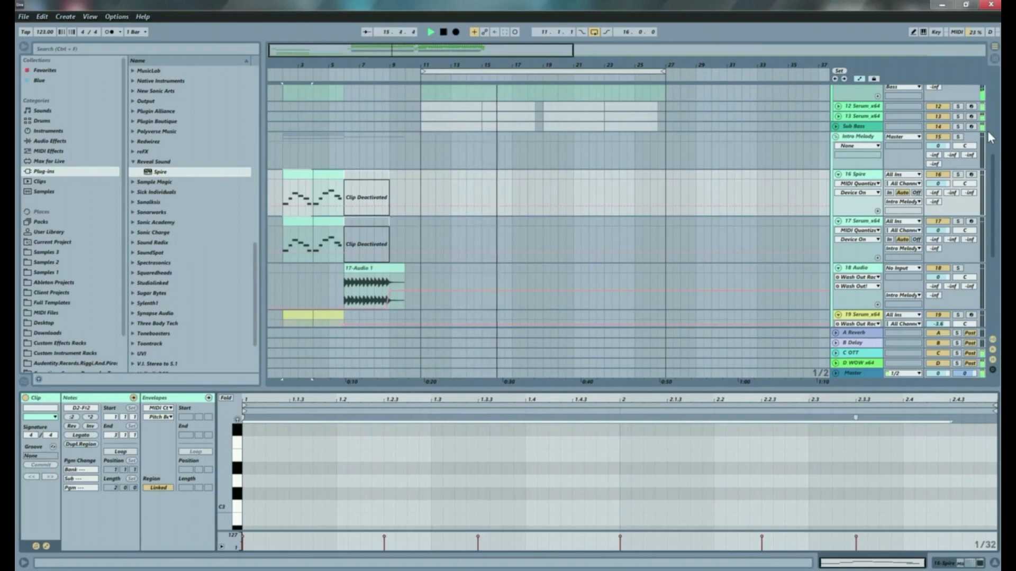
key("space")
key("space")
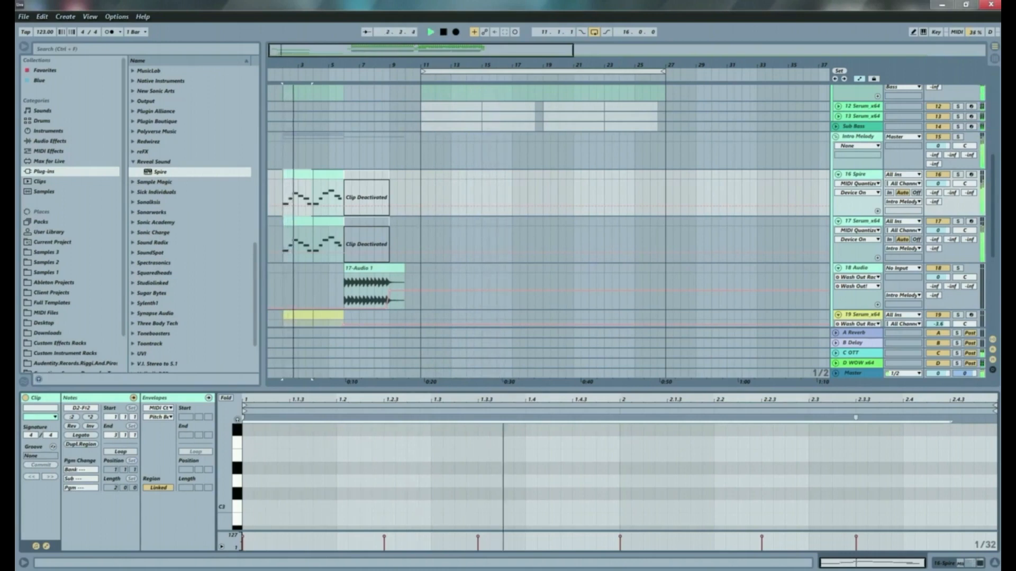
left_click_drag(313, 68, 344, 109)
scroll(319, 207, "down", 4)
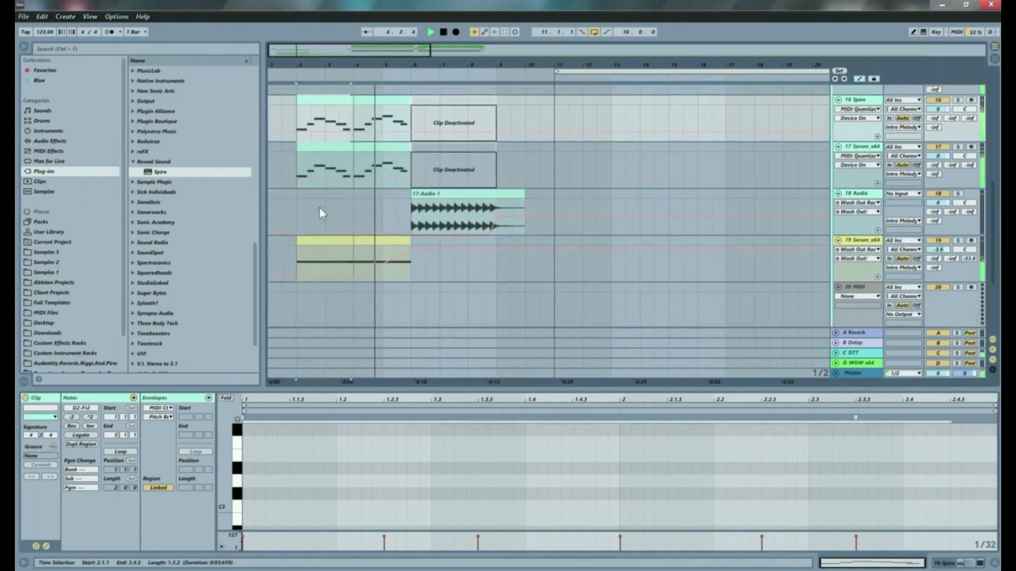
Step: Play the intro on into the audio build and compare its layout with the BOOM reference track
left_click(275, 255)
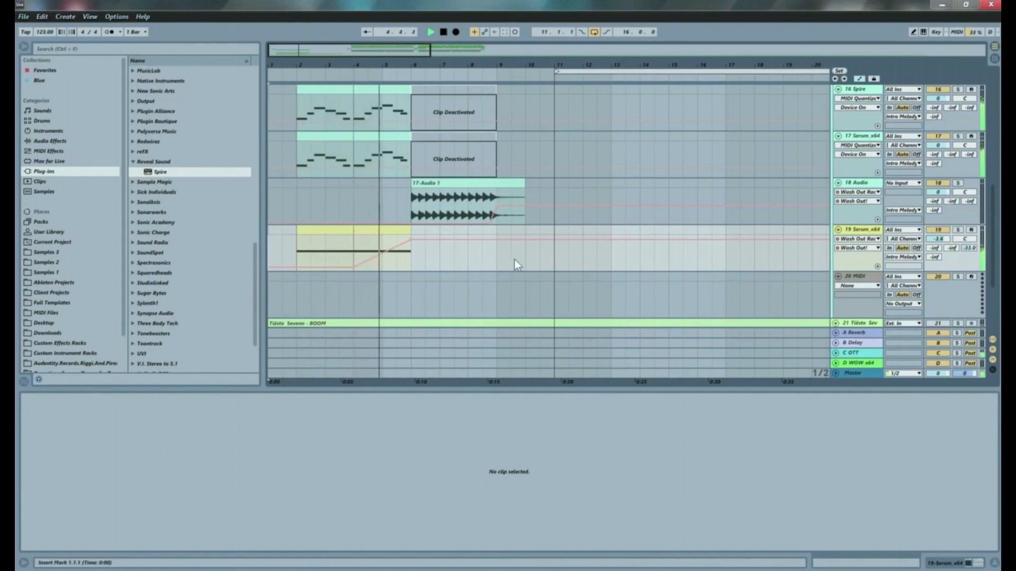
left_click(297, 195)
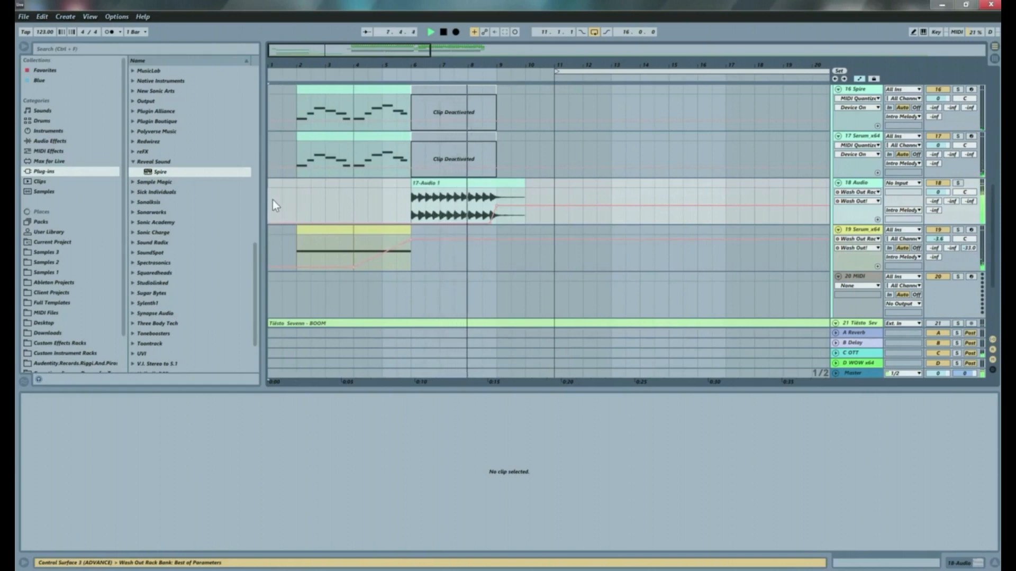
key("space")
left_click(292, 198)
scroll(417, 210, "down", 2)
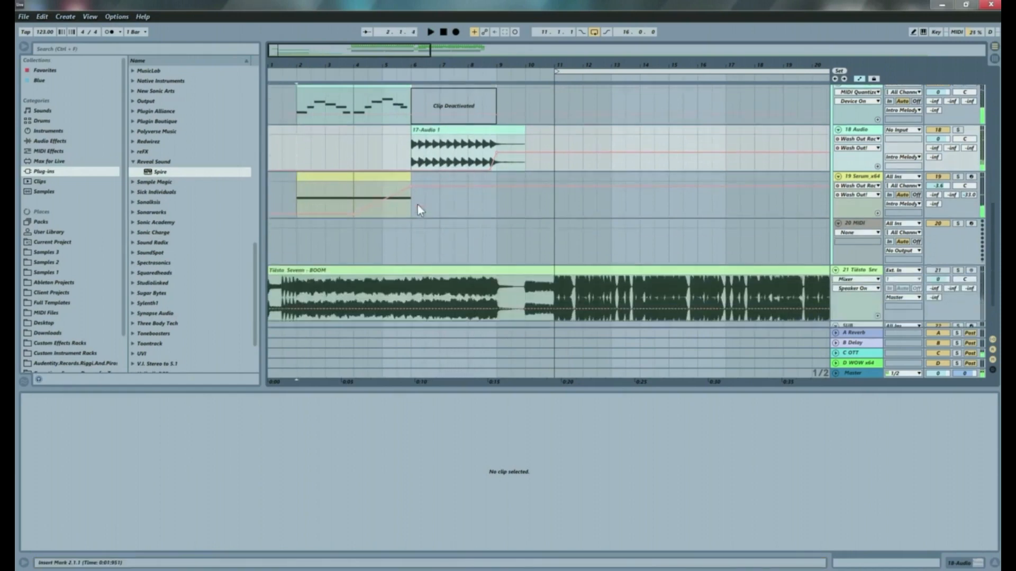
scroll(417, 210, "down", 3)
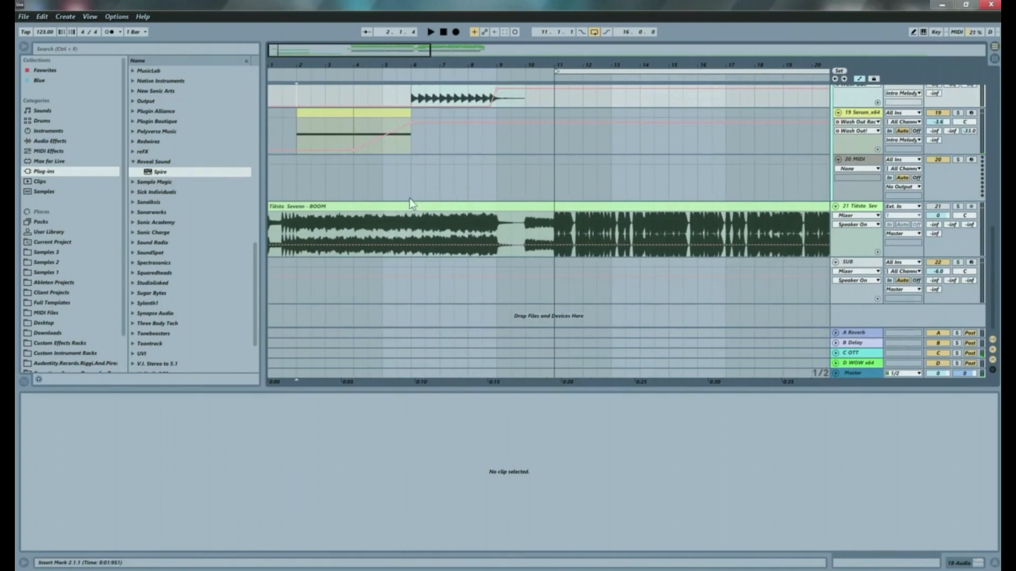
scroll(409, 198, "up", 5)
scroll(395, 188, "down", 2)
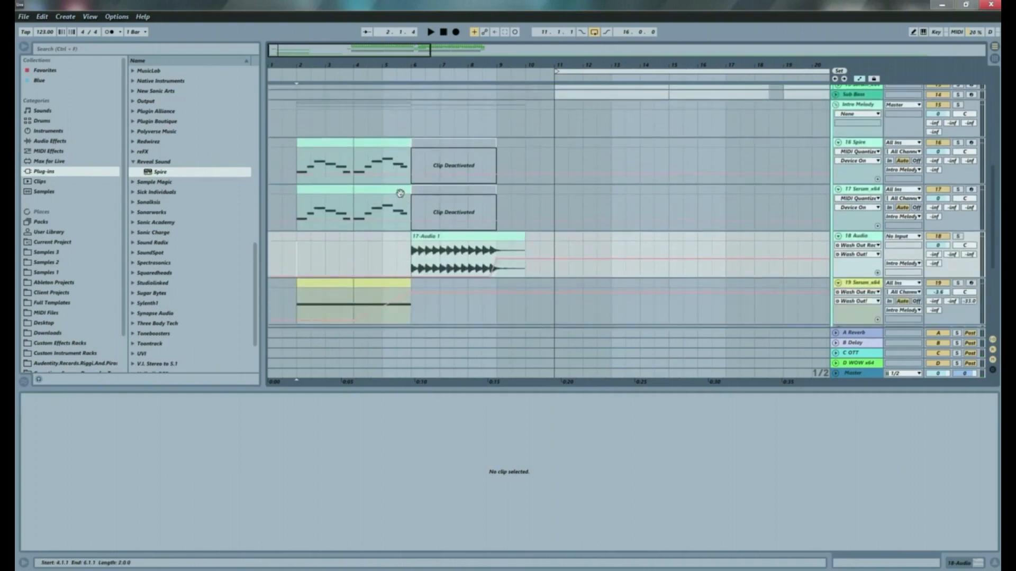
Step: Loop the four bars from bar 2 to bar 6 and duplicate that time across all tracks
left_click_drag(297, 265, 311, 260)
left_click_drag(398, 237, 407, 243)
key("ctrl+l")
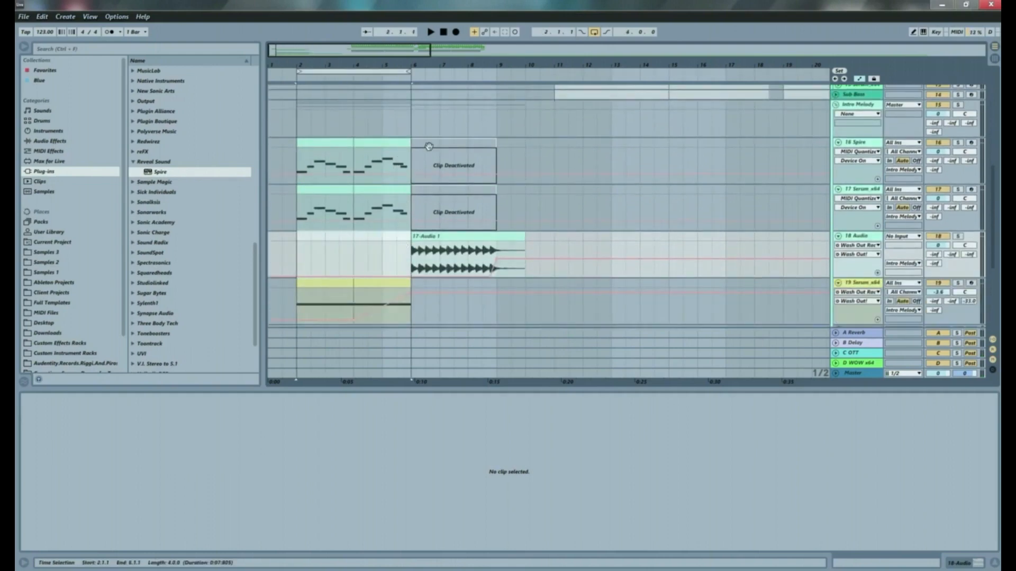
left_click(332, 72)
right_click(340, 70)
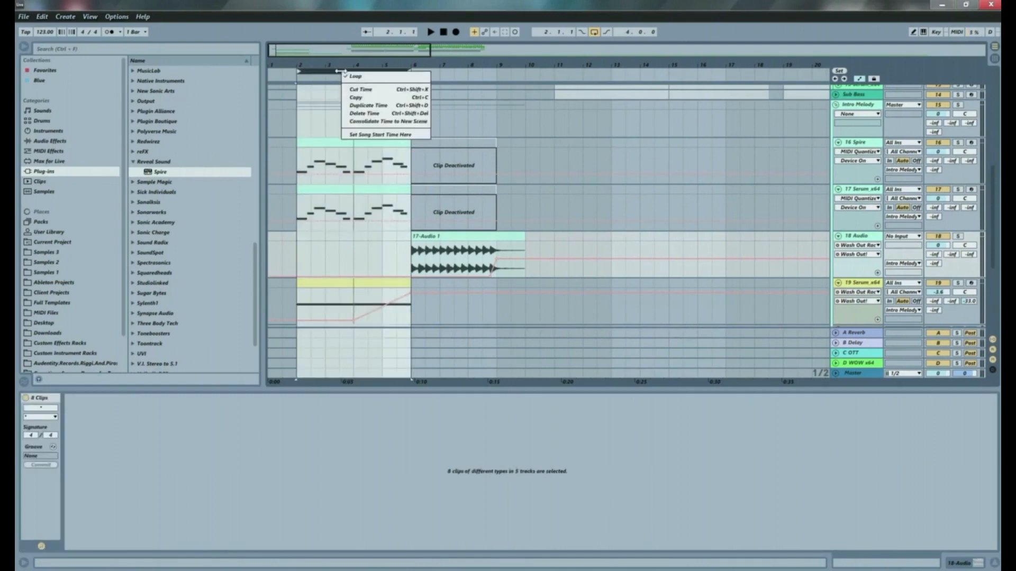
left_click(379, 111)
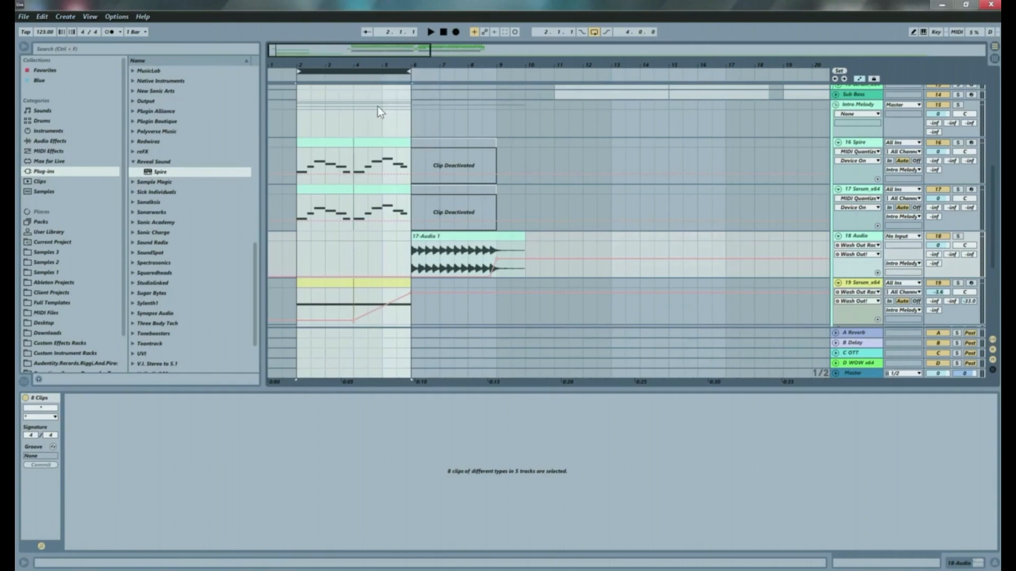
Step: Play the extended intro and flatten the wash-out automation ramp between bars 4 and 6 on the 19 Serum_x64 track
left_click(291, 252)
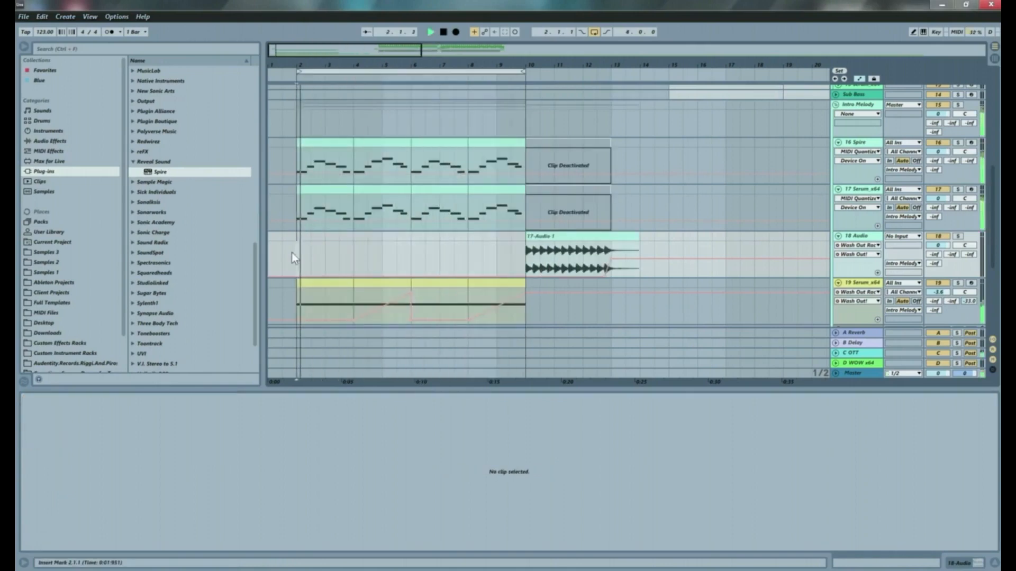
key("space")
scroll(367, 148, "up", 3)
scroll(367, 148, "down", 5)
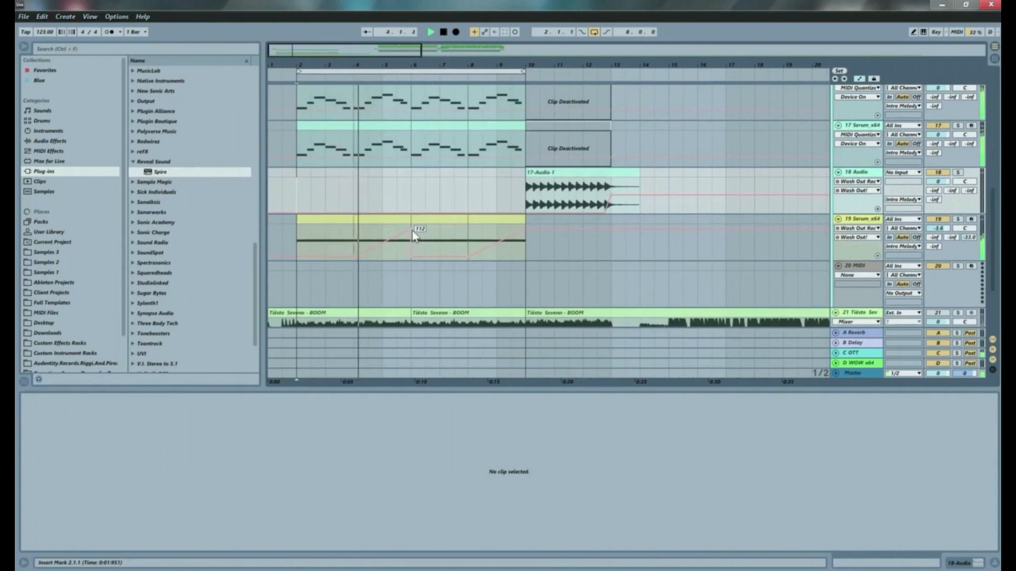
left_click_drag(411, 231, 409, 256)
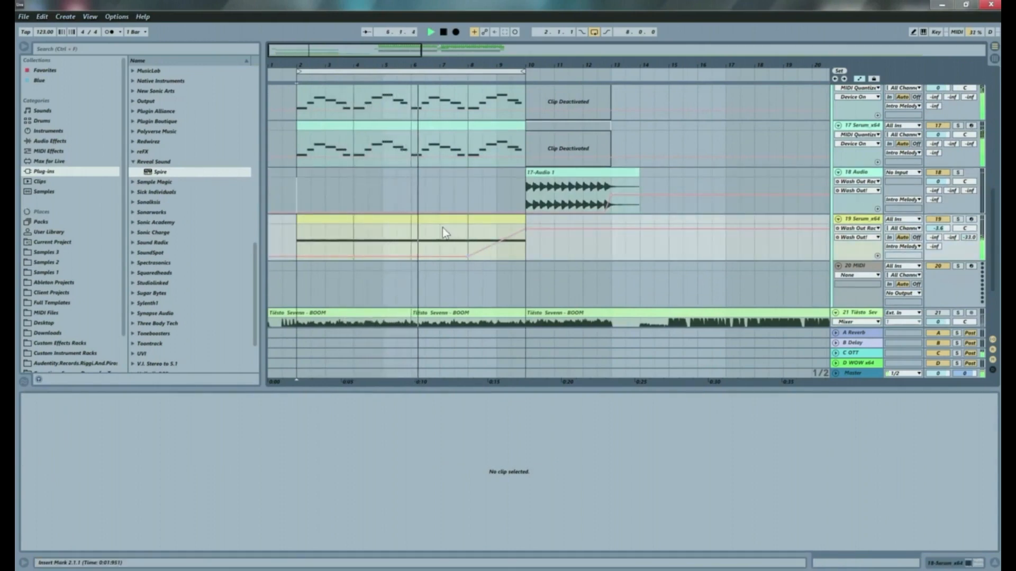
Step: Turn off looping and let the extended intro play past bar 10 while reviewing the tracks down to the reference
scroll(450, 227, "up", 8)
scroll(459, 227, "down", 4)
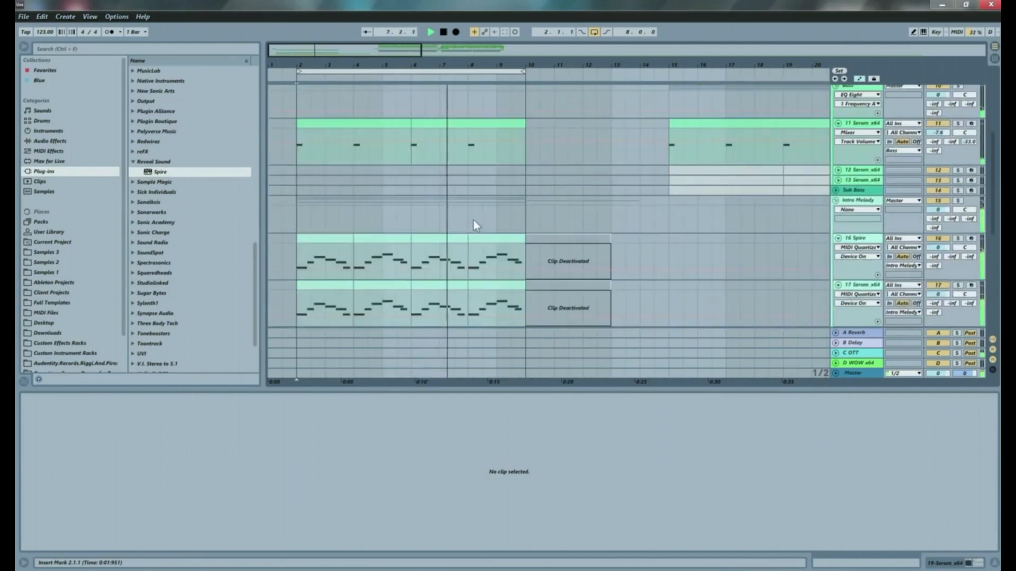
scroll(556, 154, "down", 4)
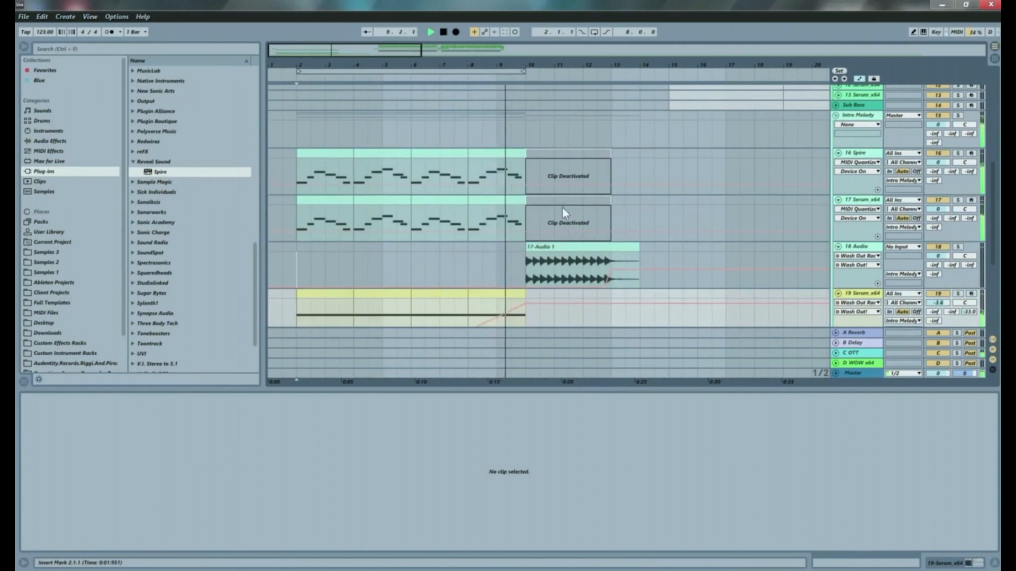
scroll(561, 208, "down", 5)
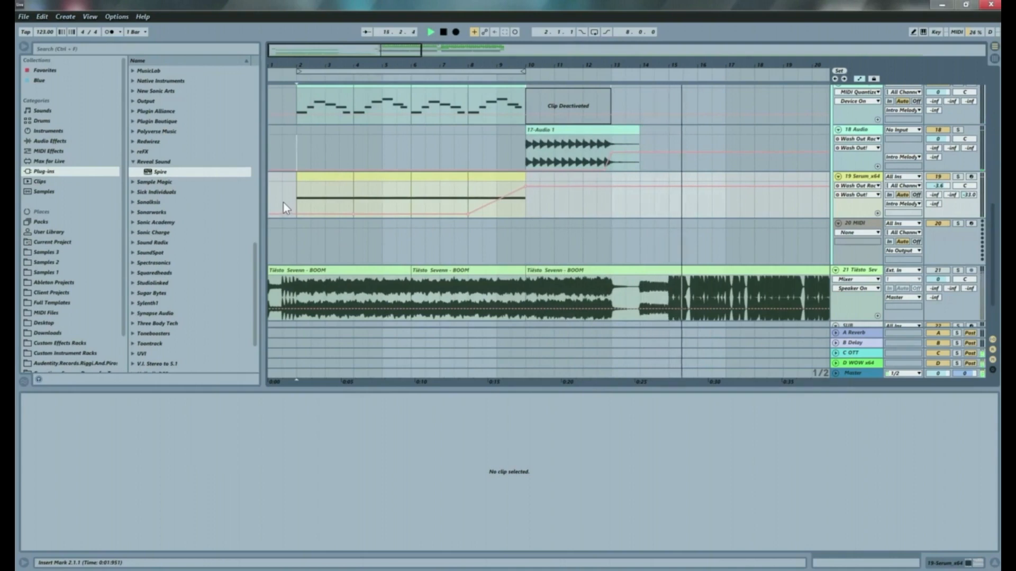
Step: Replay the extended intro from the start of the arrangement and again from bar 2 through the audio build
left_click(268, 206)
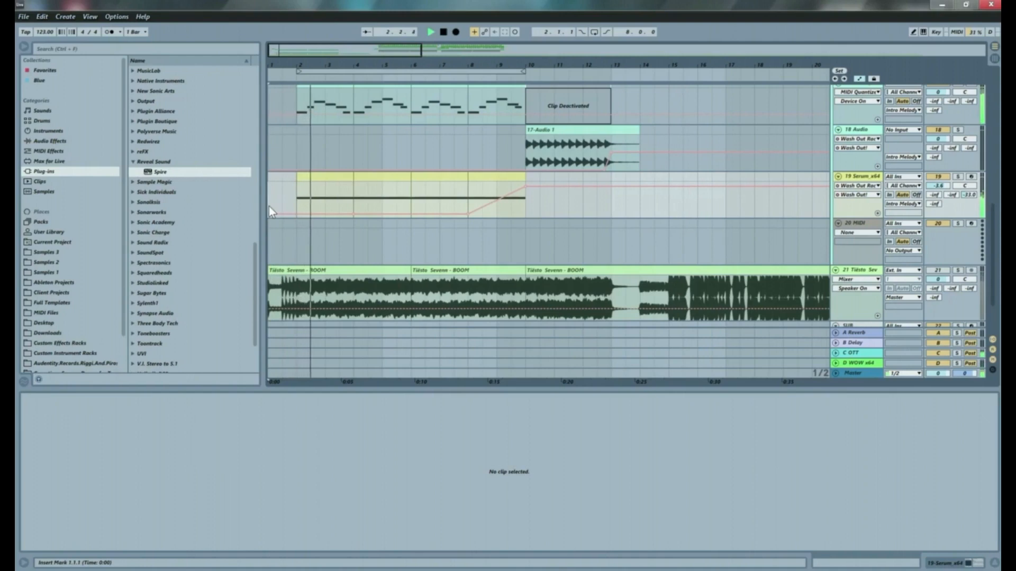
scroll(374, 191, "up", 2)
scroll(373, 186, "up", 3)
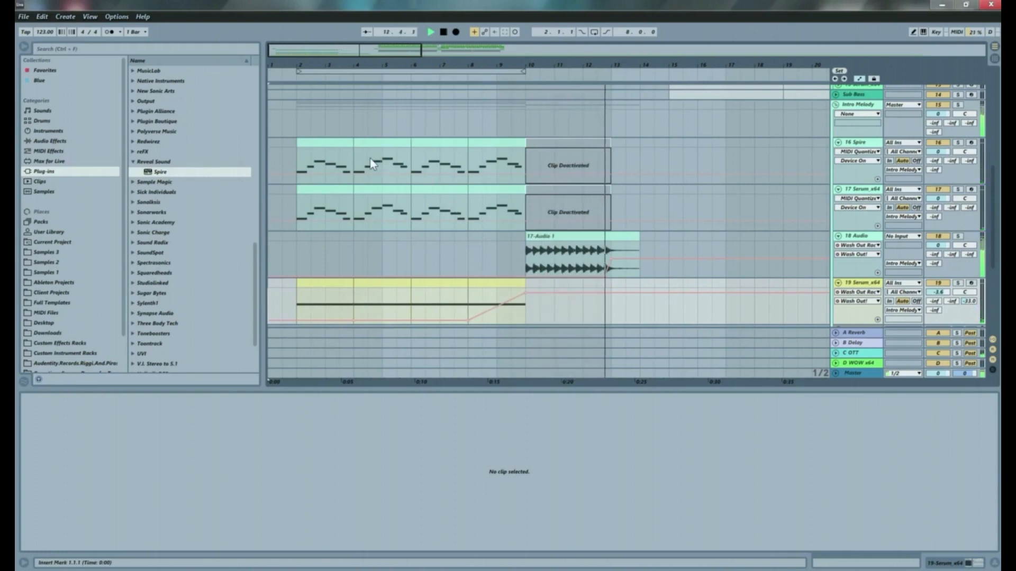
key("space")
left_click(298, 168)
key("space")
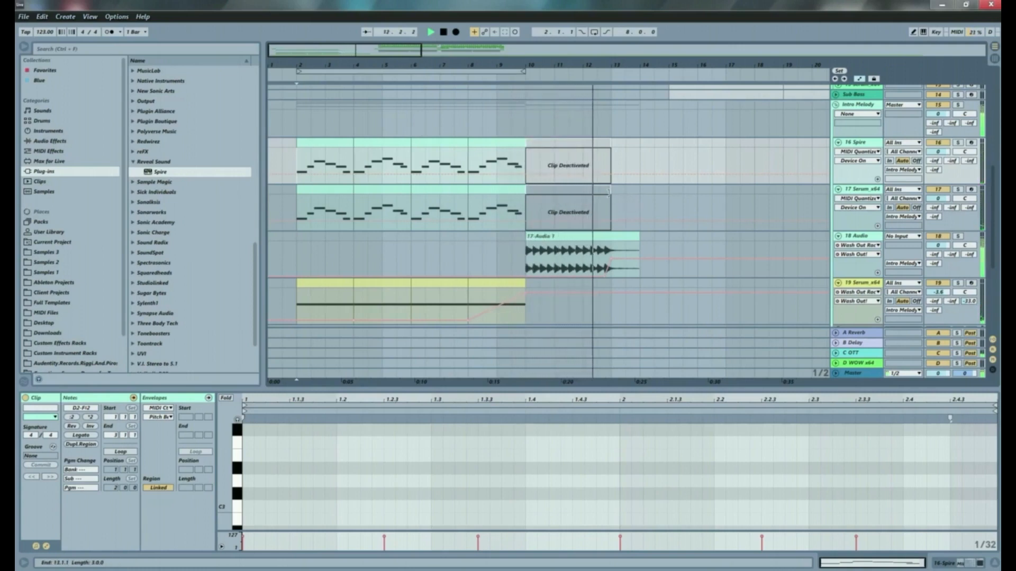
Step: Add a 0 st breakpoint at 1.2 to the 17-Audio 1 clip's transposition envelope and audition the build
left_click(514, 267)
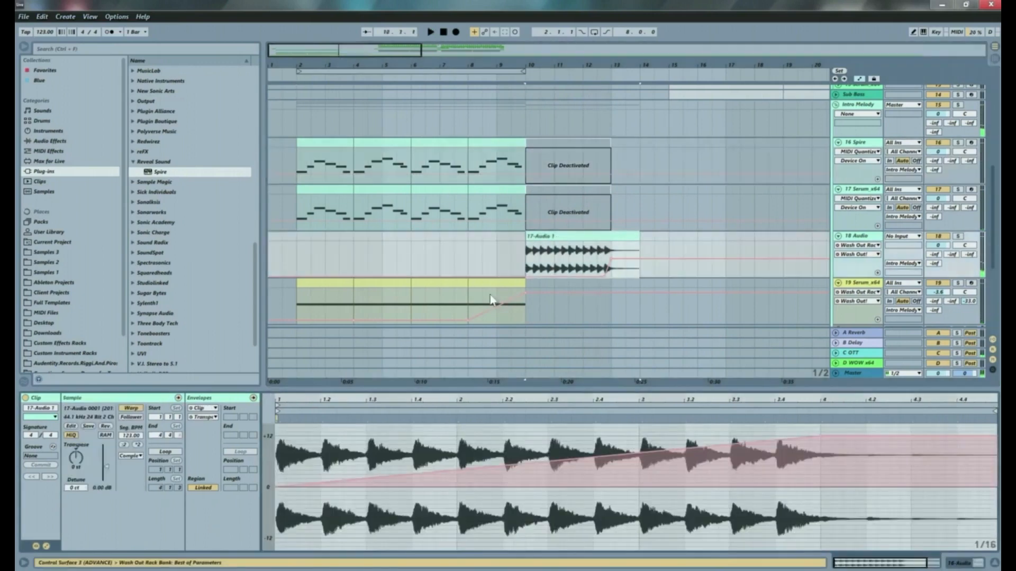
left_click(321, 486)
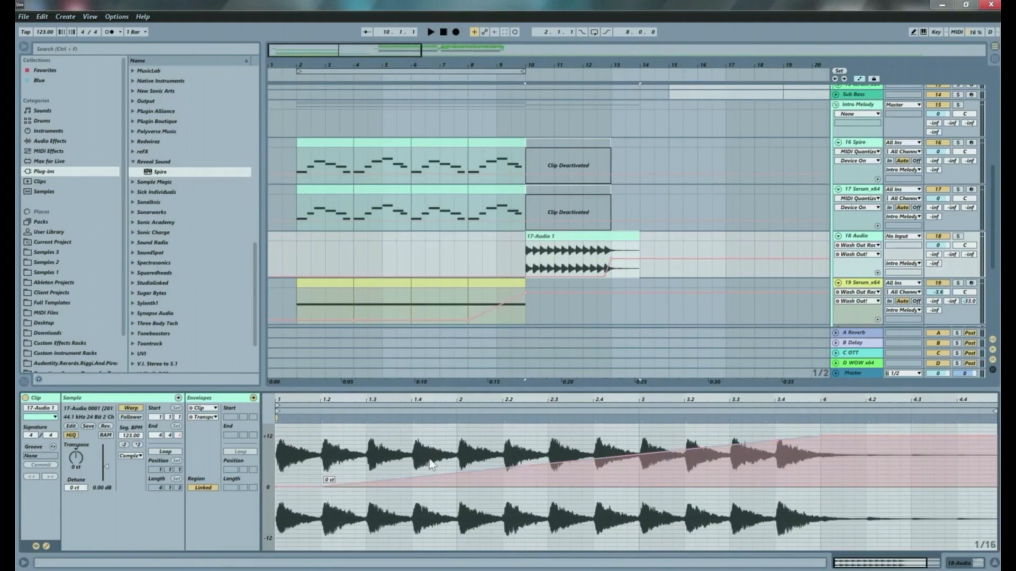
left_click(507, 266)
key("space")
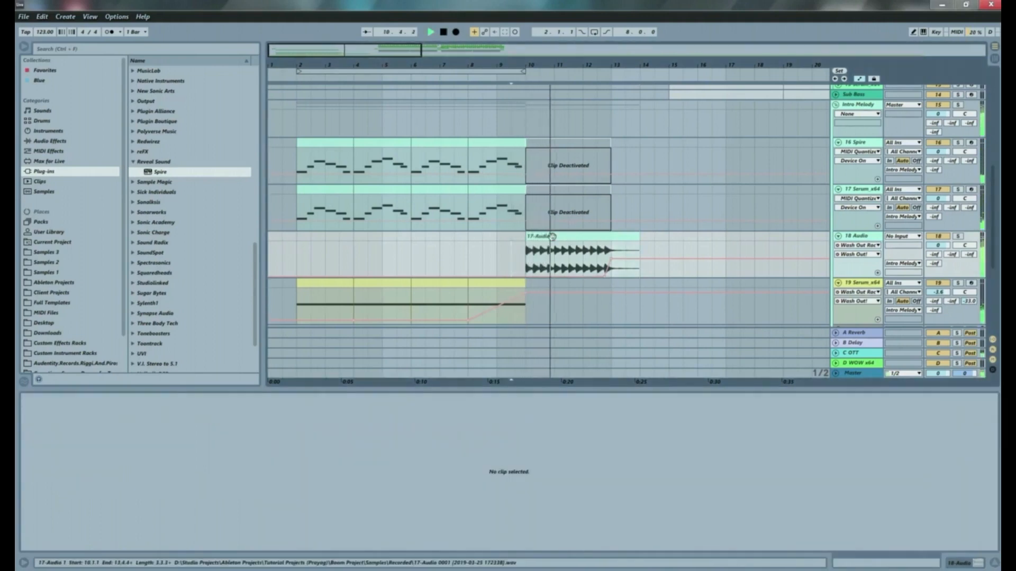
left_click(568, 234)
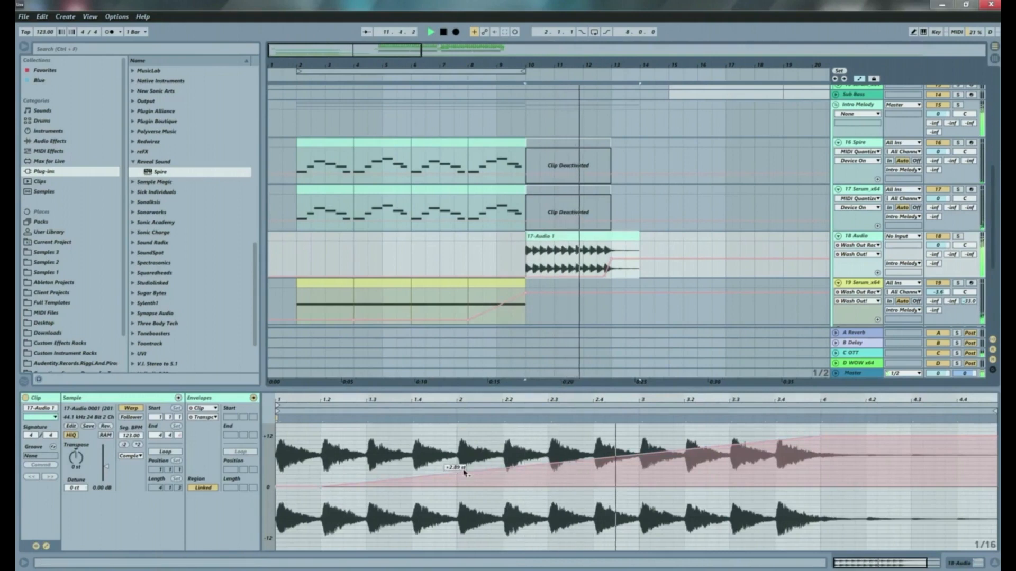
key("space")
key("space")
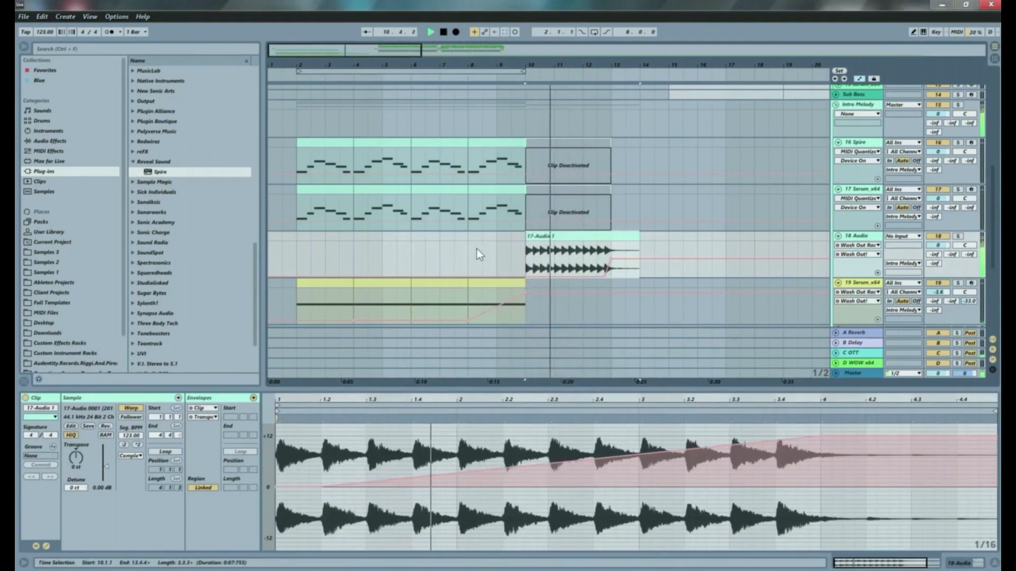
key("space")
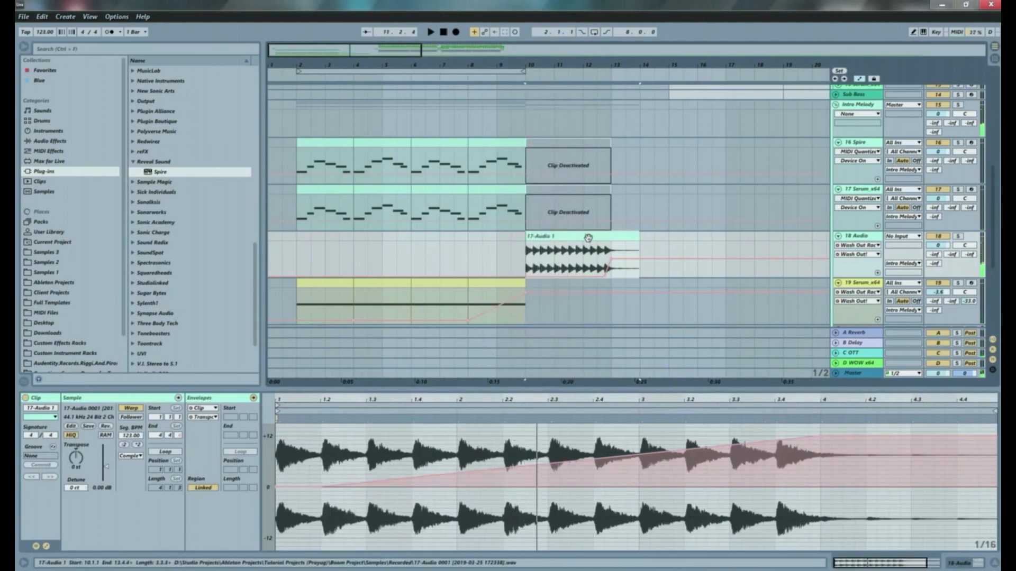
Step: Loop the three bars from bar 10 to bar 13 and duplicate that time across all tracks
left_click_drag(557, 63, 449, 65)
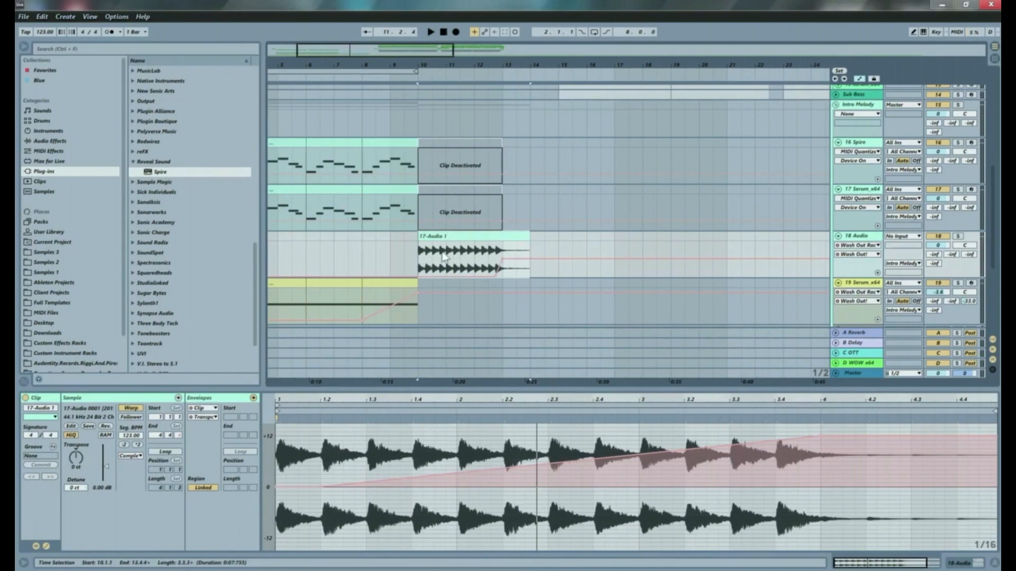
left_click(493, 233)
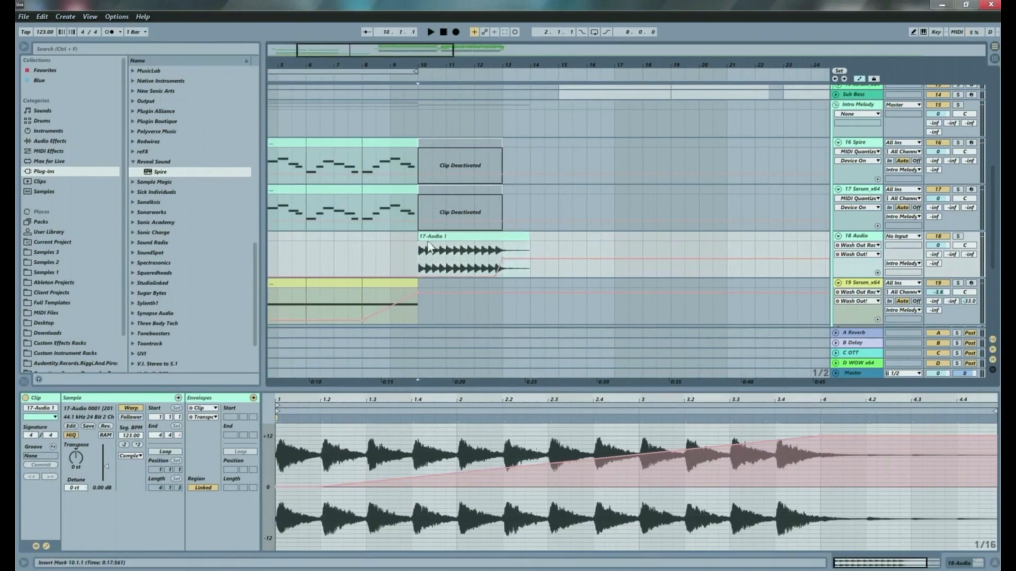
key("ctrl+l")
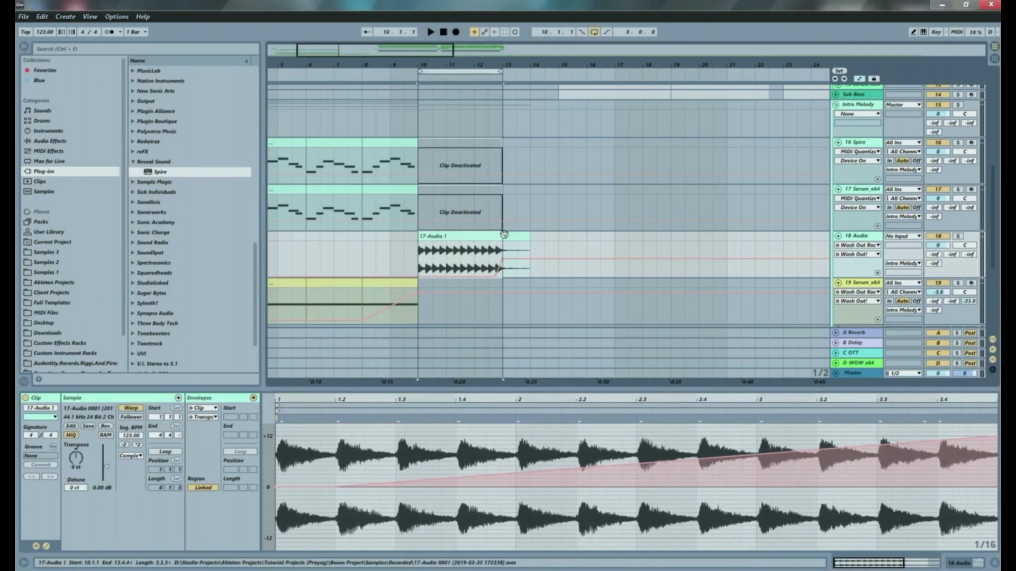
right_click(441, 71)
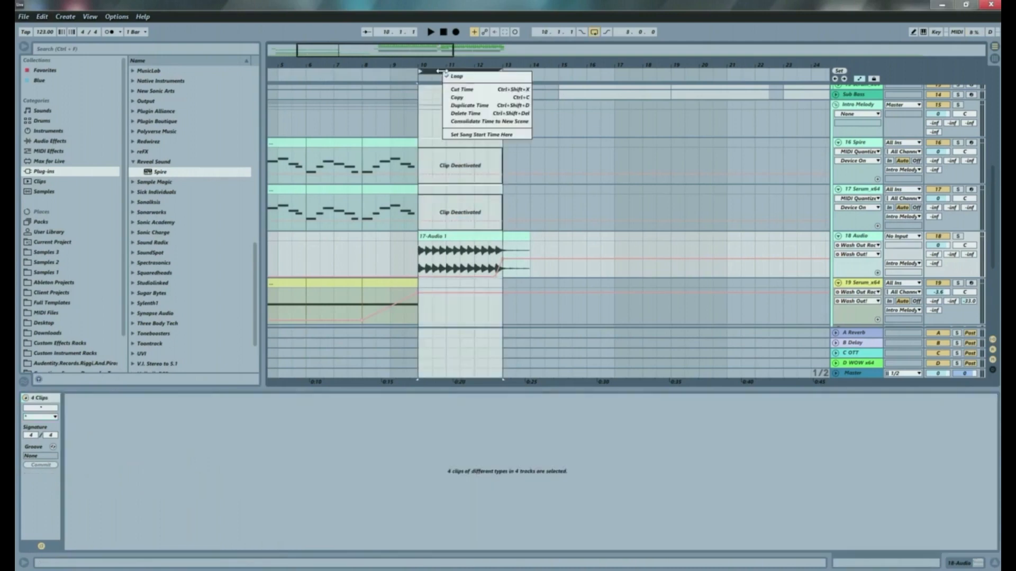
left_click(468, 106)
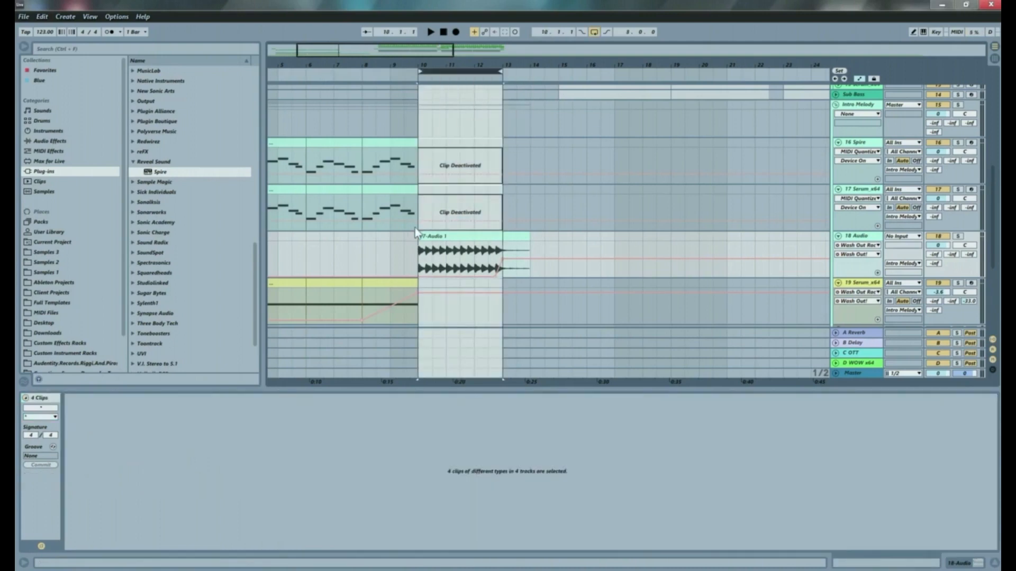
Step: Clear the transposition envelope of the first 17-Audio 1 clip, the one spanning bars 10 to 13
left_click(477, 246)
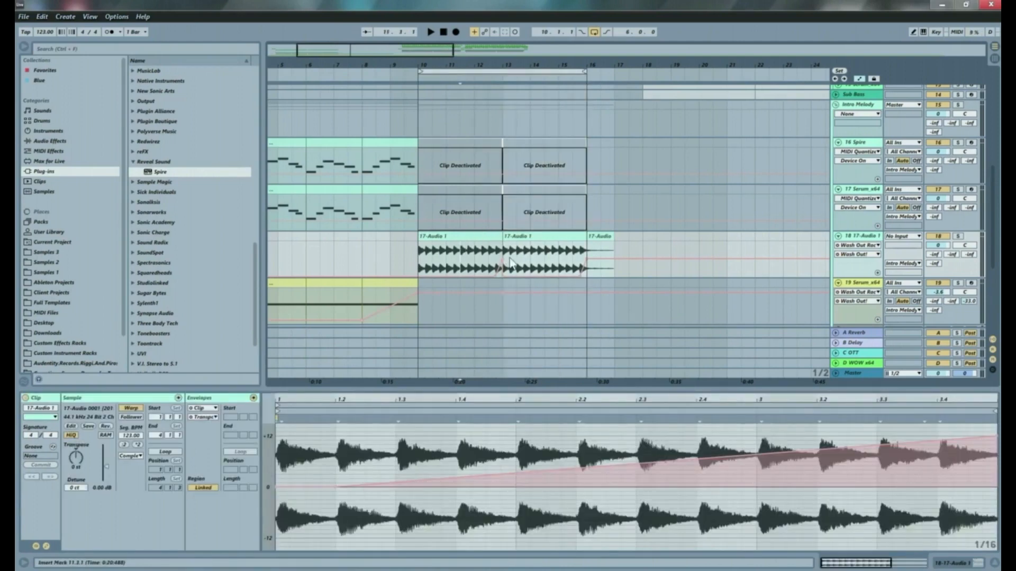
left_click(483, 237)
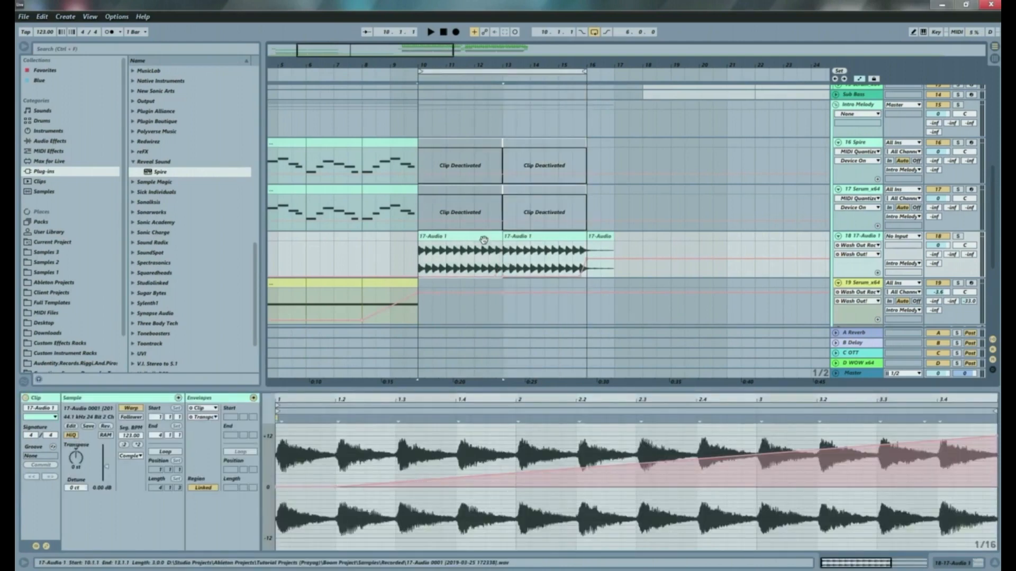
key("ctrl+a")
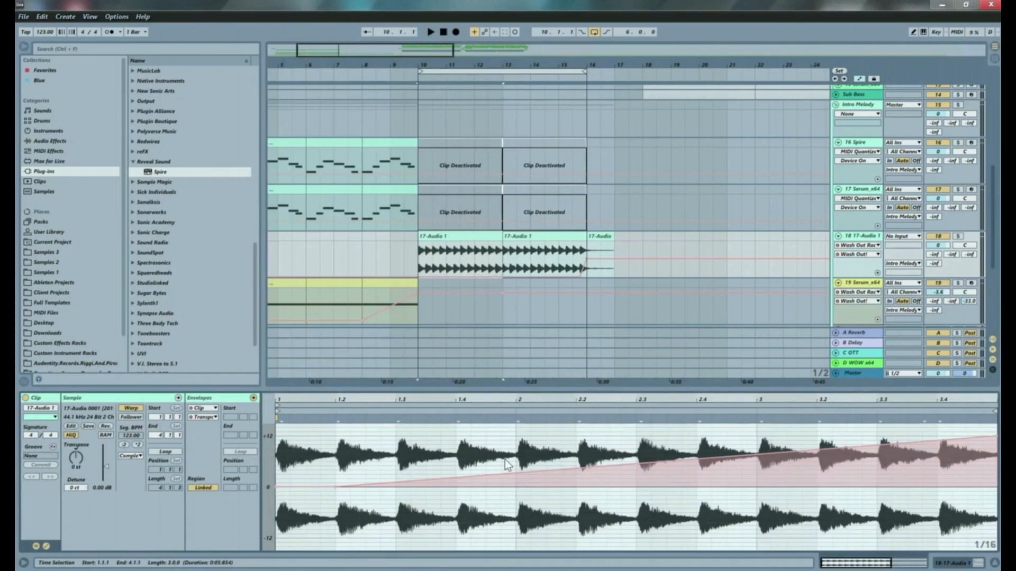
key("Delete")
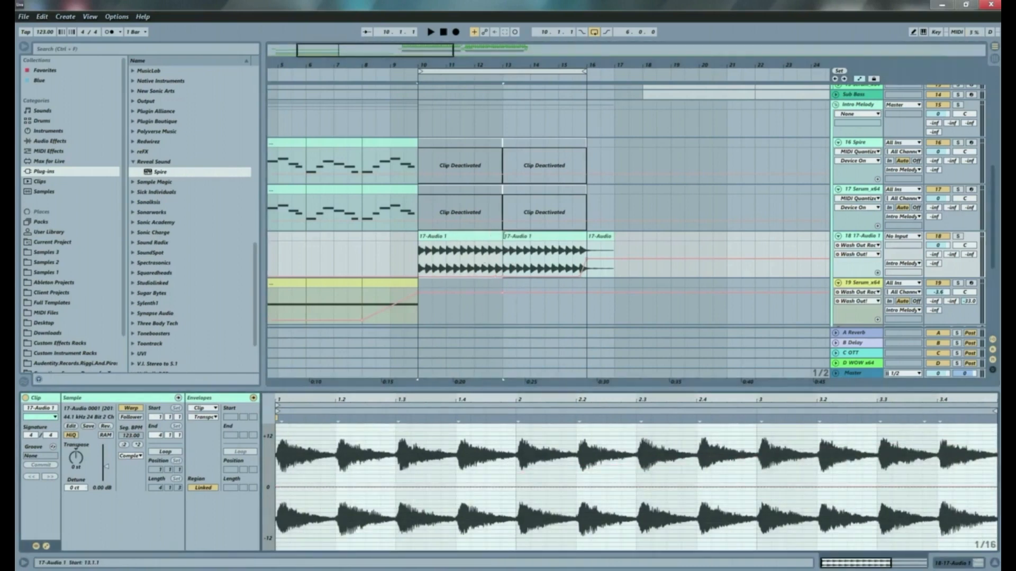
Step: Shorten the 17-Audio 1 clip at bar 10 to a single one-beat hit
left_click_drag(500, 237, 432, 241)
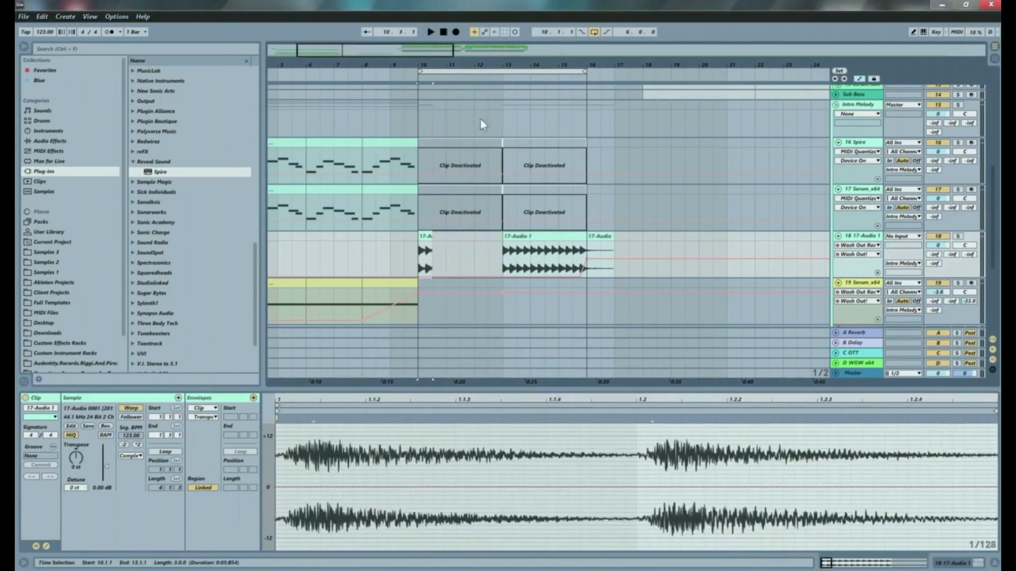
left_click_drag(429, 65, 469, 65)
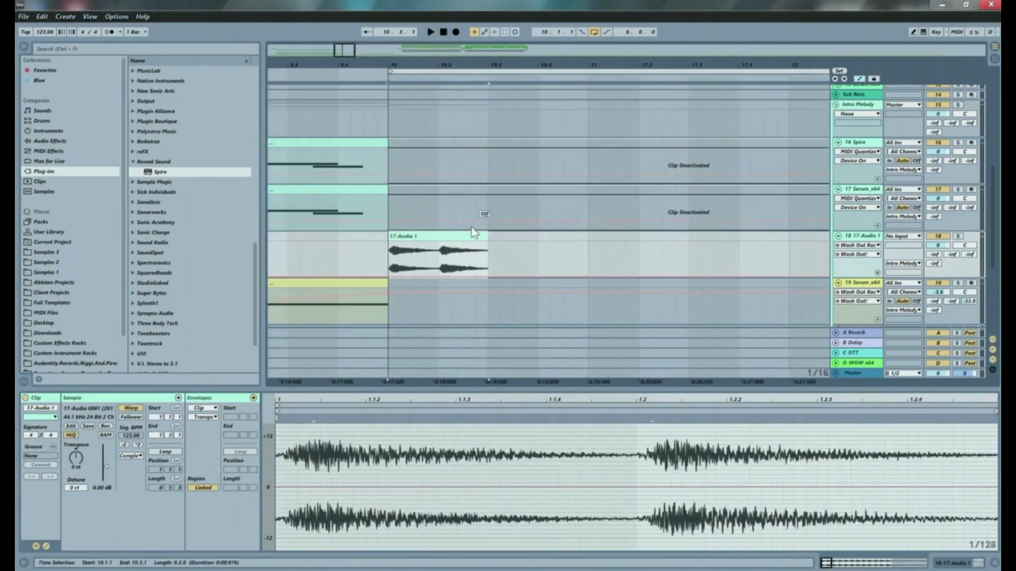
left_click_drag(489, 236, 414, 236)
left_click(488, 259)
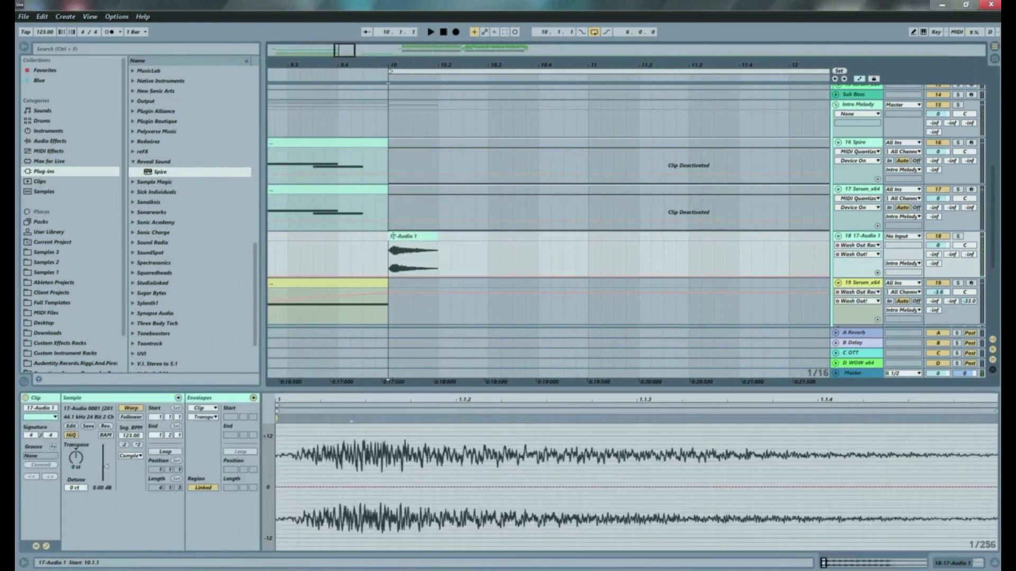
Step: Duplicate the one-beat hit with its following beat of silence so it repeats every two beats from bar 10 to bar 13
left_click(486, 246)
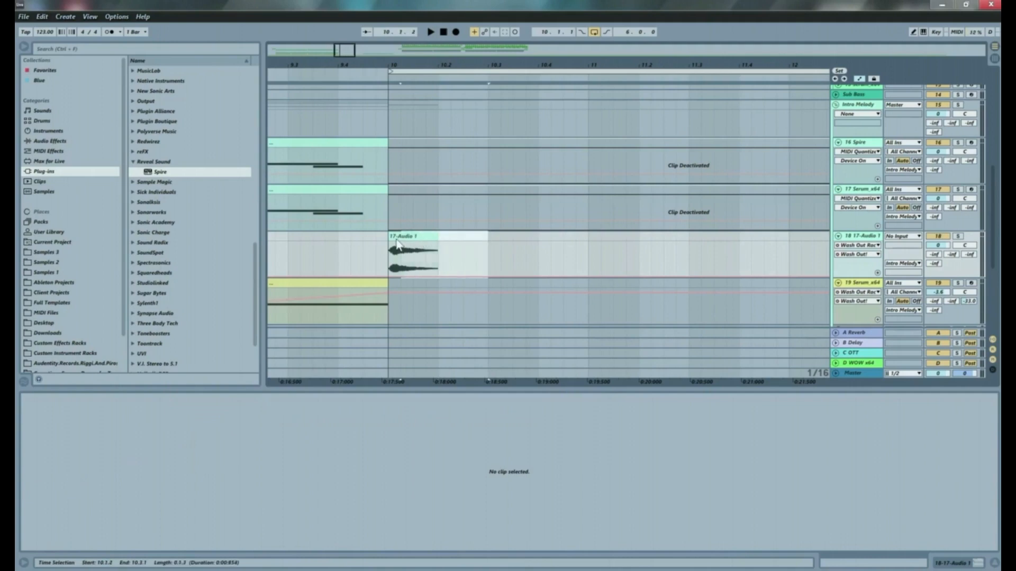
key("ctrl+d")
key("ctrl+d")
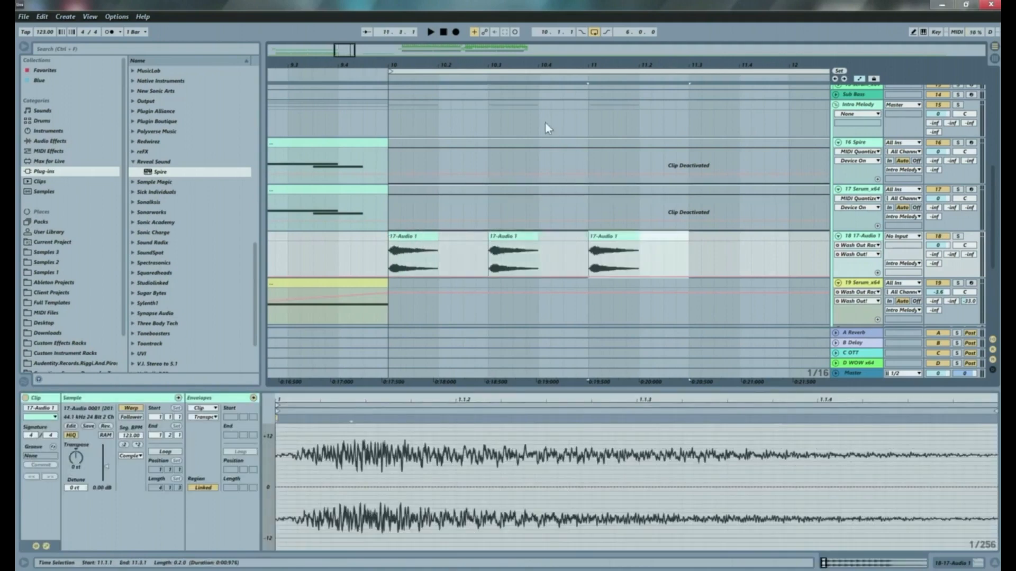
left_click_drag(408, 65, 396, 62)
key("ctrl+d")
key("ctrl+d")
key("ctrl+d")
Step: Audition the transition from the melody into the spaced hits and the build, replaying it from bar 8
left_click(330, 253)
key("space")
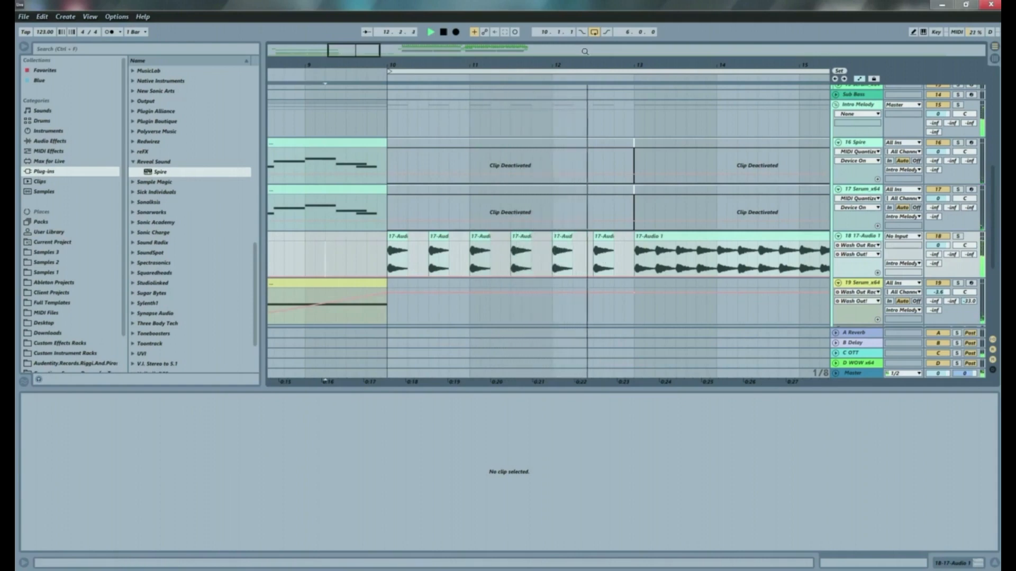
left_click_drag(601, 65, 509, 7)
key("space")
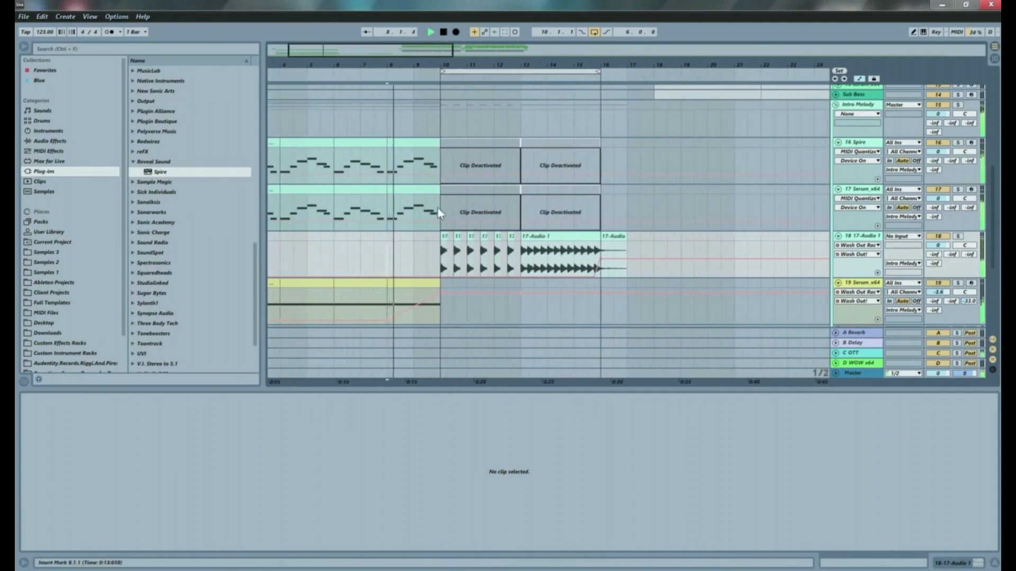
Step: Add a Reverb to the 18 17-Audio 1 track, set its decay time to 6.24 s, and audition it from bar 8
left_click(52, 141)
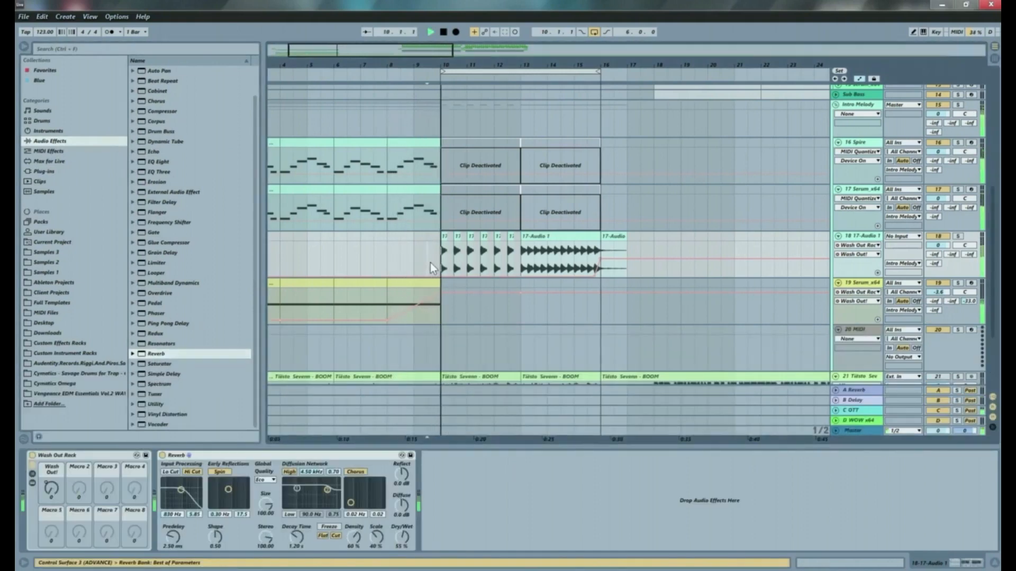
left_click(430, 262)
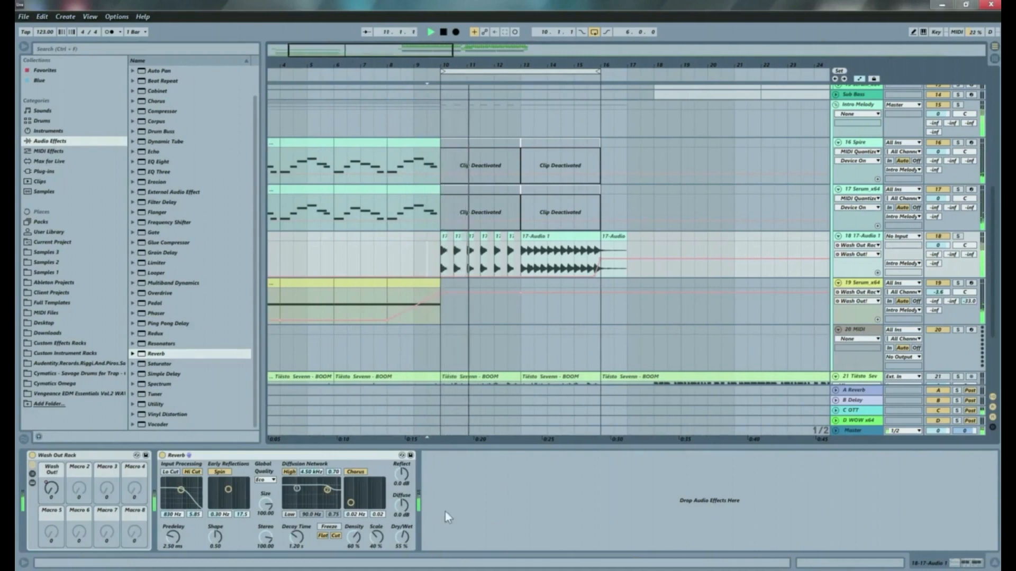
left_click_drag(294, 537, 295, 508)
left_click(390, 270)
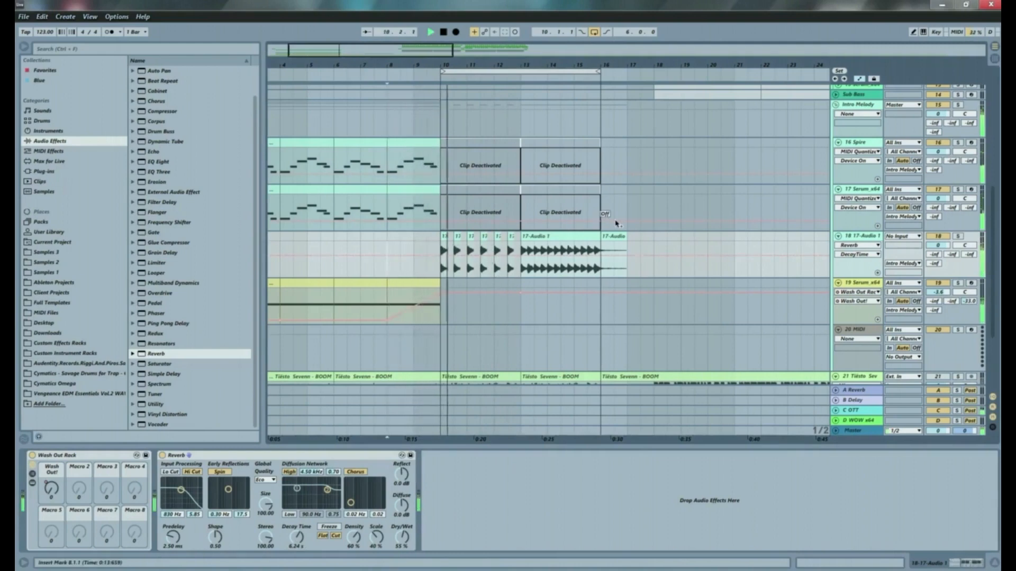
left_click(383, 247)
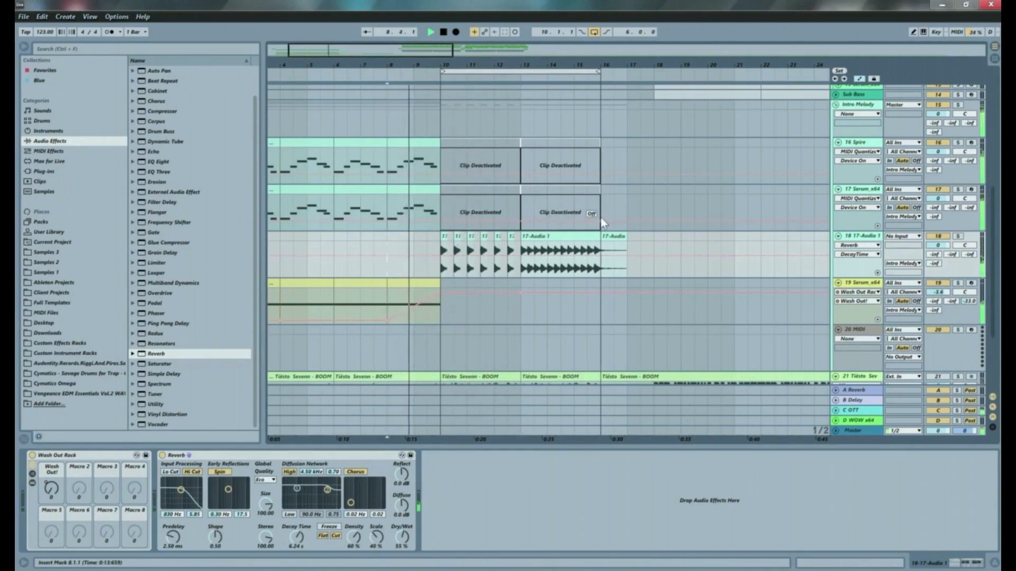
Step: Unfold the Kick track and review the drum, bass, melody and reference tracks while the build plays
scroll(601, 217, "up", 10)
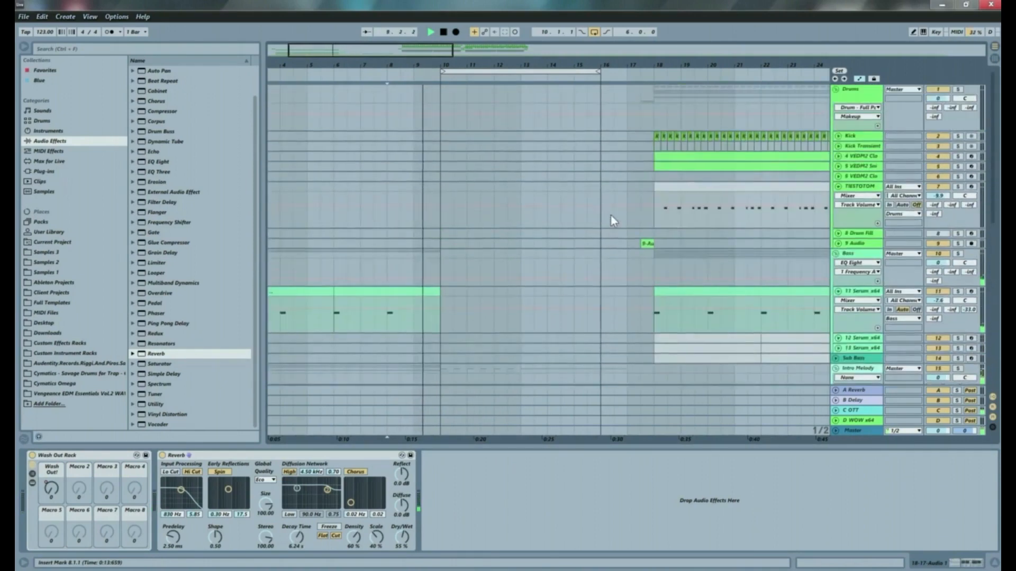
left_click(838, 137)
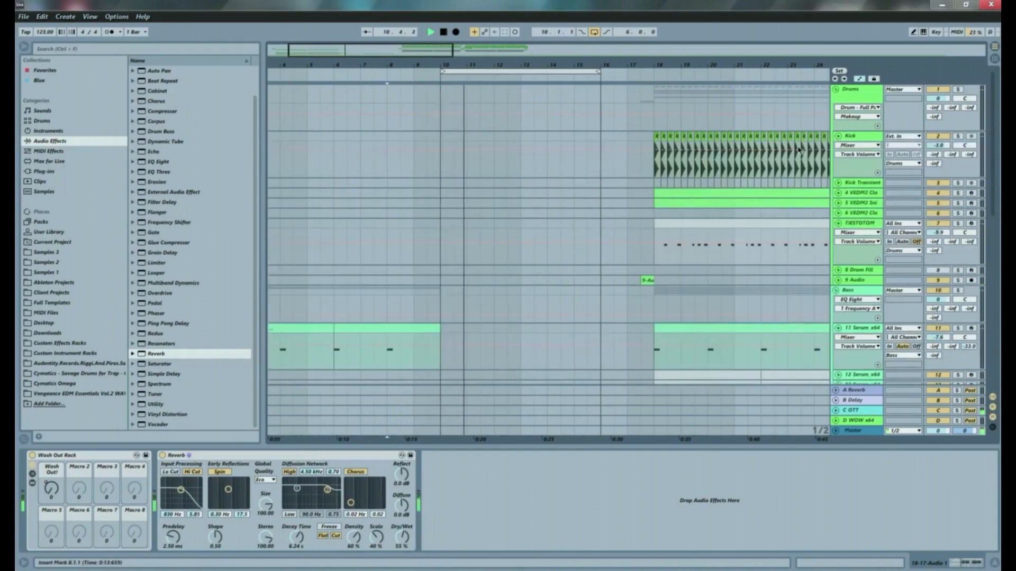
scroll(561, 227, "down", 10)
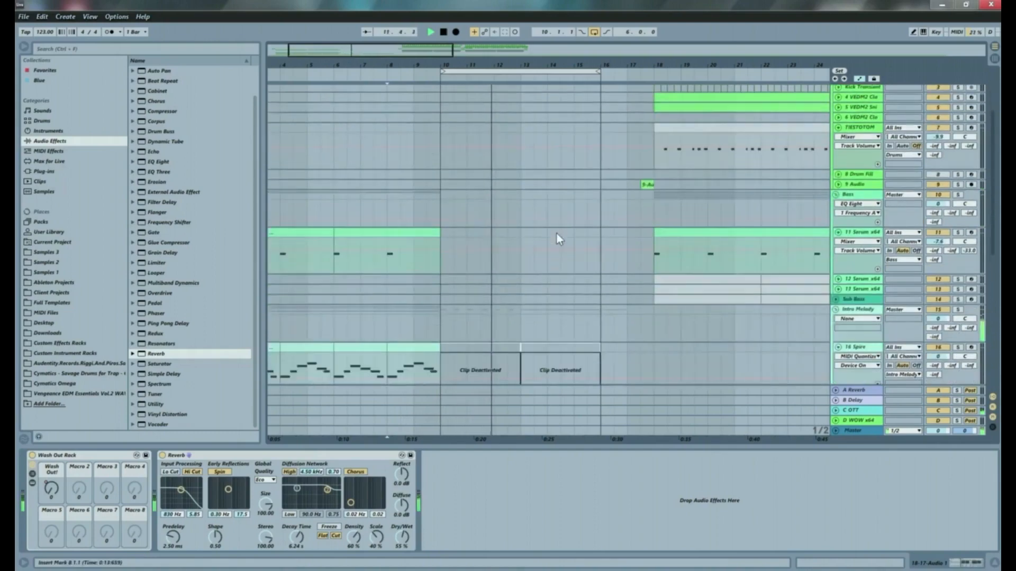
scroll(557, 237, "down", 2)
scroll(560, 242, "down", 3)
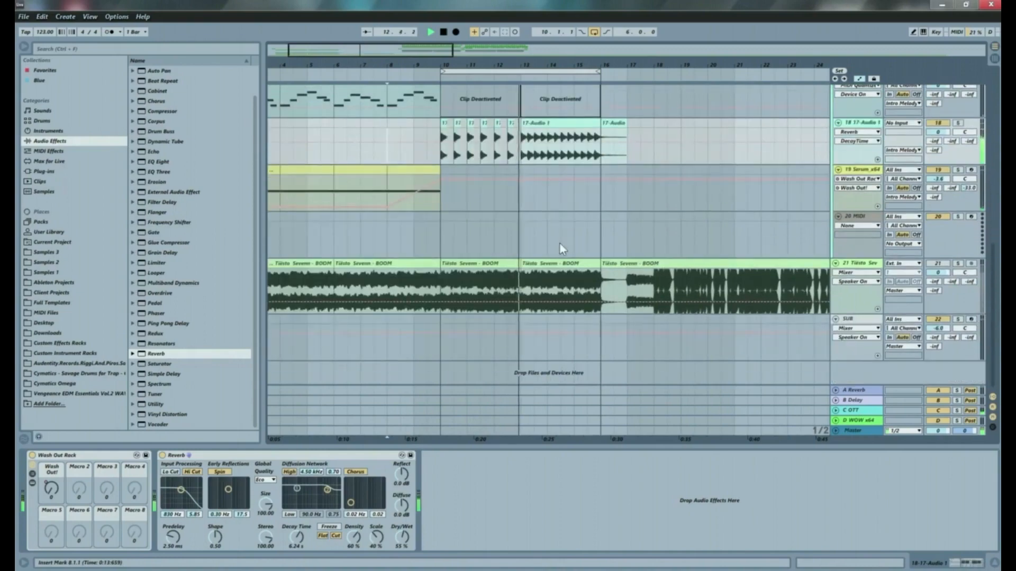
scroll(570, 247, "up", 5)
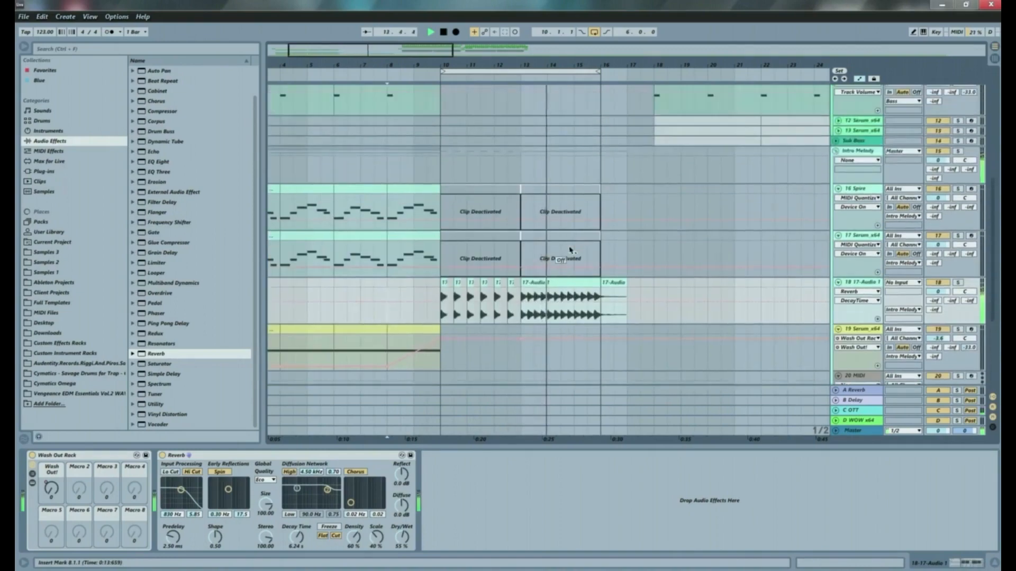
scroll(569, 247, "down", 2)
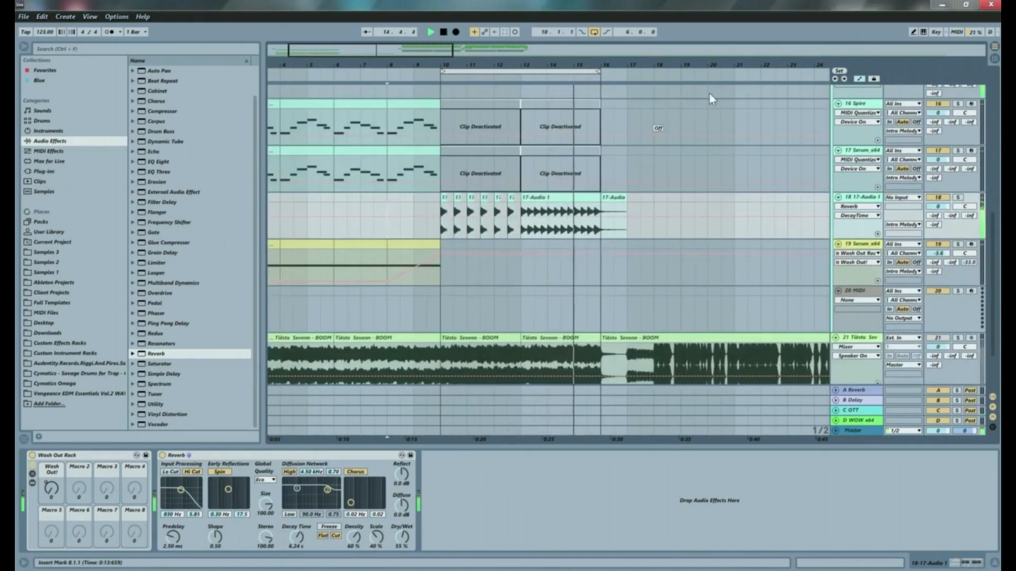
Step: Turn off looping and play the intro from 1.3.1, near the start of the arrangement
left_click(599, 29)
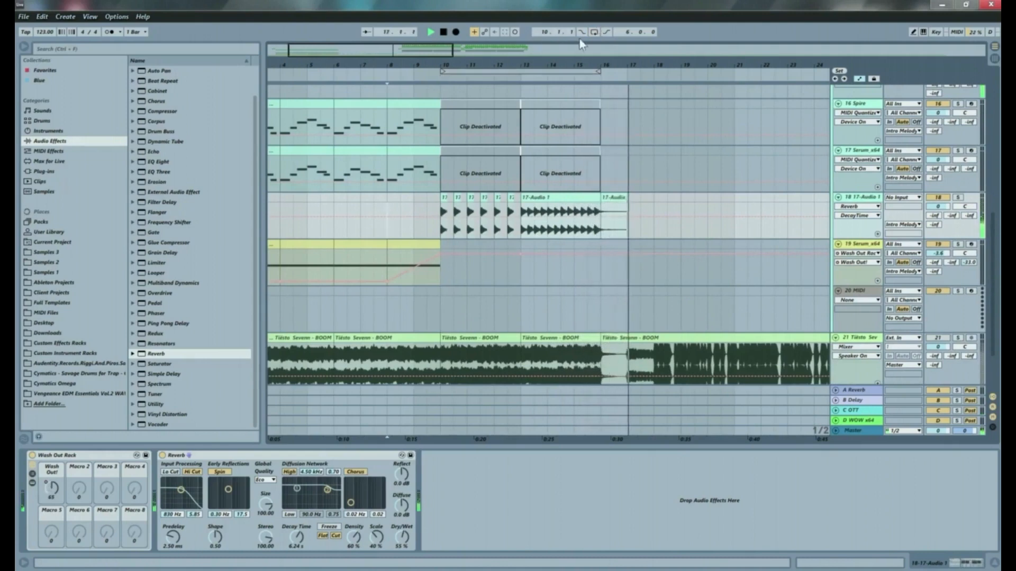
left_click_drag(414, 69, 395, 54)
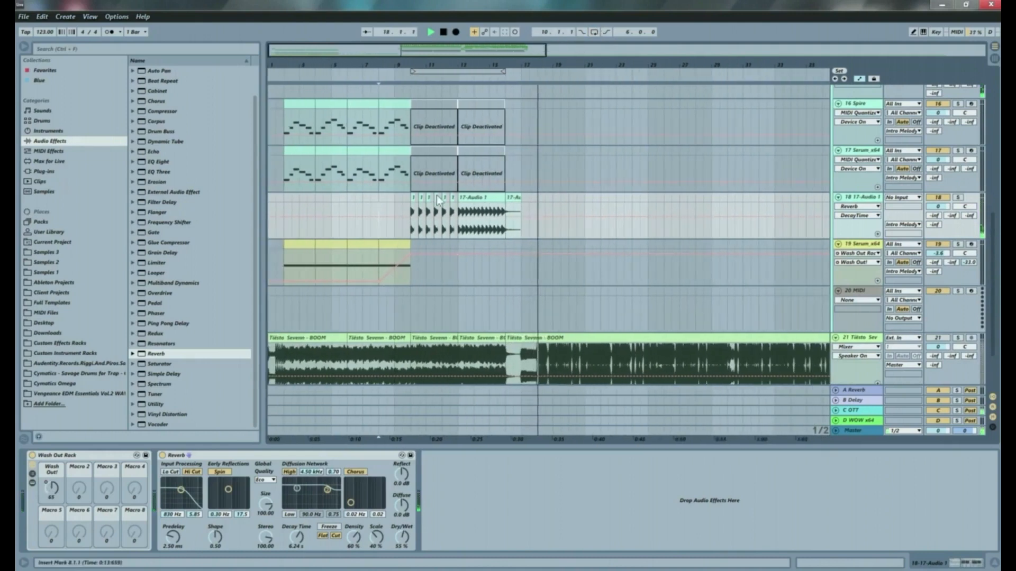
left_click(279, 211)
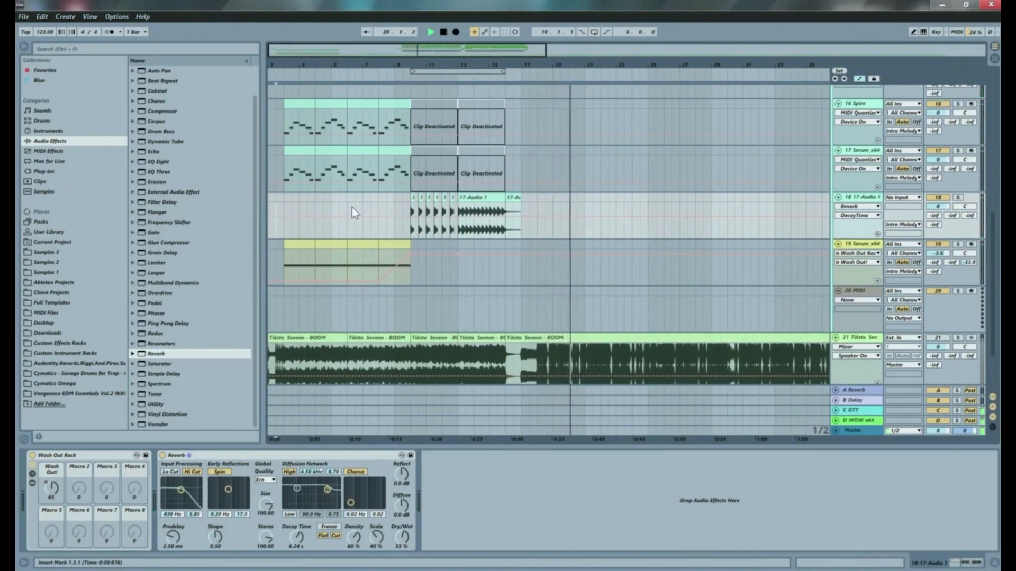
key("space")
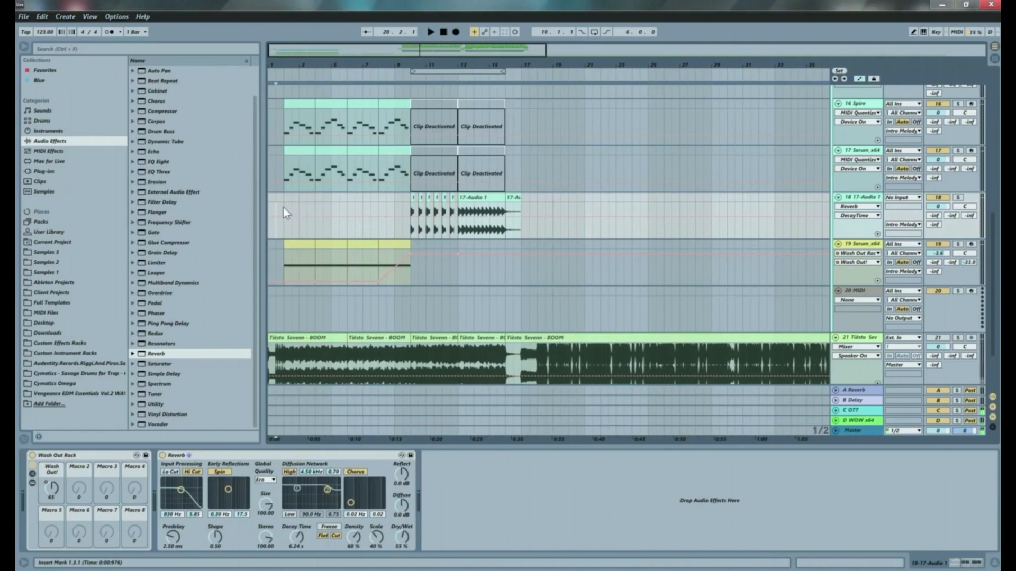
key("space")
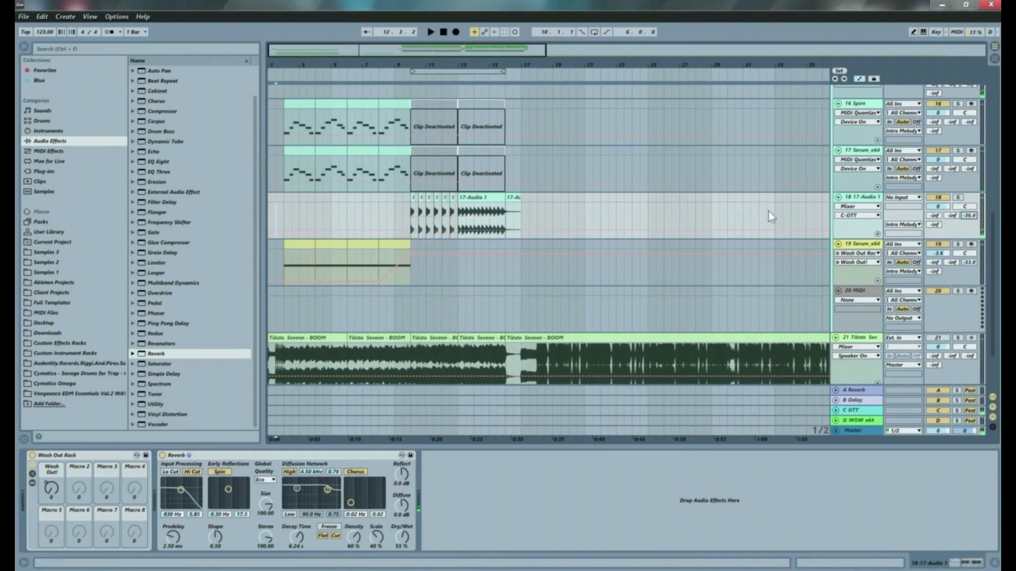
Step: Set the OTT send of the 18 17-Audio 1 track to -50.0 dB, auditioning the build from bars 9 and 8
left_click(398, 204)
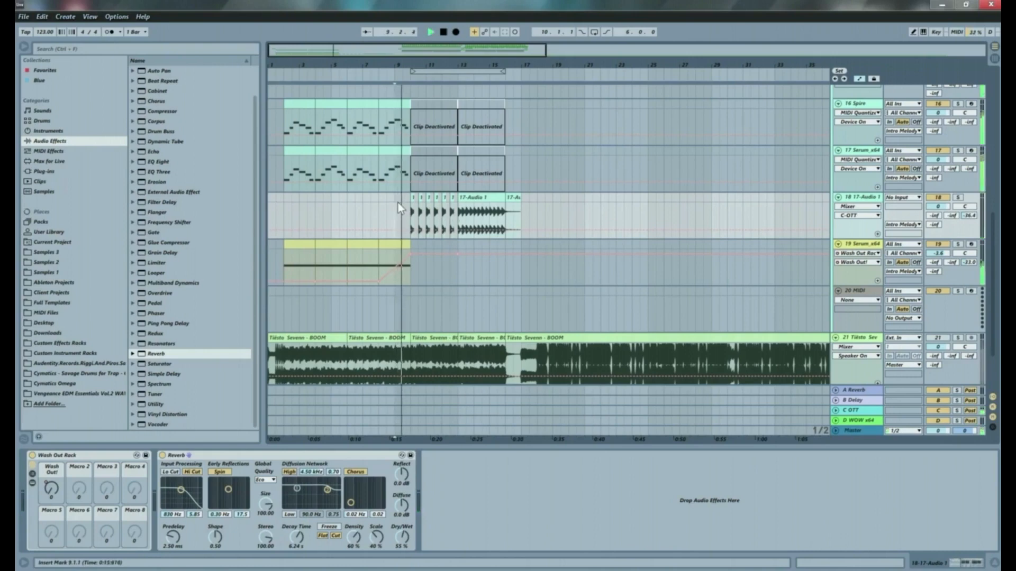
key("space")
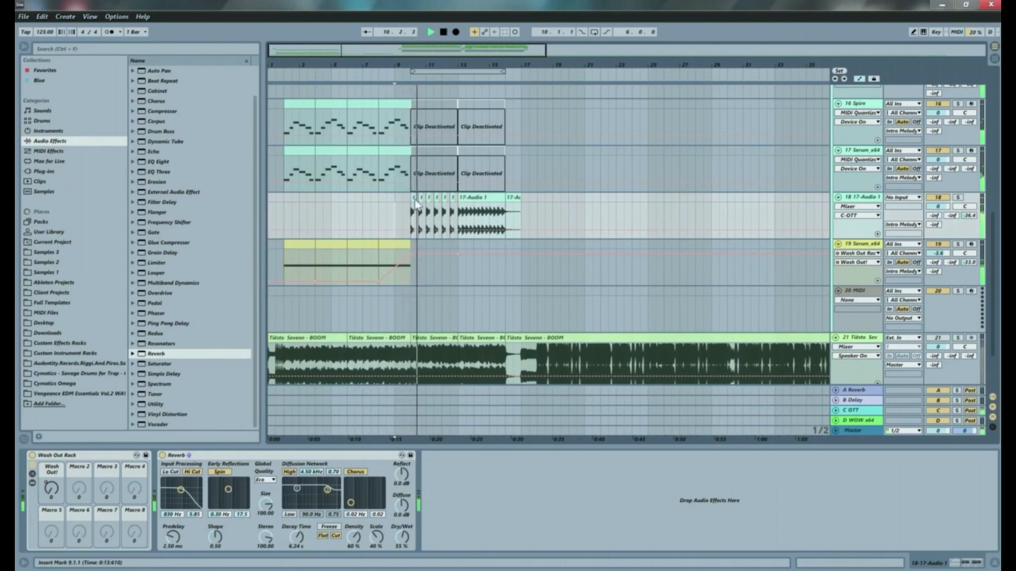
left_click_drag(969, 216, 972, 216)
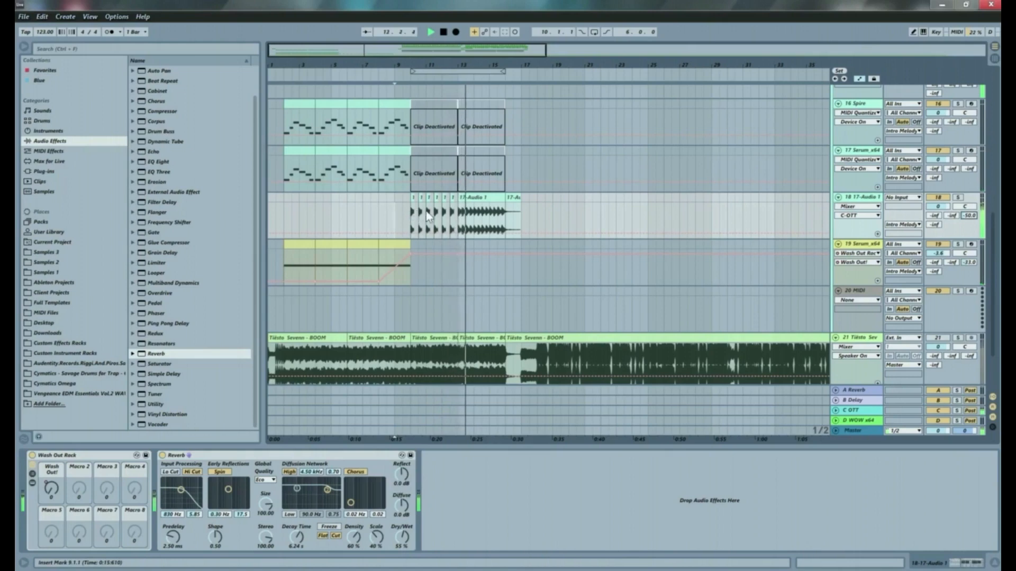
left_click(382, 214)
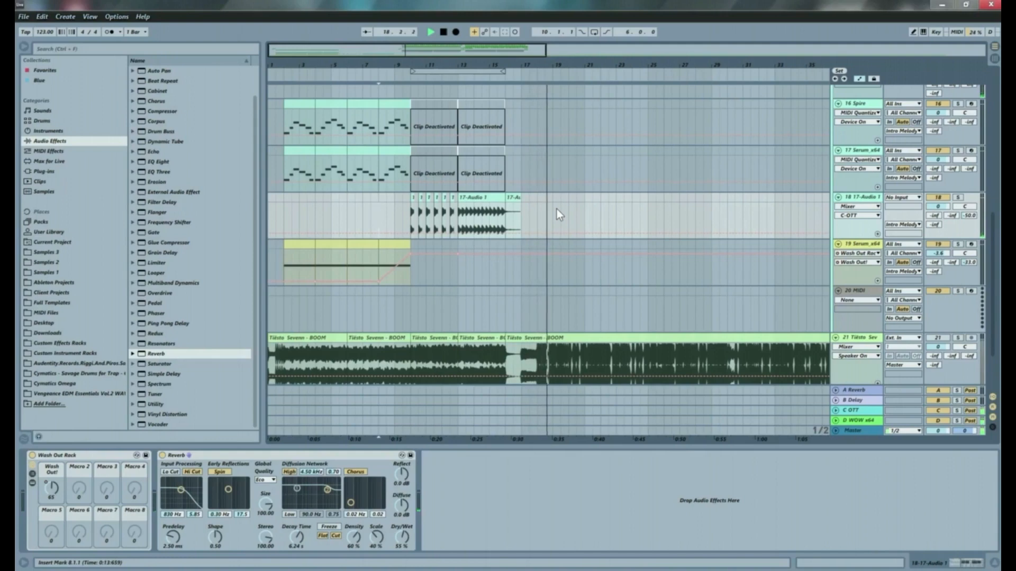
Step: Play the arrangement from bar 2 through the drop, then examine the opening bars of the audio, bass and melody tracks
left_click(283, 208)
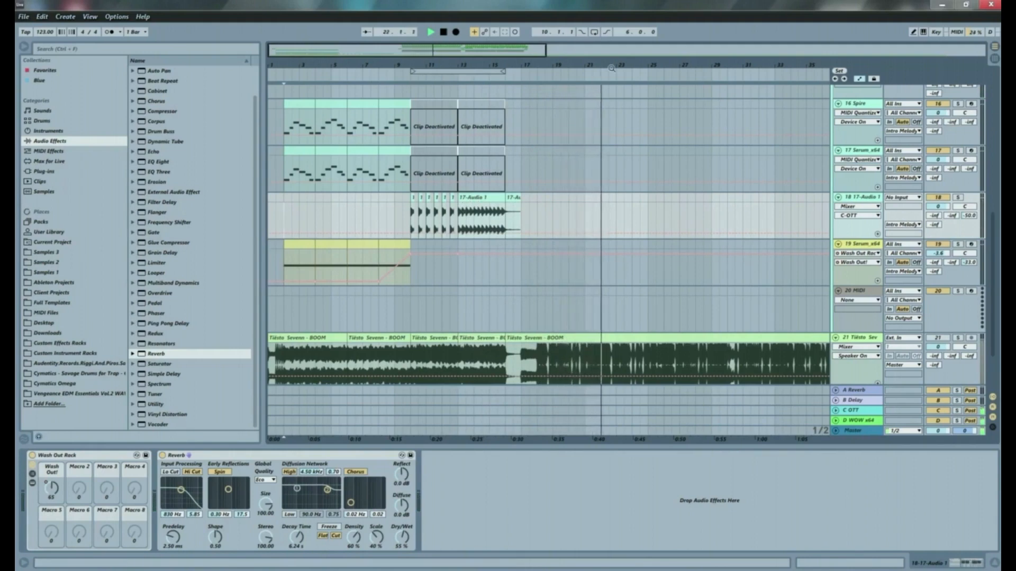
left_click_drag(612, 66, 613, 44)
left_click_drag(329, 61, 329, 72)
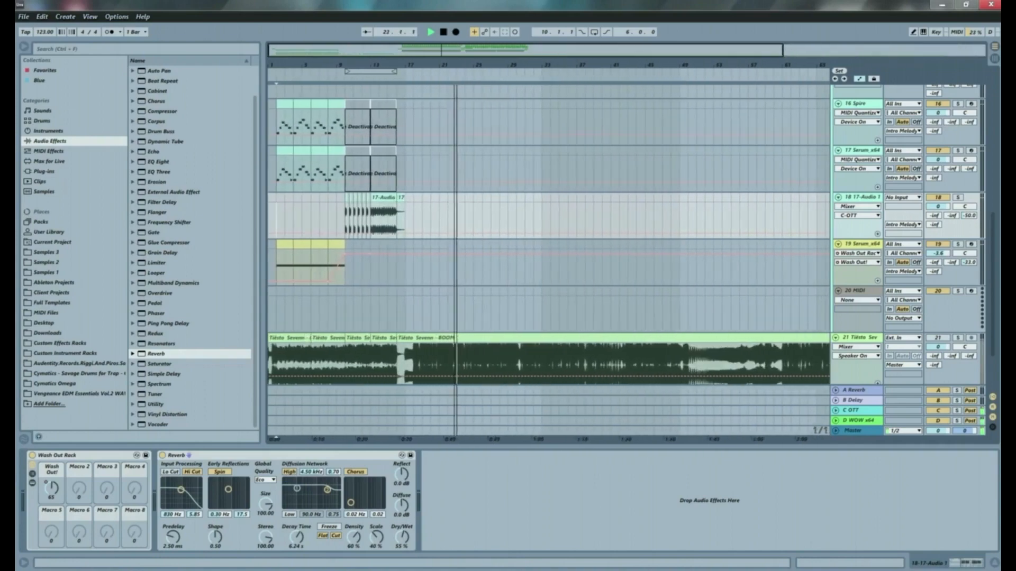
scroll(380, 212, "up", 5)
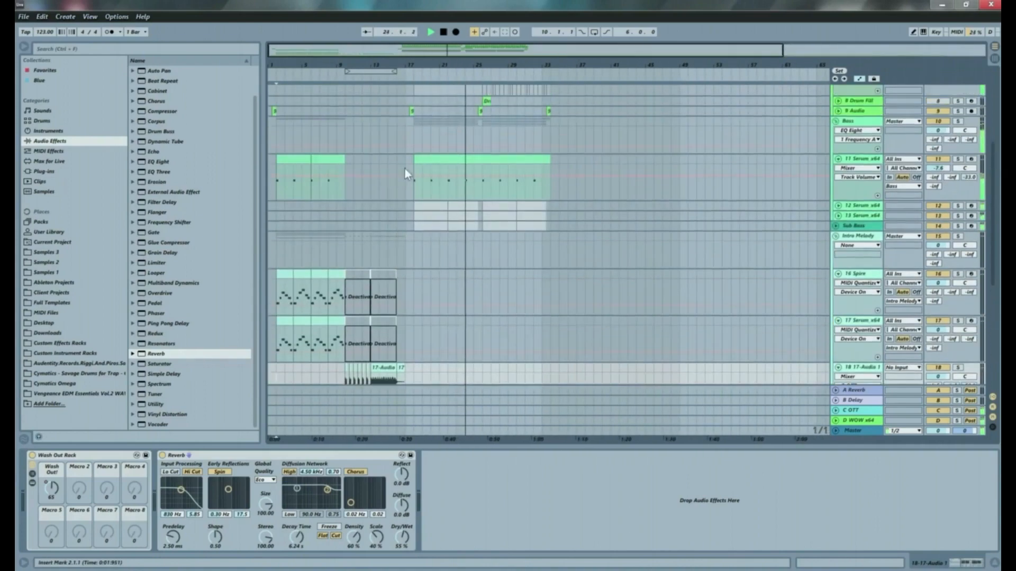
mouse_move(380, 65)
left_mouse_down()
mouse_move(380, 101)
mouse_move(380, 61)
mouse_move(380, 78)
left_mouse_up()
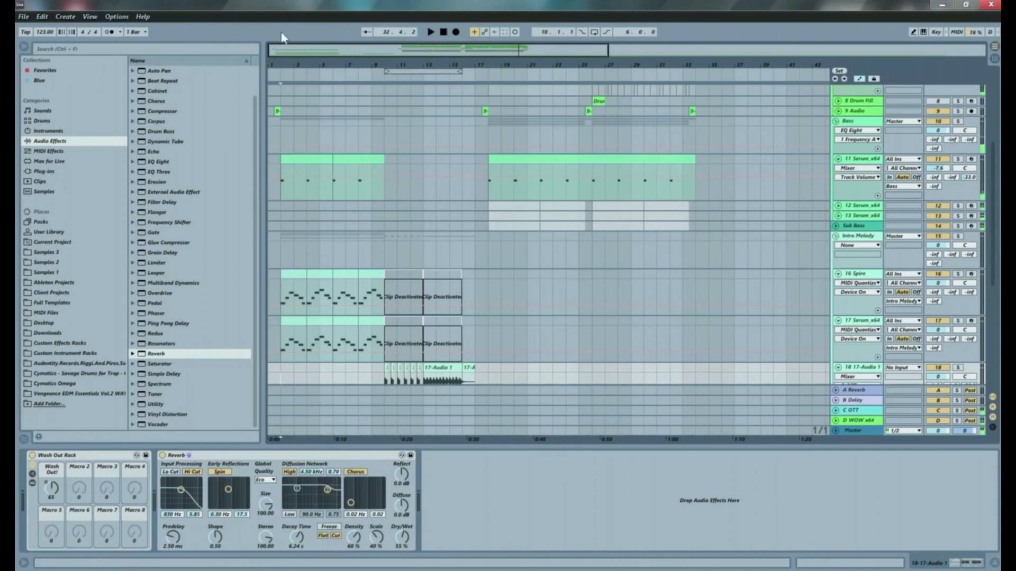
left_click_drag(279, 61, 292, 102)
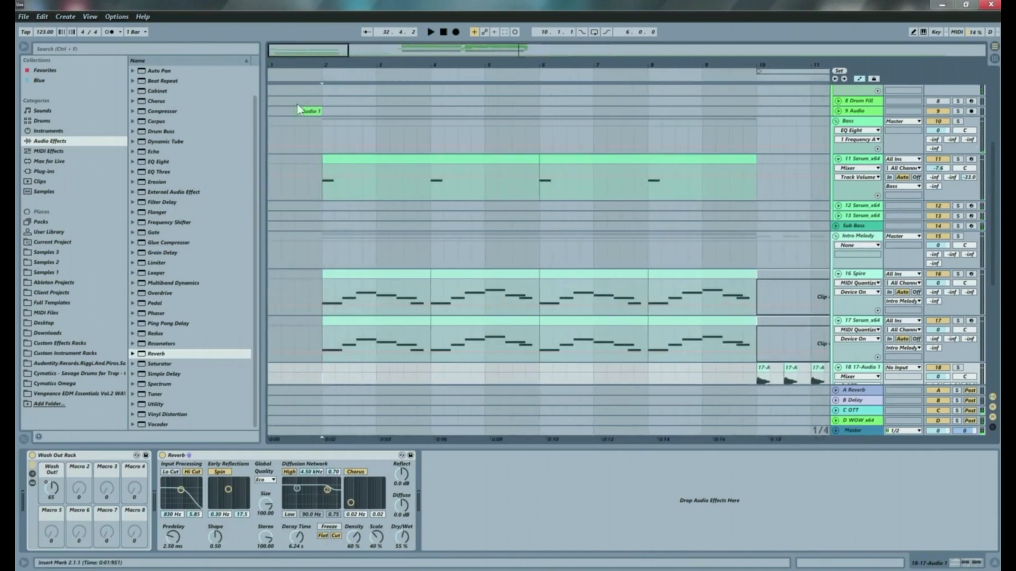
Step: Play the arrangement from 1.3.1 and examine the drum, bass and melody tracks up to the section around bar 18
left_click(285, 127)
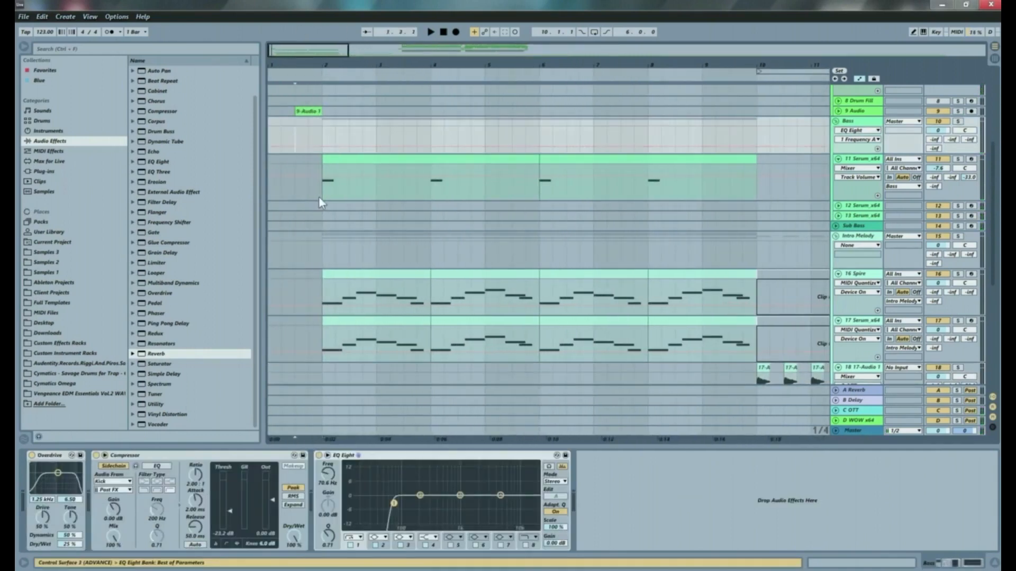
scroll(318, 195, "up", 5)
key("space")
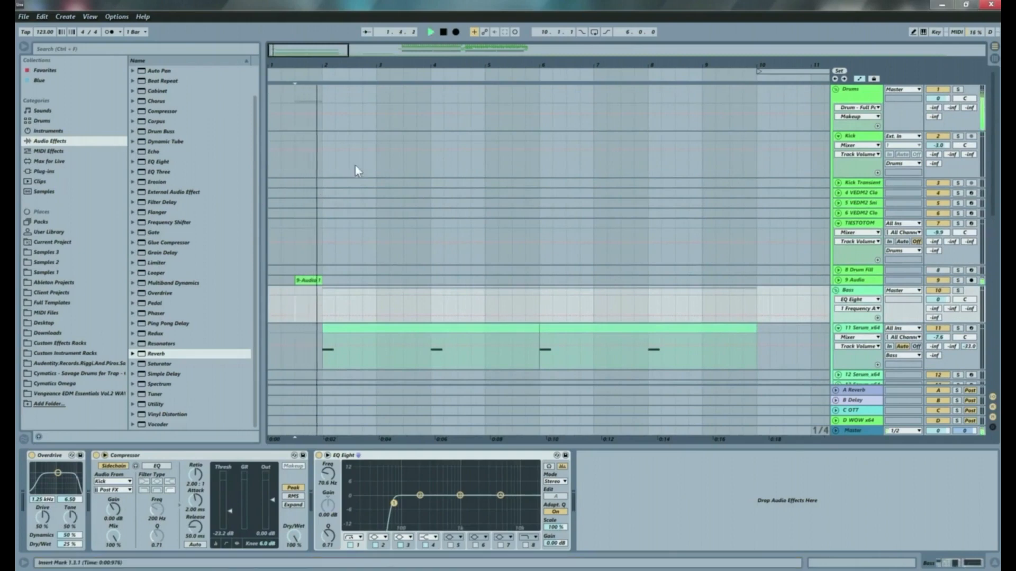
scroll(400, 144, "down", 5)
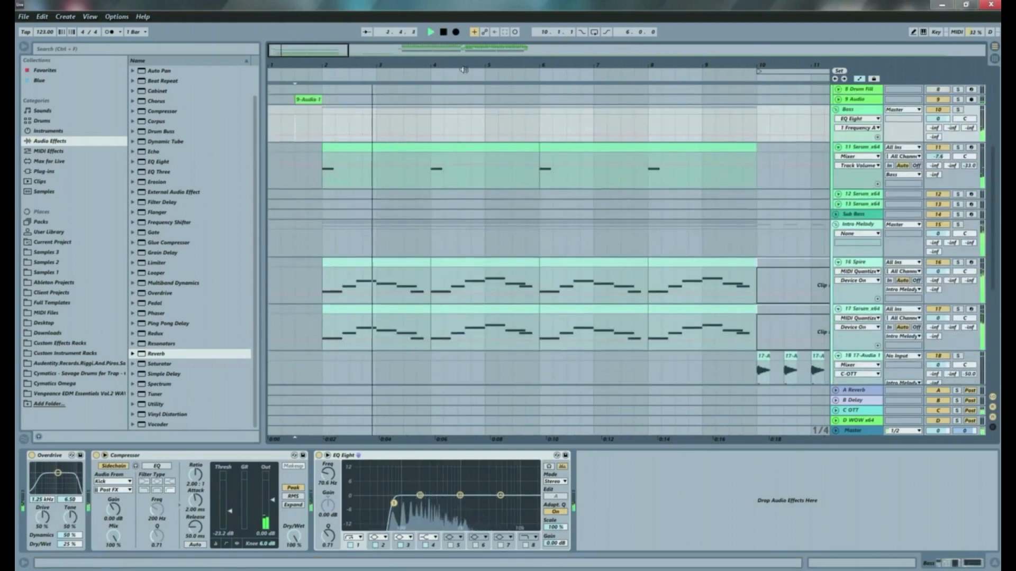
left_click_drag(442, 64, 324, 41)
scroll(524, 204, "down", 4)
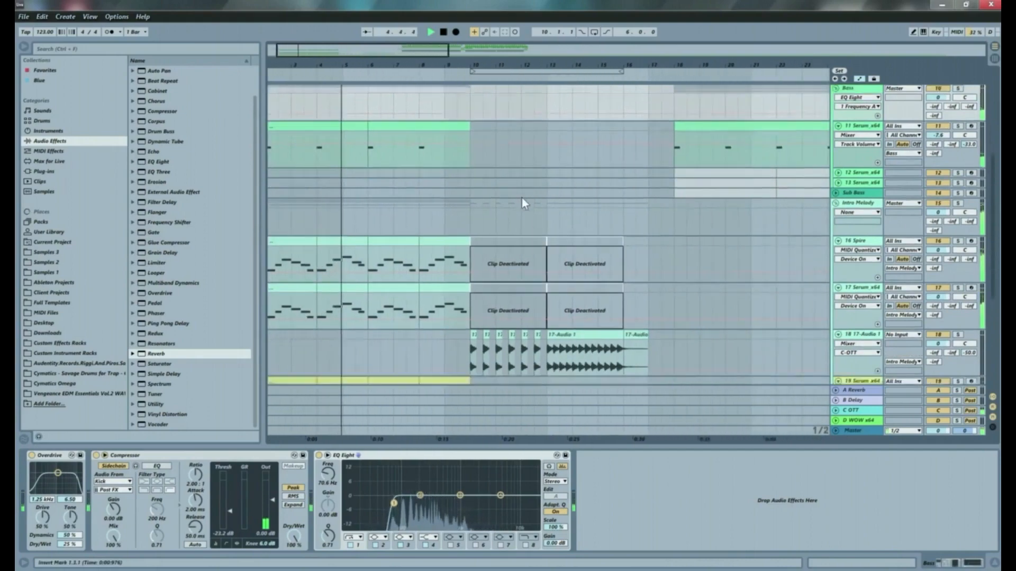
scroll(537, 221, "up", 10)
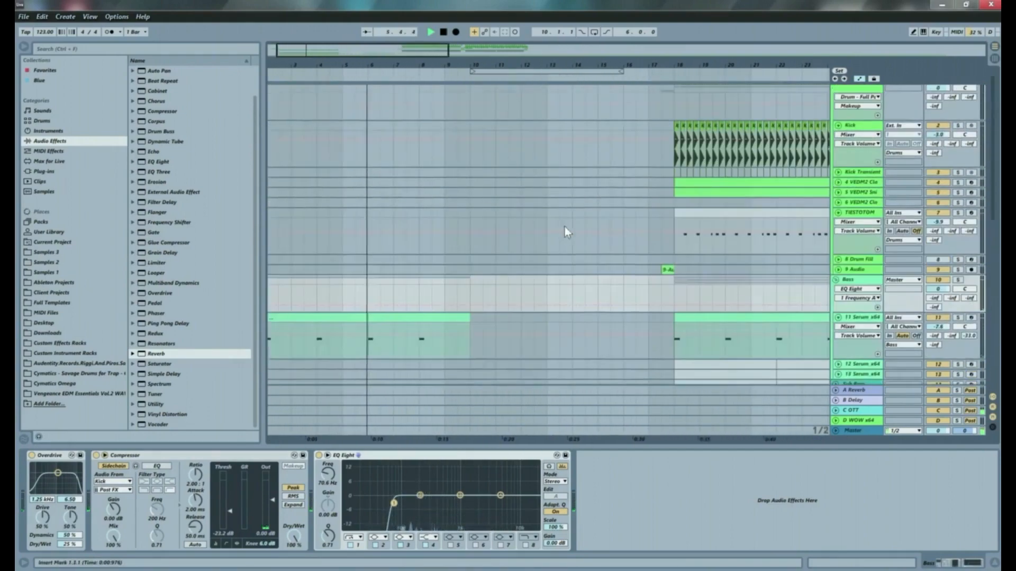
Step: Unfold the VEDM2 Clap 028 track, copy its bar 18 clip to bar 10 and trim the copy to end at 17.1.1
left_click(838, 192)
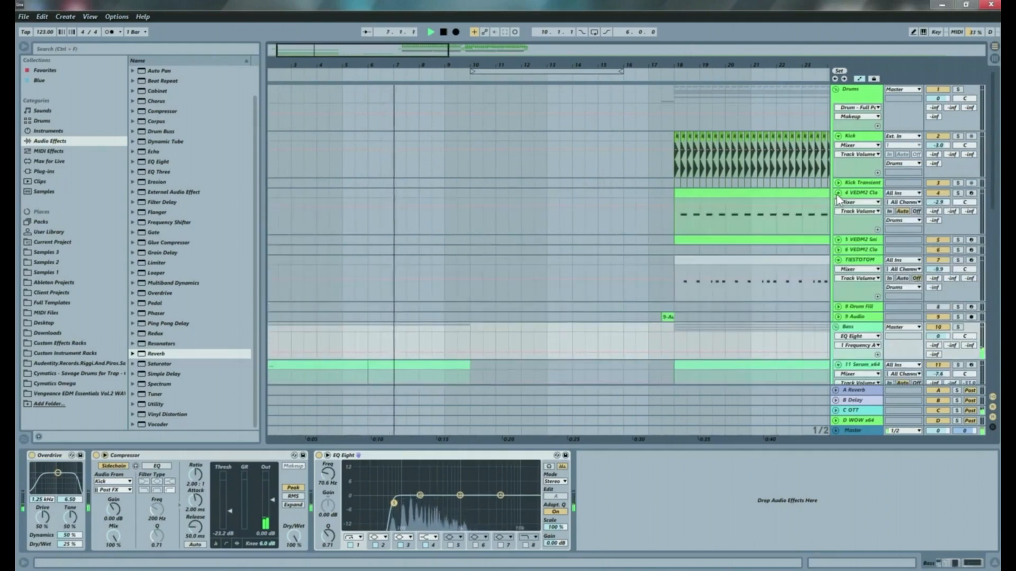
left_click(643, 199)
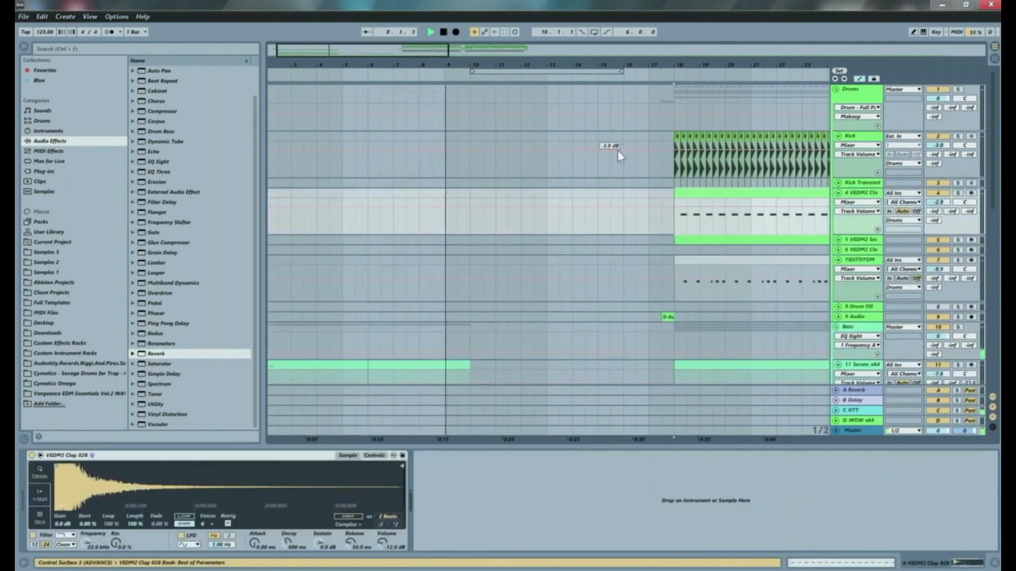
scroll(617, 151, "down", 2)
scroll(617, 151, "up", 2)
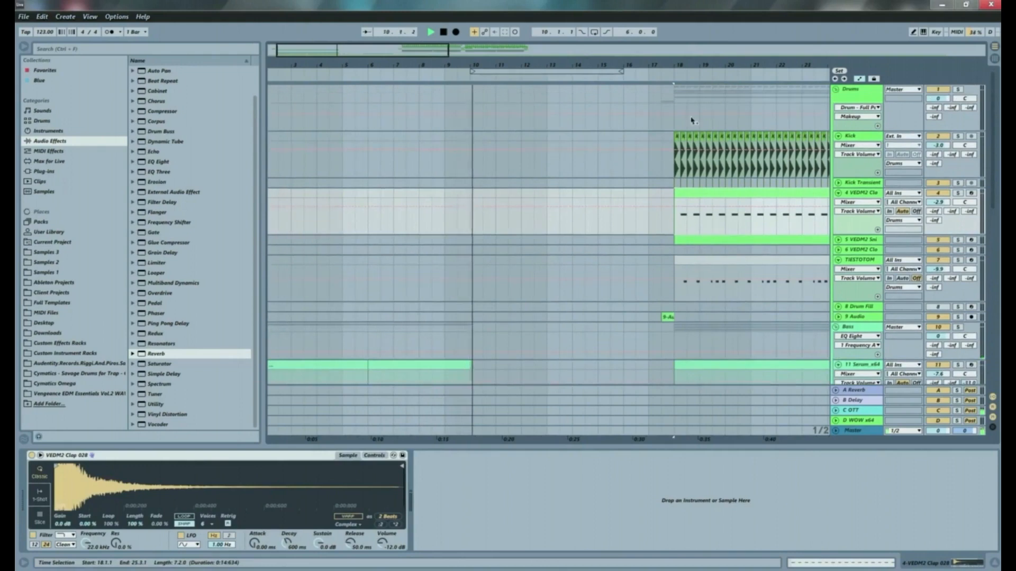
mouse_move(699, 195)
left_mouse_down()
mouse_move(462, 211)
mouse_move(500, 204)
left_mouse_up()
left_click(443, 228)
key("space")
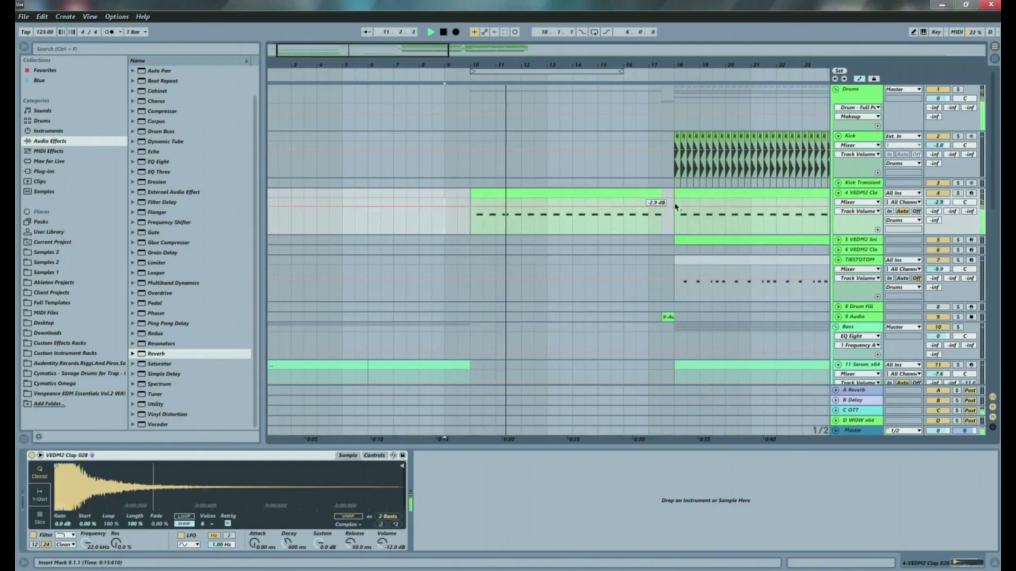
left_click(656, 194)
left_click_drag(656, 195, 648, 195)
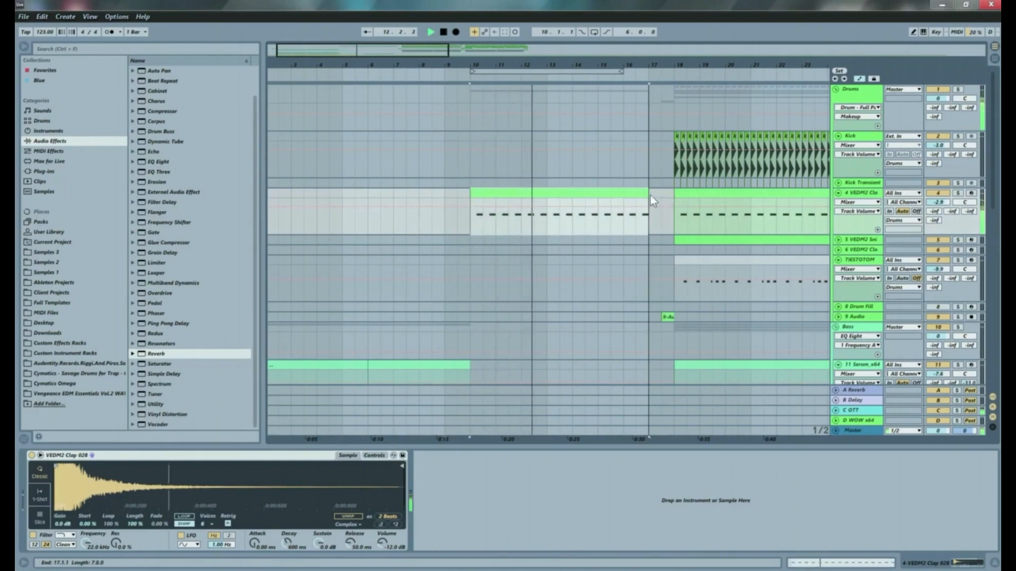
Step: Unfold the VEDM2 Snips 003 track, copy its bar 18 clip to bar 10 and trim the copy to end at 17.1.1
left_click(688, 242)
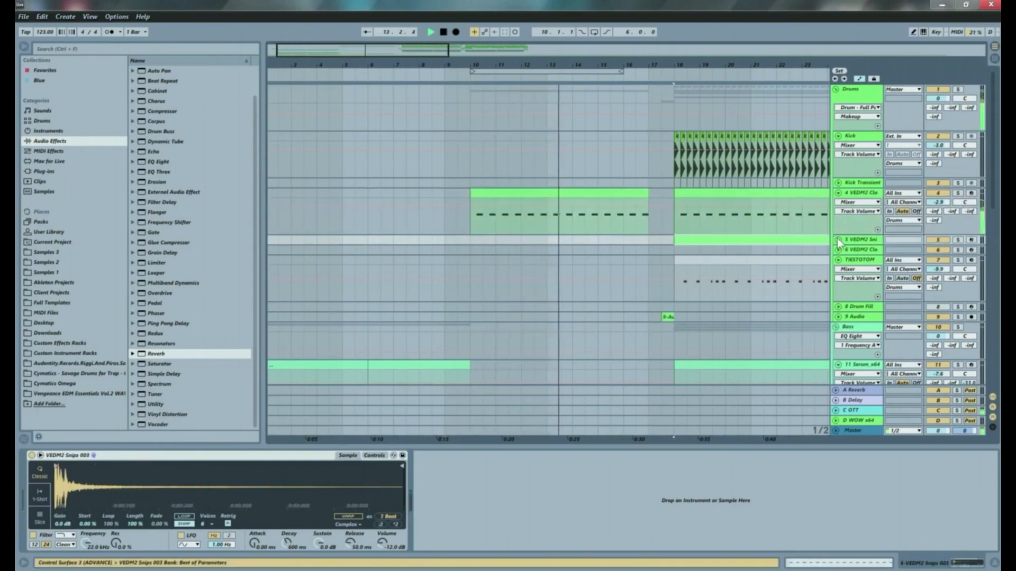
left_click(838, 240)
left_click_drag(707, 242, 508, 257)
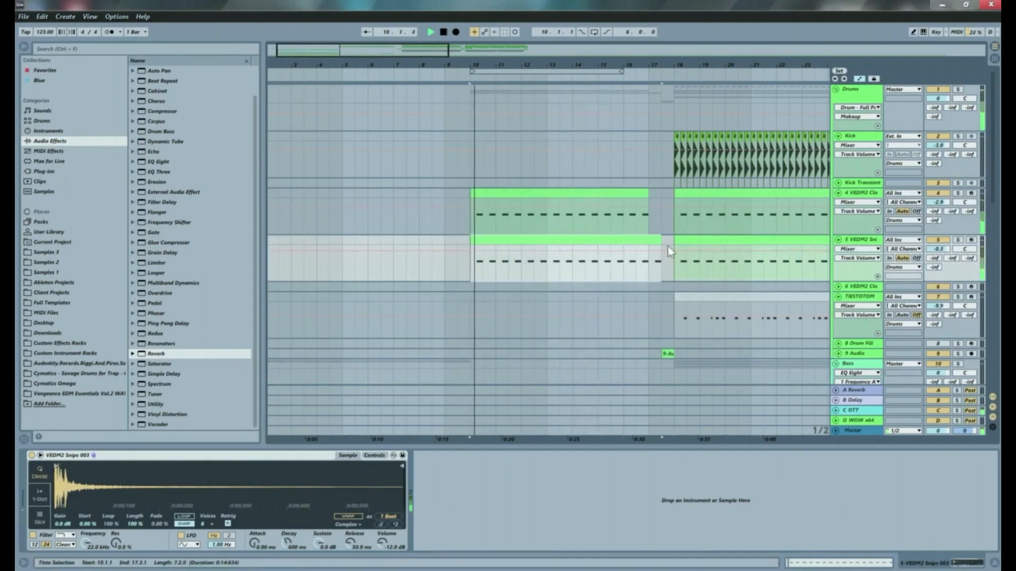
left_click_drag(661, 243, 651, 243)
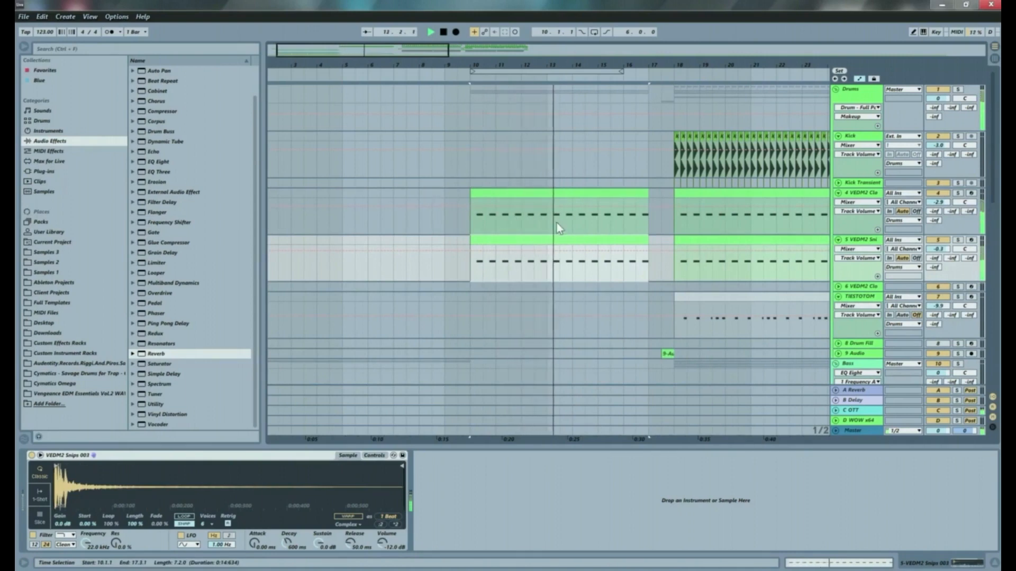
Step: Delete the clap and snips material from bar 13 to bar 17 and audition the intro from earlier bars
left_click_drag(548, 220, 638, 193)
left_click_drag(652, 270, 545, 191)
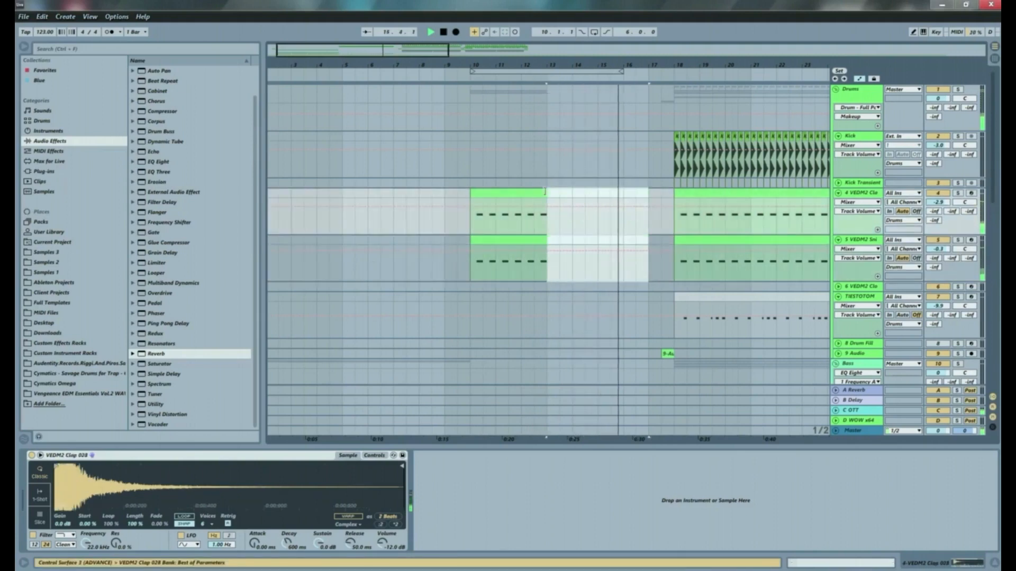
left_click(448, 225)
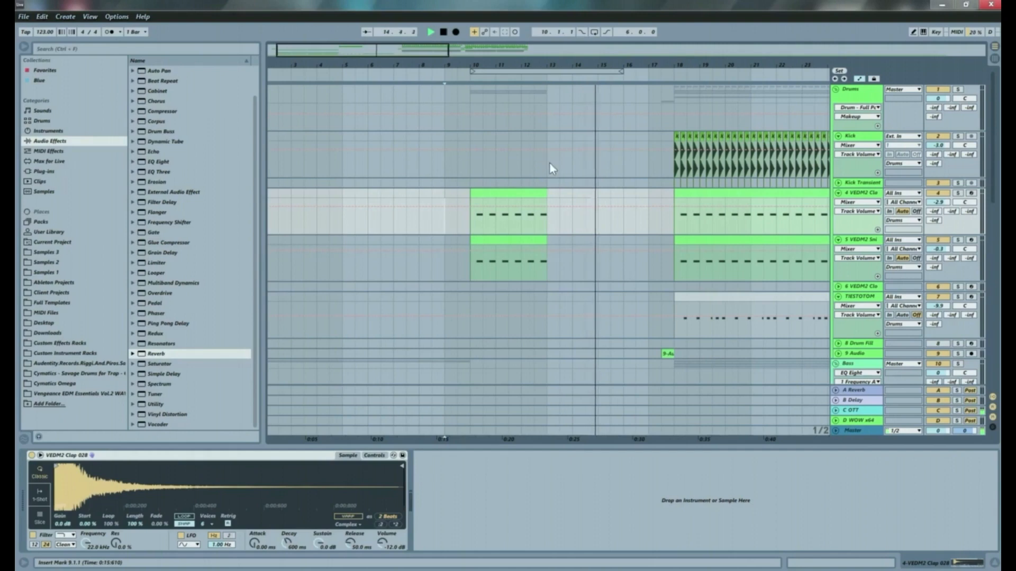
left_click(342, 237)
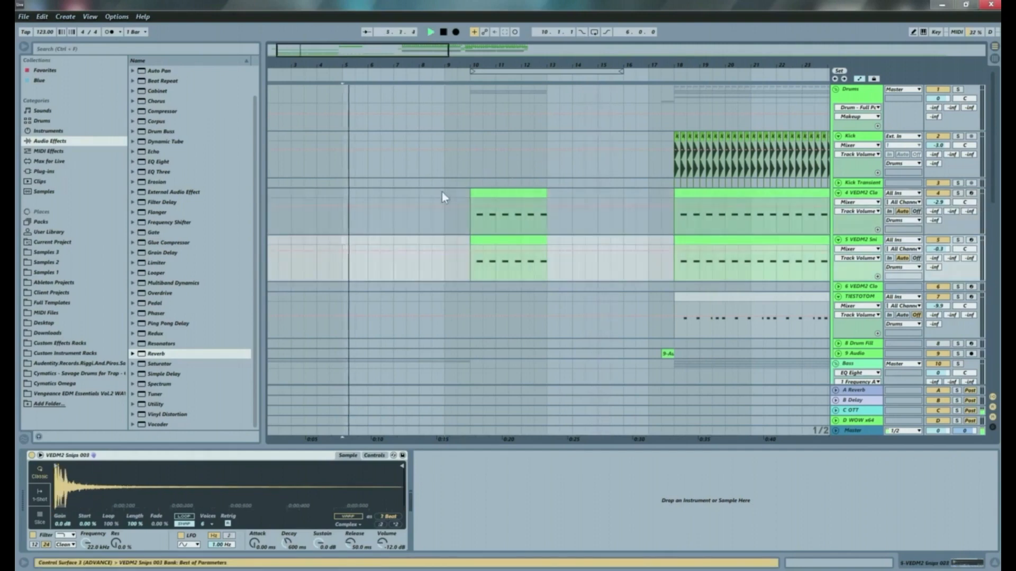
Step: Copy the three-bar clap and snips clips from bar 10 to 6.3.1
left_click(488, 194)
left_click(493, 240, "shift")
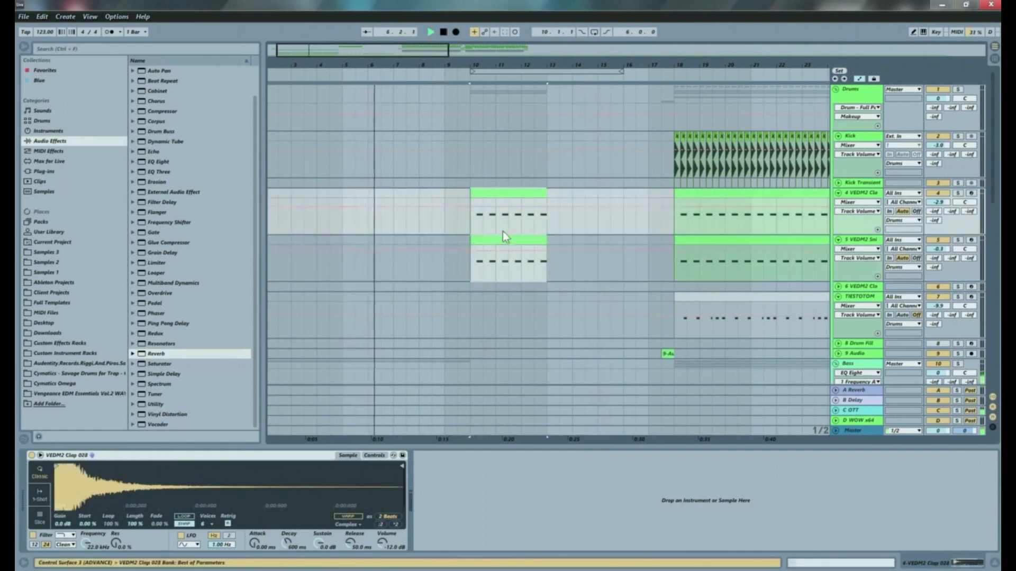
left_click_drag(492, 195, 408, 189)
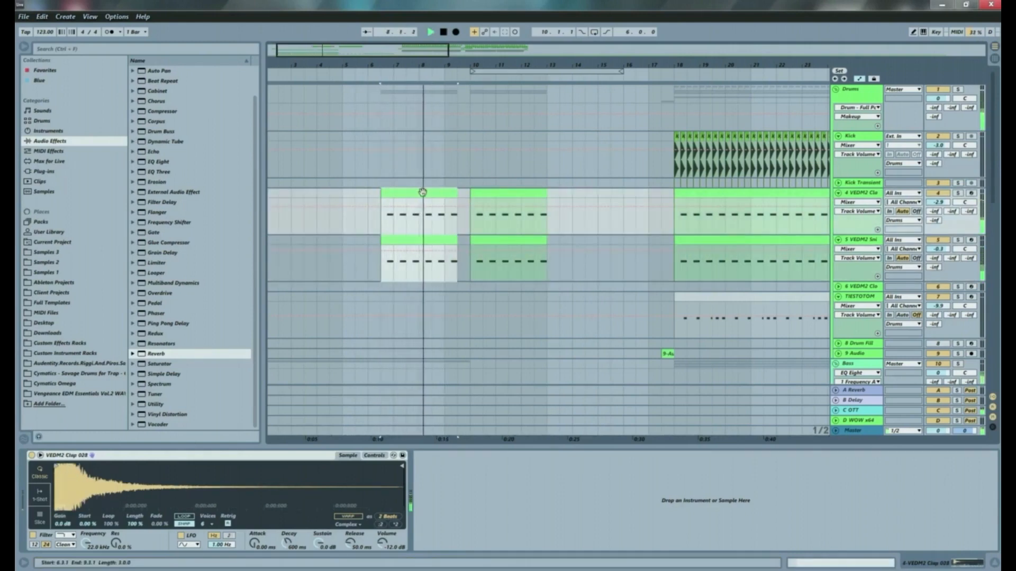
Step: Audition the intro with the copied clap and snips clips from 3.3.1 and from 1.3.1
left_click(298, 223)
key("space")
key("space")
left_click(278, 224)
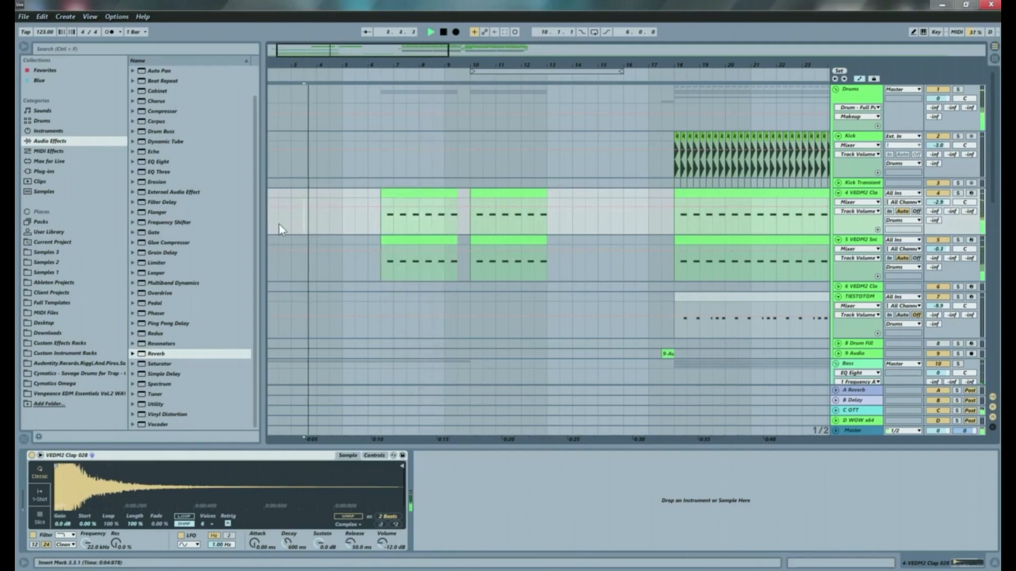
key("space")
key("space")
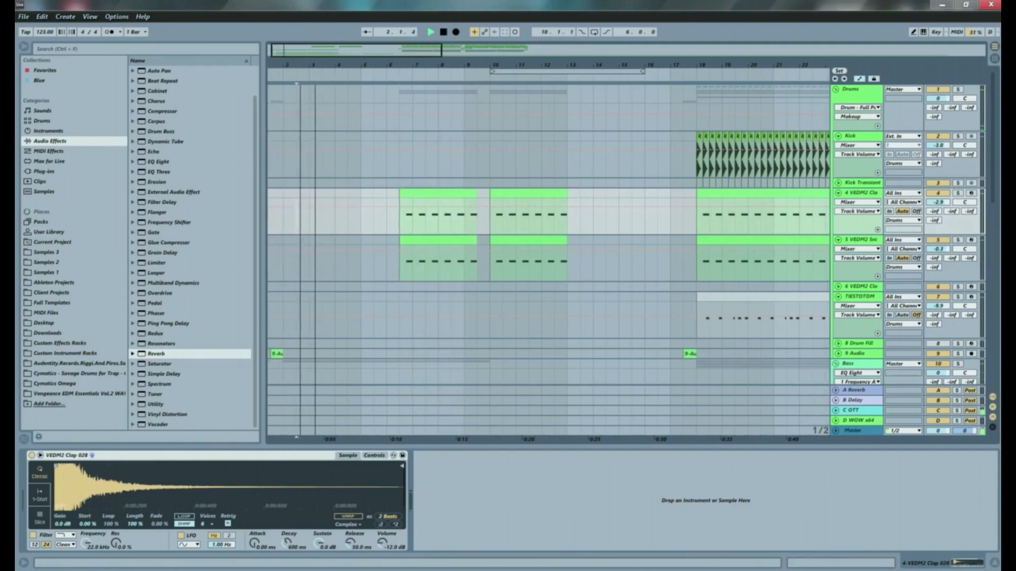
left_click(278, 236)
key("space")
key("space")
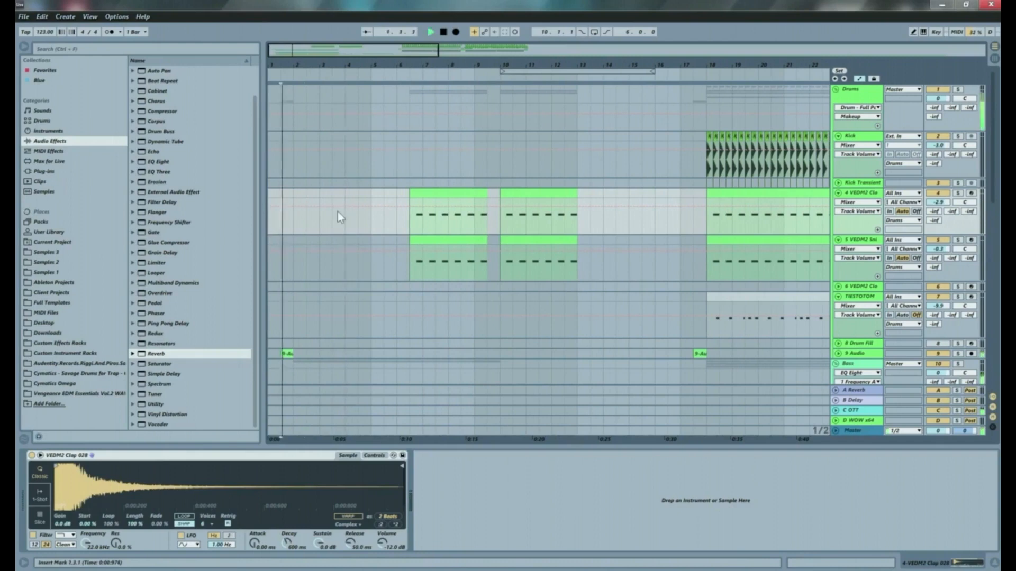
Step: Move the earlier pair of clap and snips clips to start at 6.1.1 and replay the intro
left_click(439, 193)
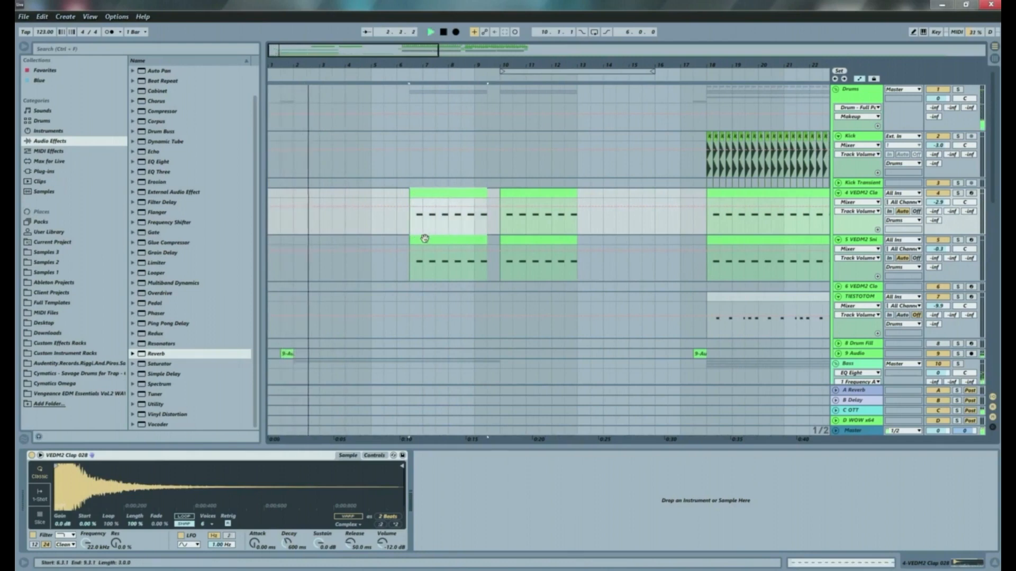
left_click(437, 239, "shift")
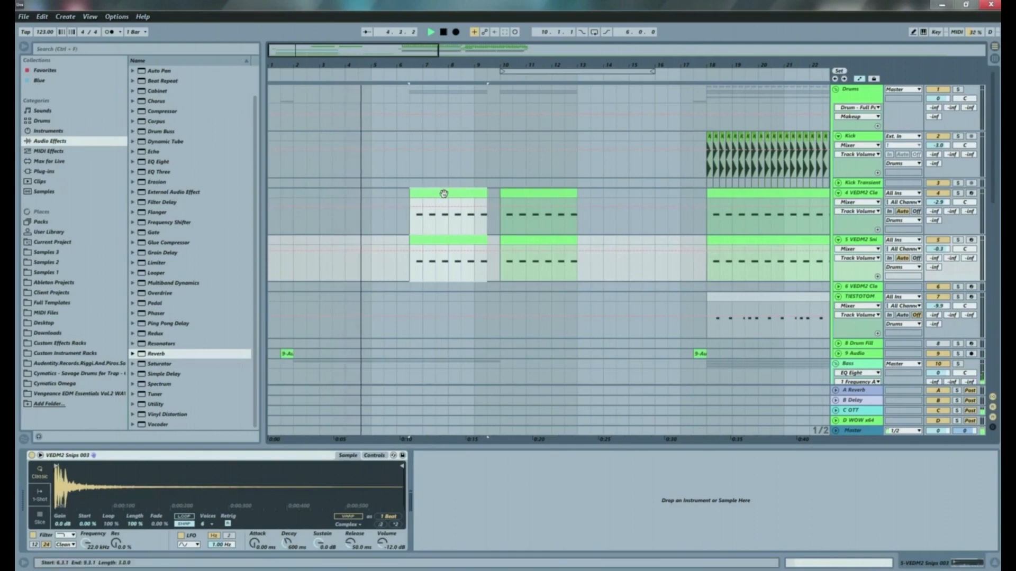
left_click_drag(443, 193, 432, 198)
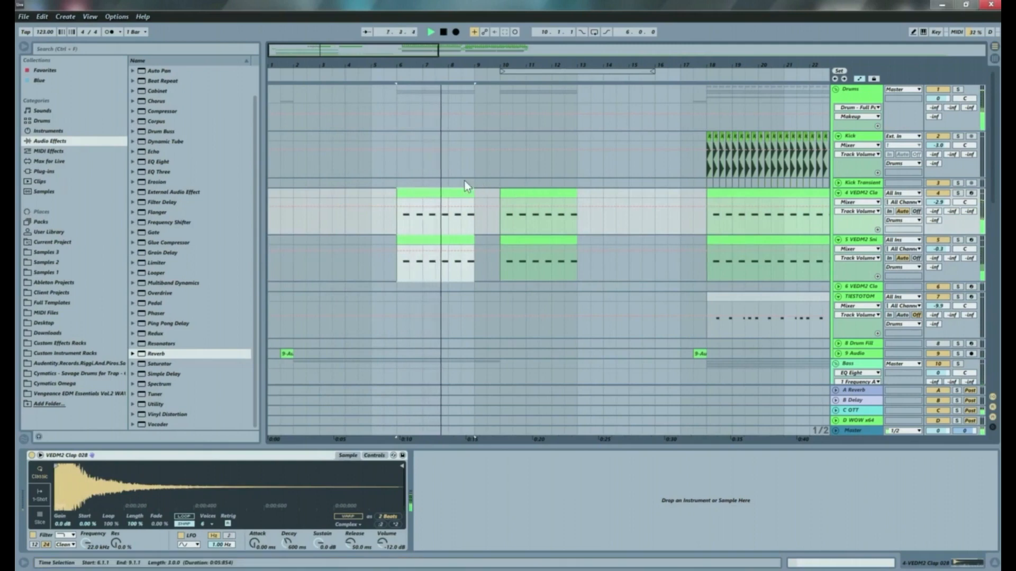
left_click(279, 219)
Step: Copy the clap and snips clips from bar 6 to 2.1.1 and play the intro from 1.3.1
left_click(402, 184)
left_click(434, 195)
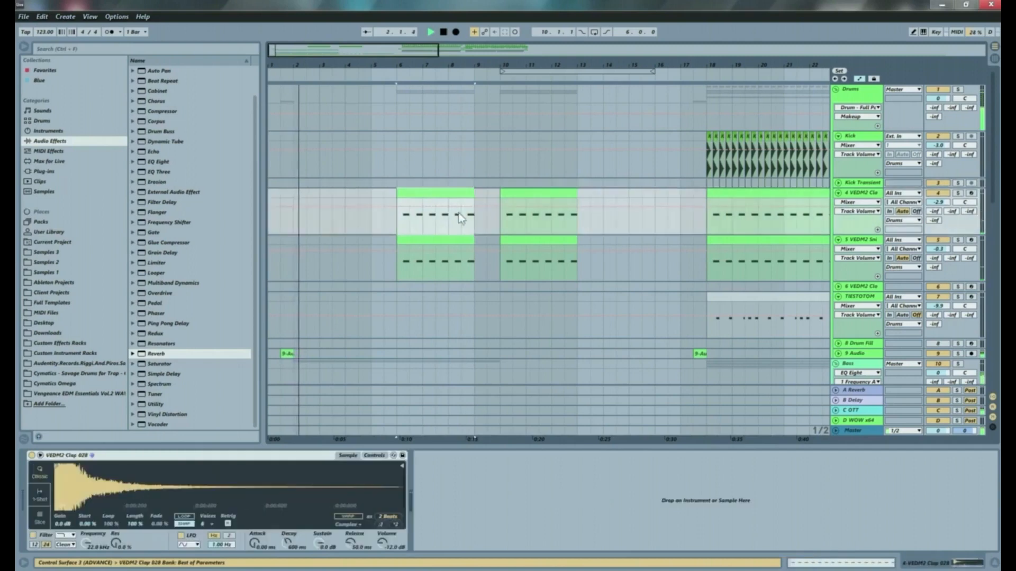
left_click(431, 241, "shift")
left_click_drag(424, 191, 320, 200)
left_click(284, 225)
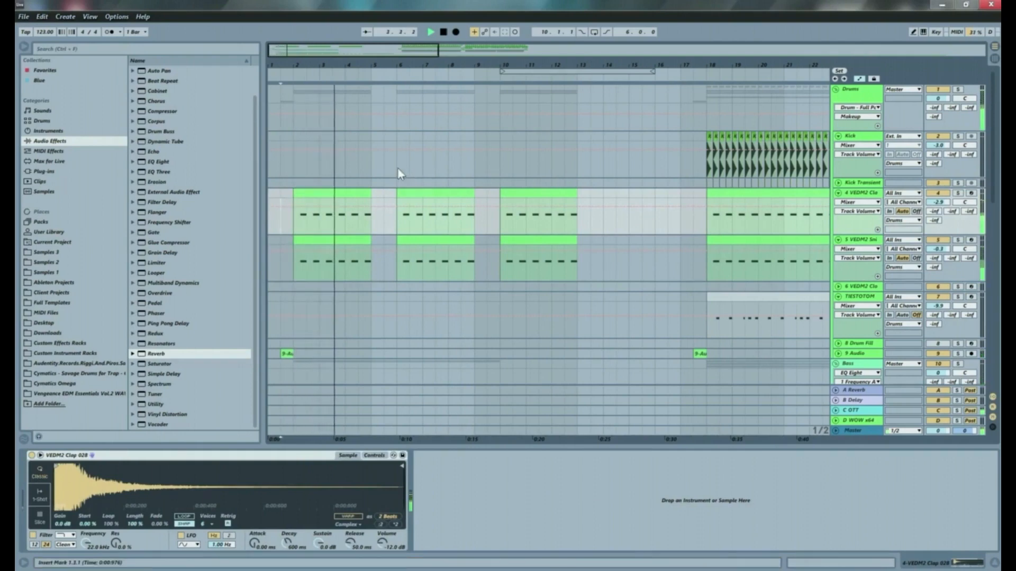
Step: Duplicate the bar 2 clap and snips clips three times in a row so they run continuously to bar 14
left_click(326, 202)
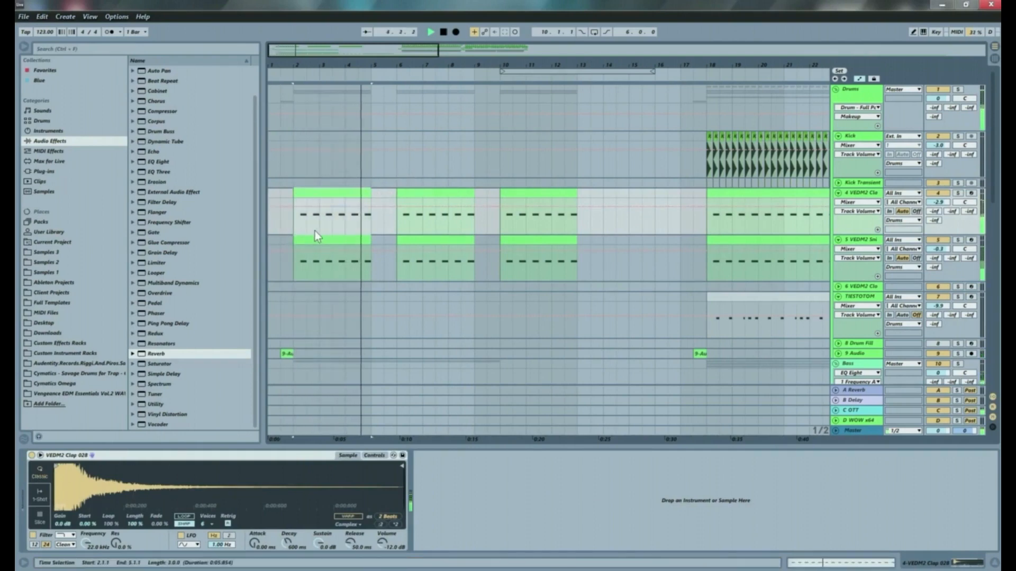
left_click(334, 241)
key("ctrl+d")
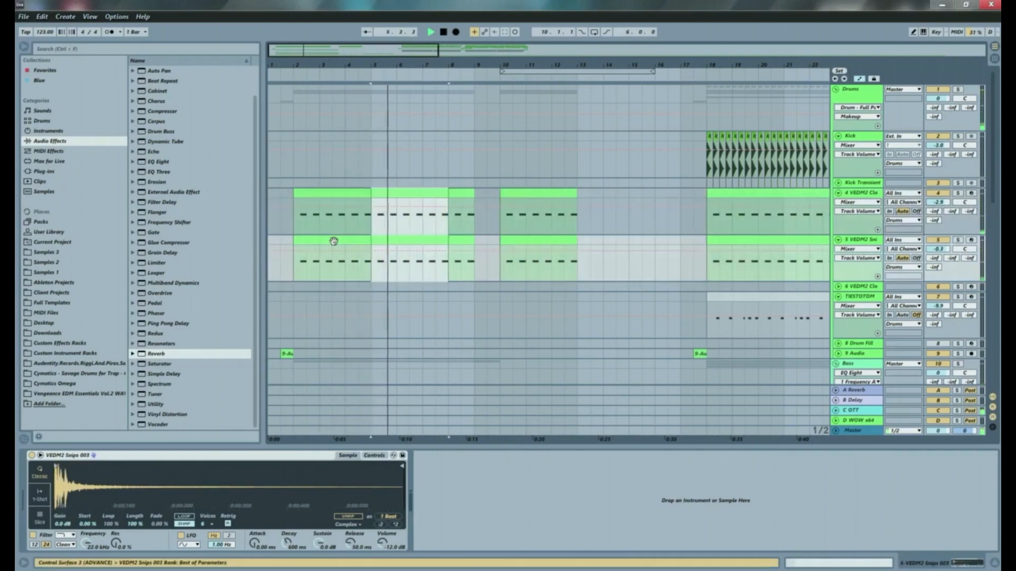
key("ctrl+d")
key("ctrl+d")
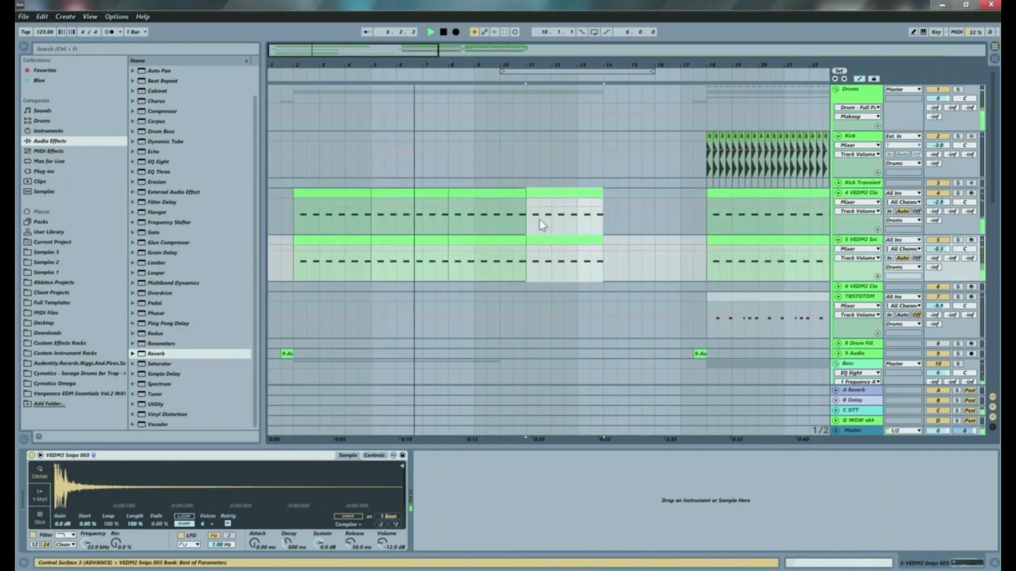
Step: Delete the clap and snips material between bars 13 and 14 and set the play position to 2.1.1
scroll(534, 216, "down", 4)
scroll(529, 216, "up", 3)
scroll(528, 211, "down", 5)
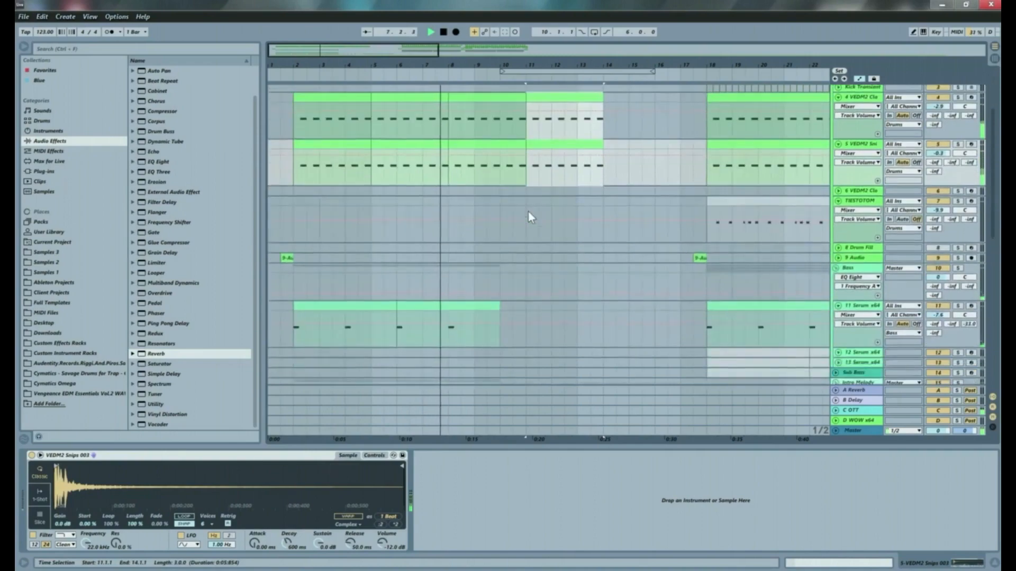
scroll(529, 211, "up", 3)
scroll(529, 216, "down", 6)
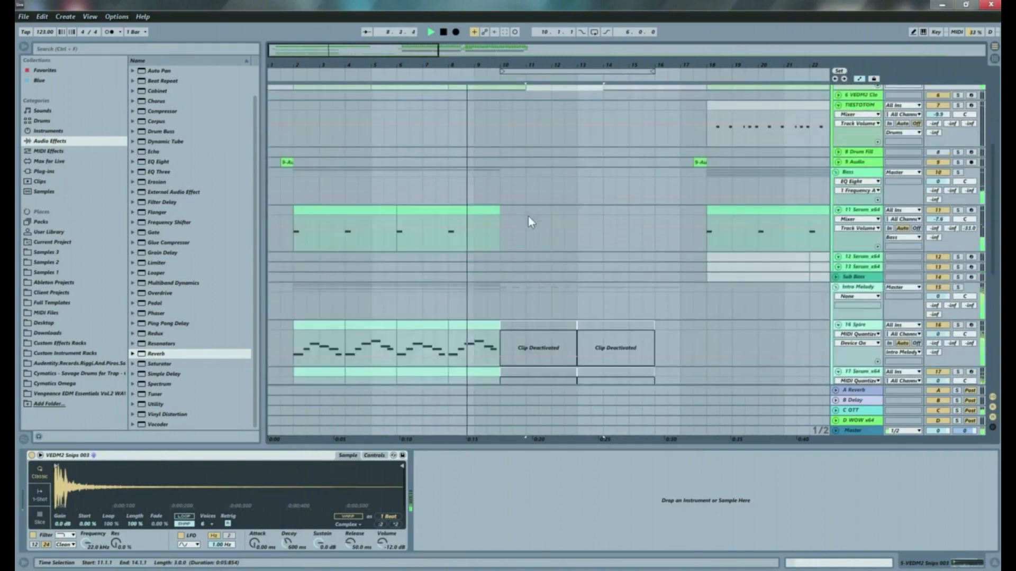
scroll(525, 219, "up", 3)
scroll(527, 217, "up", 5)
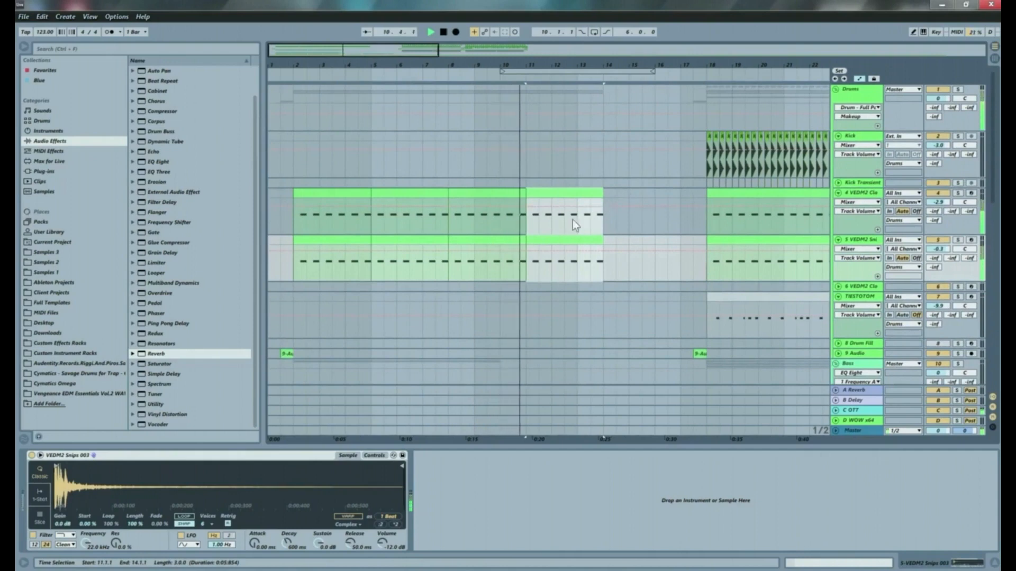
left_click_drag(599, 243, 572, 199)
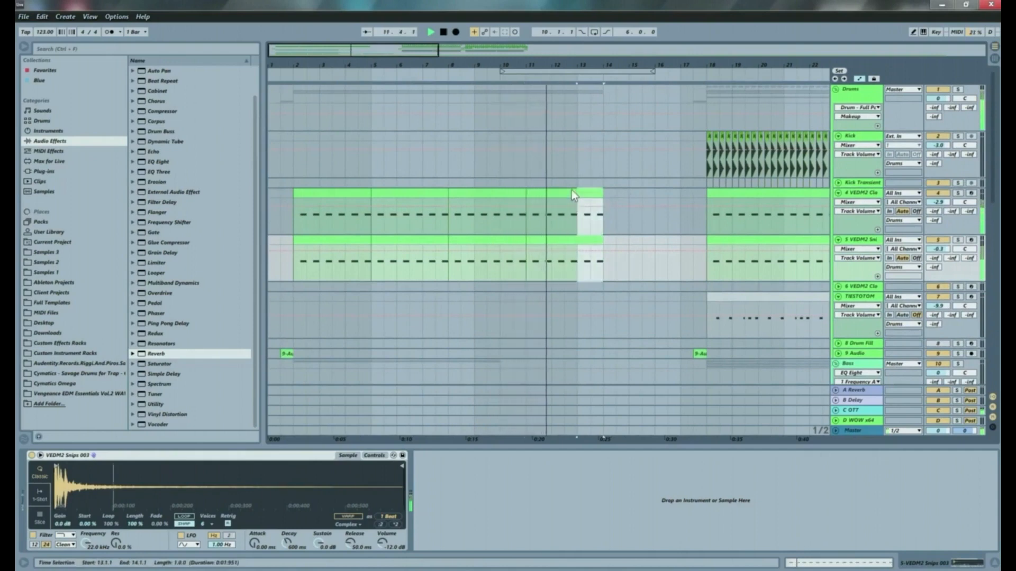
key("Delete")
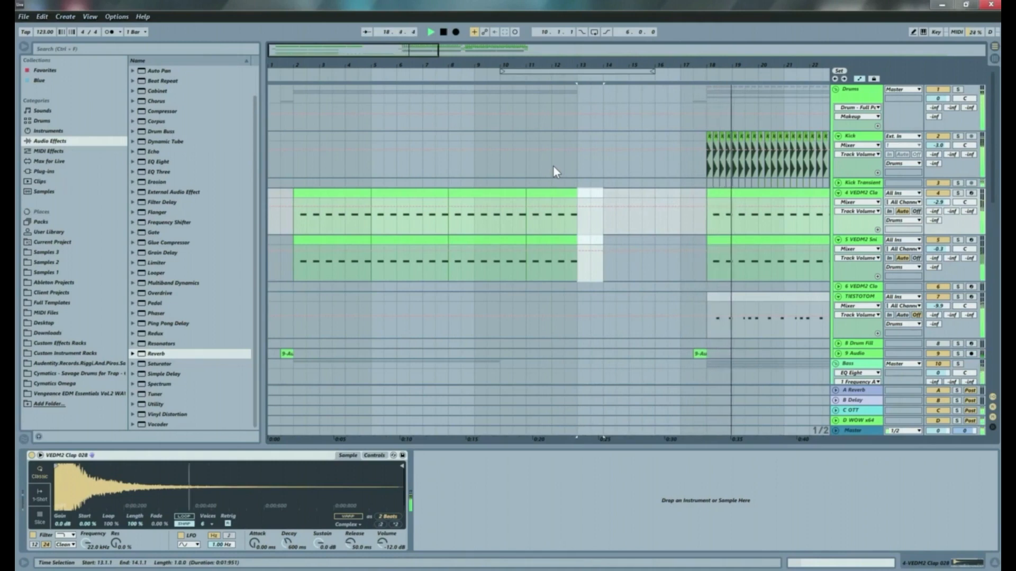
left_click(293, 227)
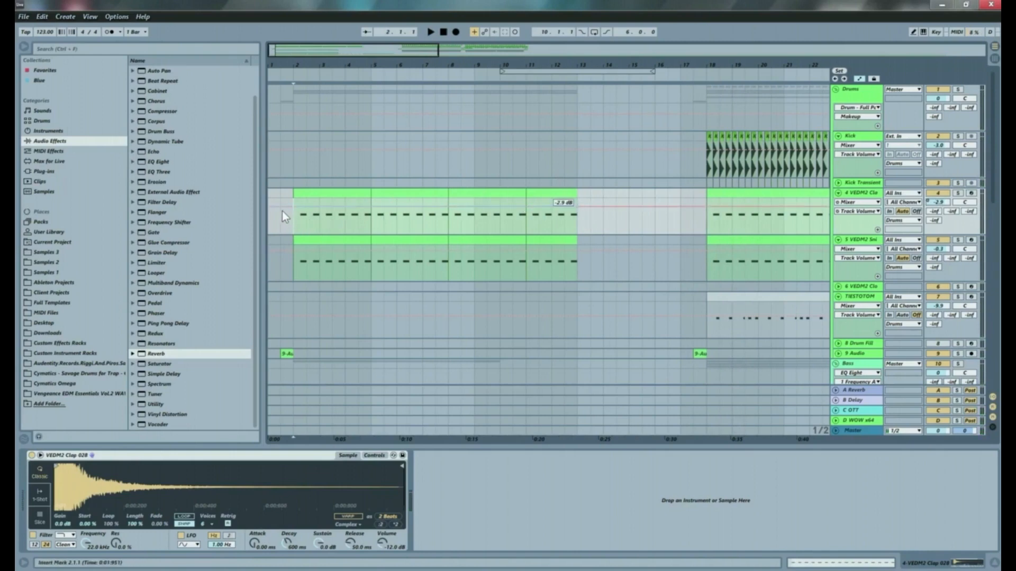
Step: Draw a clap track volume rise from about -15 dB at bar 2 to bar 13 and copy that automation to the snips track
left_click_drag(290, 211, 292, 214)
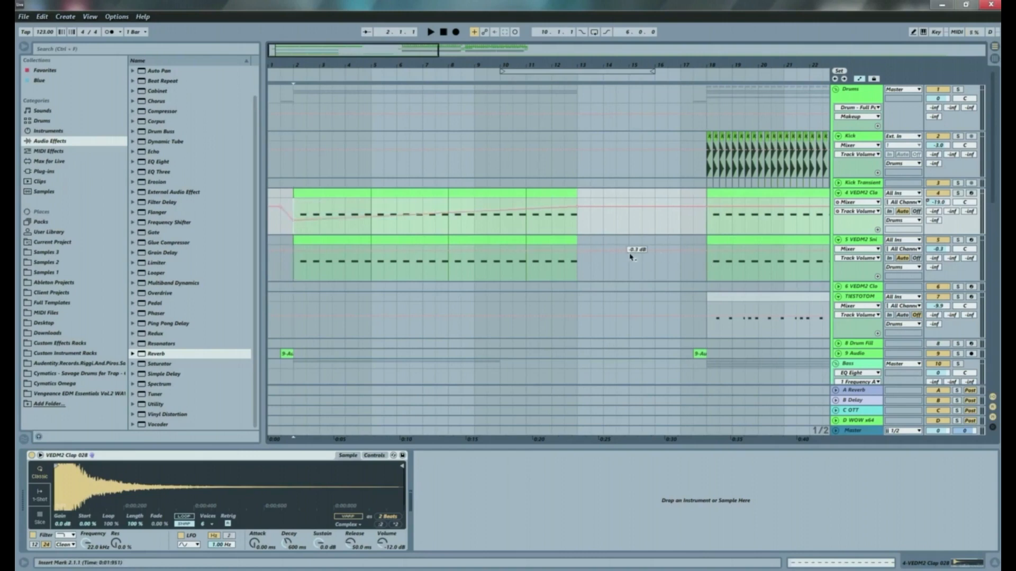
left_click(877, 230)
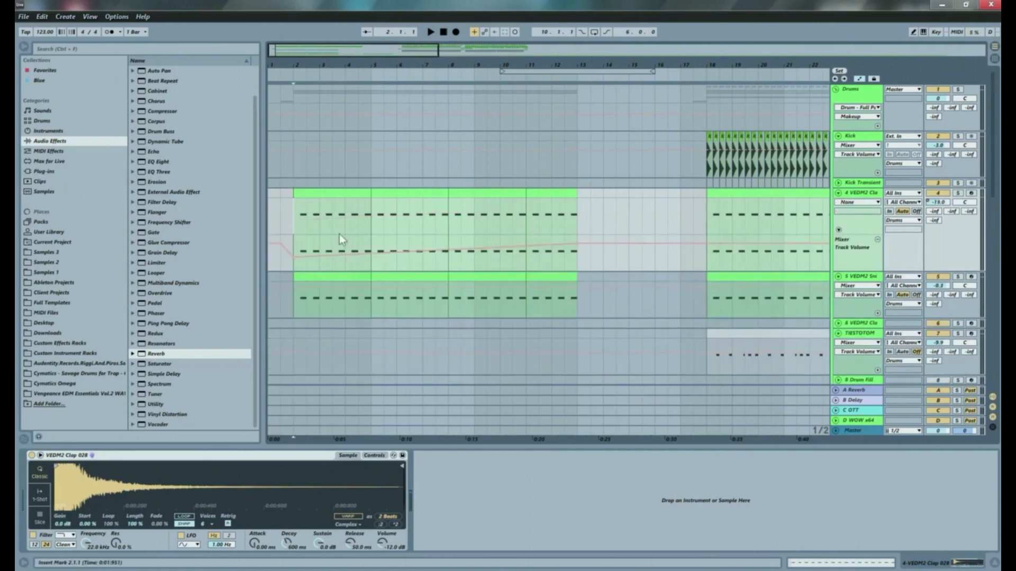
left_click_drag(583, 262, 402, 253)
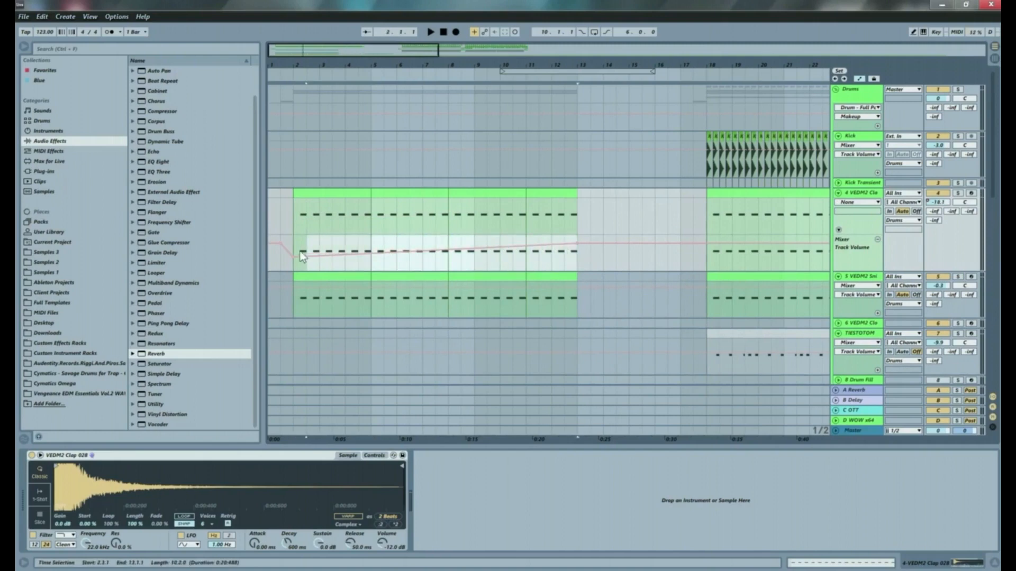
left_click(877, 313)
left_click(287, 342)
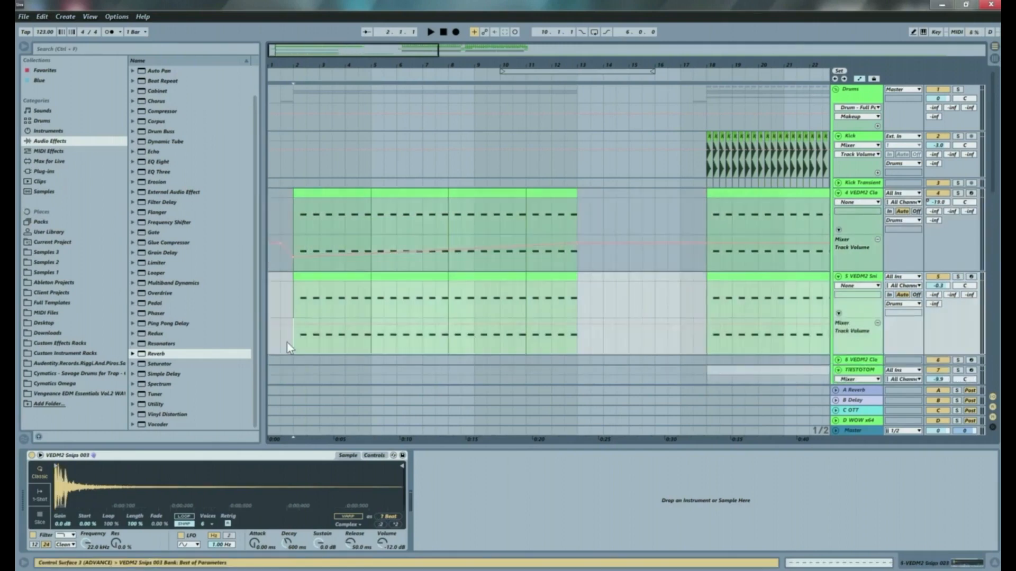
key("ctrl+v")
Step: Smooth the snips volume dip leading into 2.1.1 and play the intro from 1.3.1 on into the drop
left_click(282, 288)
key("space")
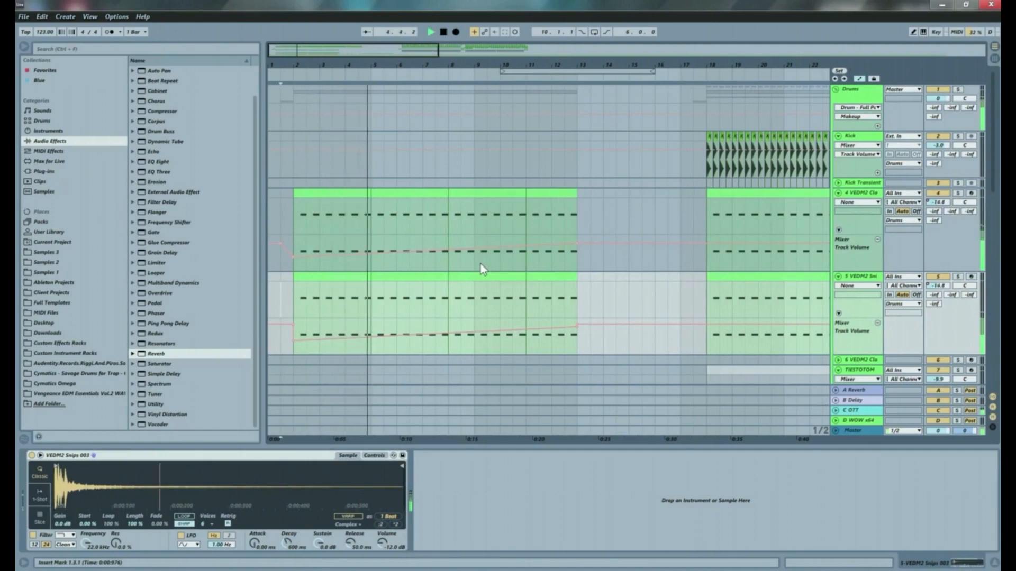
left_click(292, 328)
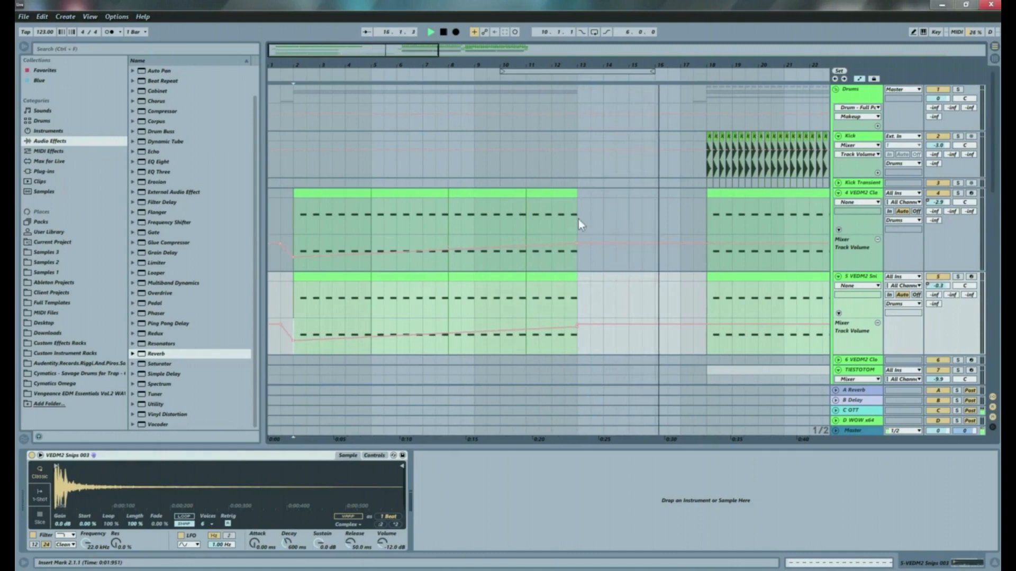
mouse_move(373, 67)
left_mouse_down()
mouse_move(373, 32)
mouse_move(374, 51)
left_mouse_up()
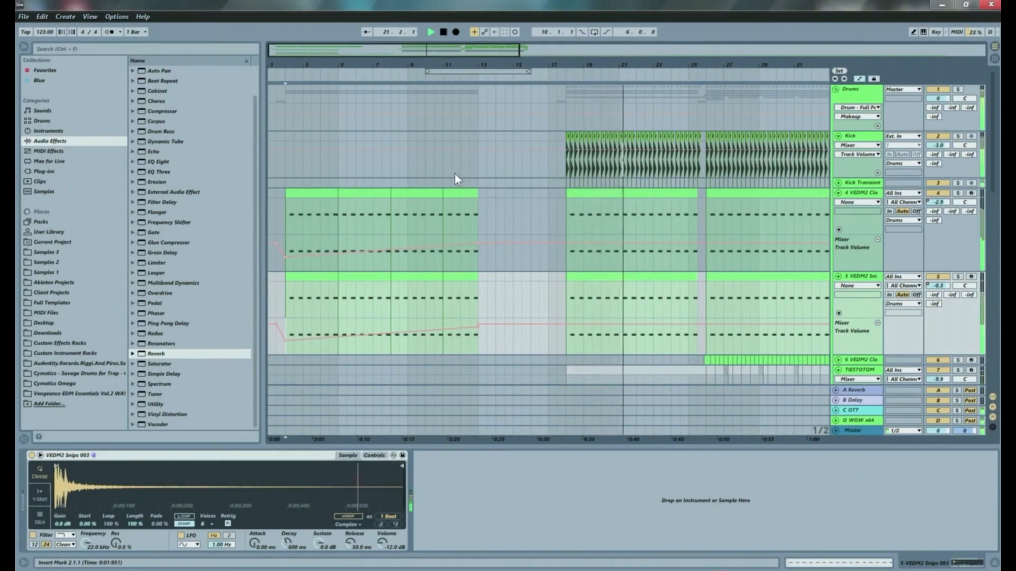
mouse_move(423, 247)
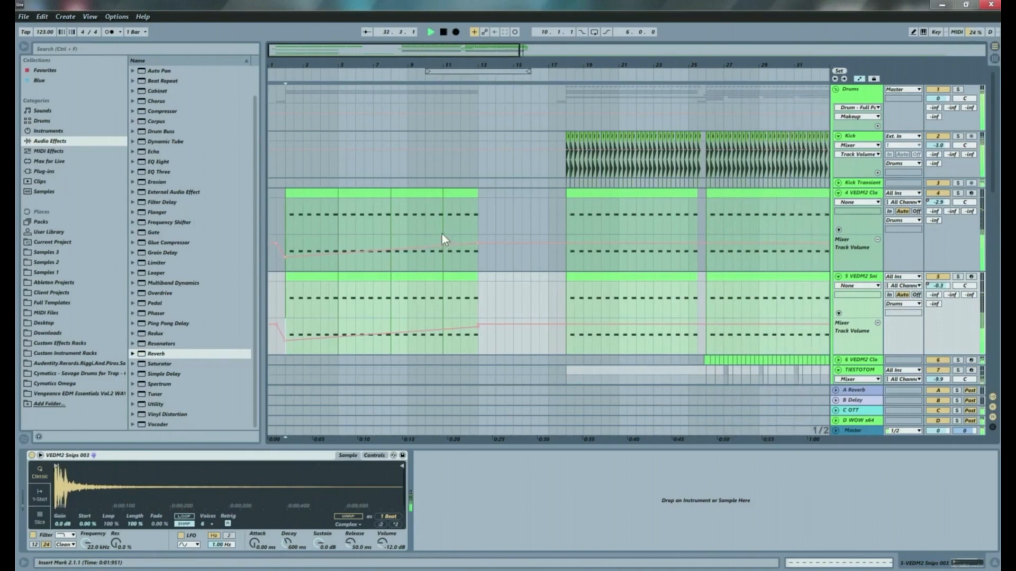
left_click(537, 233)
key("space")
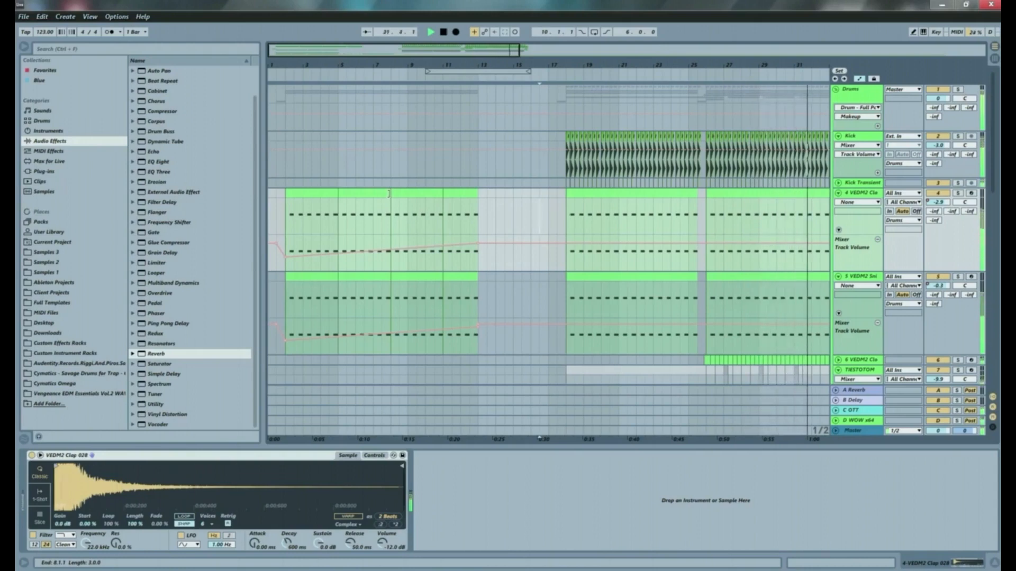
key("space")
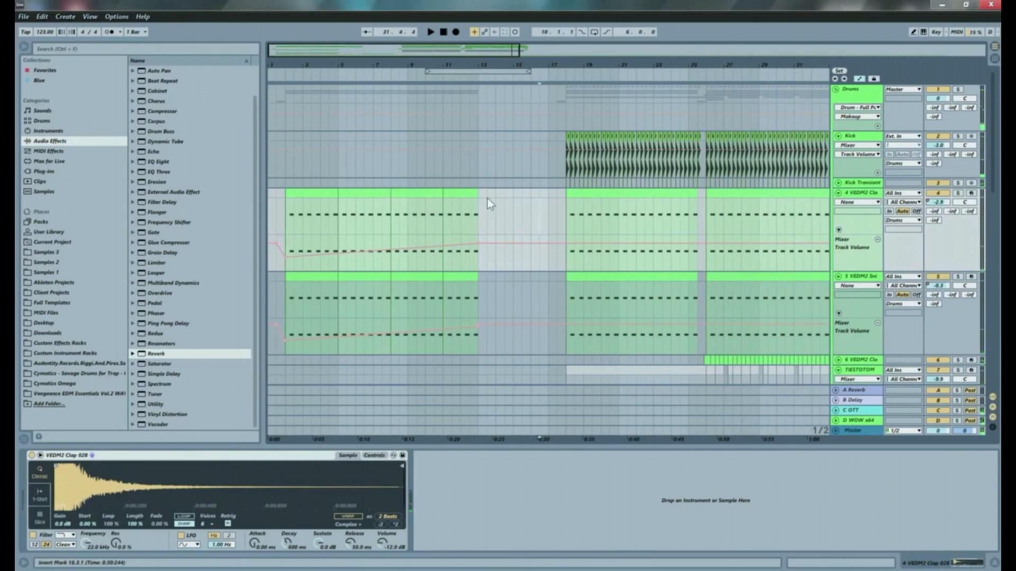
Step: Delete the clap and snips clips between 2.1.1 and 13.1.1 and clear the volume automation on both tracks there
left_click_drag(478, 204, 287, 325)
key("Delete")
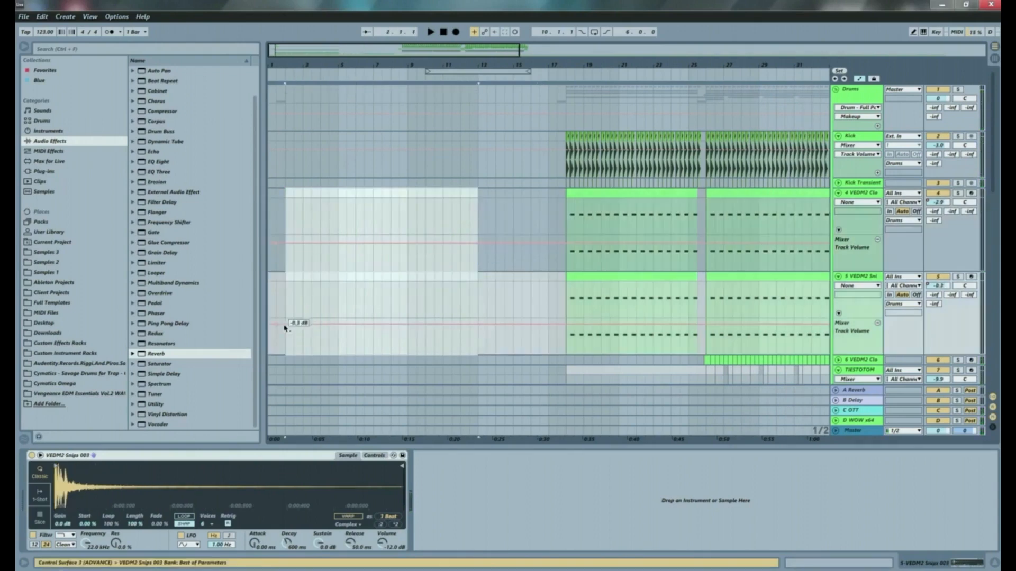
left_click_drag(354, 64, 387, 67)
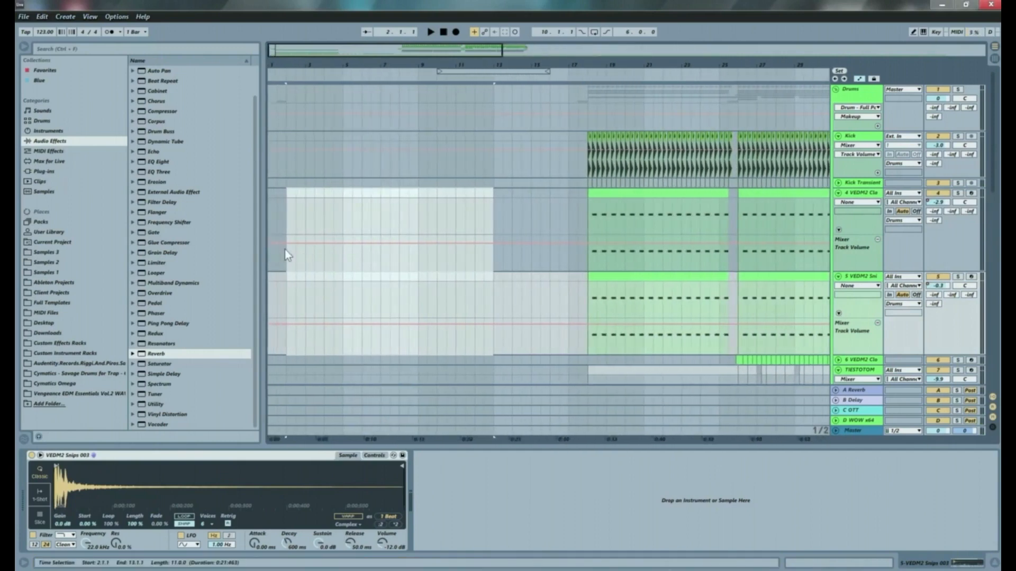
left_click(275, 245)
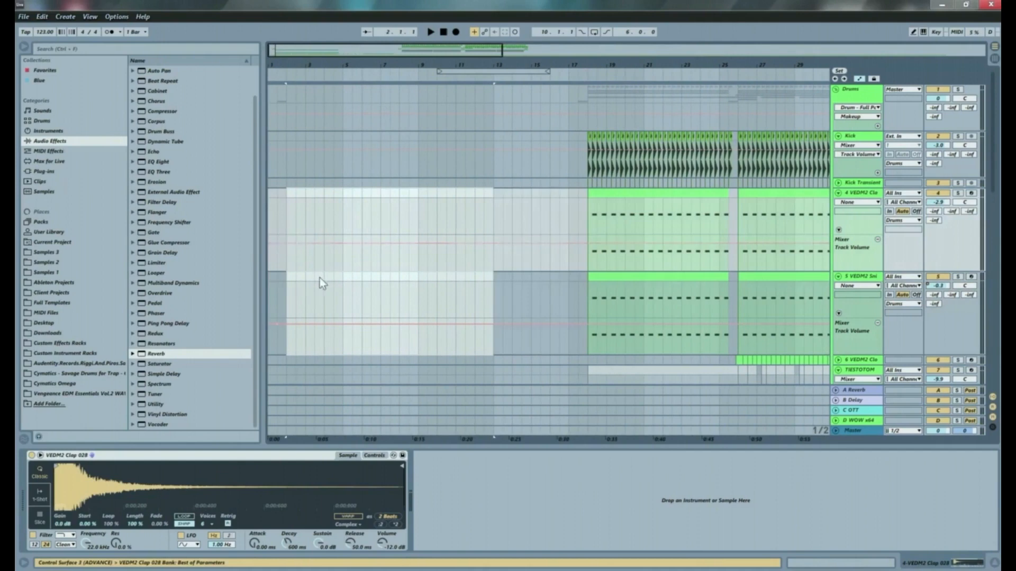
left_click(278, 325)
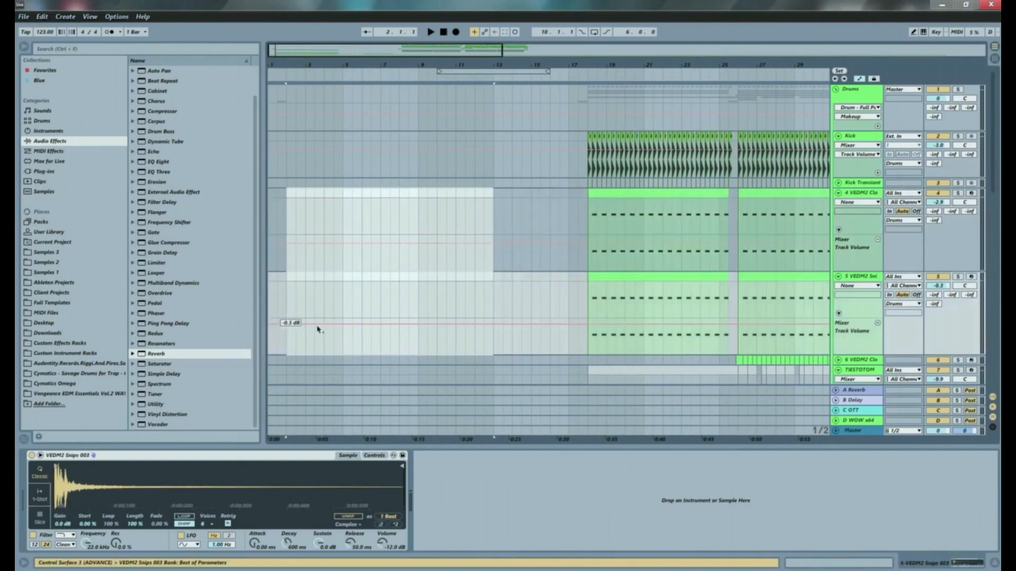
Step: Examine the arrangement of the drums, bass, intro melody and reference tracks
scroll(541, 270, "down", 5)
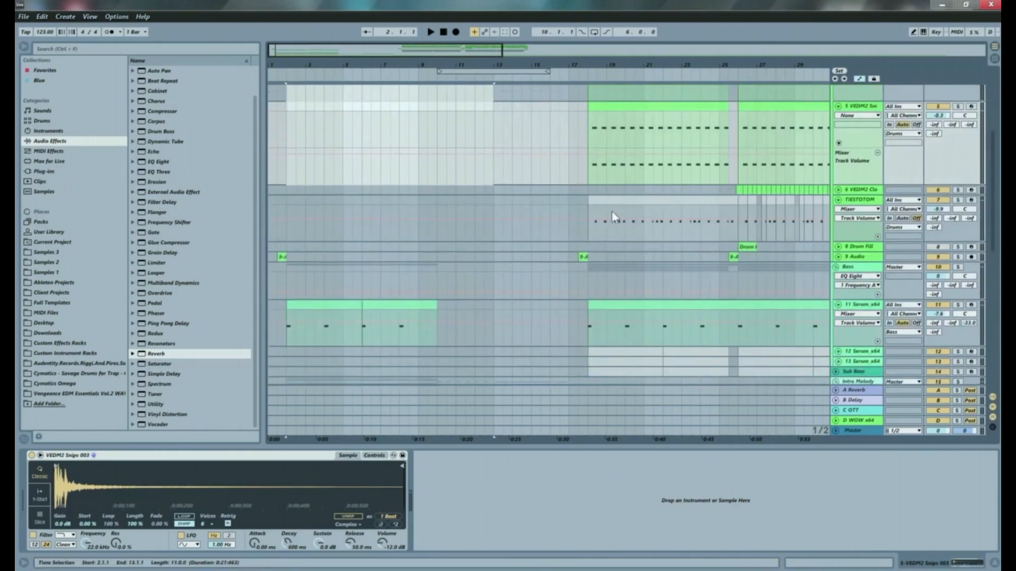
scroll(577, 257, "down", 4)
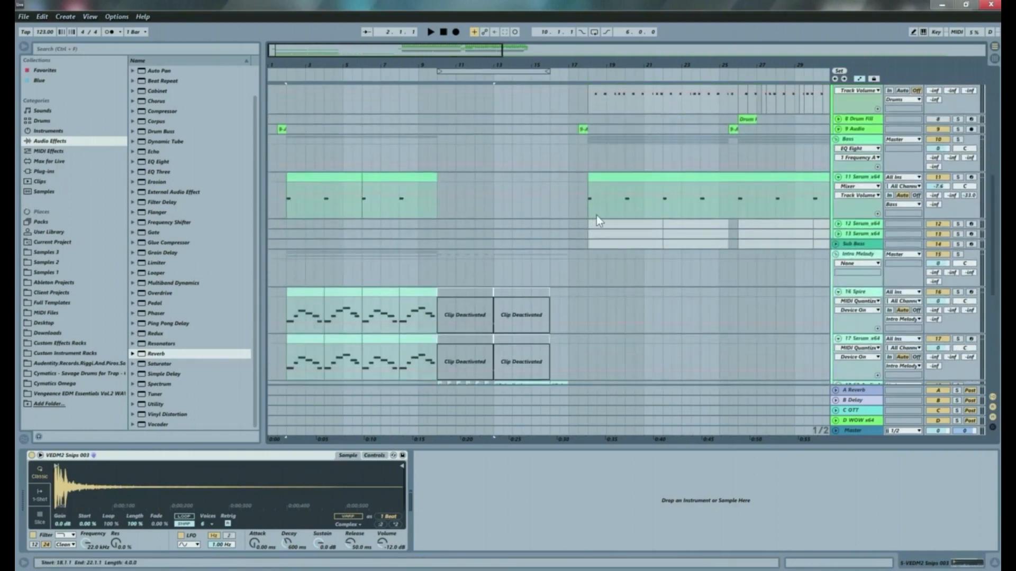
left_click(583, 226)
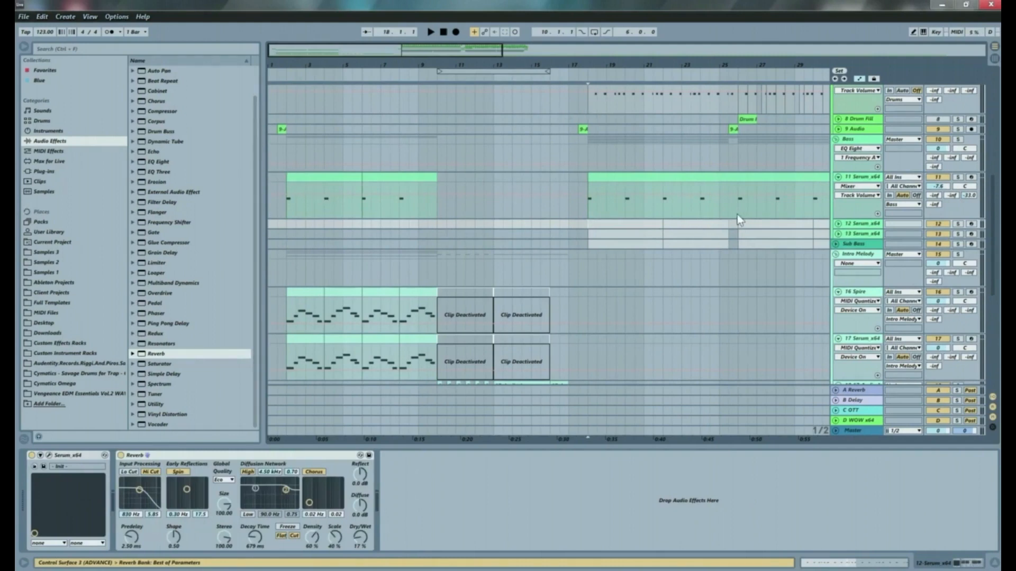
mouse_move(629, 198)
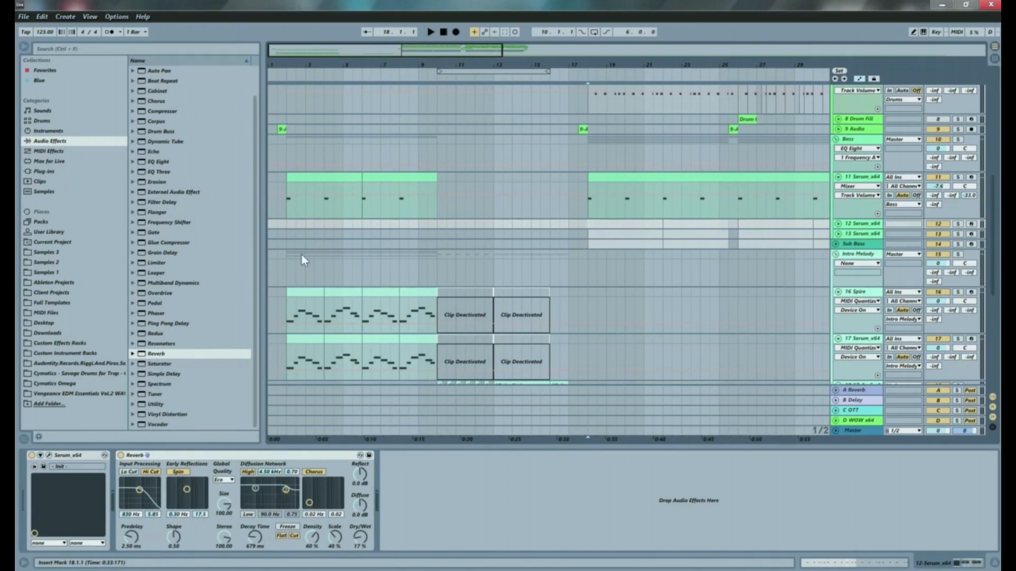
left_click(284, 275)
scroll(414, 266, "down", 5)
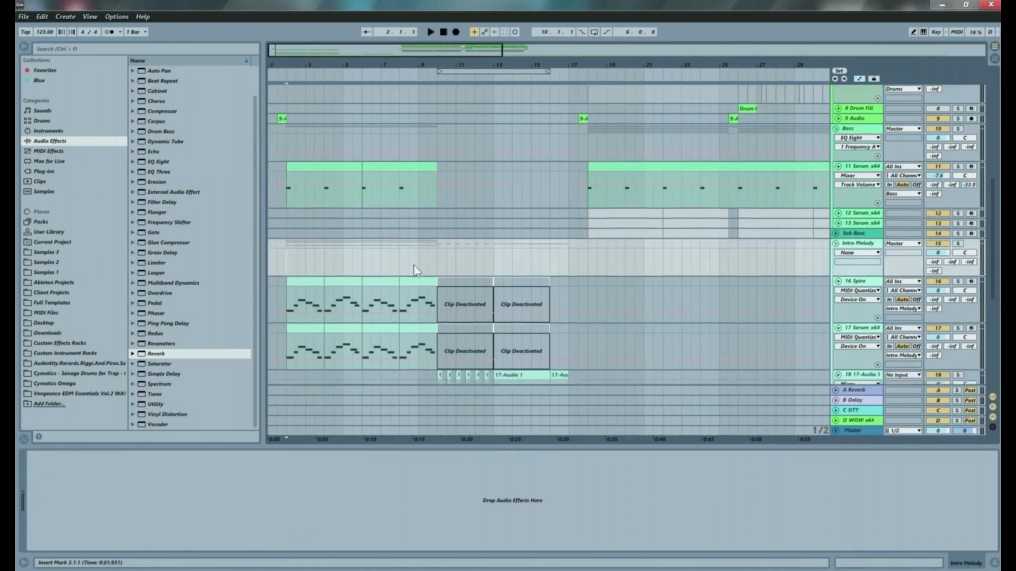
left_click(275, 217)
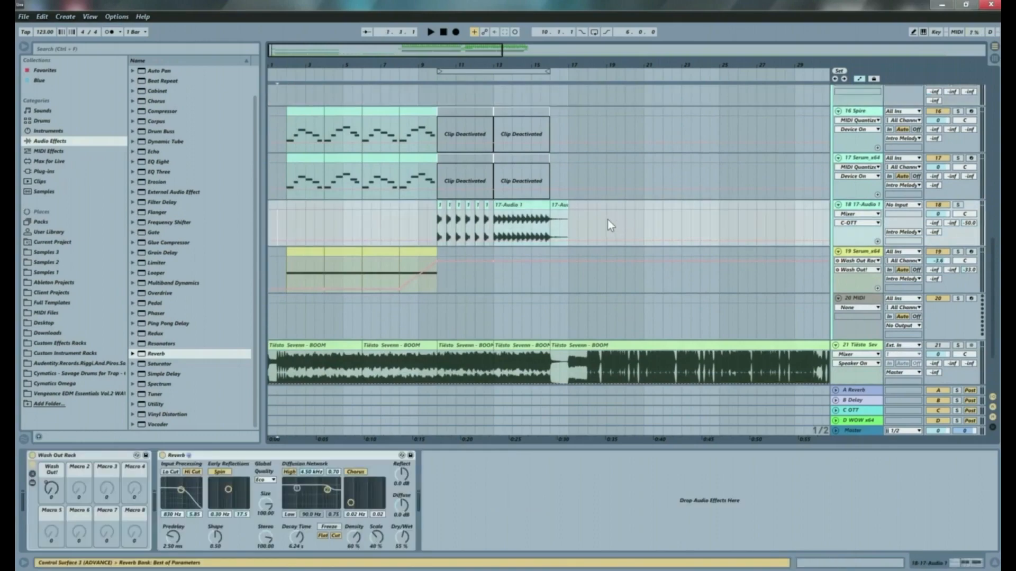
scroll(434, 209, "up", 10)
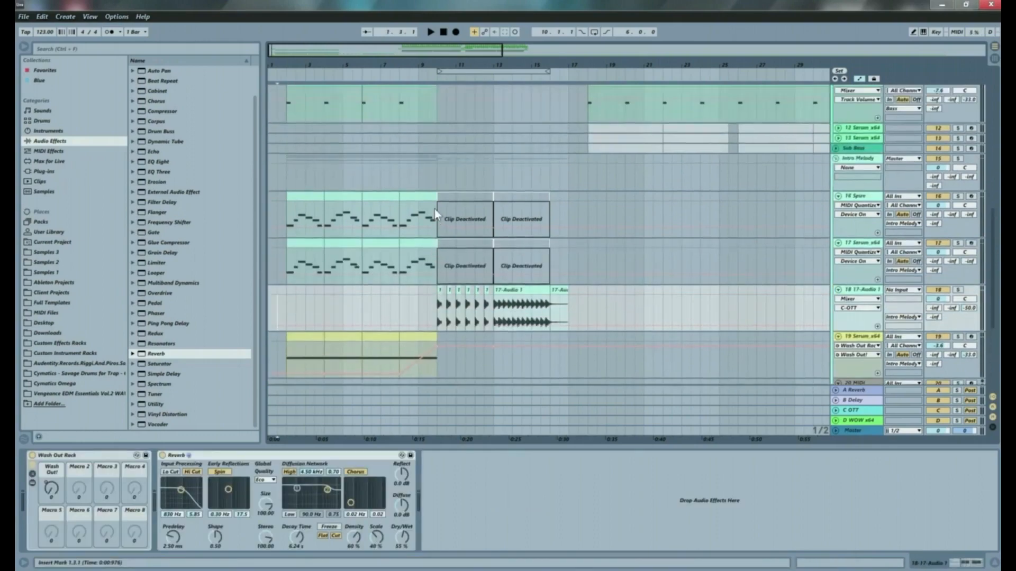
scroll(437, 207, "up", 2)
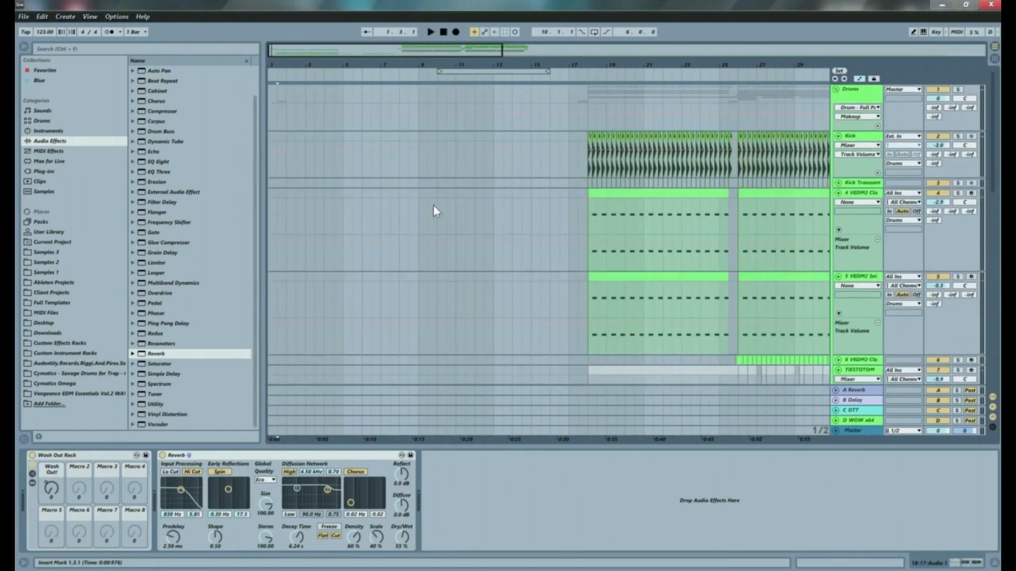
Step: Extend the first BOOM reference clip over the cut pieces to 80.1.1 and delete the leftover piece behind it
scroll(434, 207, "down", 8)
scroll(429, 214, "down", 6)
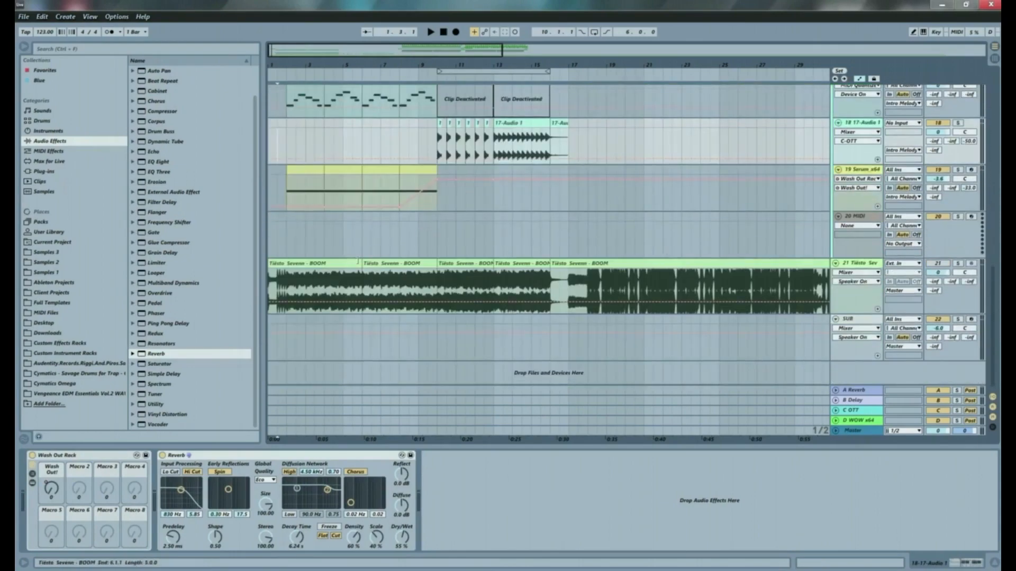
left_click_drag(361, 272, 804, 275)
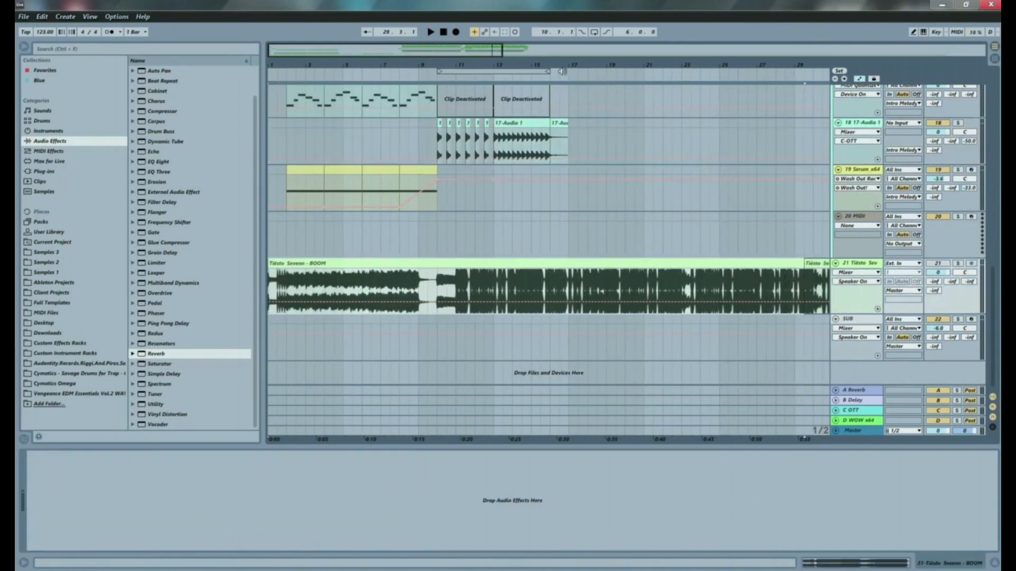
left_click_drag(371, 66, 371, 37)
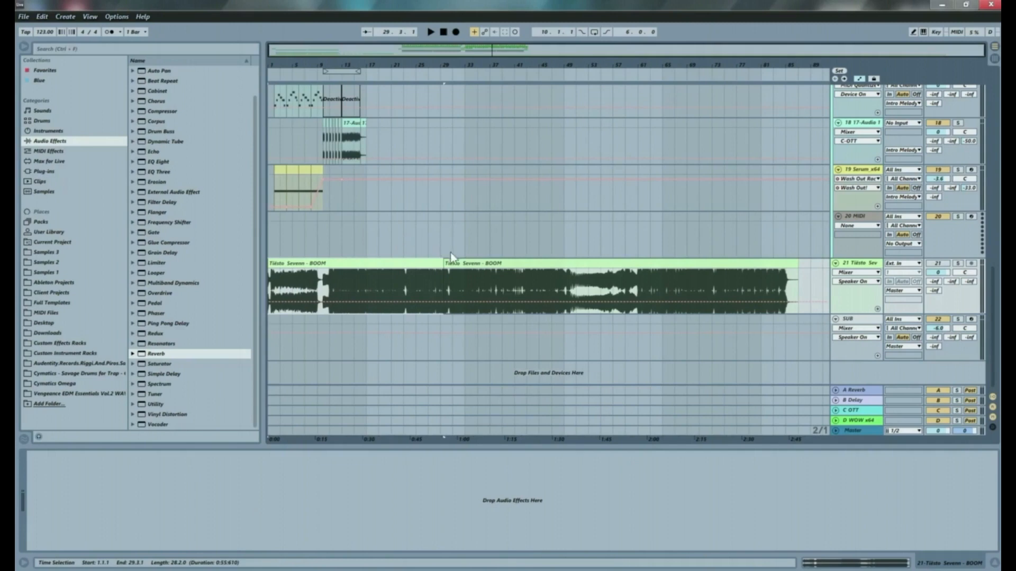
left_click_drag(445, 275, 805, 276)
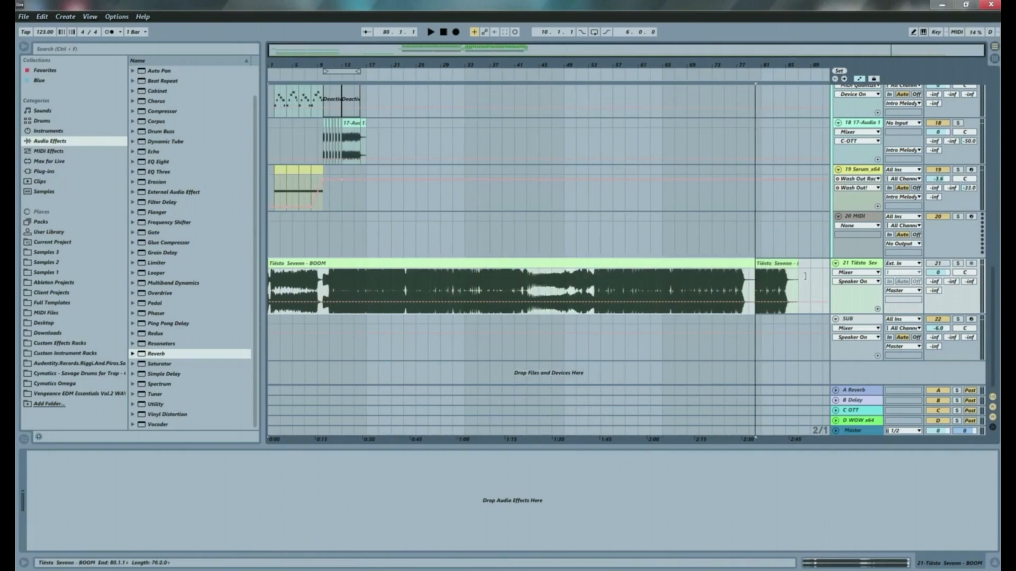
left_click(767, 263)
key("Delete")
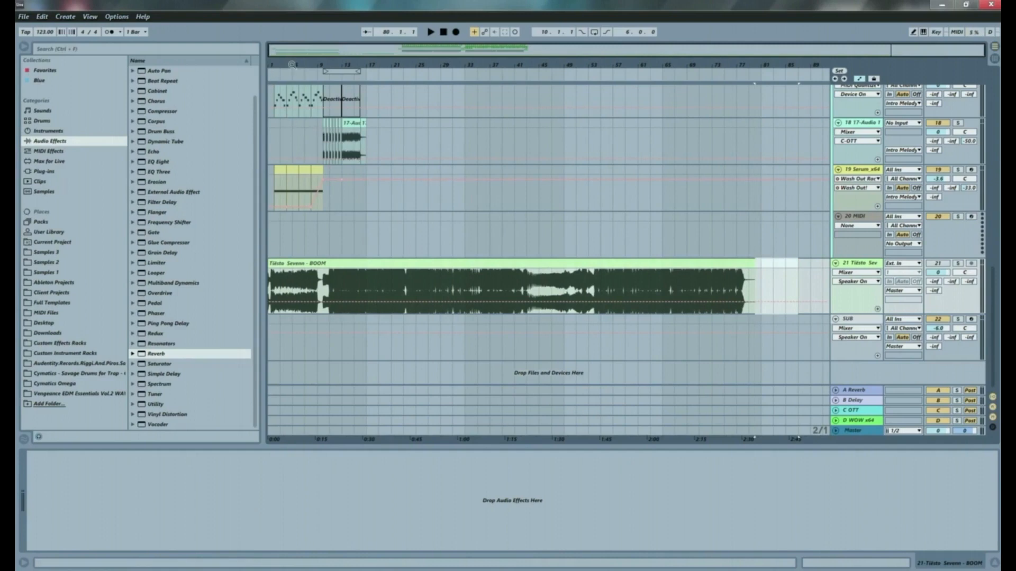
Step: Play the intro from 1.3.1 to check the melody, chopped audio and wash-out layers together
left_click_drag(291, 64, 292, 84)
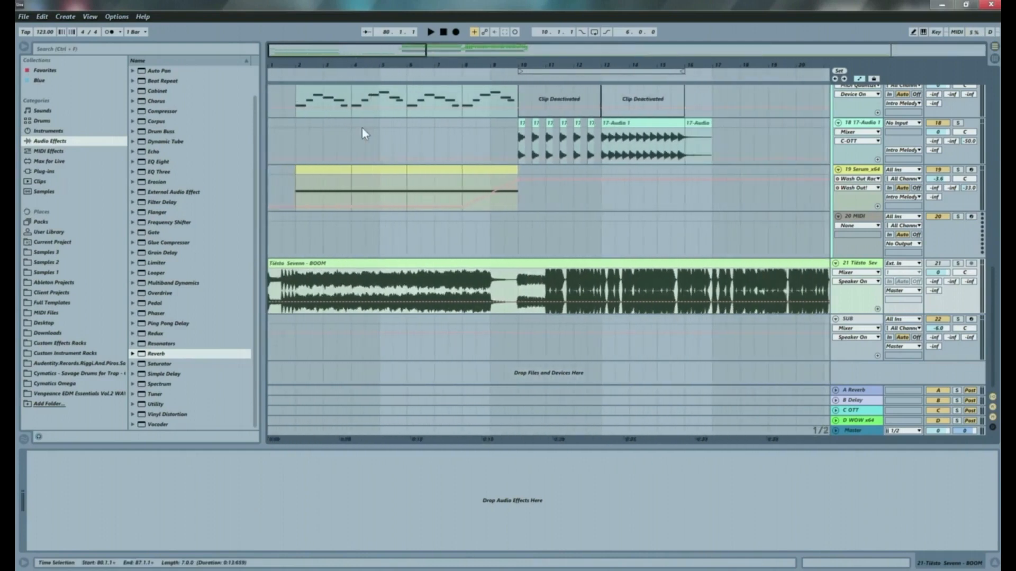
scroll(363, 127, "up", 4)
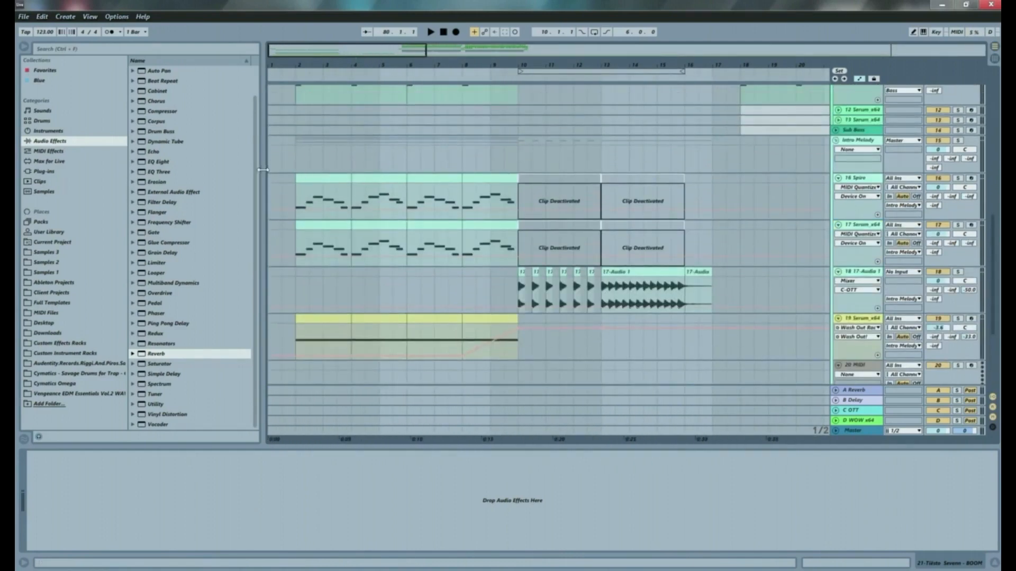
left_click_drag(530, 64, 531, 60)
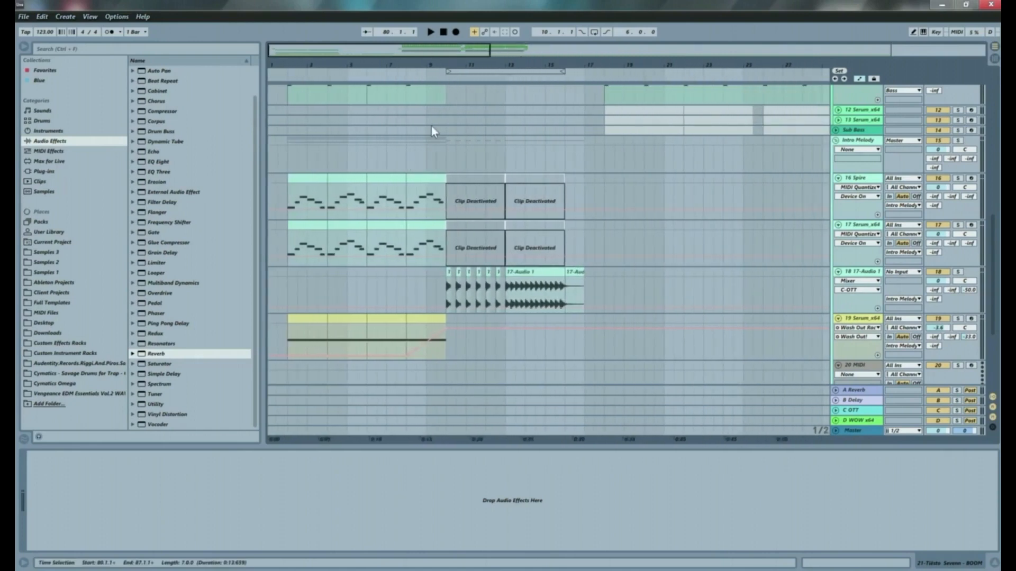
scroll(412, 206, "up", 2)
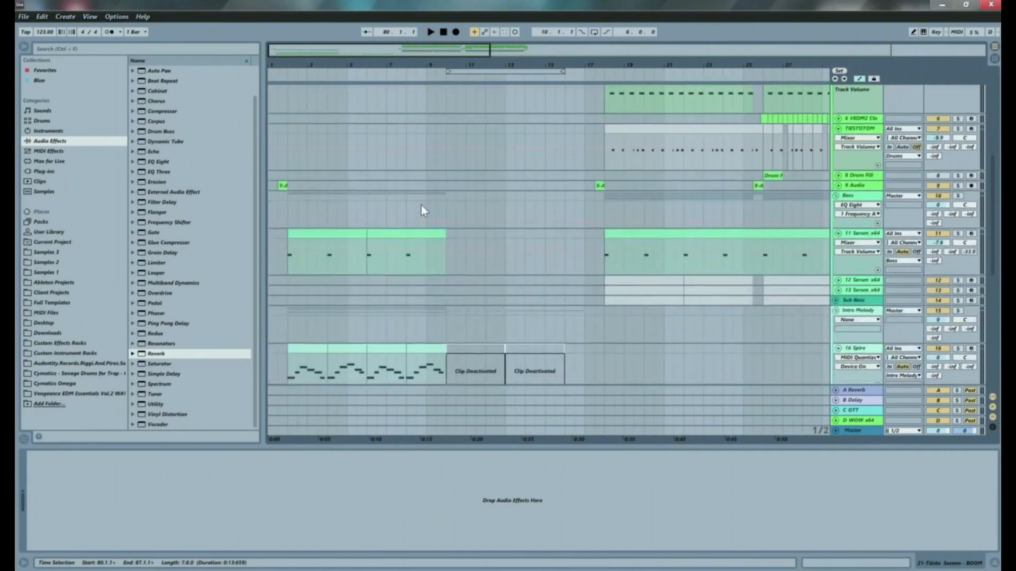
scroll(420, 210, "down", 4)
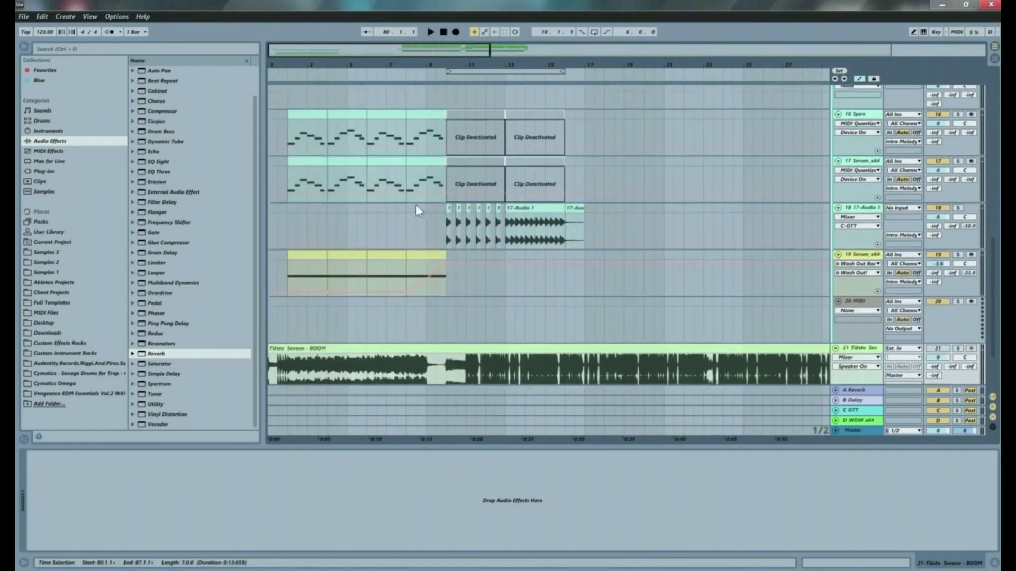
left_click(274, 129)
key("space")
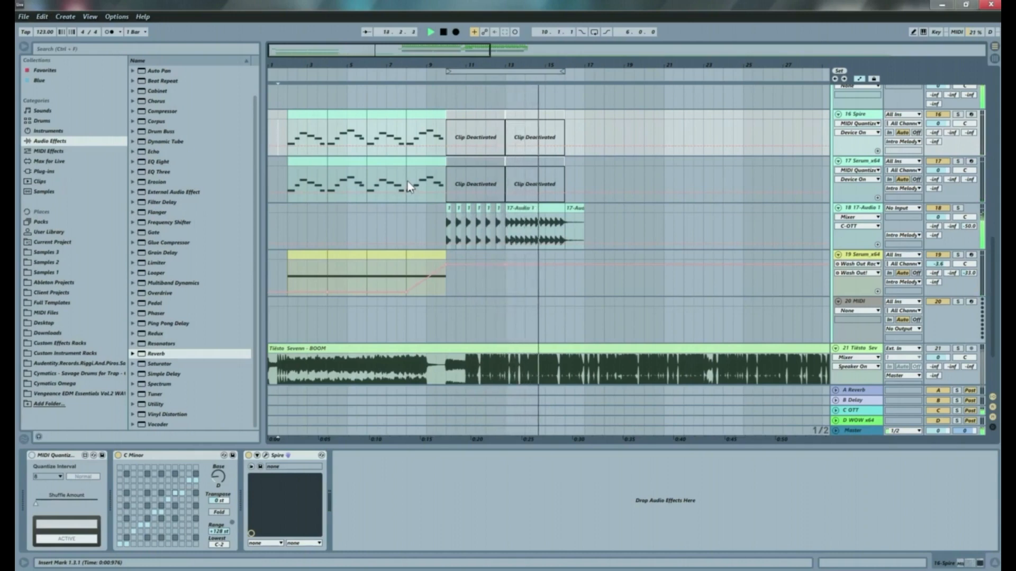
Step: Set the Spire track's OTT send to -34 dB while listening to the playback
key("space")
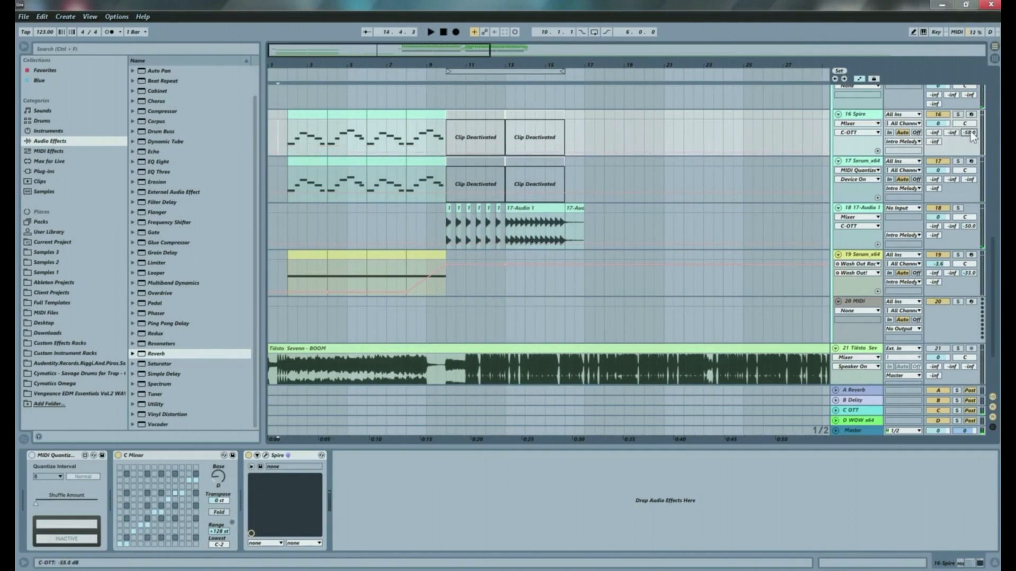
key("space")
left_click_drag(970, 133, 970, 119)
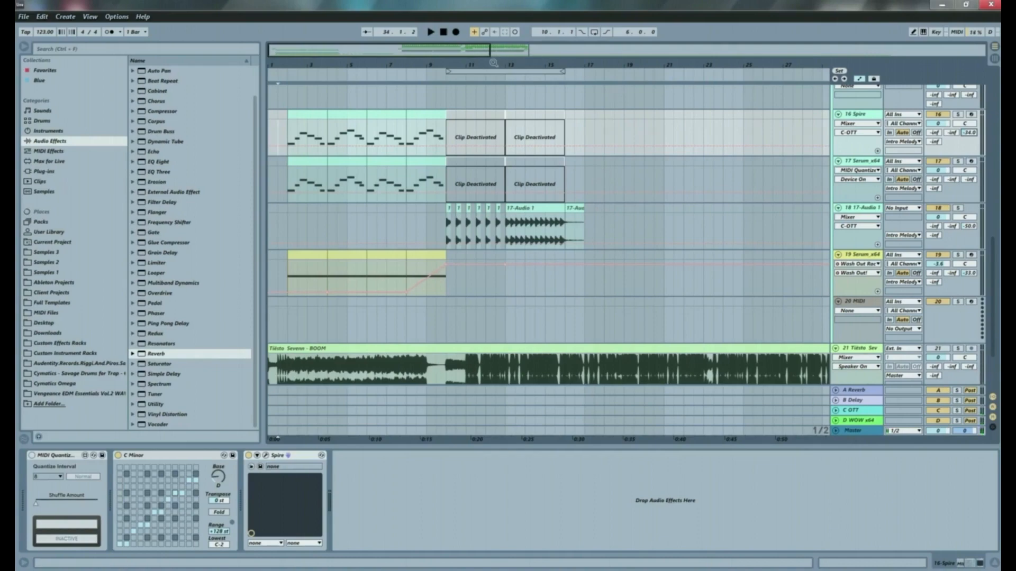
Step: Review the whole arrangement, from the BOOM reference and intro layers up to the drop's kick, clap and snap tracks
left_click_drag(493, 63, 493, 43)
scroll(499, 101, "down", 2)
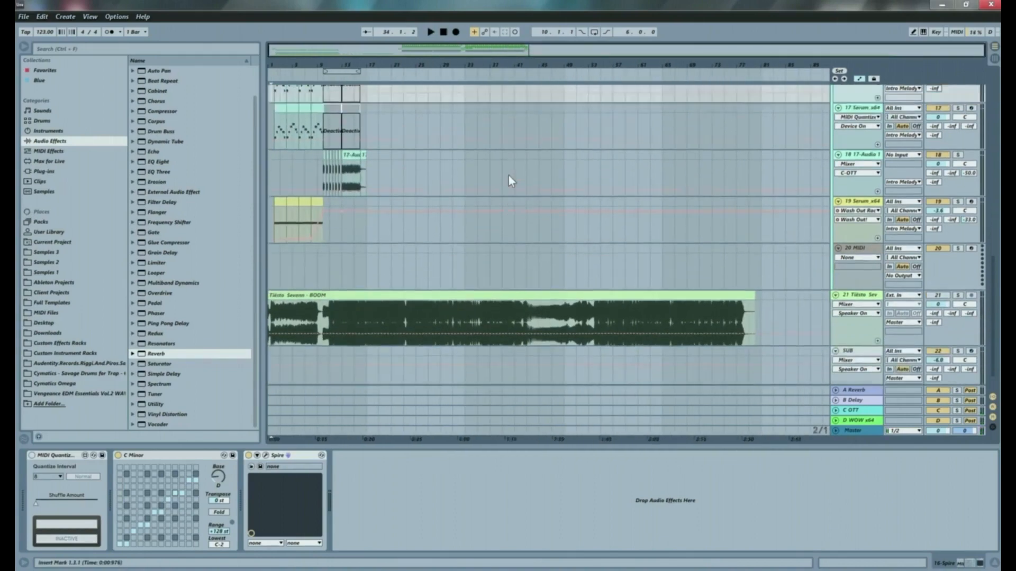
scroll(509, 175, "up", 8)
scroll(513, 193, "up", 3)
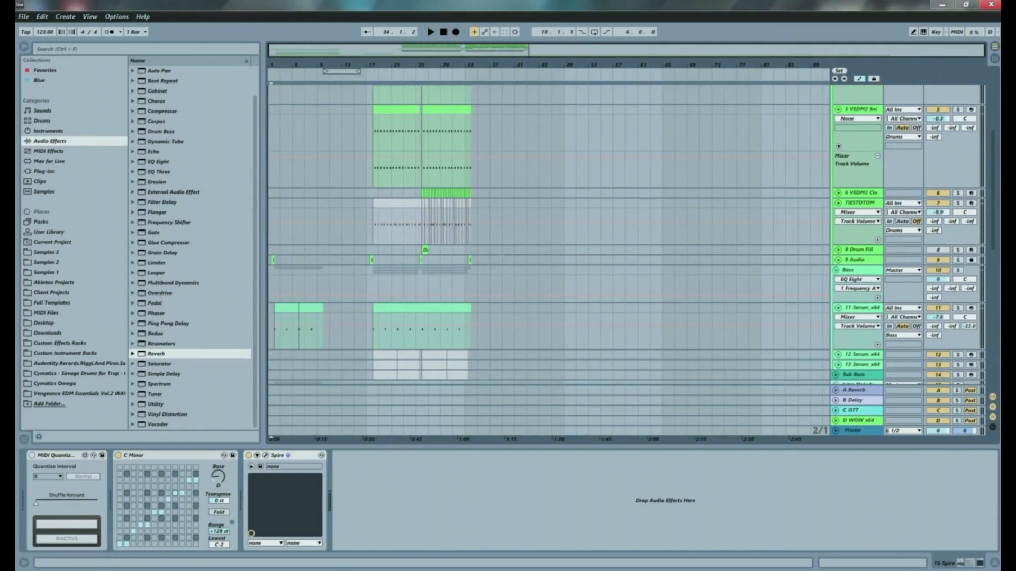
left_click_drag(270, 63, 375, 132)
scroll(450, 212, "down", 4)
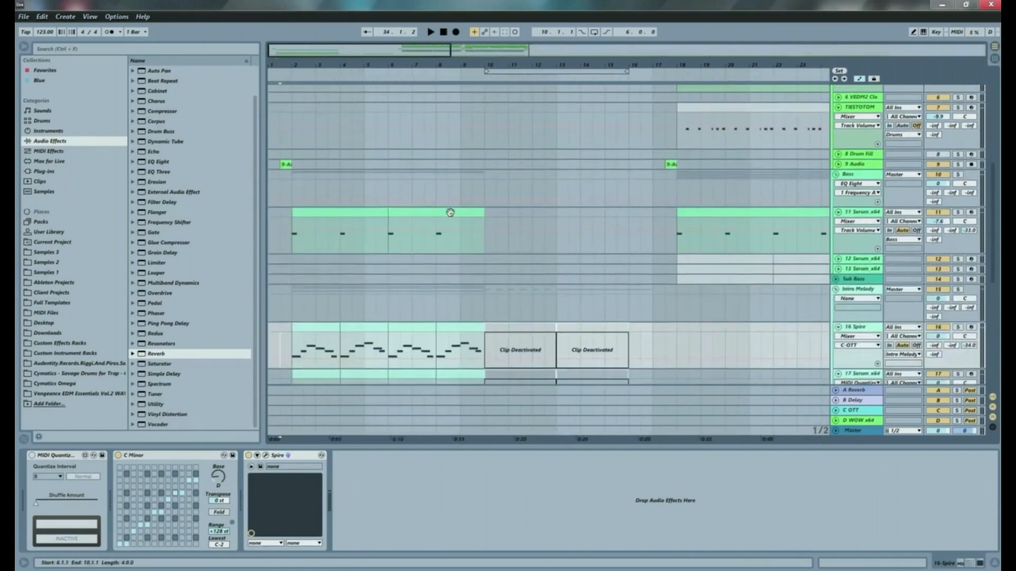
scroll(448, 212, "up", 9)
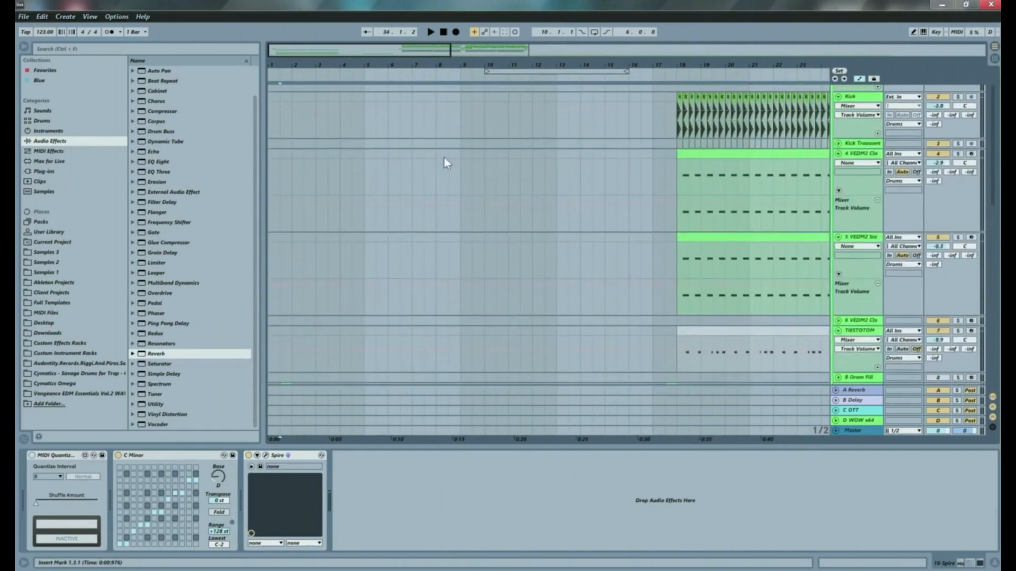
left_click_drag(602, 68, 405, 64)
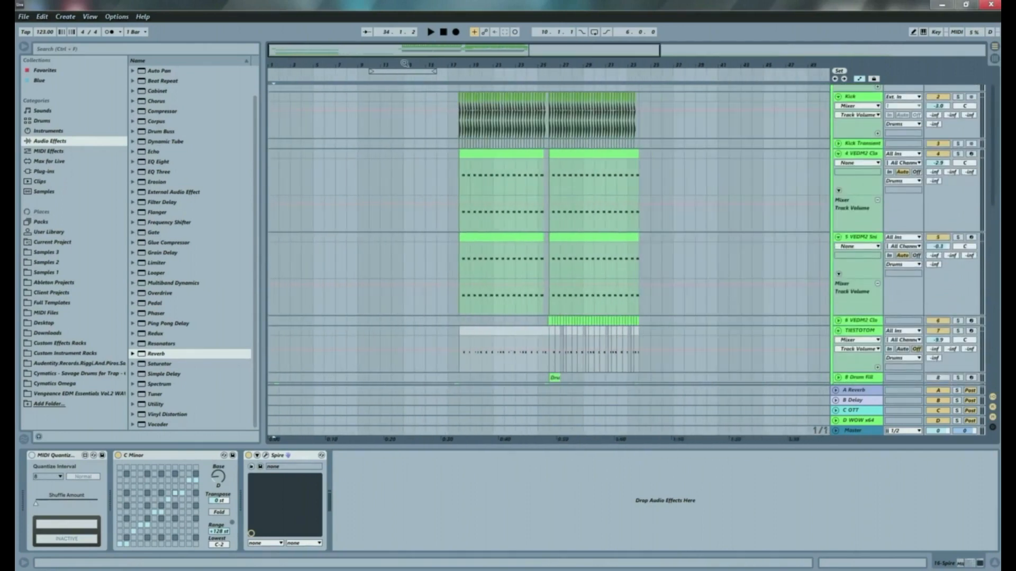
Step: Select the drop's clap clips on track 4 from 18.1.1 to 34.1.1 and compare the drop's layers with the intro and reference
left_click_drag(461, 188, 620, 171)
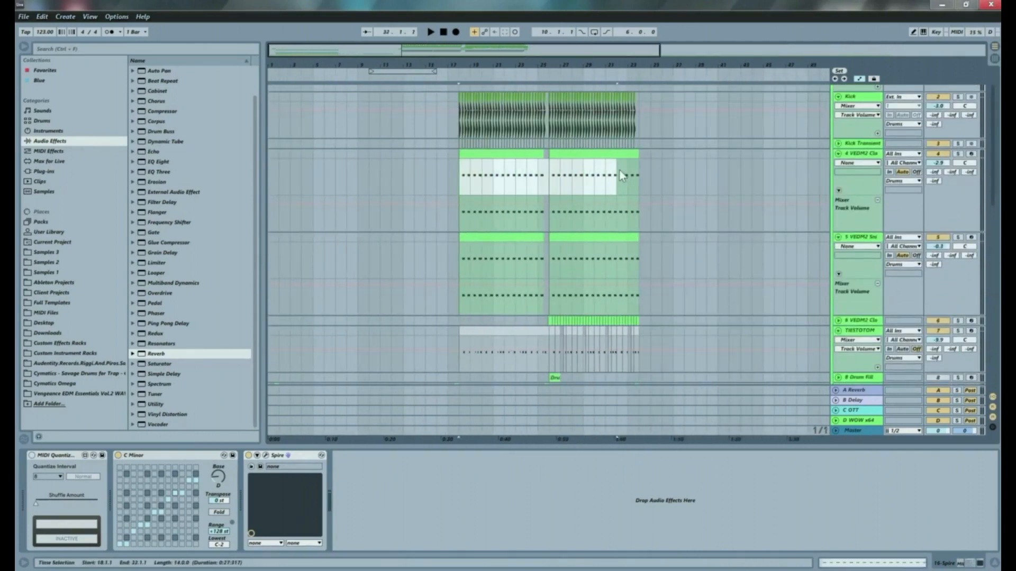
left_click(636, 173)
scroll(614, 196, "down", 8)
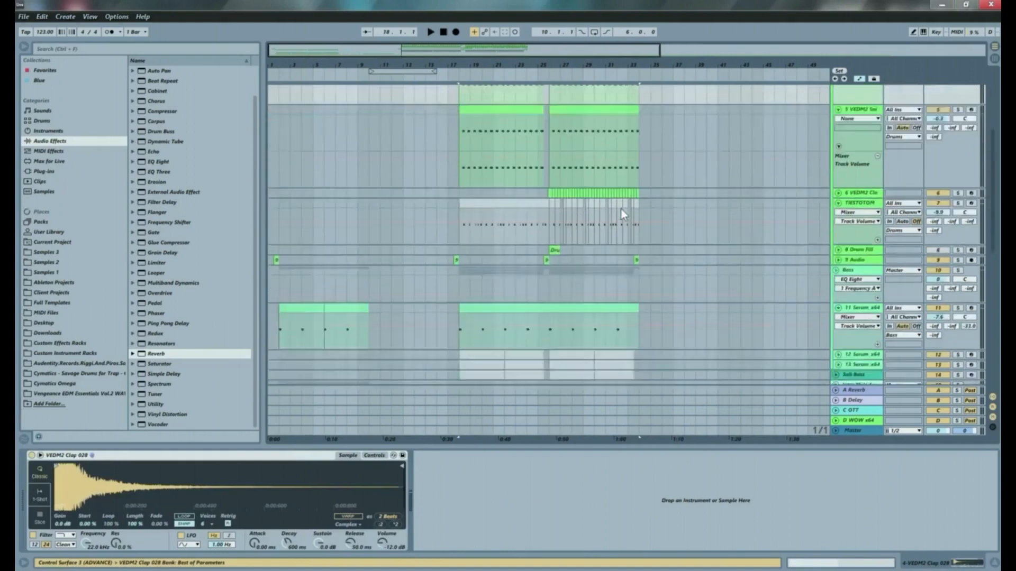
scroll(620, 215, "up", 7)
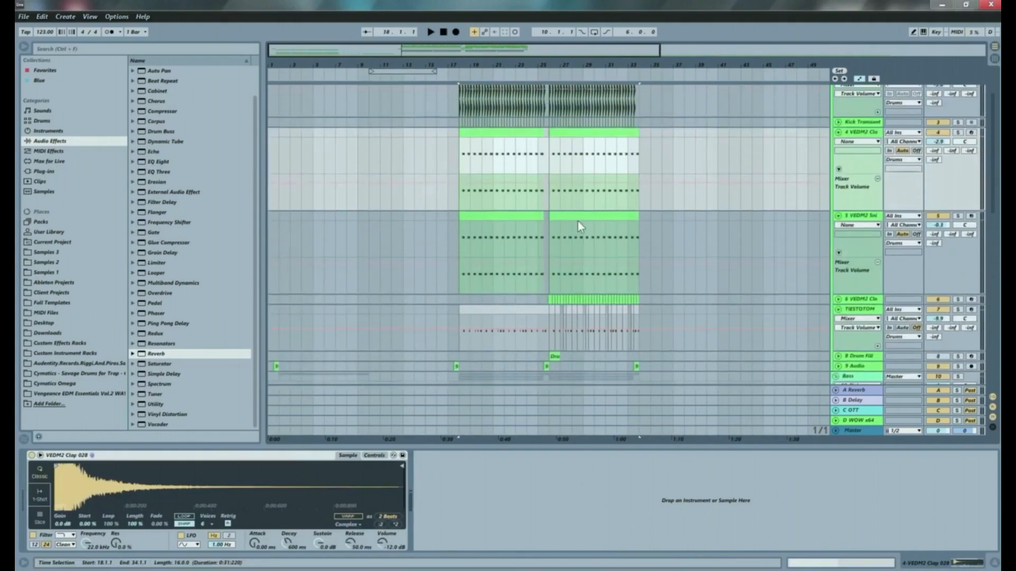
scroll(570, 227, "down", 4)
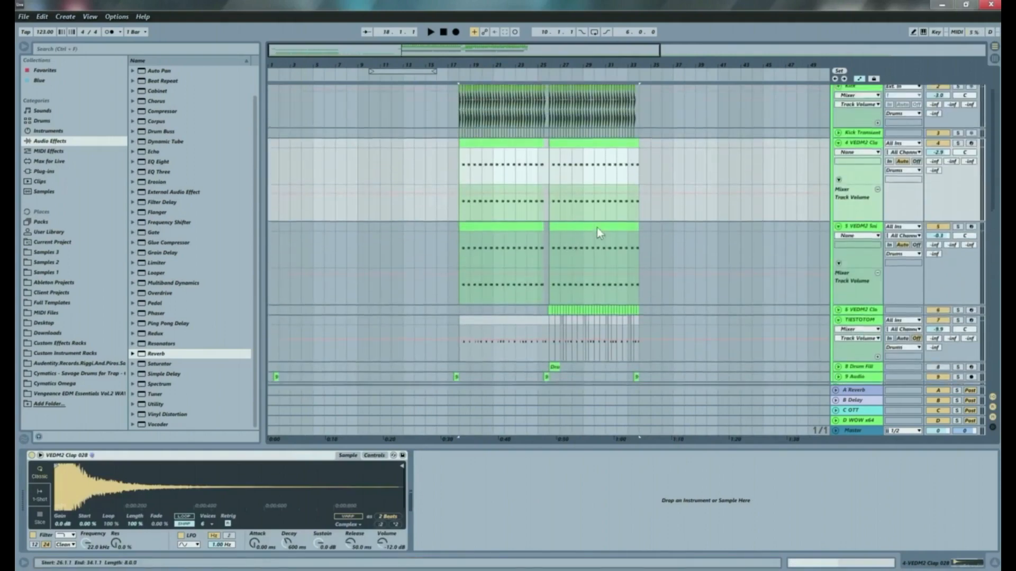
scroll(529, 233, "down", 5)
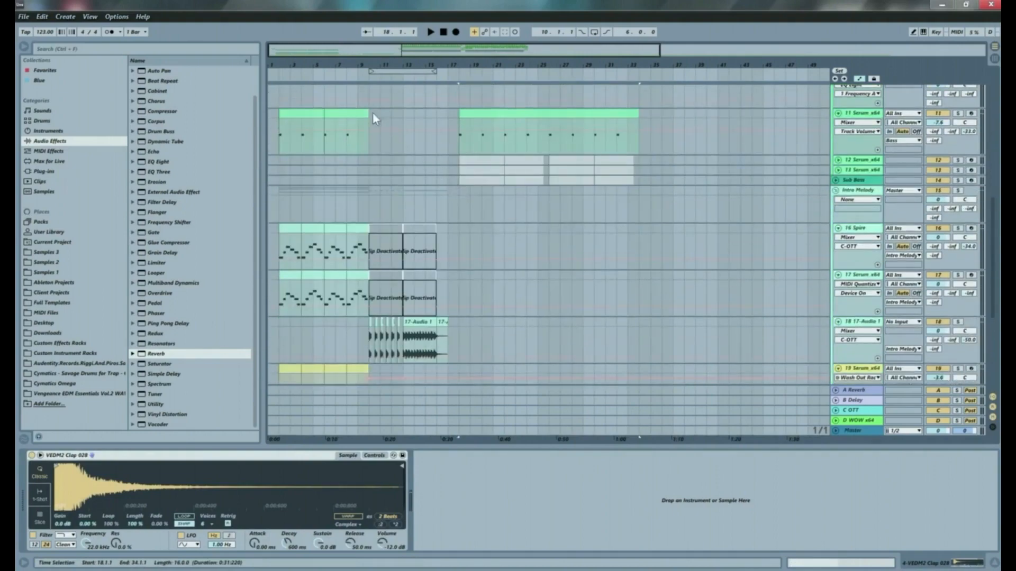
left_click_drag(298, 67, 297, 56)
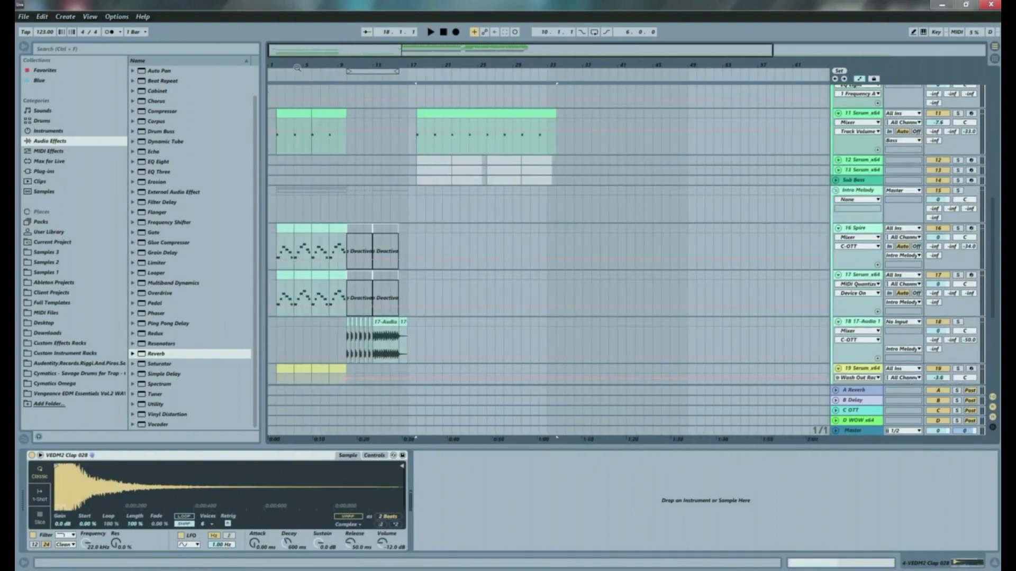
scroll(450, 228, "down", 5)
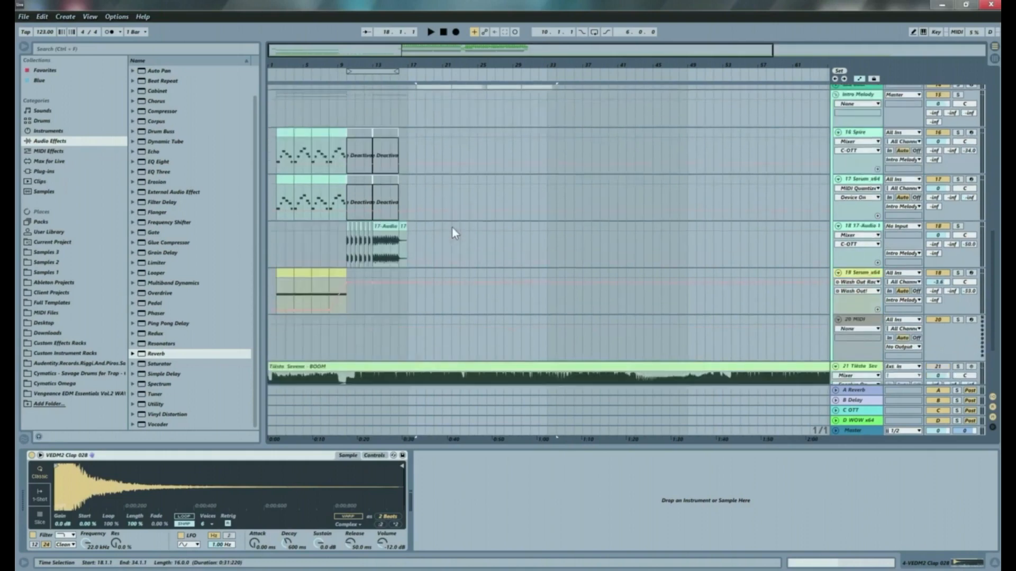